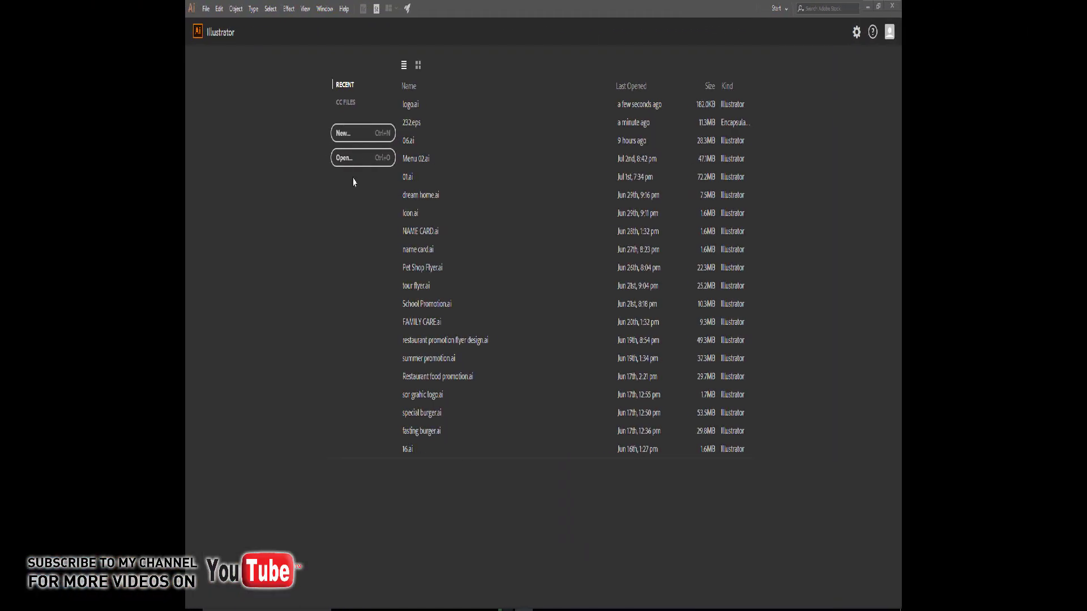
# Create a blank 21 × 30 cm portrait document from the Custom preset
pyautogui.click(330, 134)
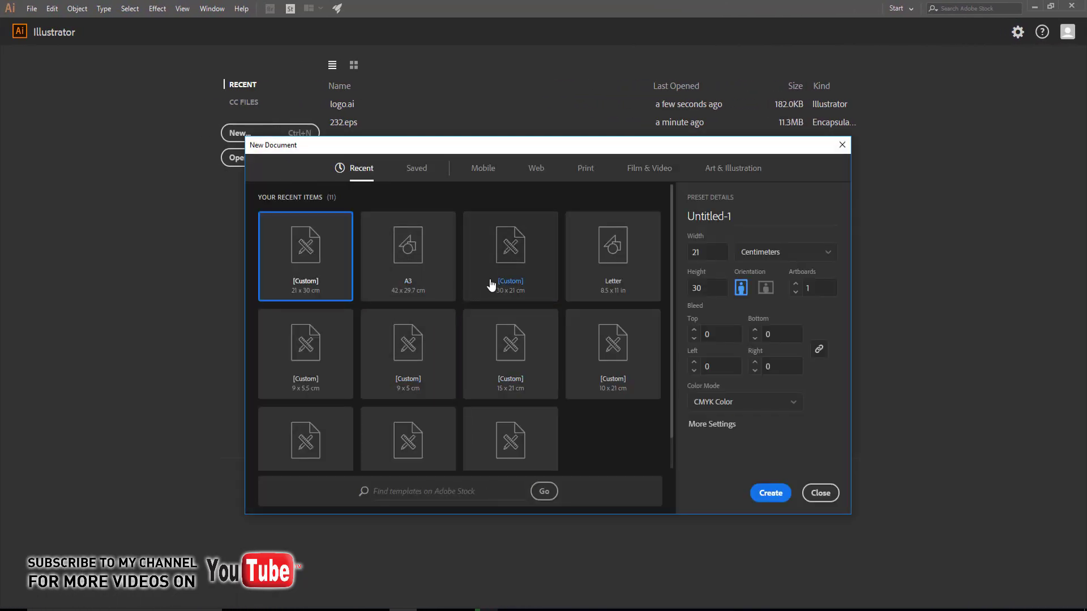
pyautogui.click(764, 492)
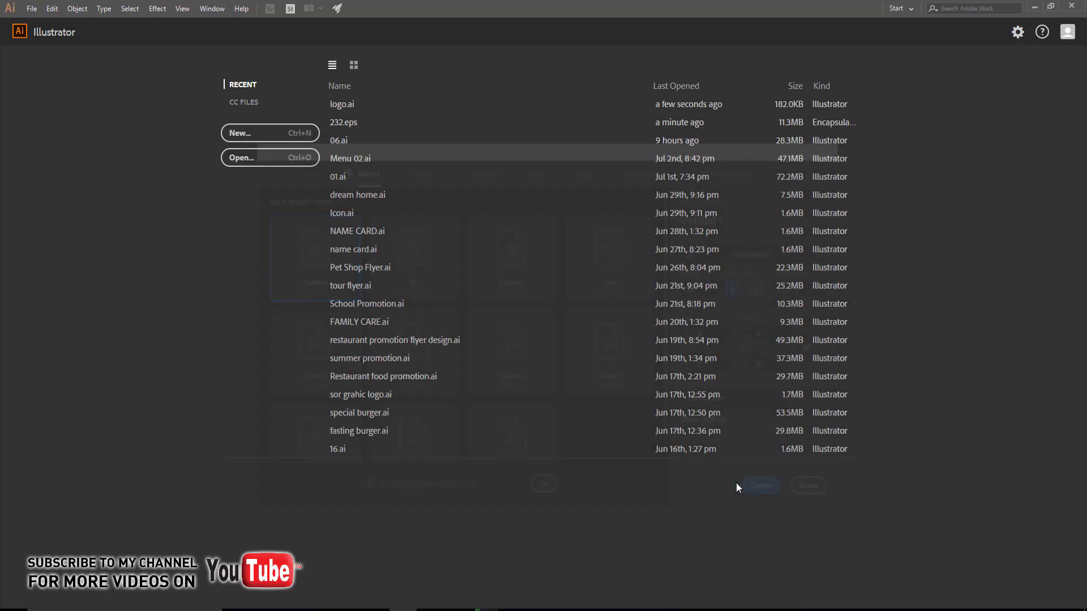
pyautogui.scroll(1, 420, 319)
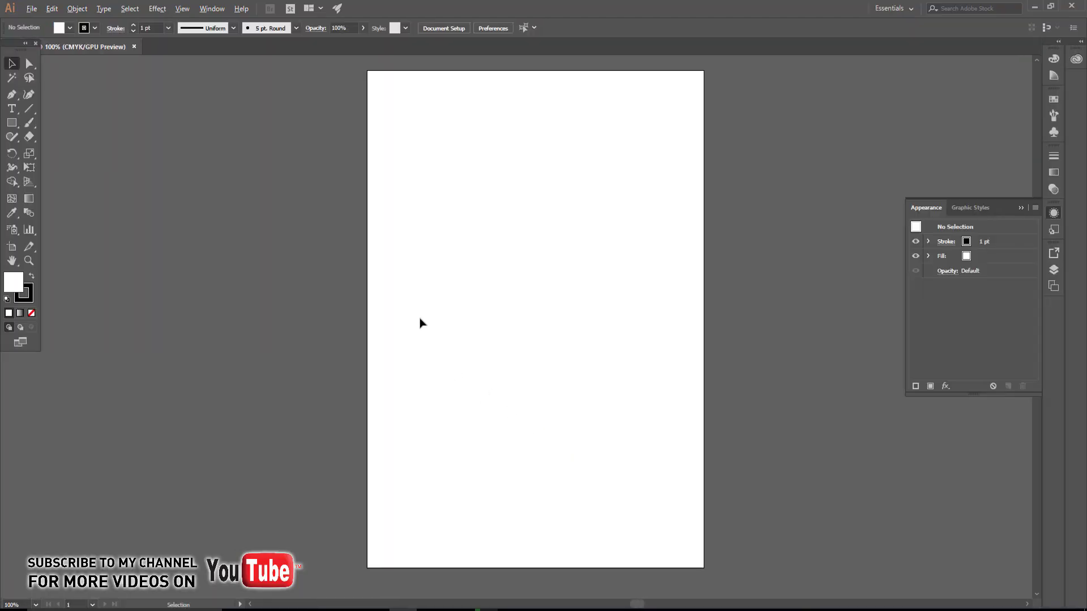
# Place the floor-1256804_960_720 wood image from Menu Design > 04 onto the canvas
pyautogui.click(32, 9)
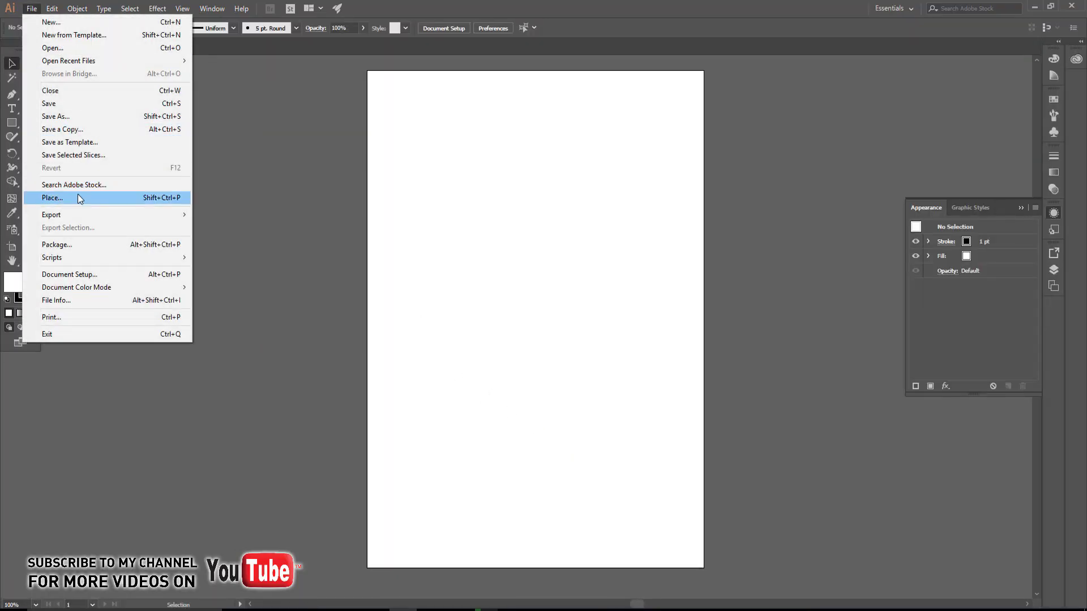
pyautogui.click(77, 196)
pyautogui.click(403, 28)
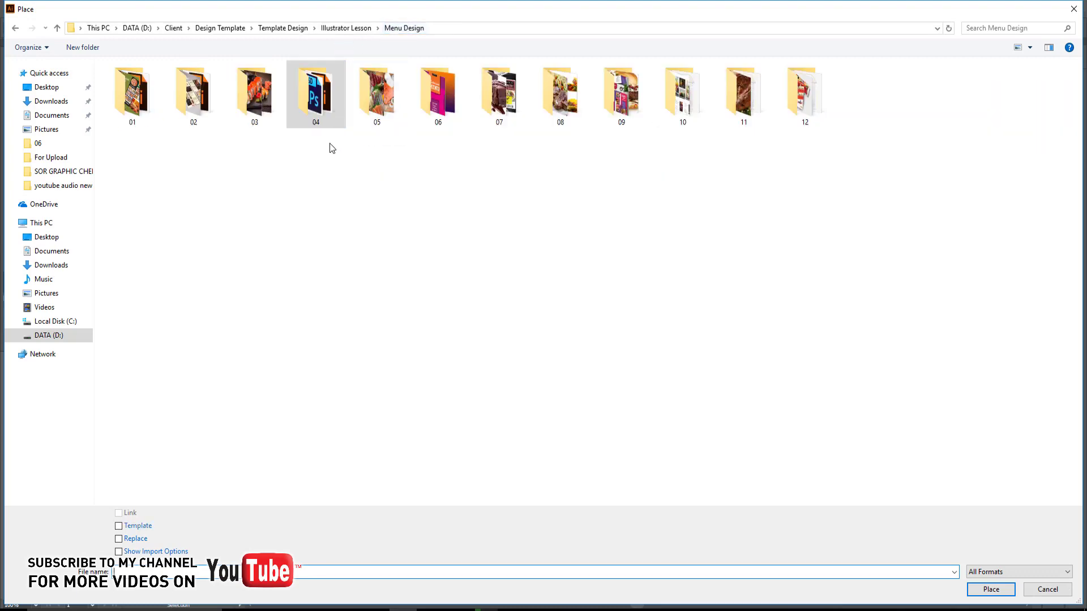
pyautogui.doubleClick(366, 100)
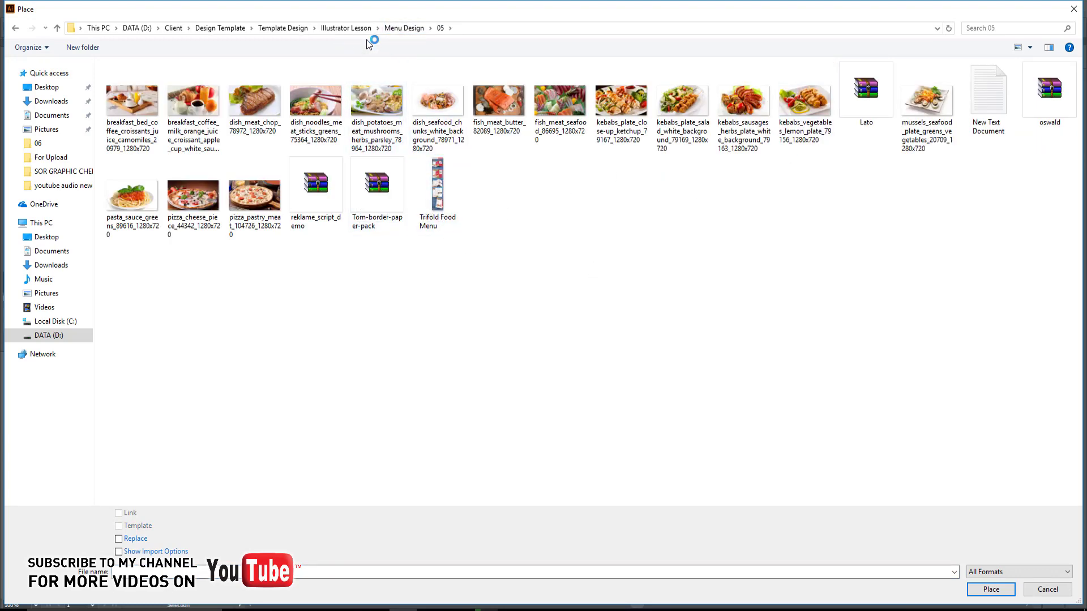
pyautogui.click(399, 29)
pyautogui.doubleClick(315, 99)
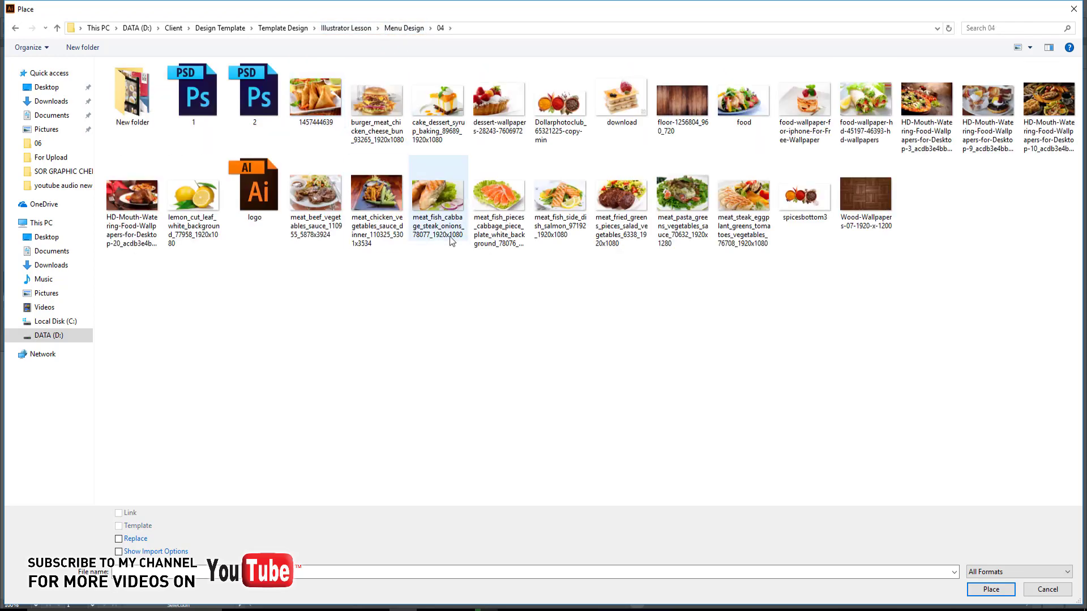
pyautogui.click(682, 102)
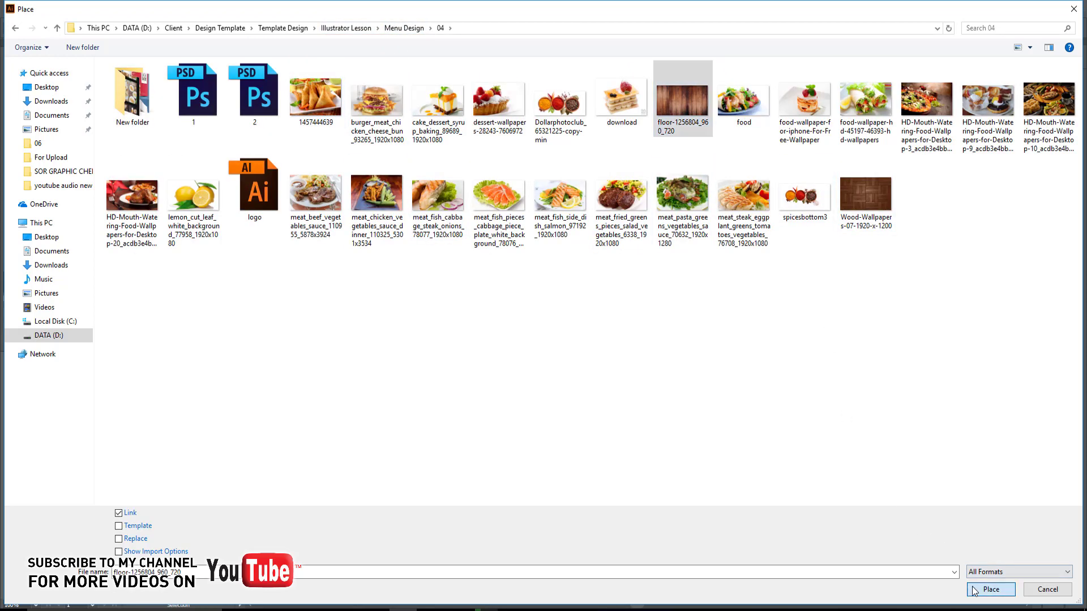
pyautogui.click(991, 589)
pyautogui.click(520, 250)
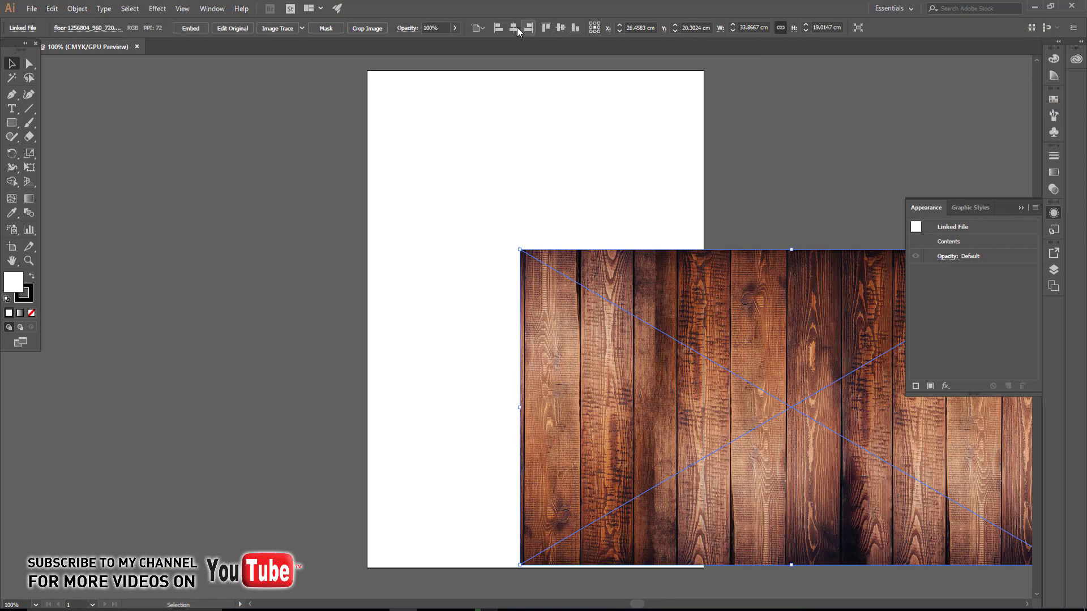
# Align the wood image to the page's top-left and resize it to cover the page
pyautogui.click(498, 28)
pyautogui.click(546, 27)
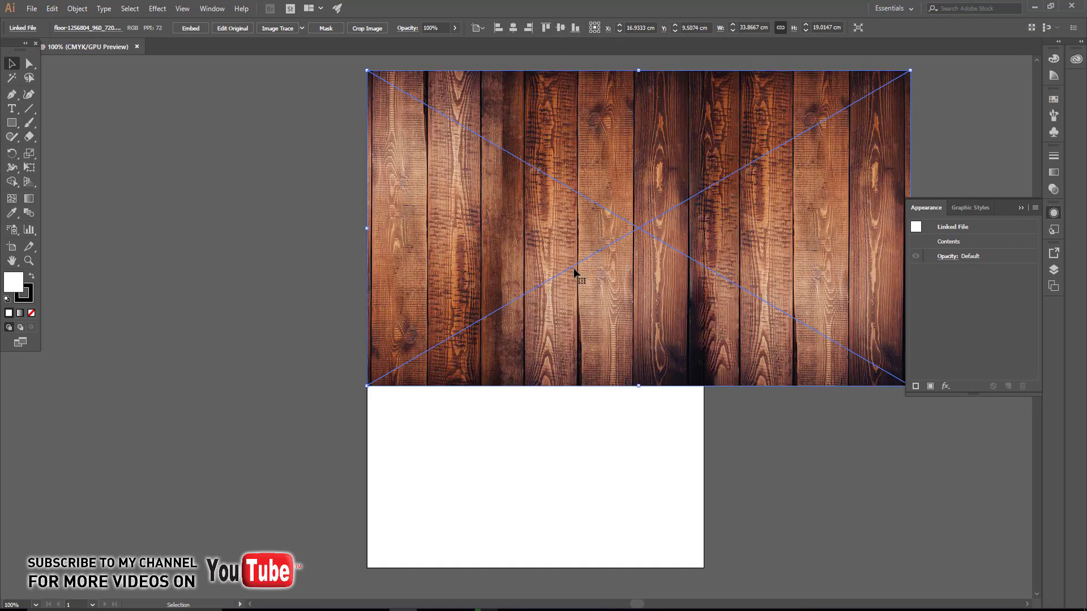
pyautogui.scroll(-1, 573, 270)
pyautogui.moveTo(617, 348); pyautogui.dragTo(614, 469)
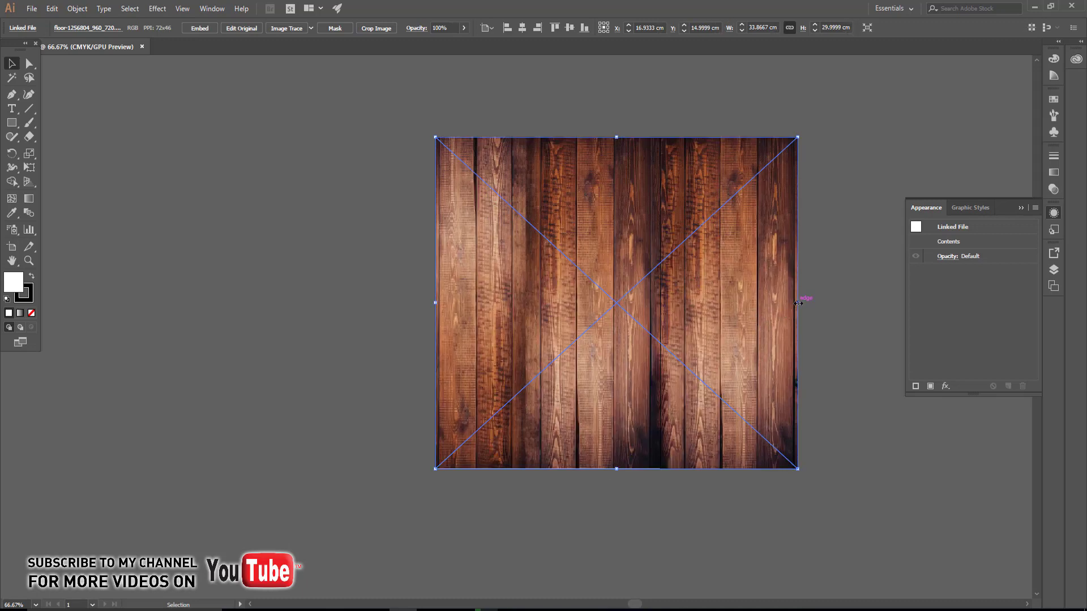
pyautogui.moveTo(798, 304); pyautogui.dragTo(727, 305)
pyautogui.click(341, 198)
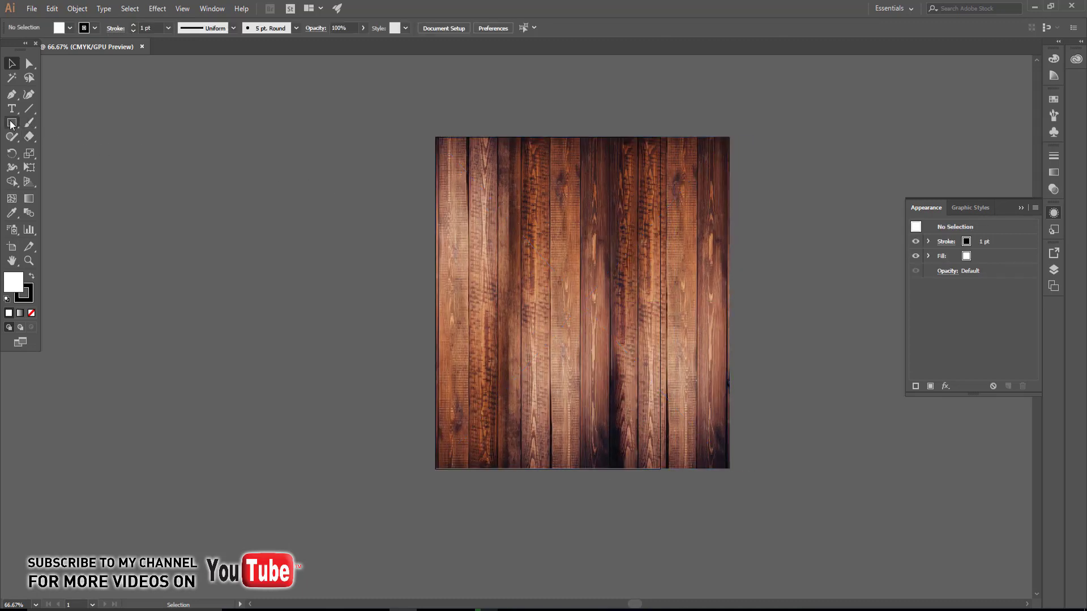
# Draw an exact 21 × 30 cm rectangle
pyautogui.click(12, 123)
pyautogui.click(377, 164)
pyautogui.write('21')
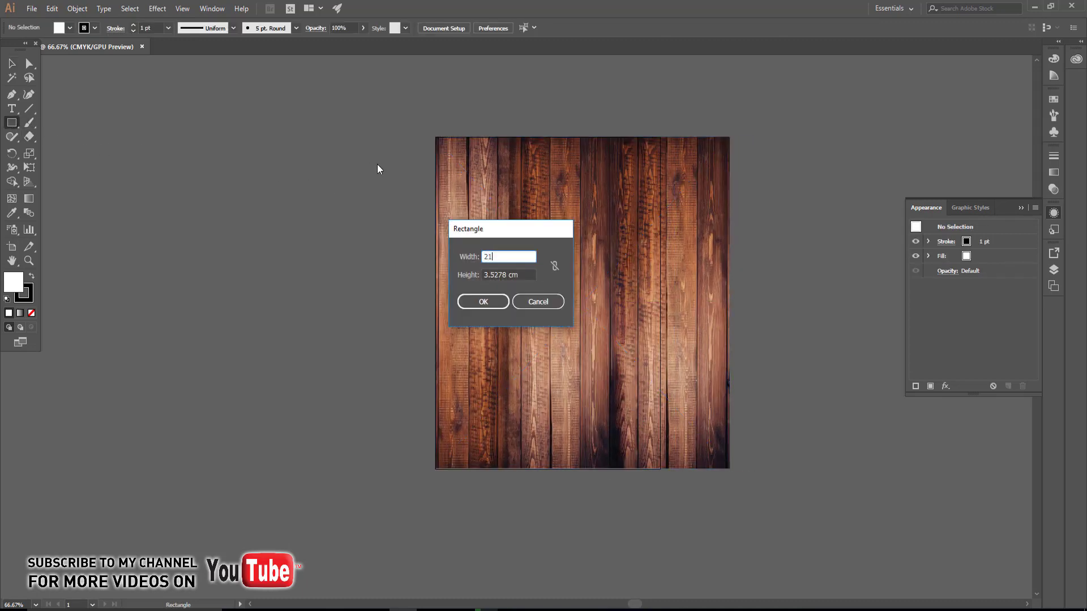
pyautogui.press('Tab')
pyautogui.write('30')
pyautogui.press('Return')
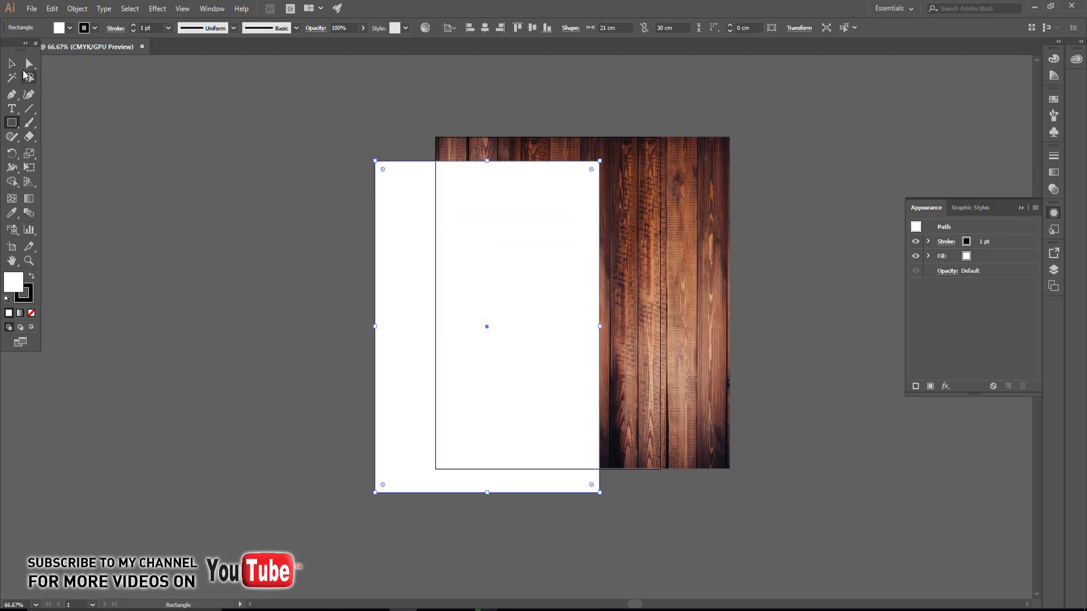
# Align the rectangle with the wood image and clip the image to it
pyautogui.click(12, 63)
pyautogui.click(470, 27)
pyautogui.click(517, 27)
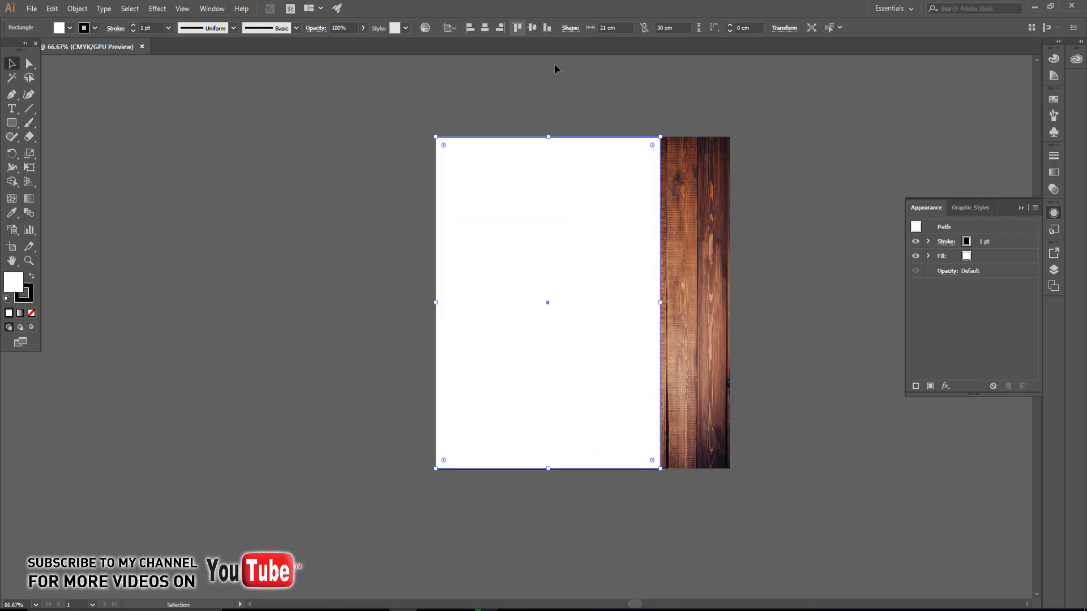
pyautogui.moveTo(452, 97); pyautogui.dragTo(674, 226)
pyautogui.rightClick(536, 164)
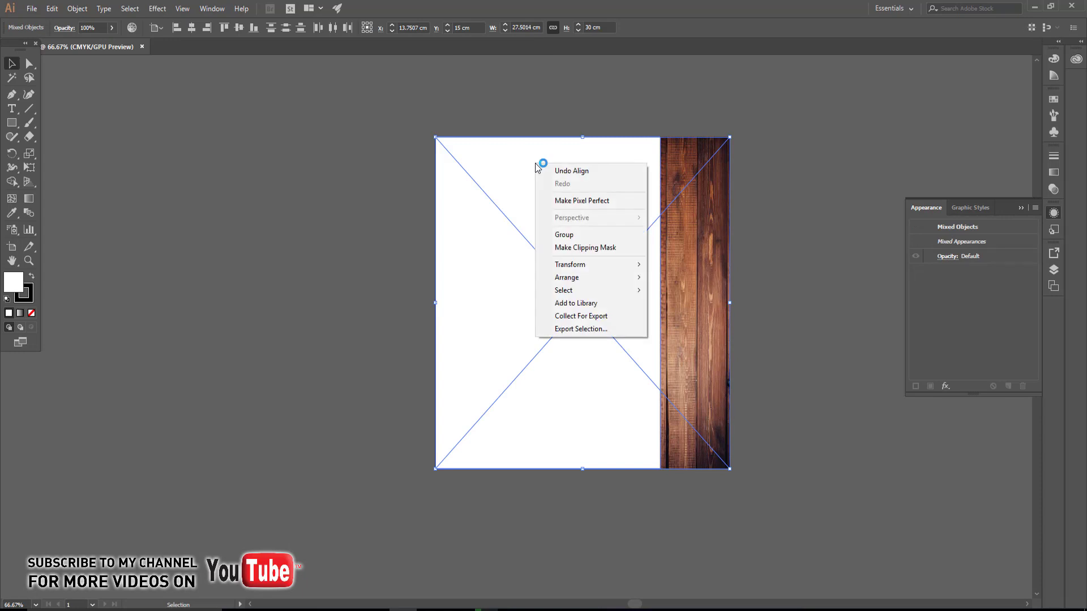
pyautogui.click(558, 248)
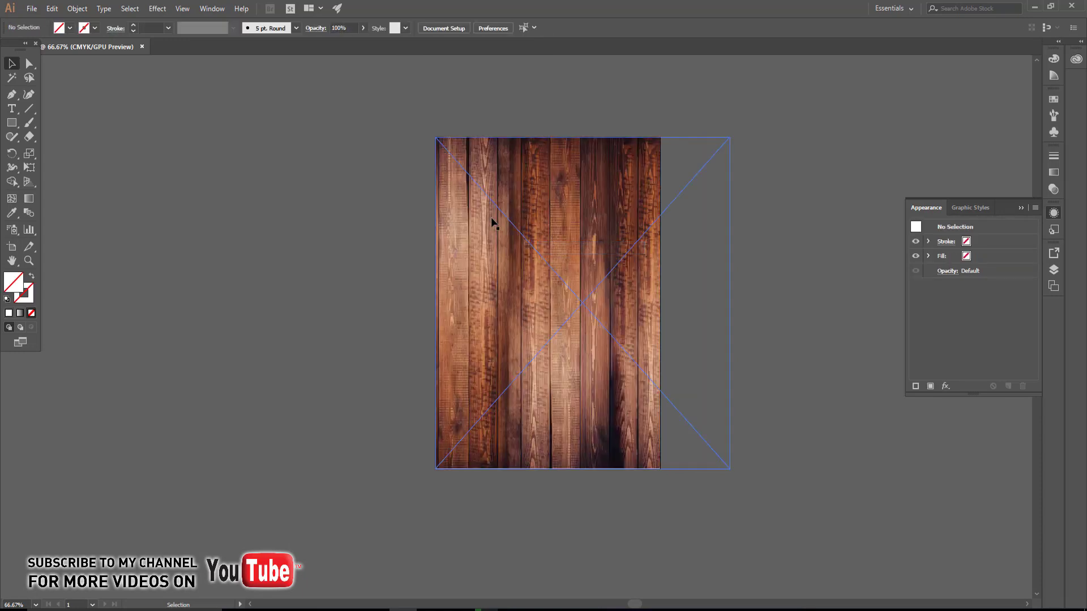
pyautogui.click(491, 219)
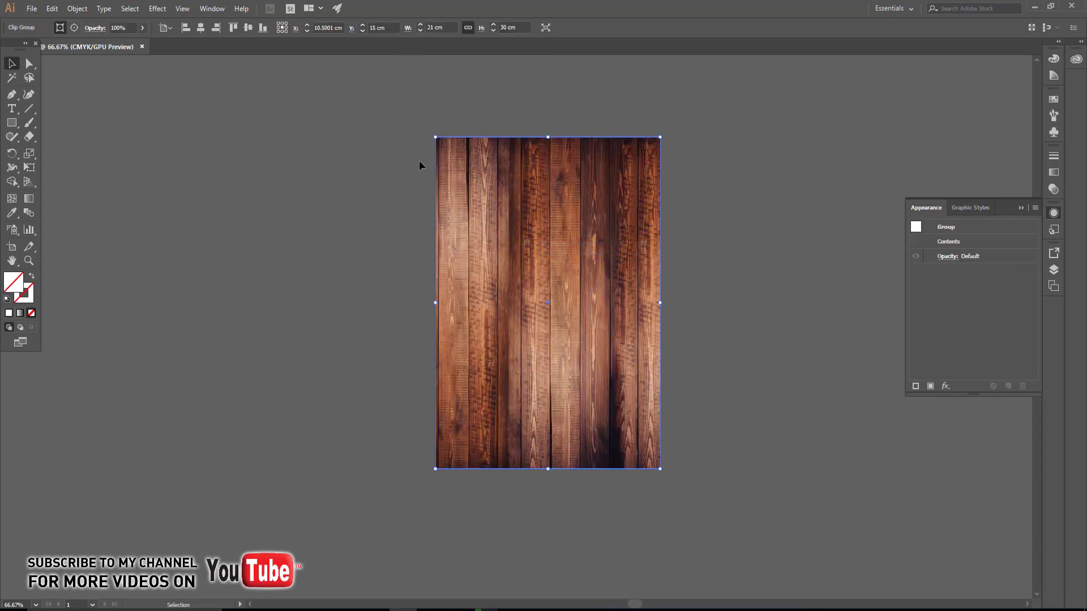
# Lock the wood background clip group in the Layers panel
pyautogui.click(128, 10)
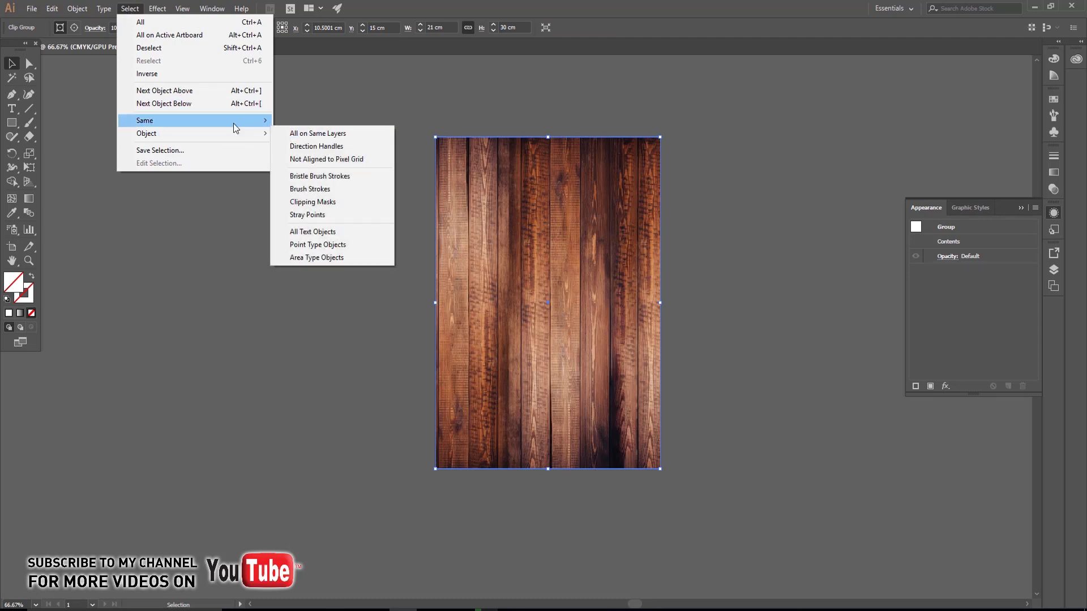
pyautogui.moveTo(170, 120)
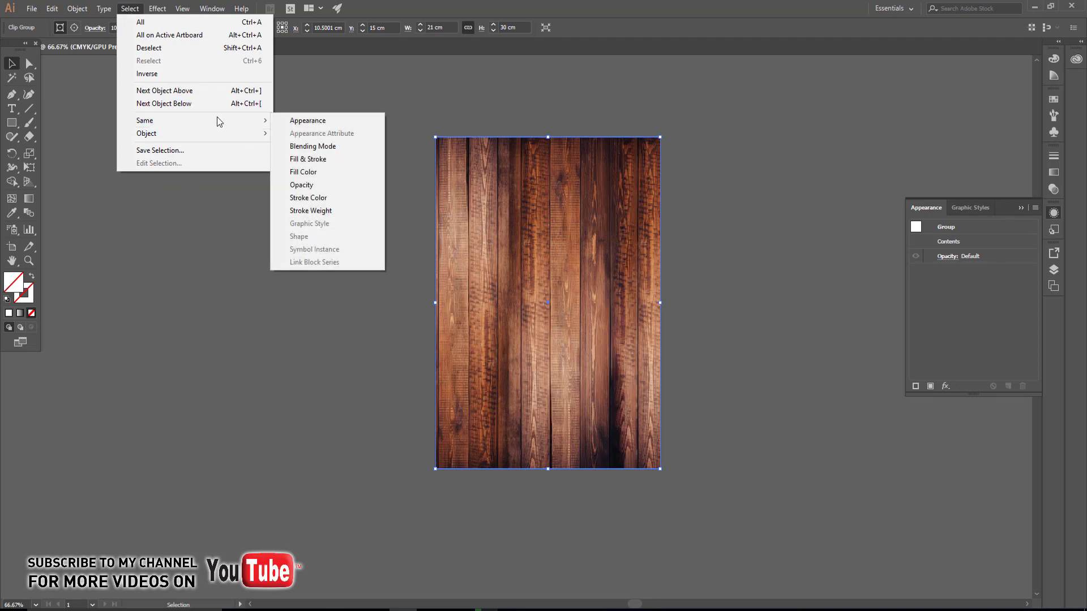
pyautogui.click(212, 178)
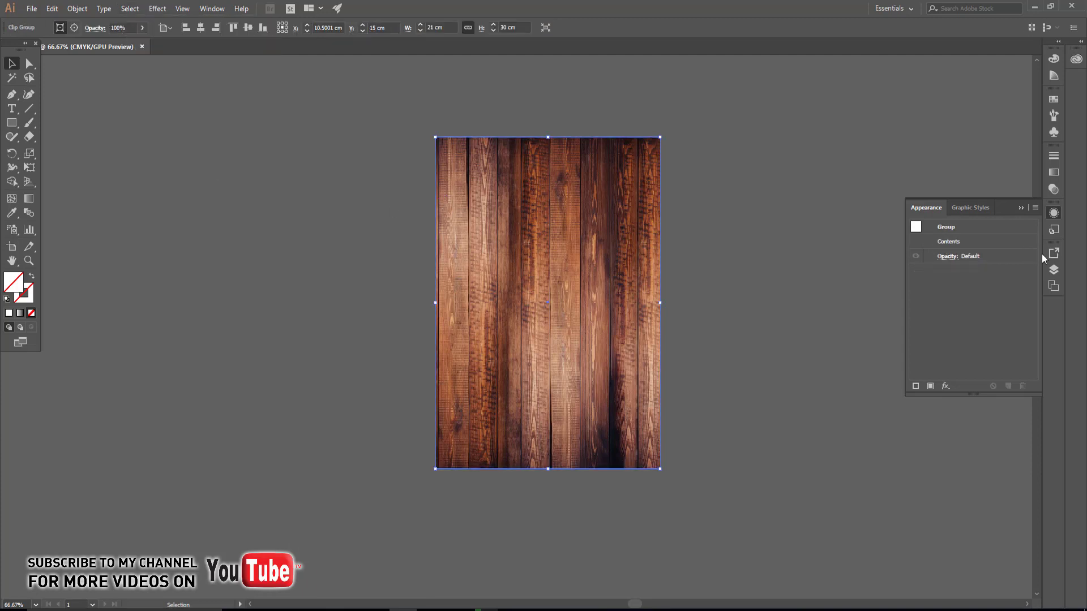
pyautogui.click(1053, 270)
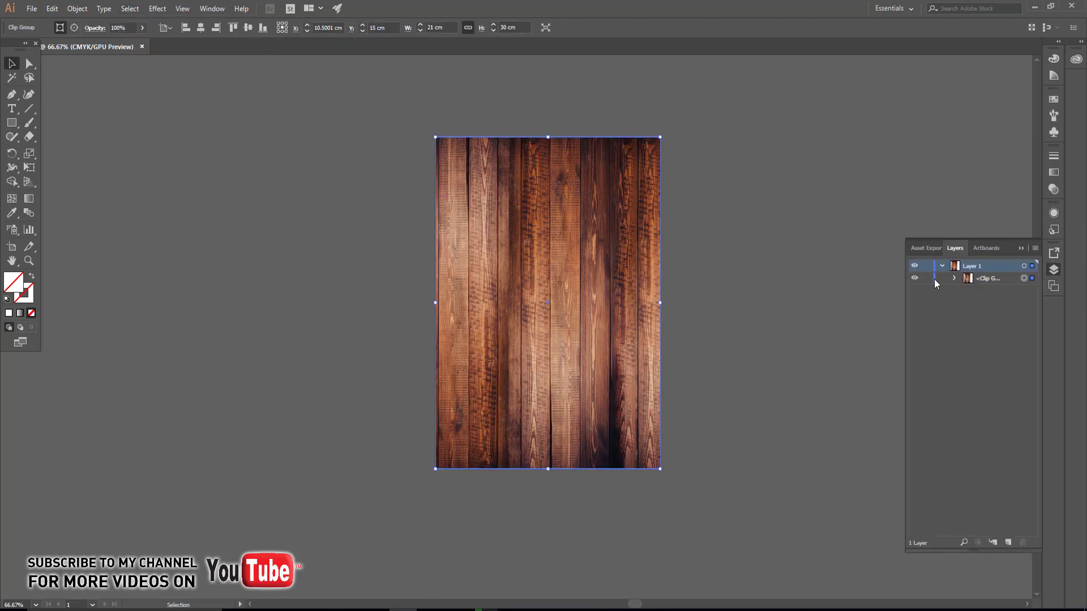
pyautogui.click(927, 278)
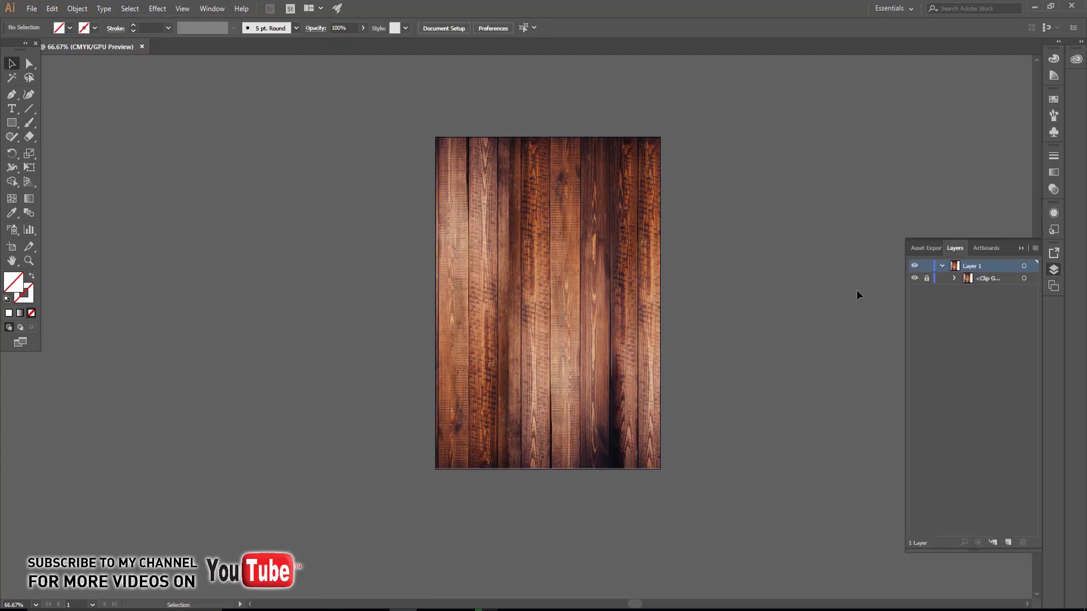
# Draw a 17 × 25 cm rectangle centred on the page
pyautogui.click(11, 123)
pyautogui.click(483, 179)
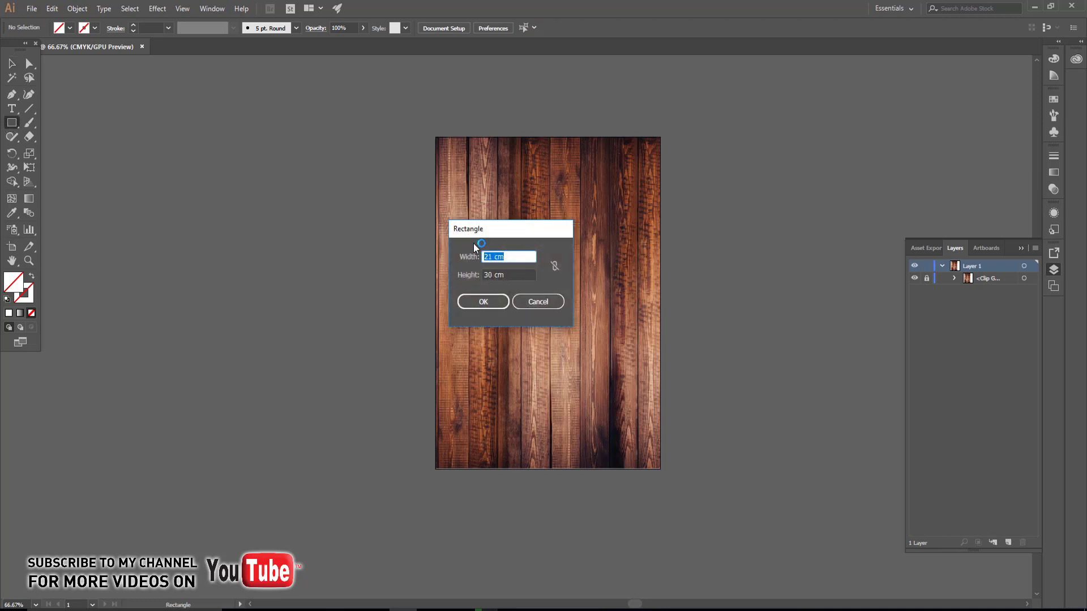
pyautogui.write('17')
pyautogui.press('Tab')
pyautogui.write('25')
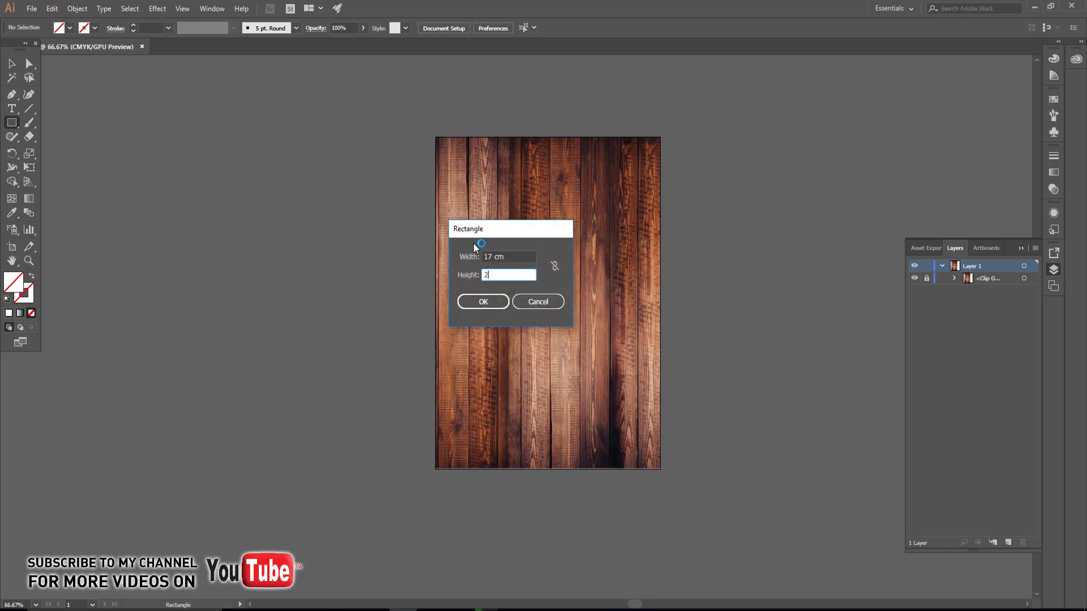
pyautogui.press('Return')
pyautogui.click(11, 64)
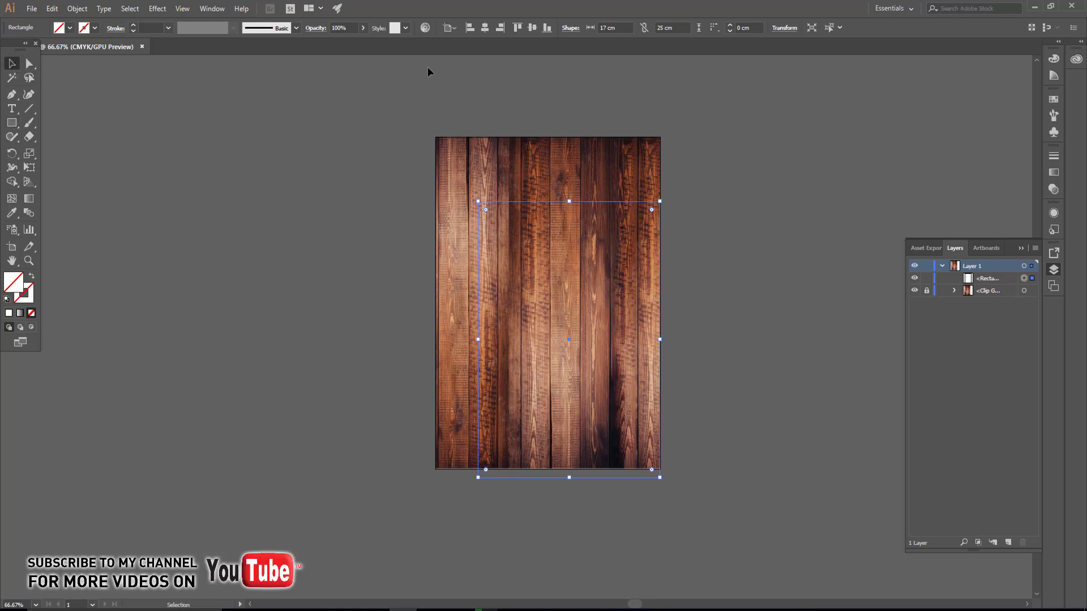
pyautogui.click(485, 28)
pyautogui.click(531, 30)
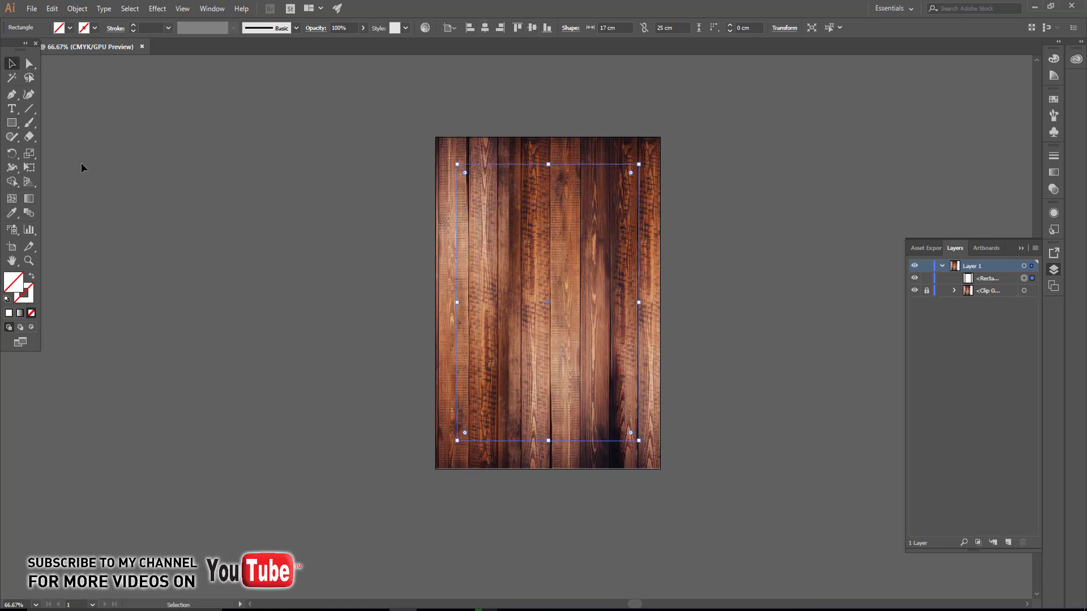
# Fill the panel with dark slate #2d3a43 and lock it
pyautogui.doubleClick(17, 291)
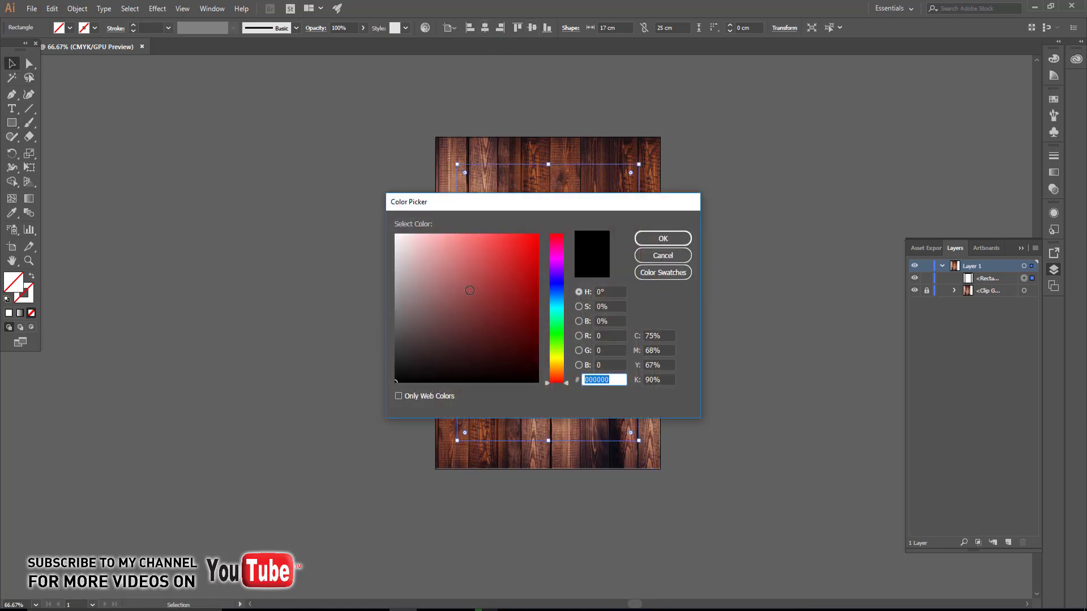
pyautogui.write('a43')
pyautogui.press('Return')
pyautogui.click(436, 270)
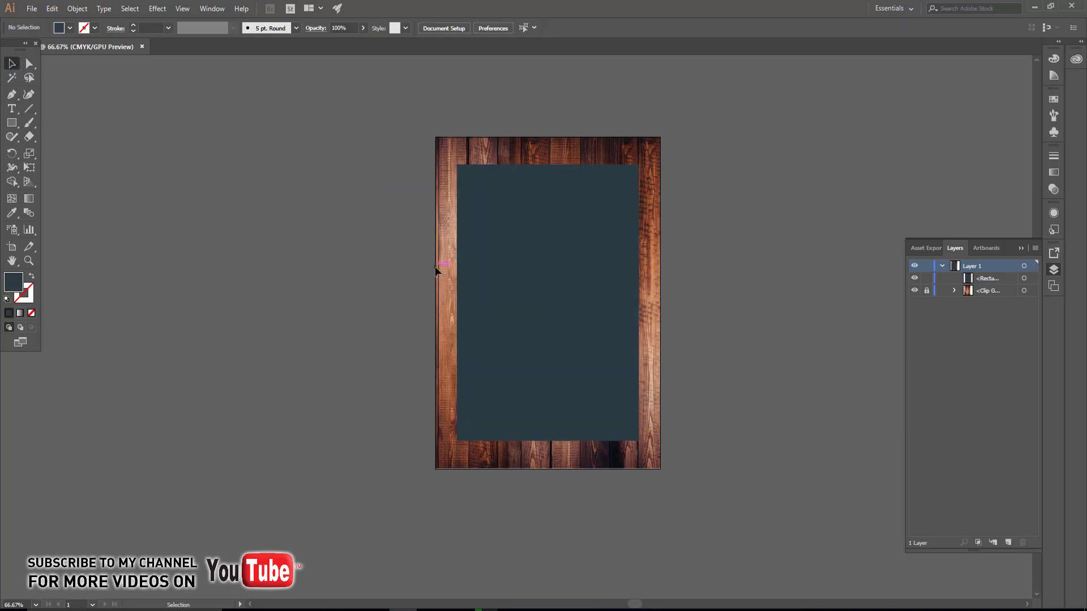
pyautogui.click(505, 274)
pyautogui.click(926, 278)
pyautogui.scroll(2, 546, 263)
pyautogui.moveTo(498, 216); pyautogui.dragTo(500, 313)
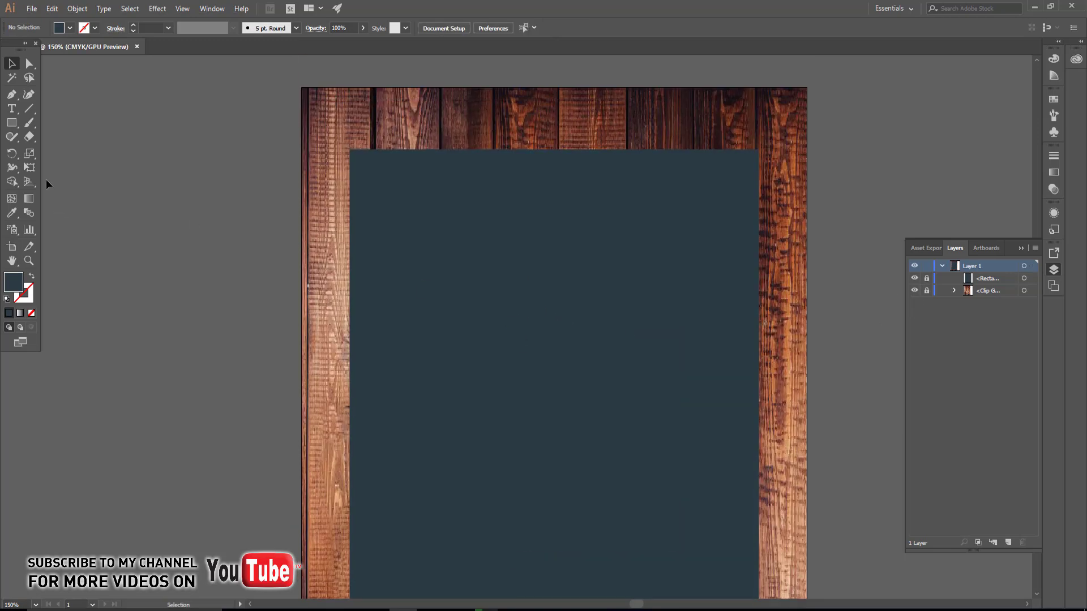
# Draw a yellow-green rectangle near the dark panel's top-left corner
pyautogui.click(11, 122)
pyautogui.moveTo(329, 201); pyautogui.dragTo(534, 297)
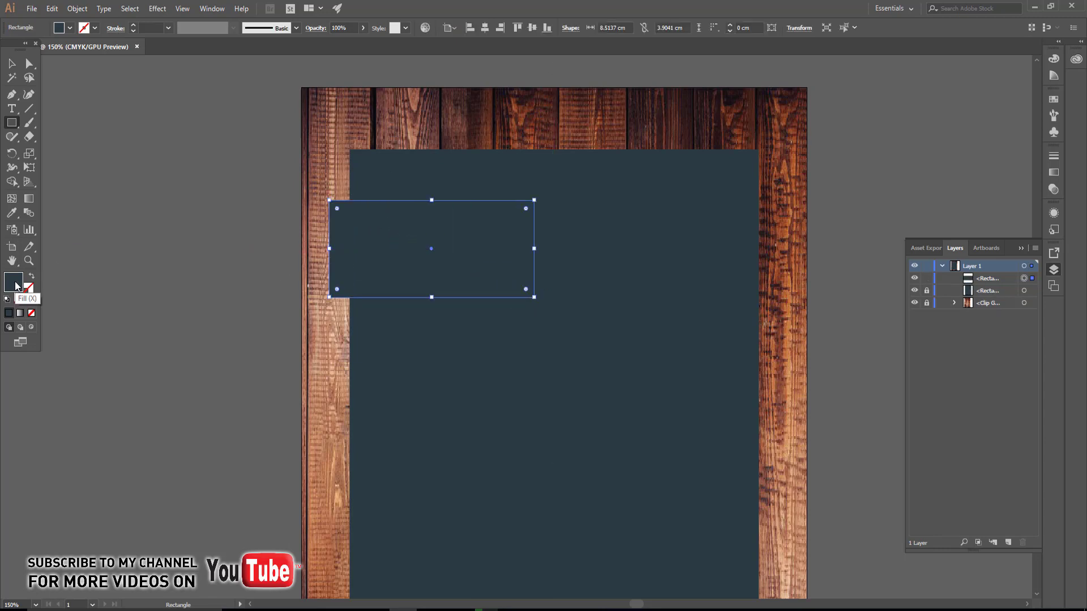
pyautogui.doubleClick(21, 285)
pyautogui.write('bbb')
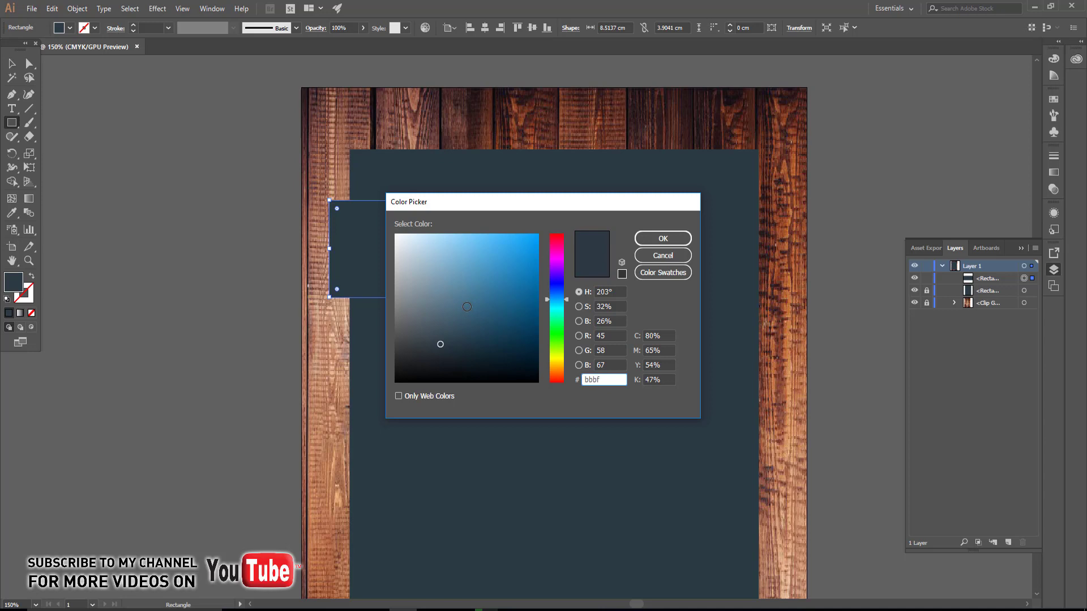
pyautogui.write('f')
pyautogui.press('Return')
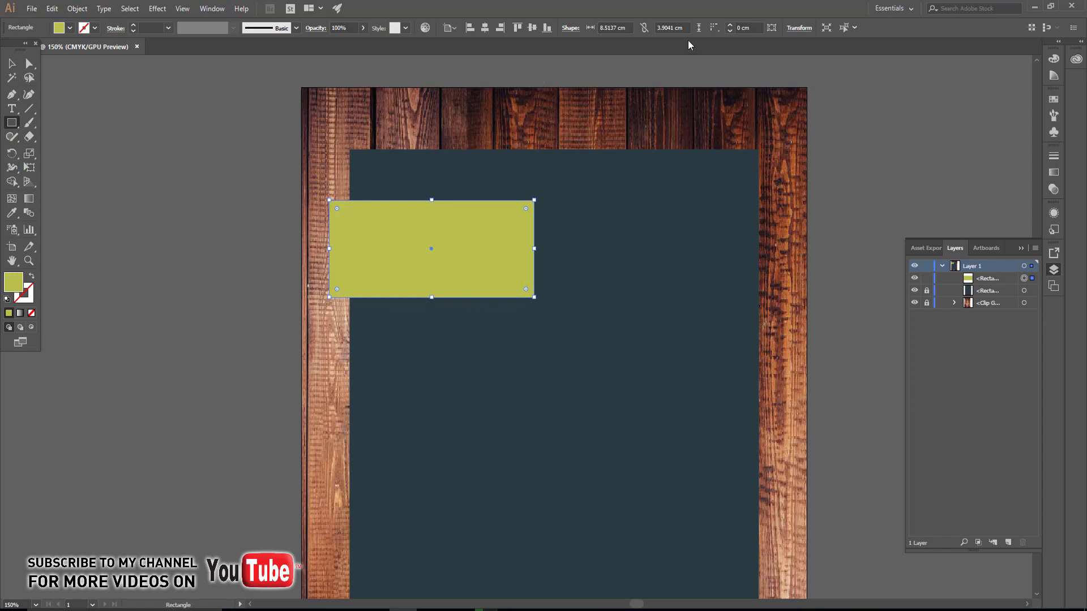
# Set the rectangle to 8 cm wide and shorten it to about 3.69 cm tall
pyautogui.doubleClick(626, 27)
pyautogui.write('8')
pyautogui.press('Return')
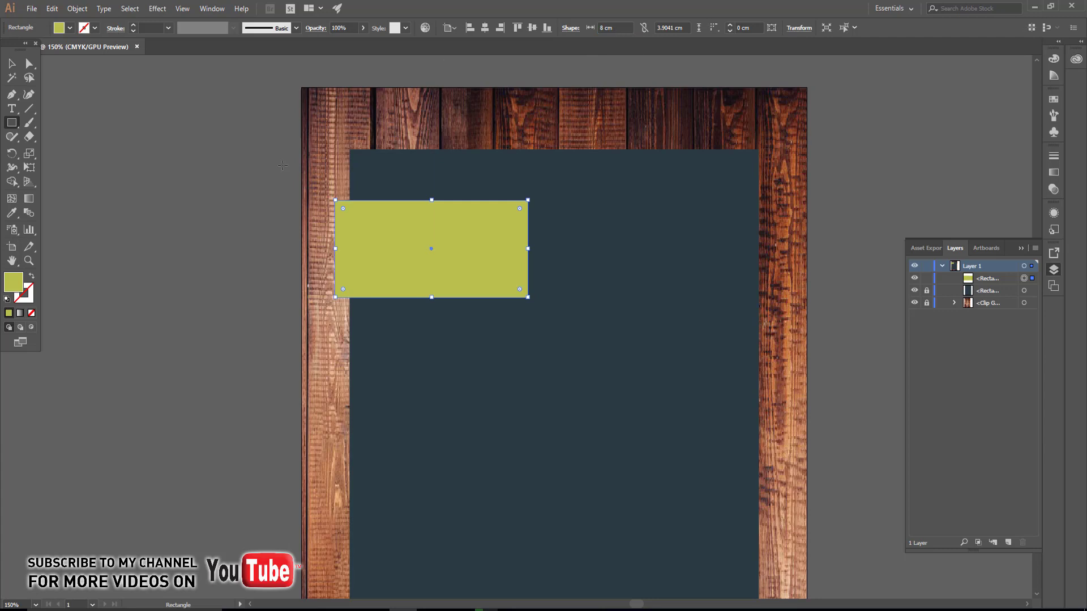
pyautogui.click(12, 63)
pyautogui.click(190, 201)
pyautogui.click(377, 255)
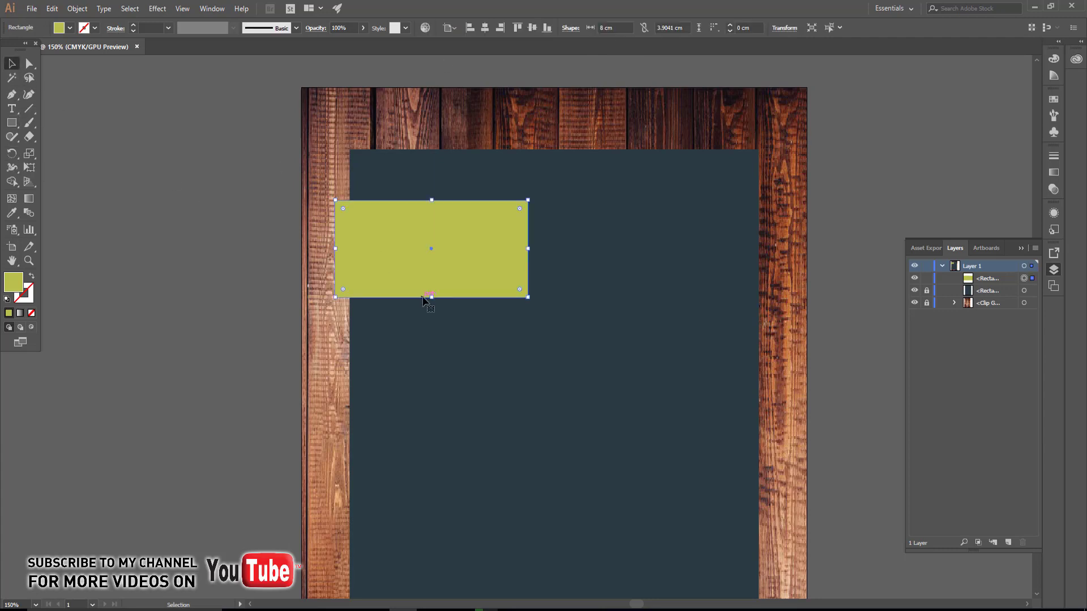
pyautogui.moveTo(431, 297); pyautogui.dragTo(431, 292)
pyautogui.click(399, 263)
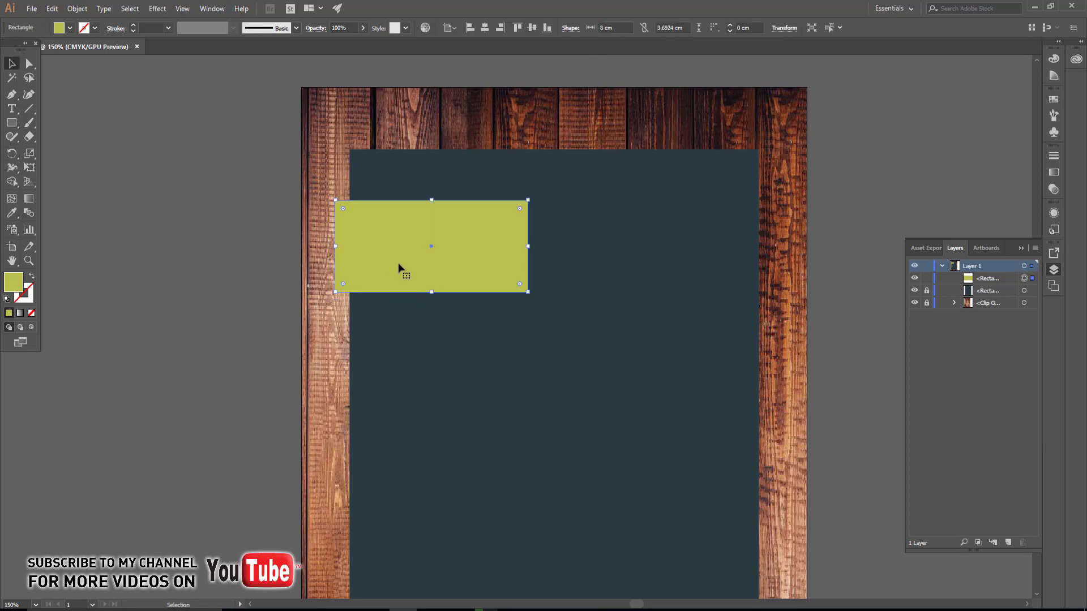
# Paste a copy behind the banner and shrink it to a small square below its left corner
pyautogui.click(52, 9)
pyautogui.click(86, 65)
pyautogui.click(52, 9)
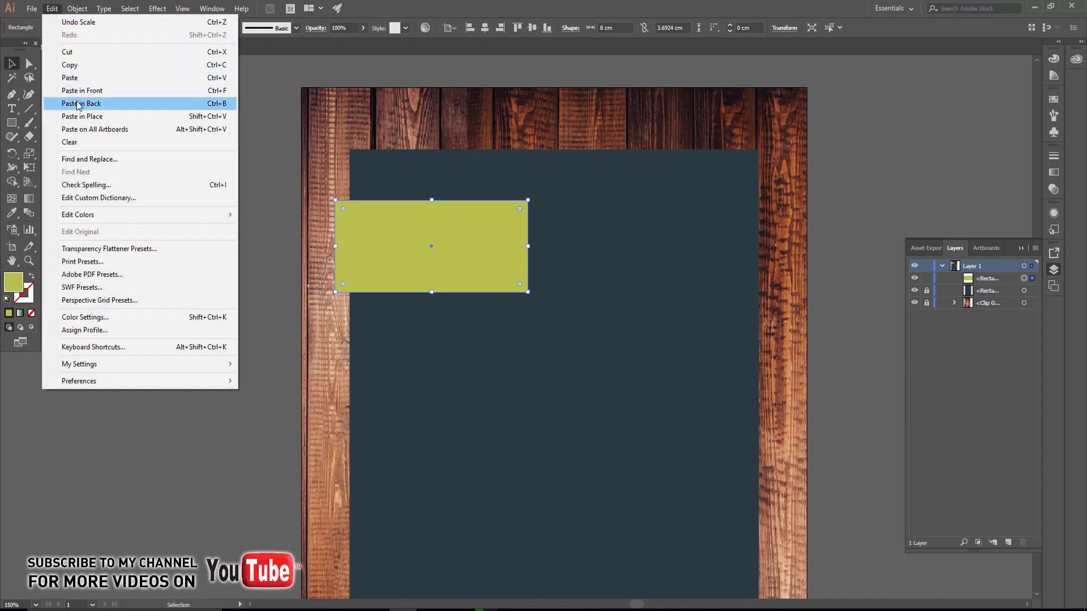
pyautogui.click(80, 105)
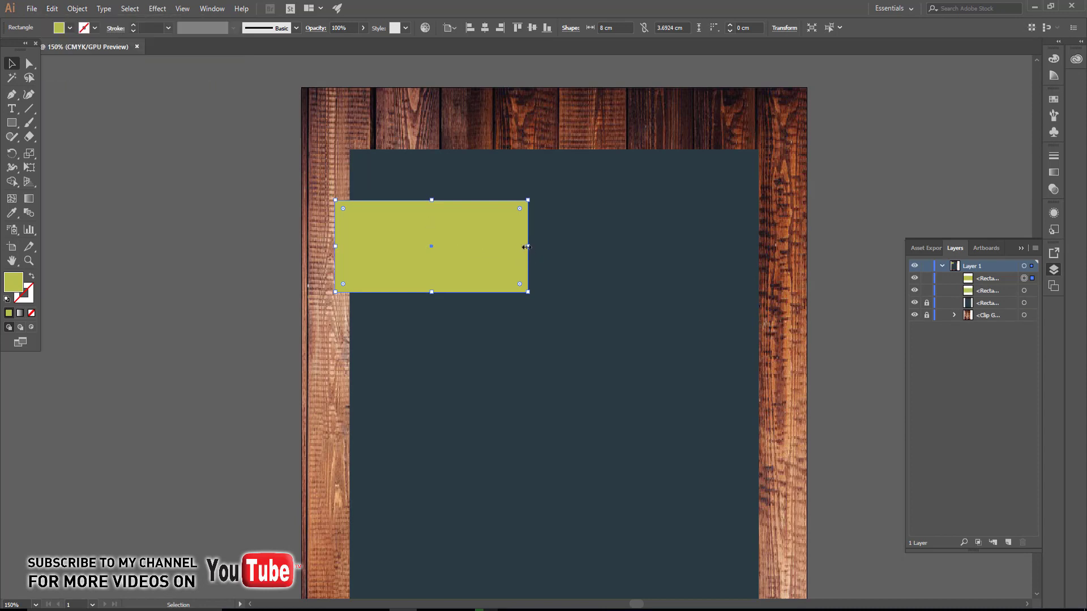
pyautogui.moveTo(528, 247); pyautogui.dragTo(352, 242)
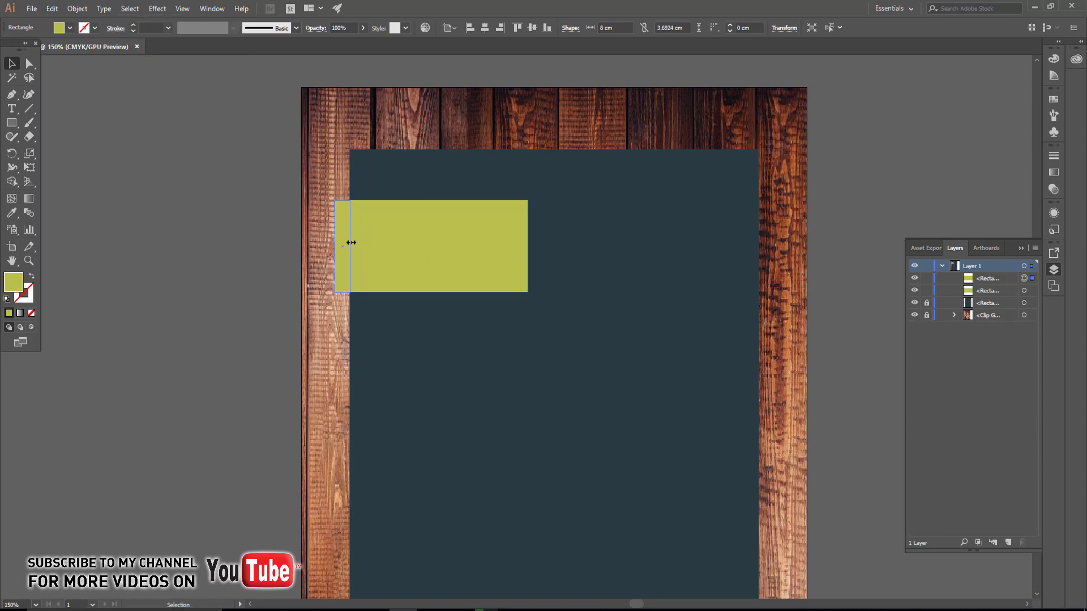
pyautogui.moveTo(342, 201); pyautogui.dragTo(337, 311)
# Delete the square's bottom-left anchor to form a triangle and fill it darker olive
pyautogui.scroll(2, 341, 317)
pyautogui.scroll(2, 341, 317)
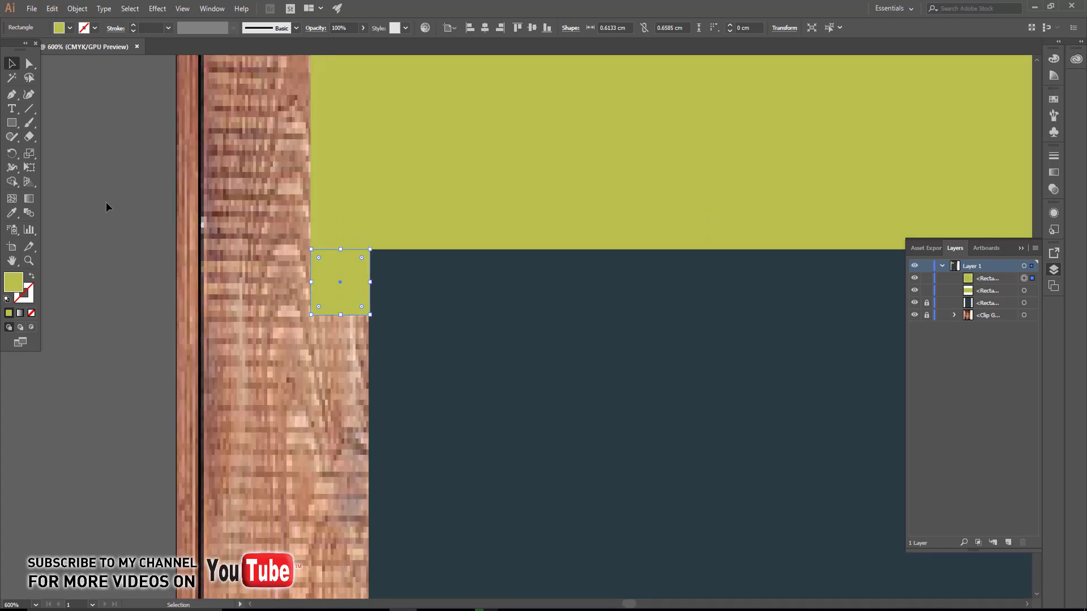
pyautogui.click(13, 97)
pyautogui.moveTo(13, 99); pyautogui.dragTo(56, 122)
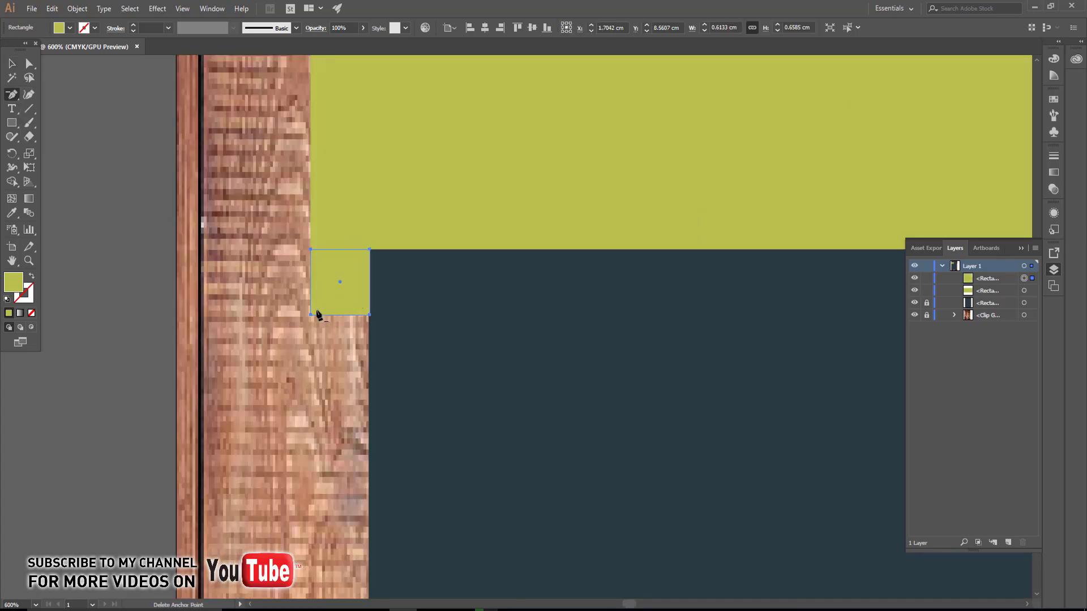
pyautogui.click(311, 315)
pyautogui.click(11, 64)
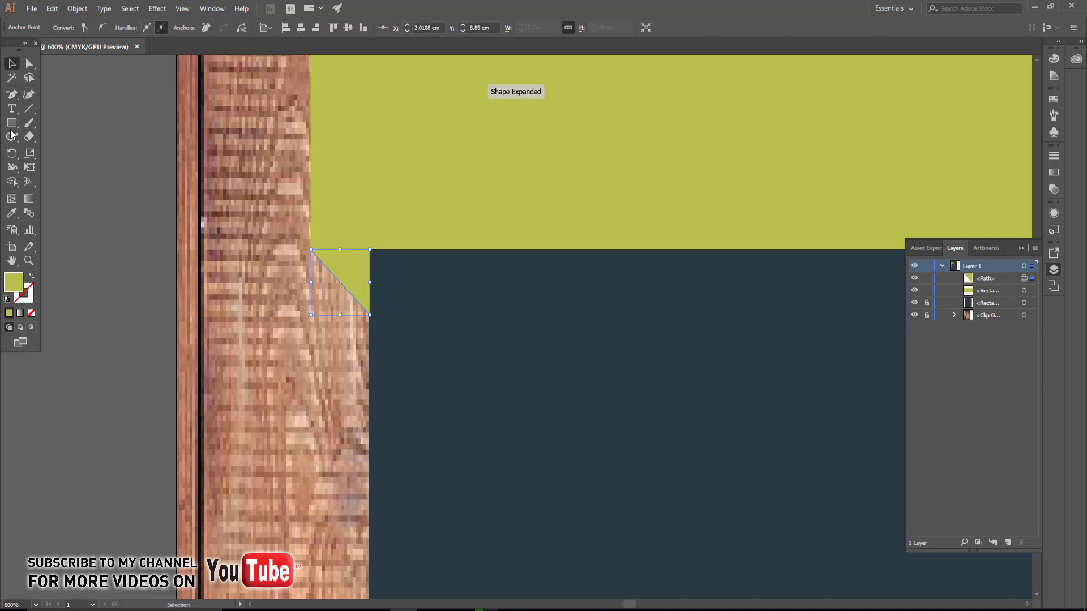
pyautogui.doubleClick(16, 286)
pyautogui.moveTo(478, 274); pyautogui.dragTo(504, 316)
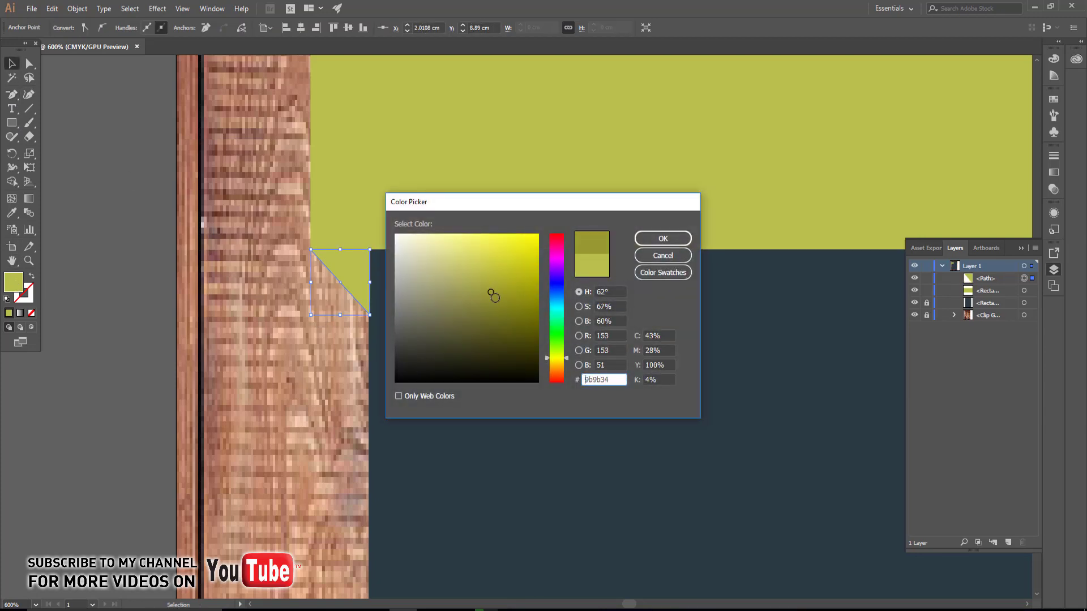
pyautogui.click(663, 238)
# Select and copy the yellow-green banner rectangle
pyautogui.click(328, 342)
pyautogui.scroll(-3, 328, 342)
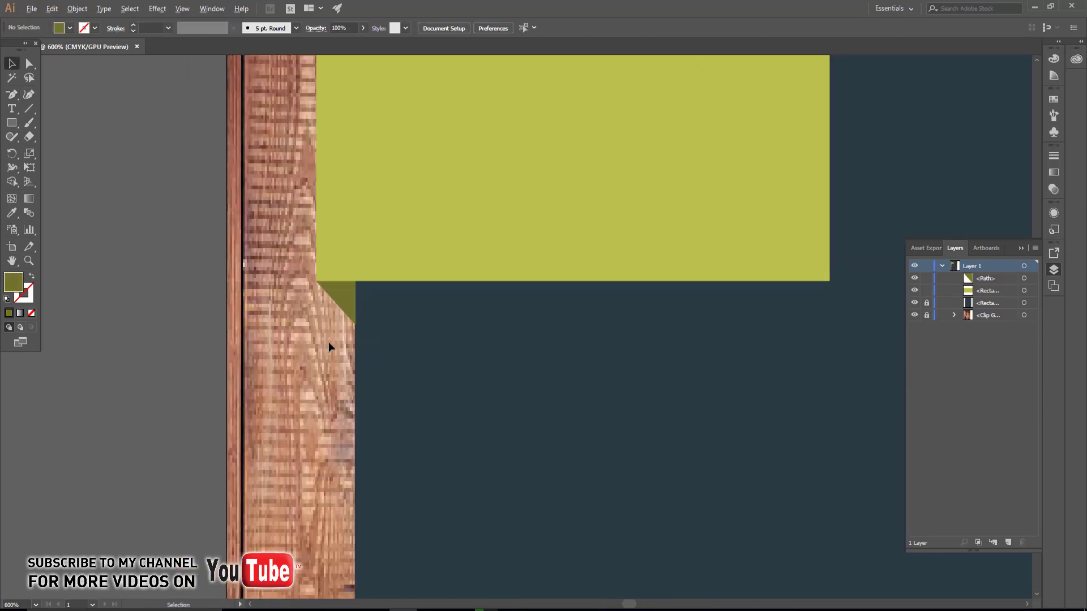
pyautogui.scroll(1, 400, 301)
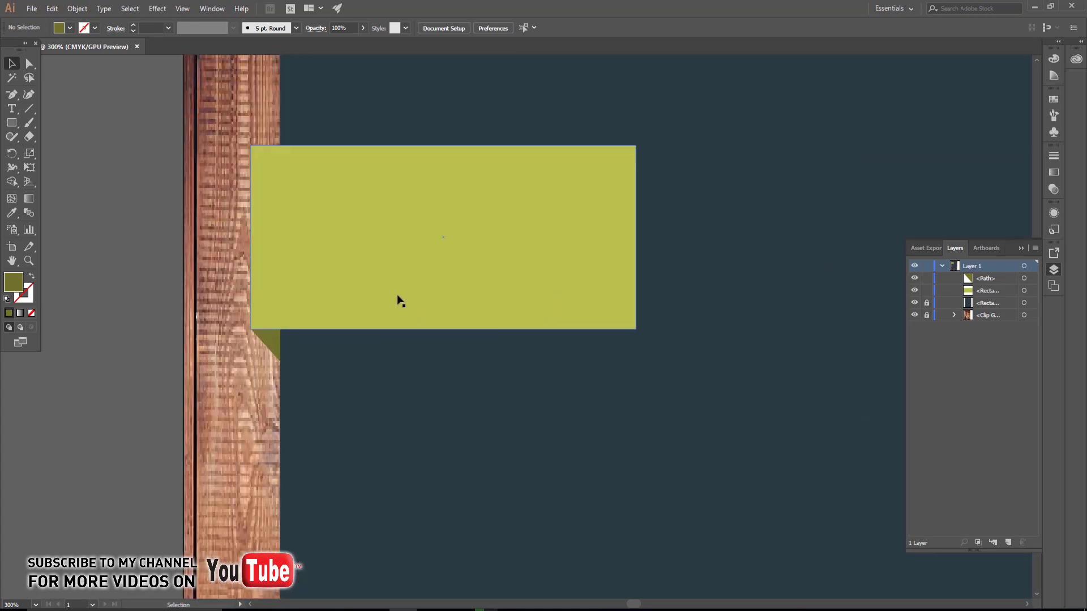
pyautogui.click(400, 300)
pyautogui.click(51, 8)
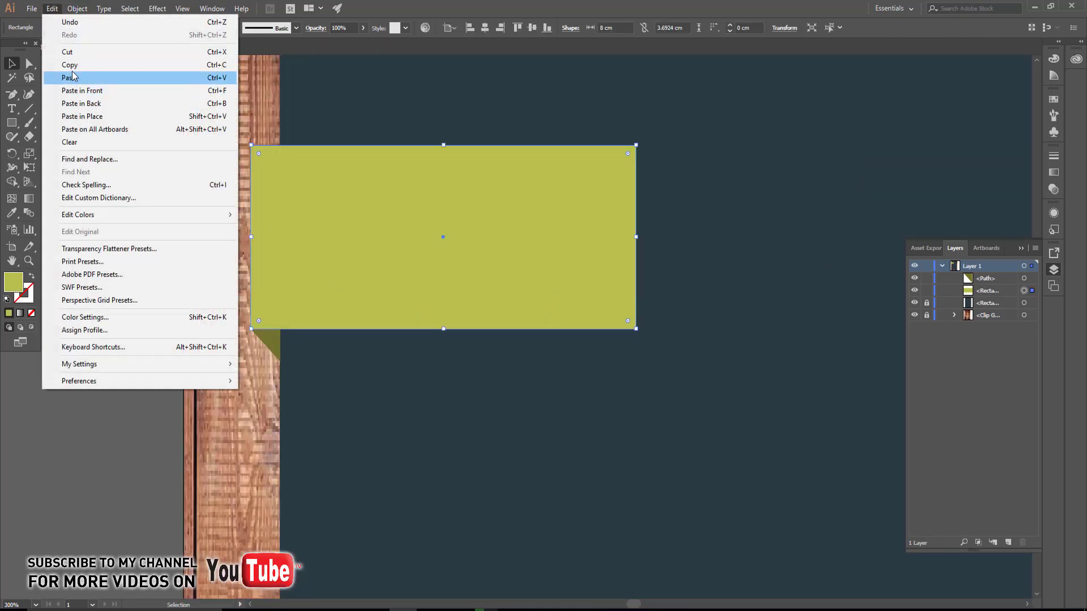
pyautogui.click(73, 67)
pyautogui.click(52, 8)
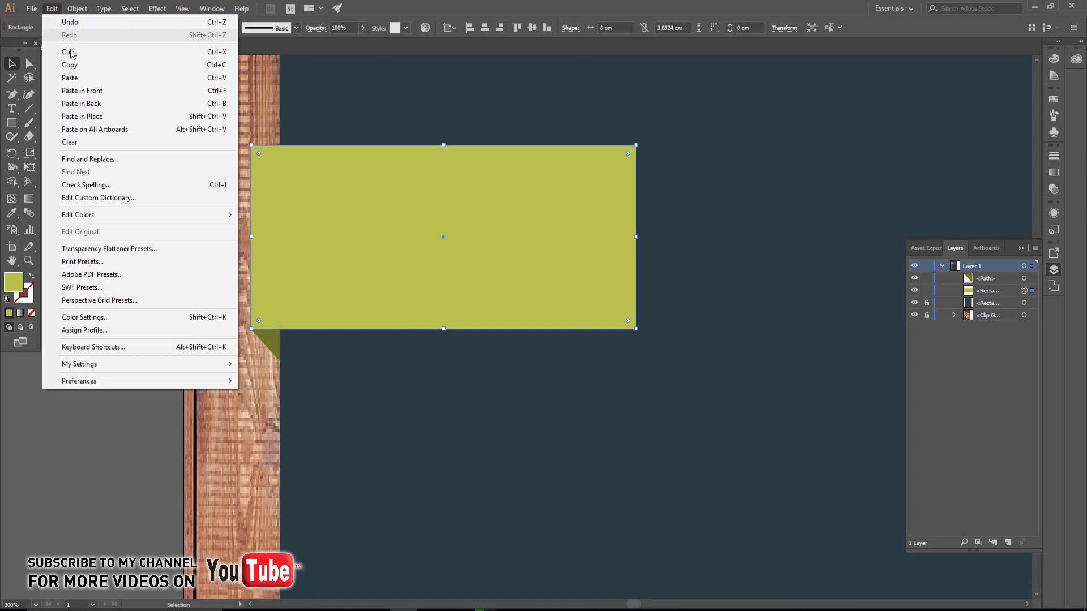
# Paste the banner copy in front, inset it to 6.1971 × 3.516 cm, and fill it white
pyautogui.click(73, 92)
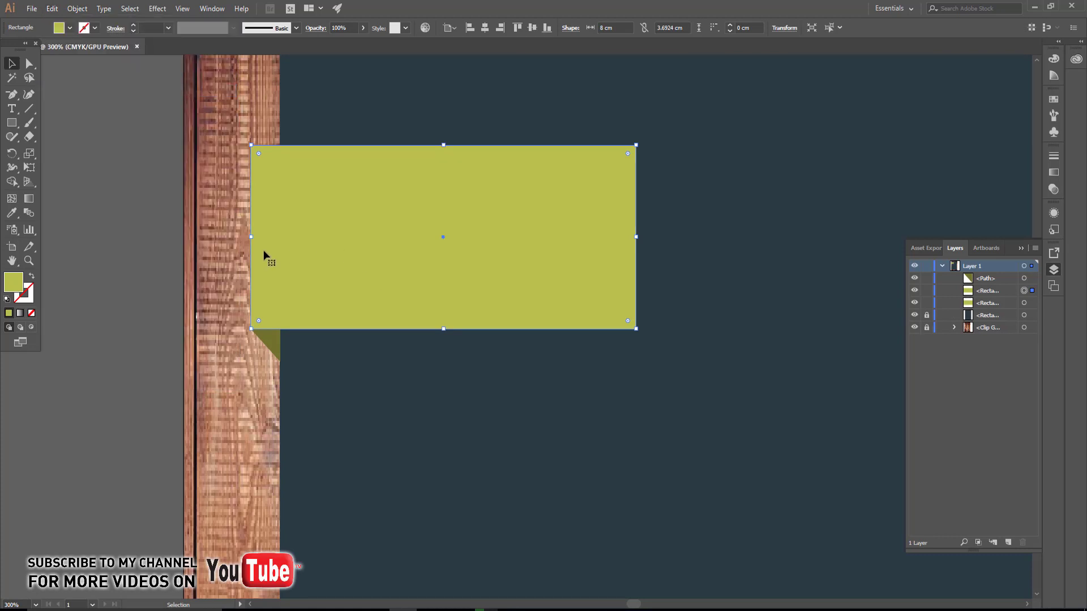
pyautogui.moveTo(253, 238); pyautogui.dragTo(281, 235)
pyautogui.moveTo(458, 328); pyautogui.dragTo(452, 299)
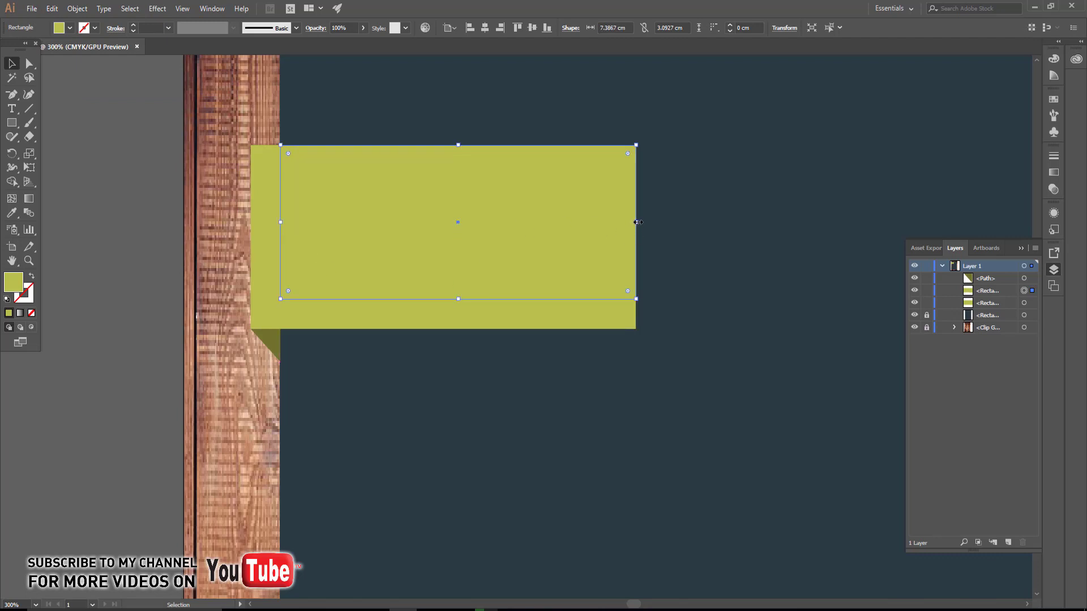
pyautogui.moveTo(637, 222); pyautogui.dragTo(578, 222)
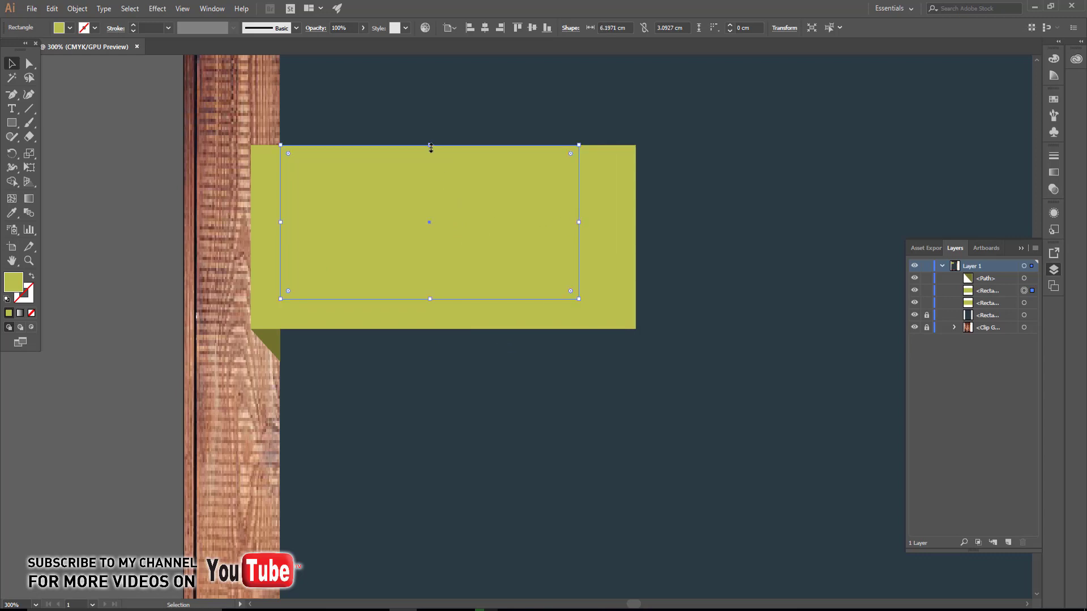
pyautogui.moveTo(431, 148); pyautogui.dragTo(430, 123)
pyautogui.click(69, 28)
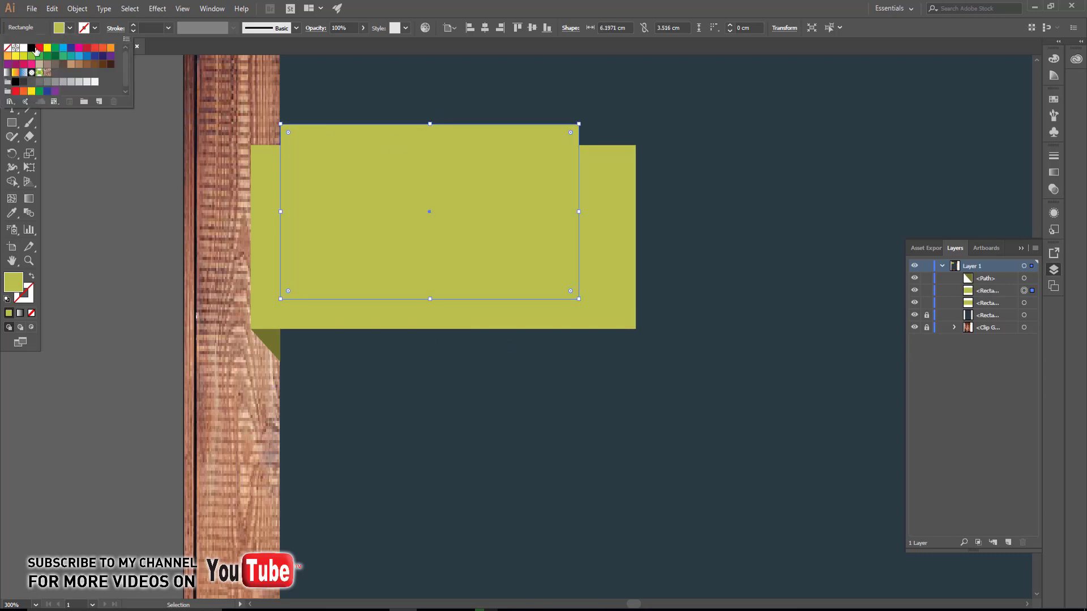
pyautogui.click(24, 47)
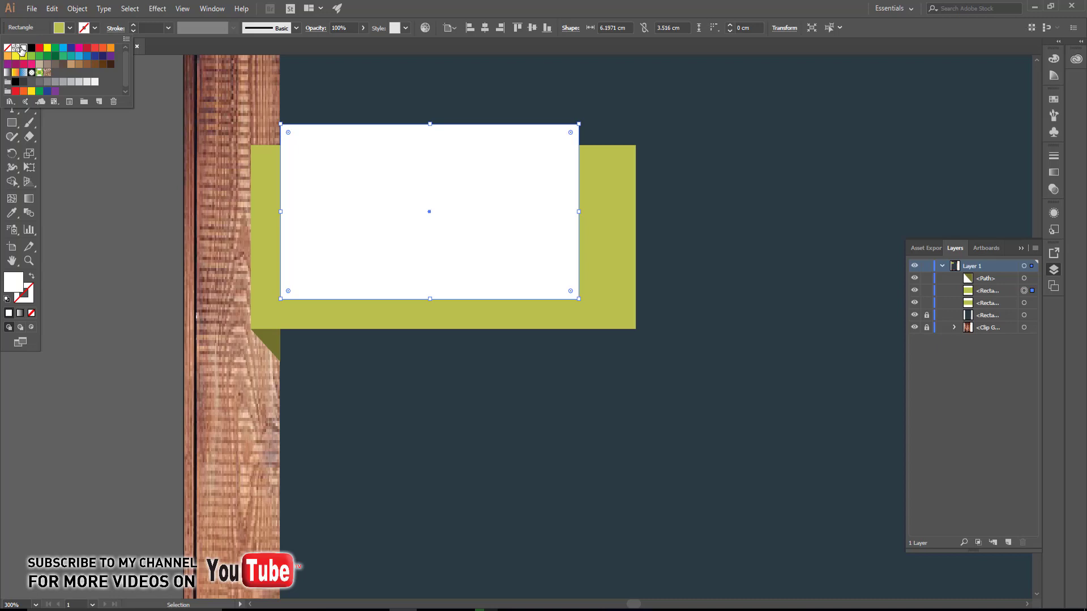
pyautogui.click(108, 215)
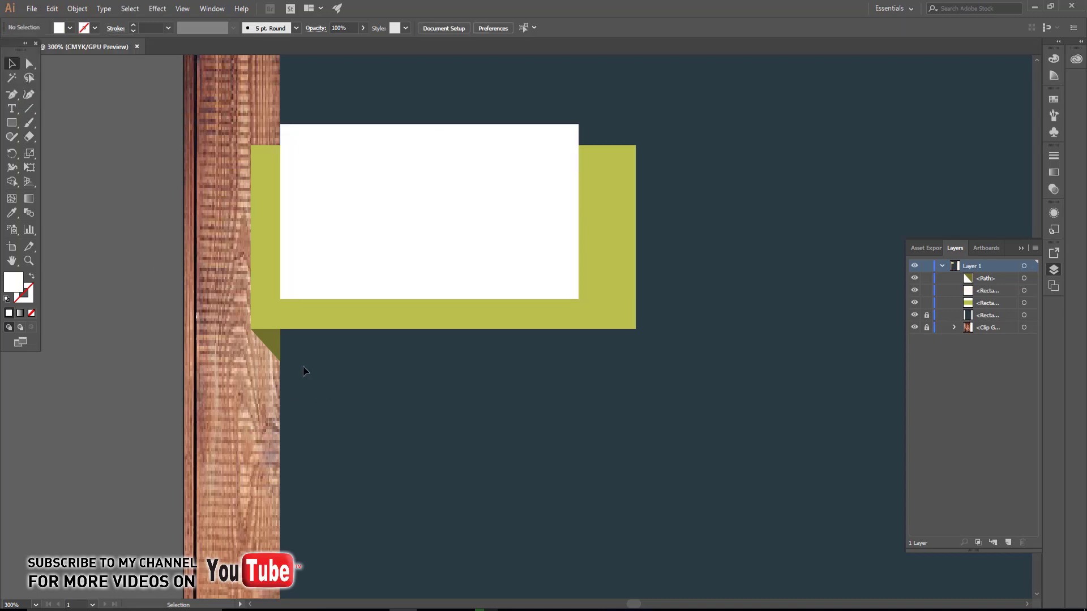
# Add a text line below the banner set in Bebas Neue Regular
pyautogui.click(11, 109)
pyautogui.click(345, 365)
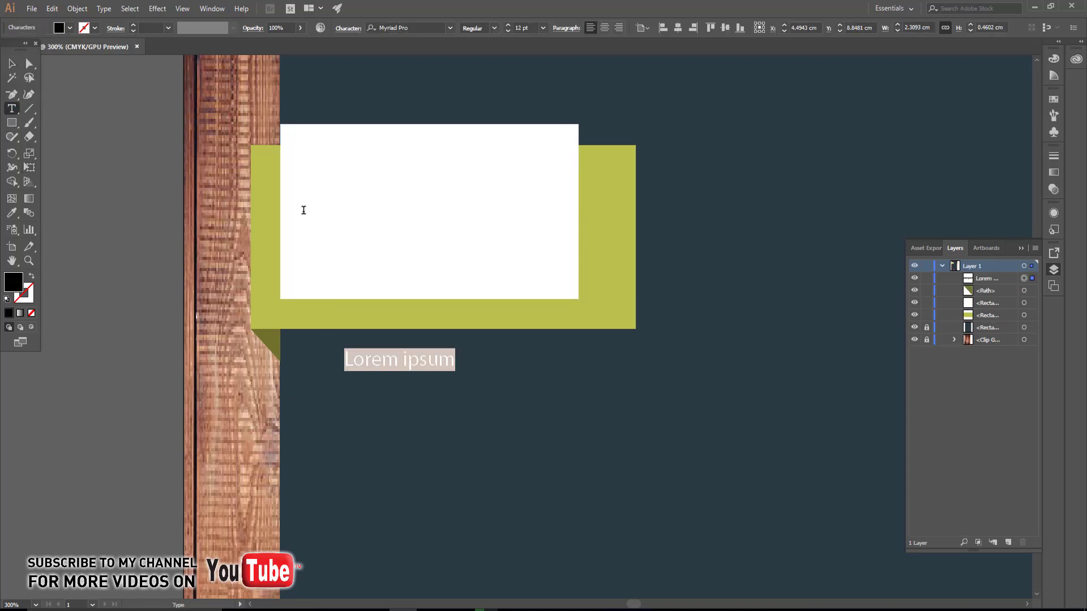
pyautogui.click(421, 26)
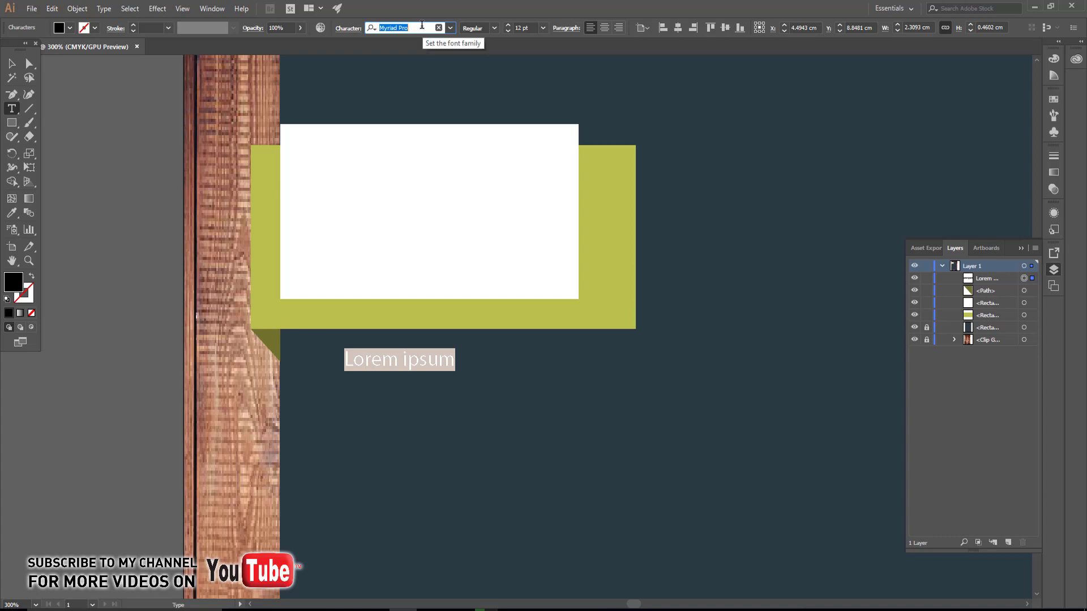
pyautogui.write('beb')
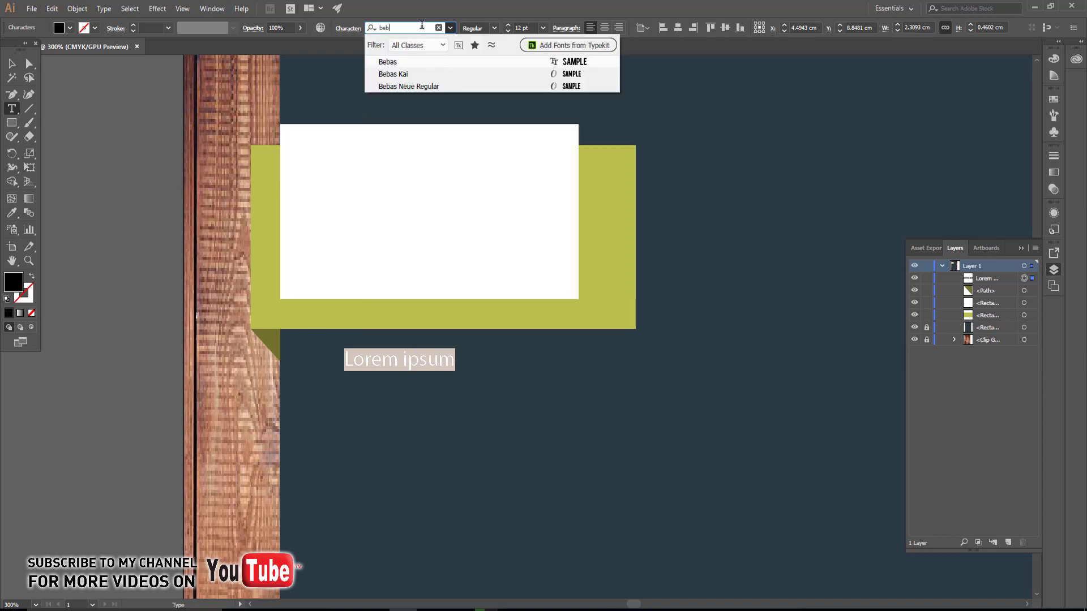
pyautogui.press('Down')
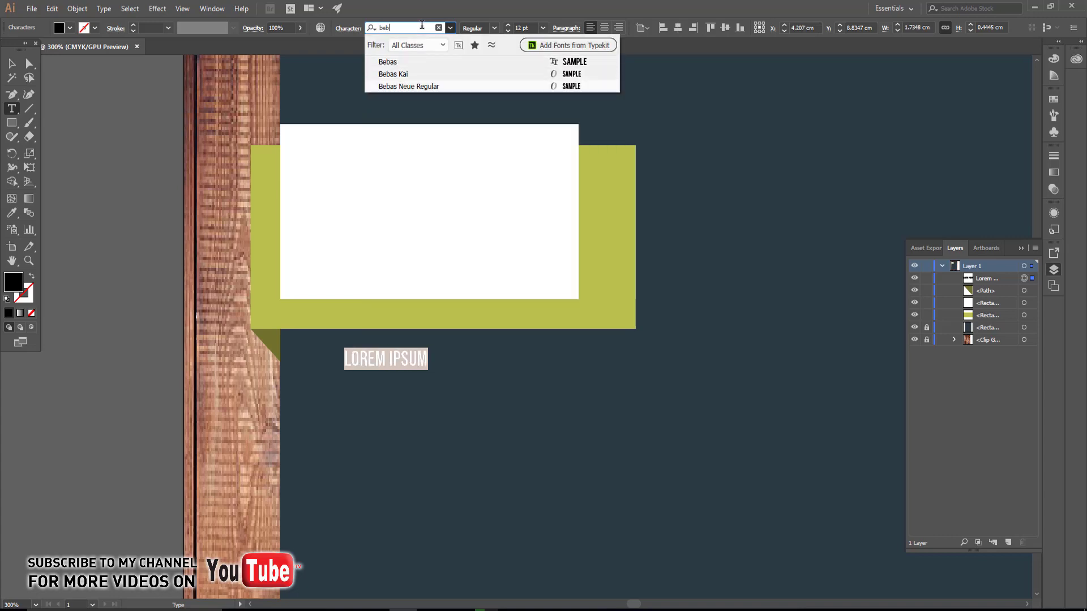
pyautogui.press('Return')
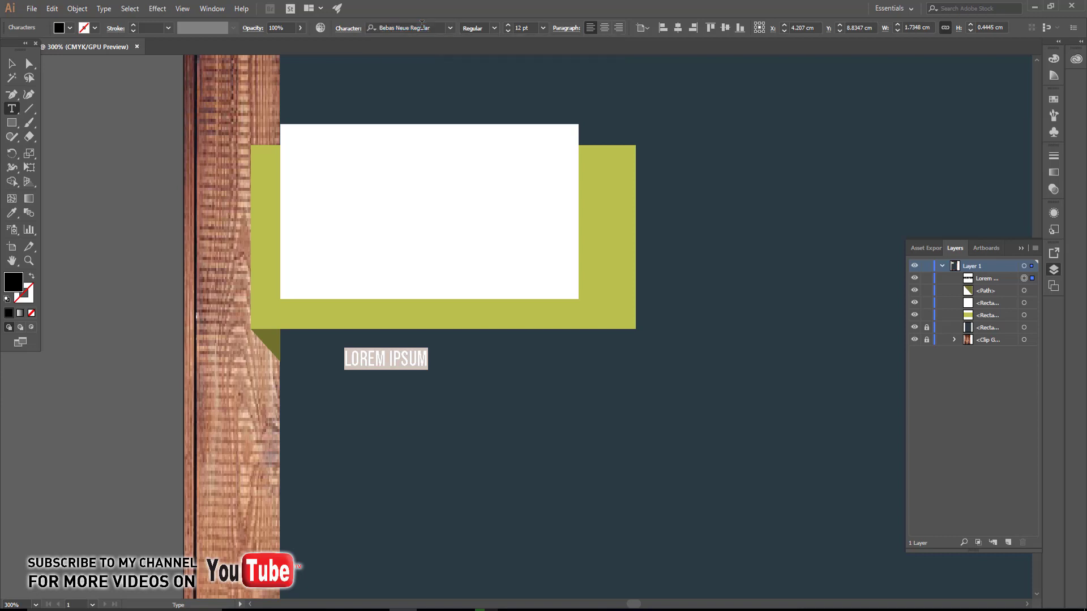
# Type 'FOOD NAME ....$5.00' and move it to the top of the white card
pyautogui.write('fo nam')
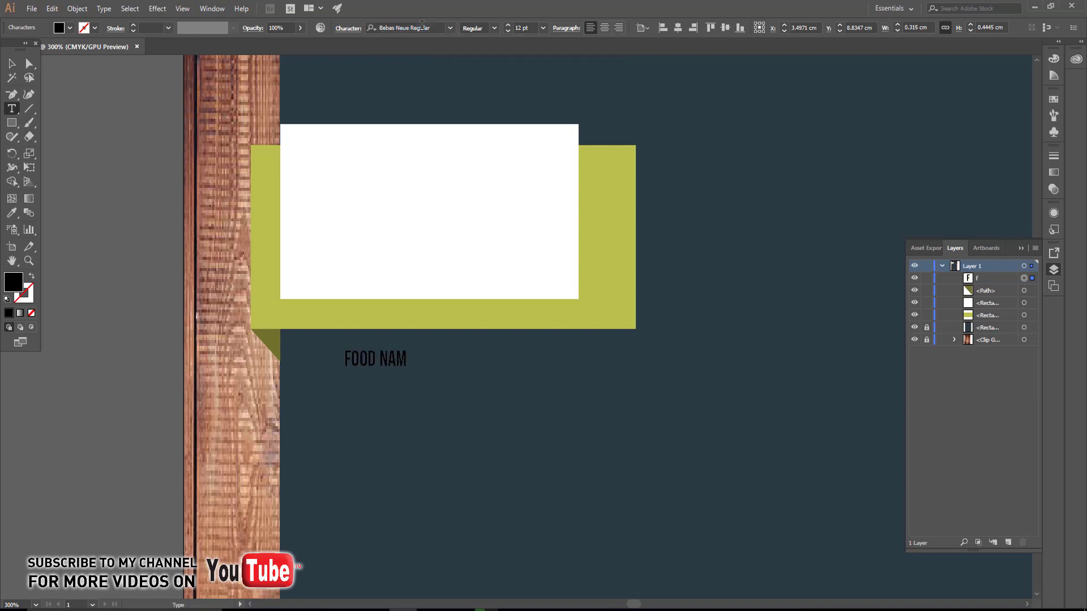
pyautogui.press('Escape')
pyautogui.write('$')
pyautogui.write('5.00')
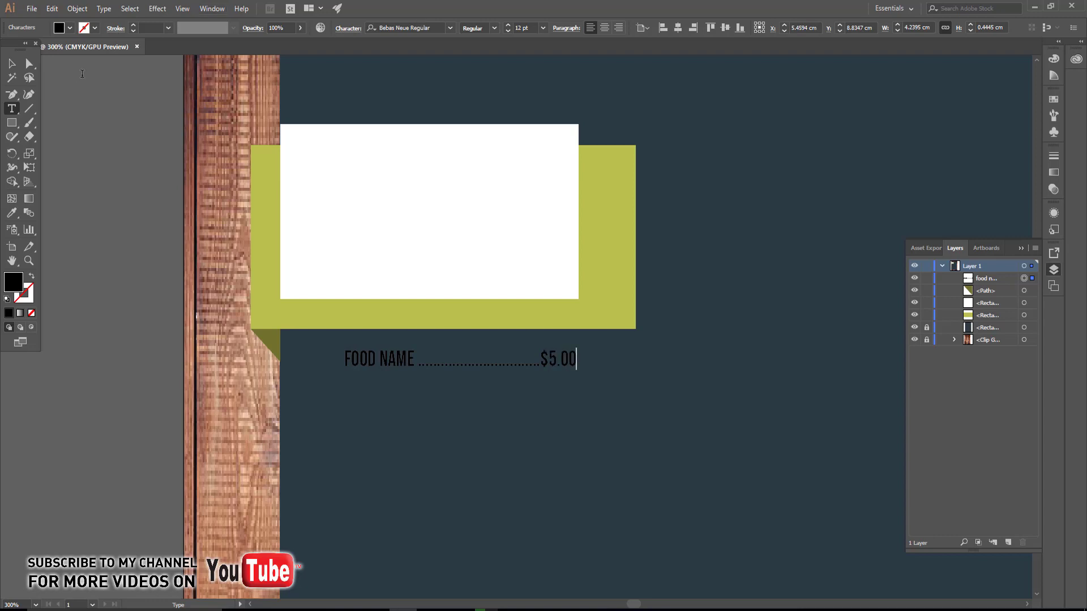
pyautogui.click(11, 63)
pyautogui.moveTo(373, 356); pyautogui.dragTo(325, 145)
pyautogui.click(414, 376)
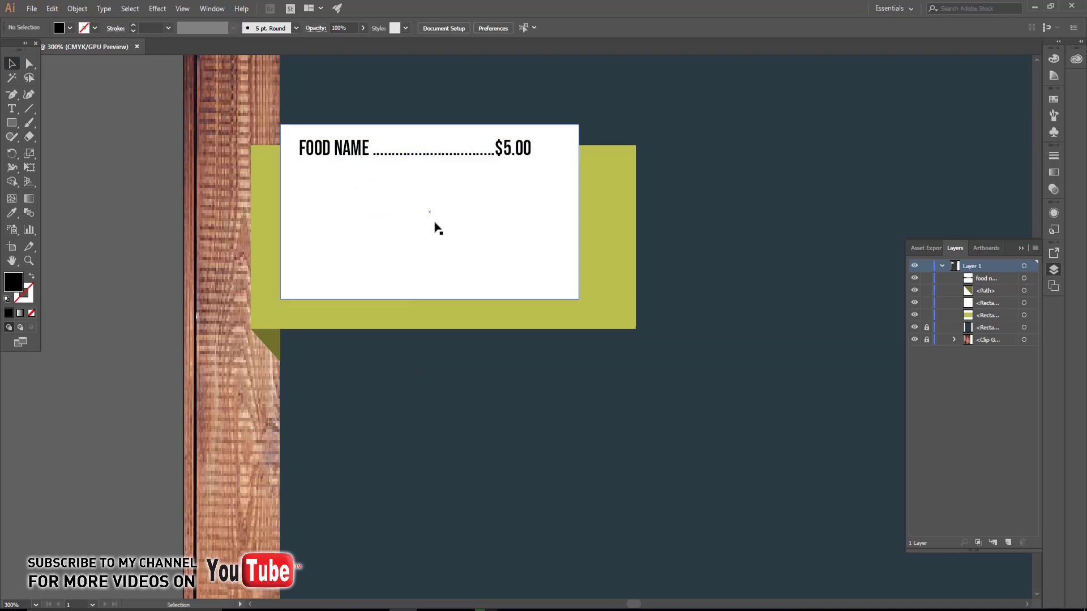
pyautogui.scroll(1, 437, 227)
pyautogui.press('\\')
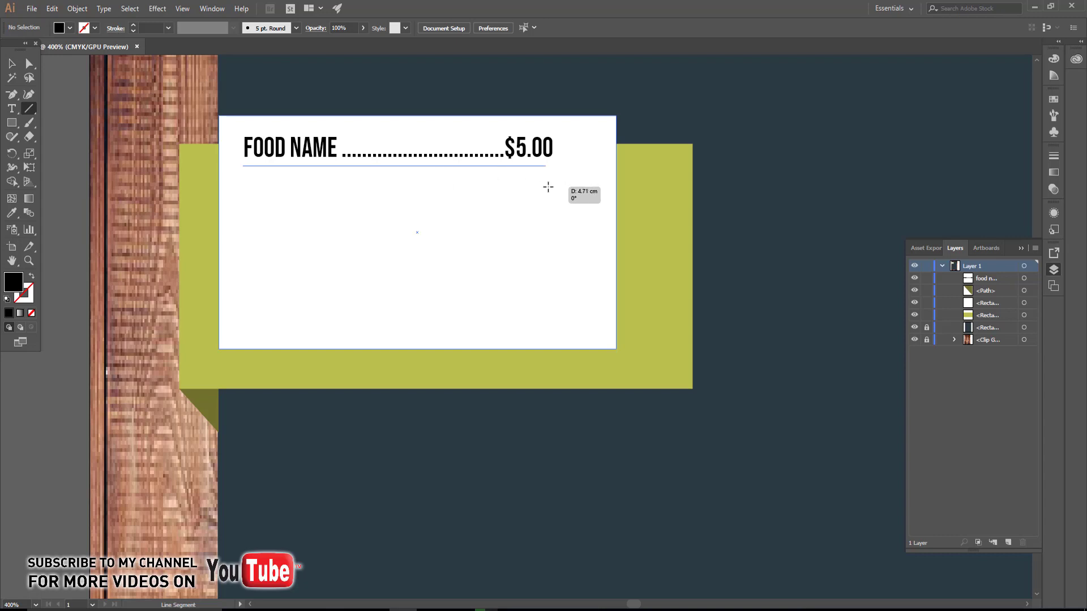
# Draw a horizontal 1 pt line under the FOOD NAME heading
pyautogui.moveTo(244, 166); pyautogui.dragTo(552, 165)
pyautogui.click(11, 64)
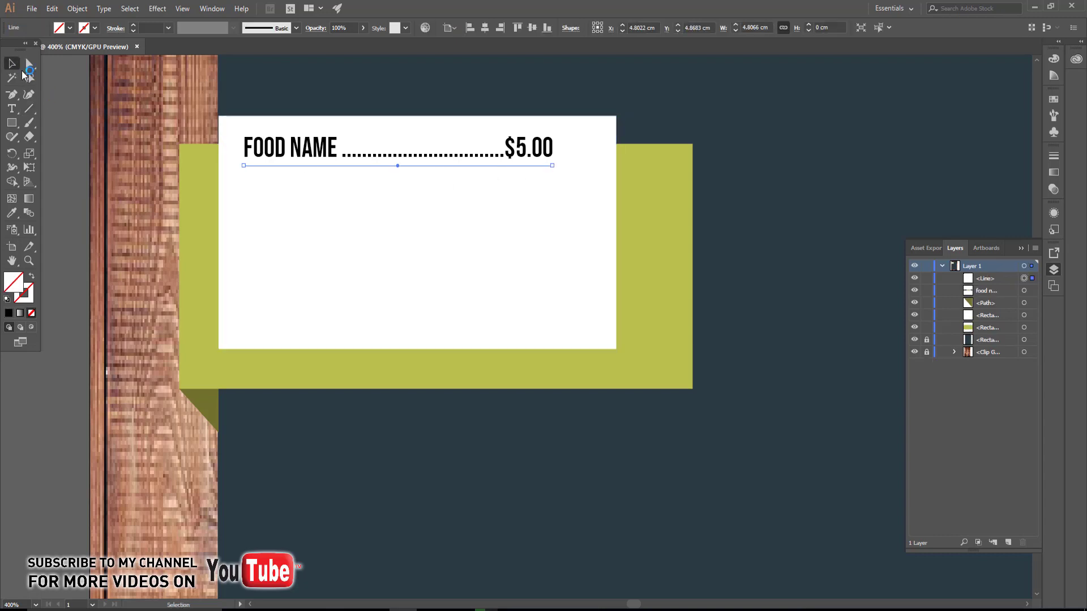
pyautogui.click(171, 31)
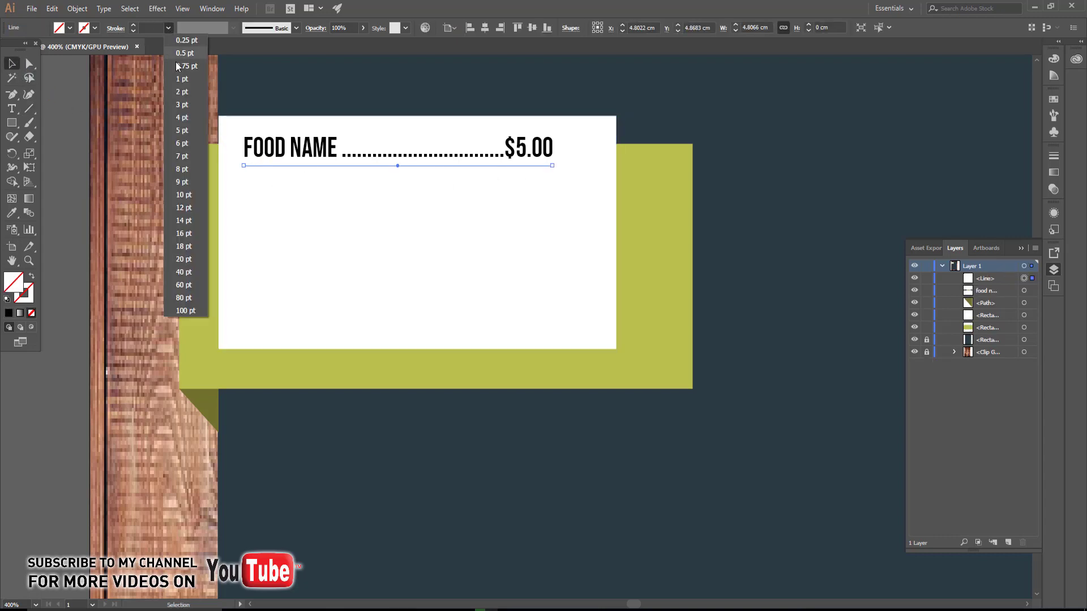
pyautogui.click(184, 82)
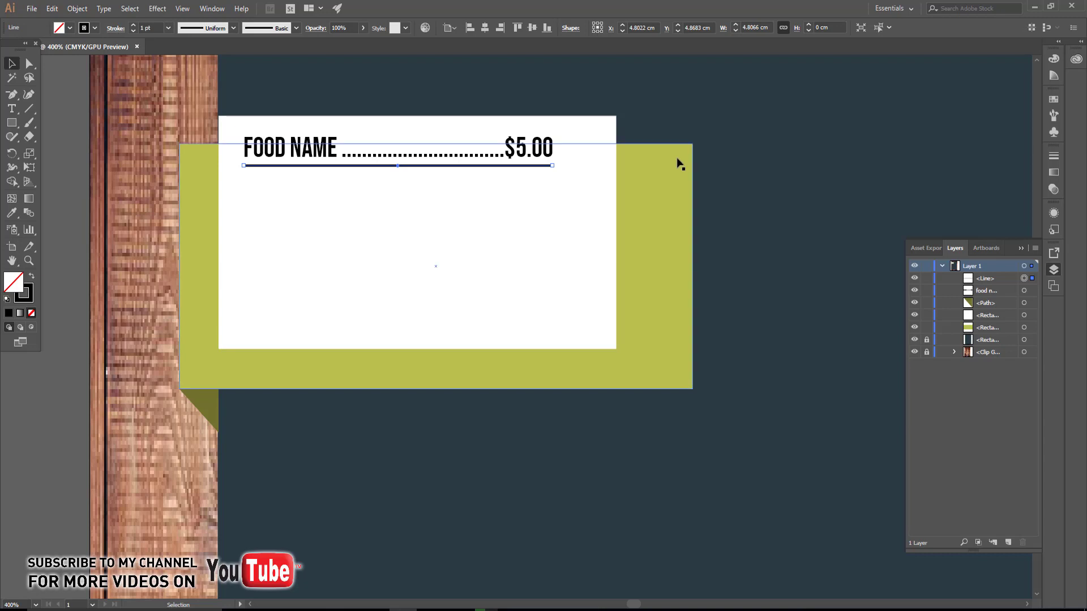
# Make the underline dashed with 2 pt dashes
pyautogui.click(1054, 157)
pyautogui.click(939, 236)
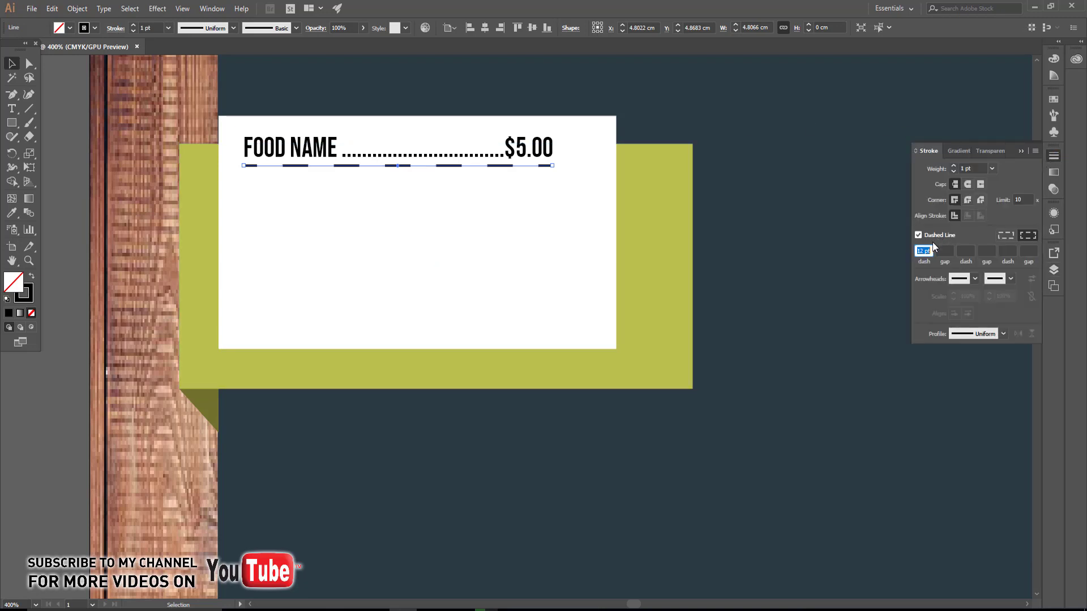
pyautogui.write('2')
pyautogui.press('Return')
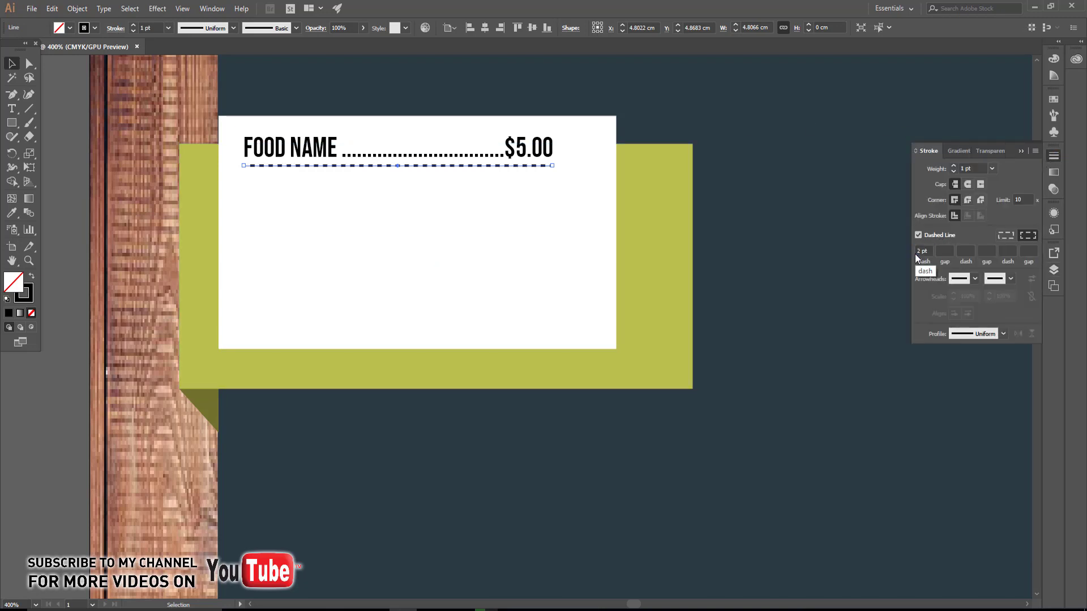
pyautogui.click(300, 100)
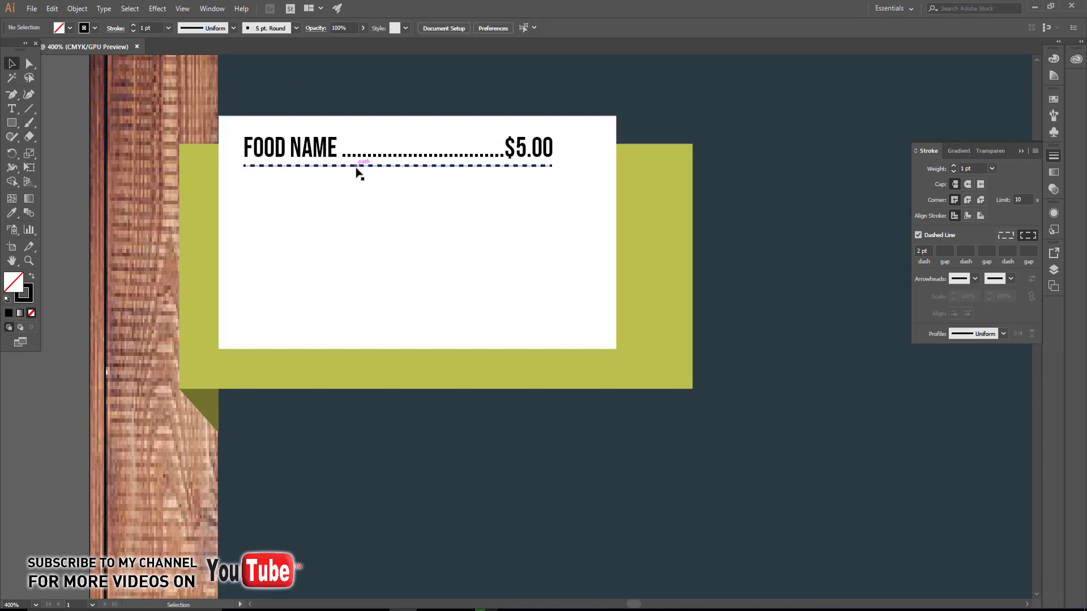
pyautogui.click(359, 166)
pyautogui.click(168, 28)
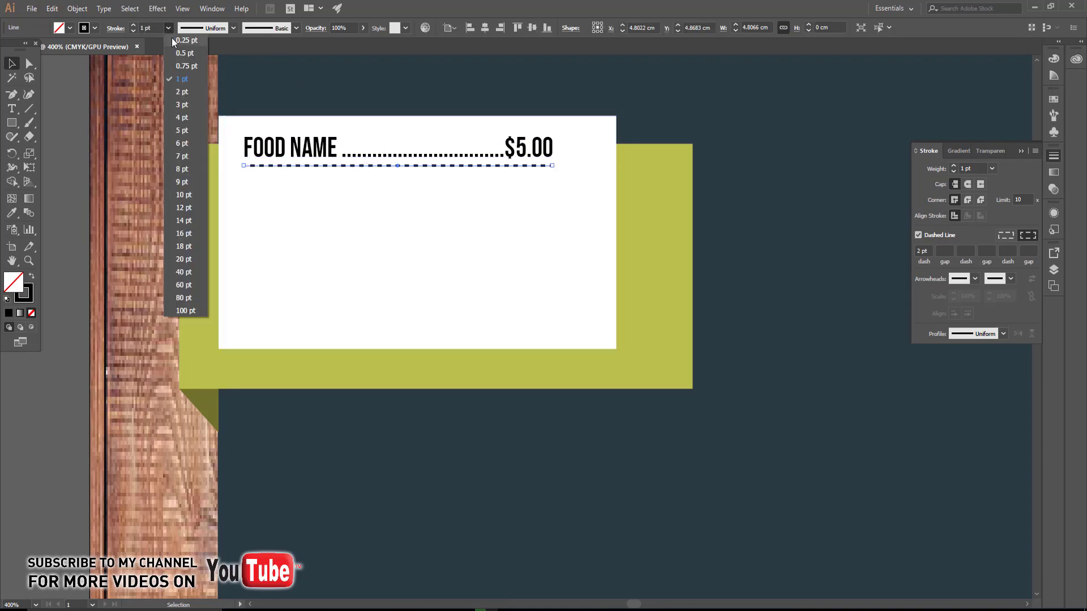
pyautogui.click(179, 67)
pyautogui.click(349, 398)
pyautogui.click(306, 303)
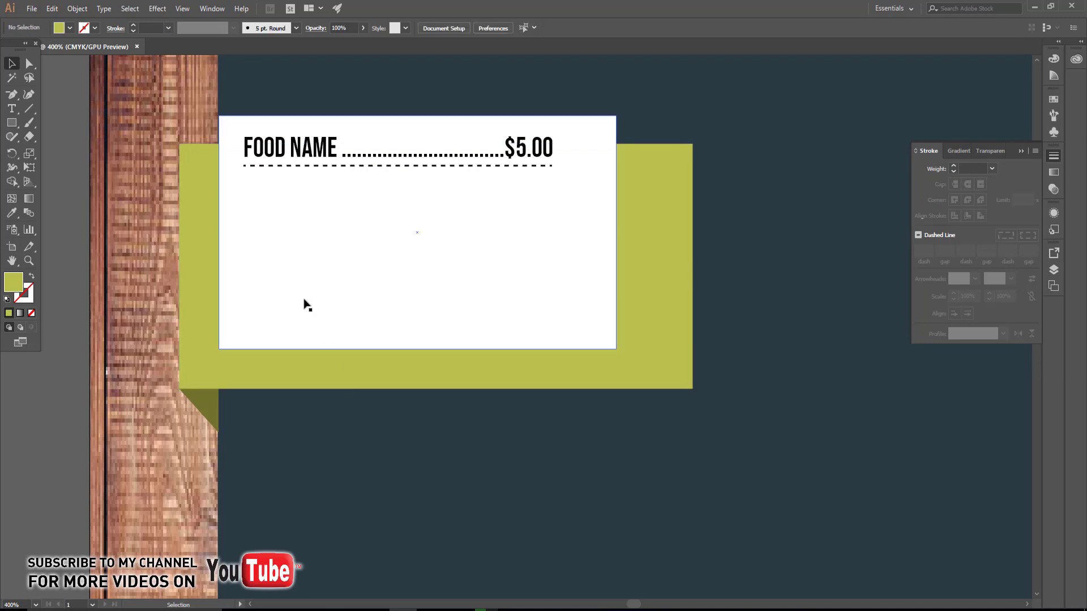
# Draw a placeholder text frame below the dashed line, try 7–8 pt sizes, then delete it
pyautogui.click(12, 109)
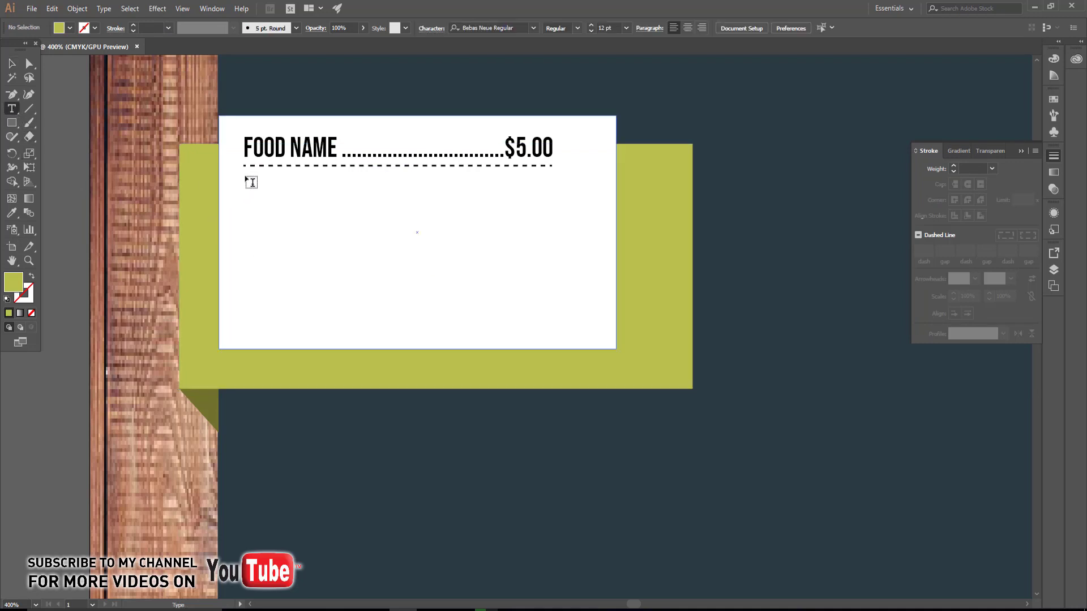
pyautogui.moveTo(244, 177); pyautogui.dragTo(554, 288)
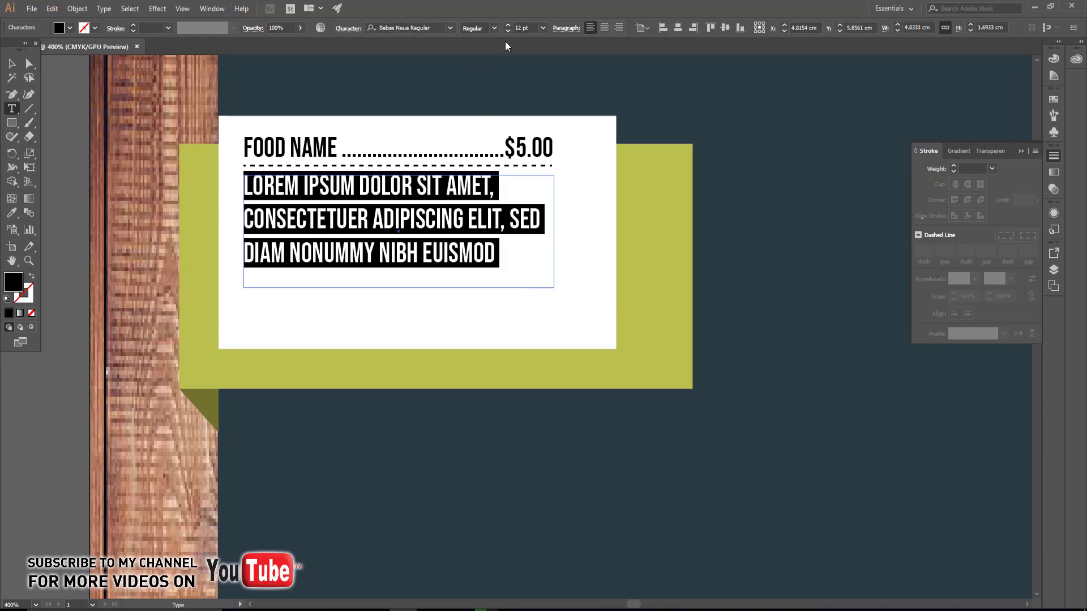
pyautogui.click(508, 31)
pyautogui.click(508, 31)
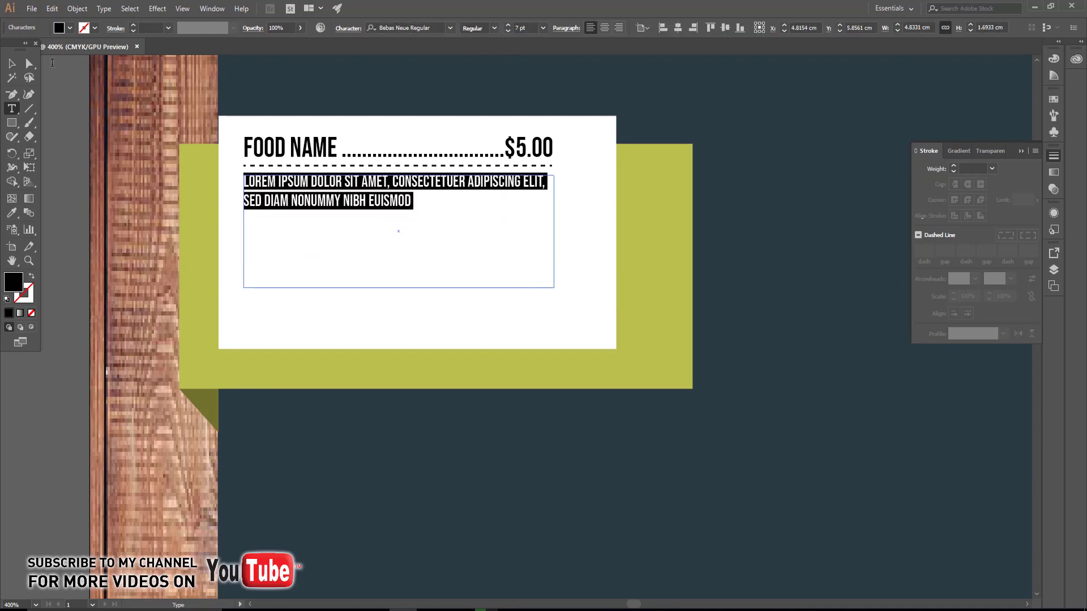
pyautogui.click(13, 64)
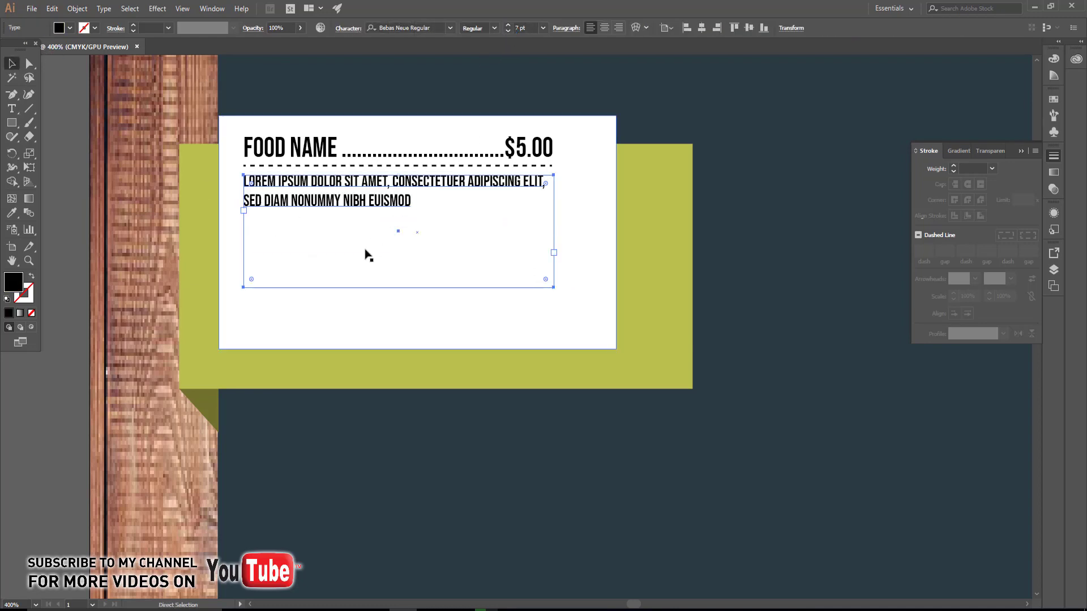
pyautogui.hotkey('ctrl', 'shift', '.')
pyautogui.scroll(-3, 374, 254)
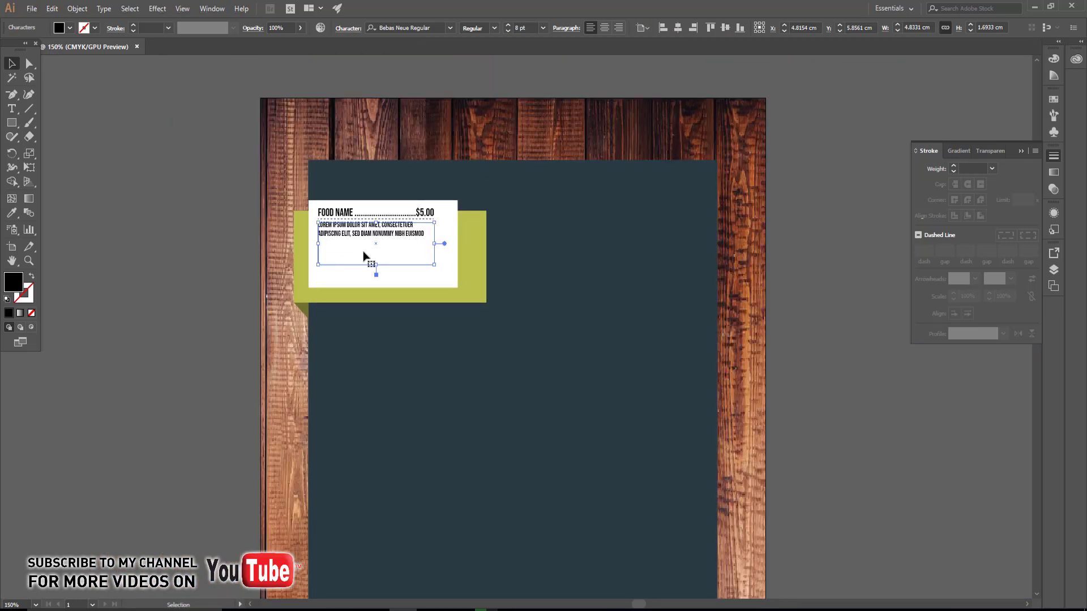
pyautogui.scroll(1, 316, 250)
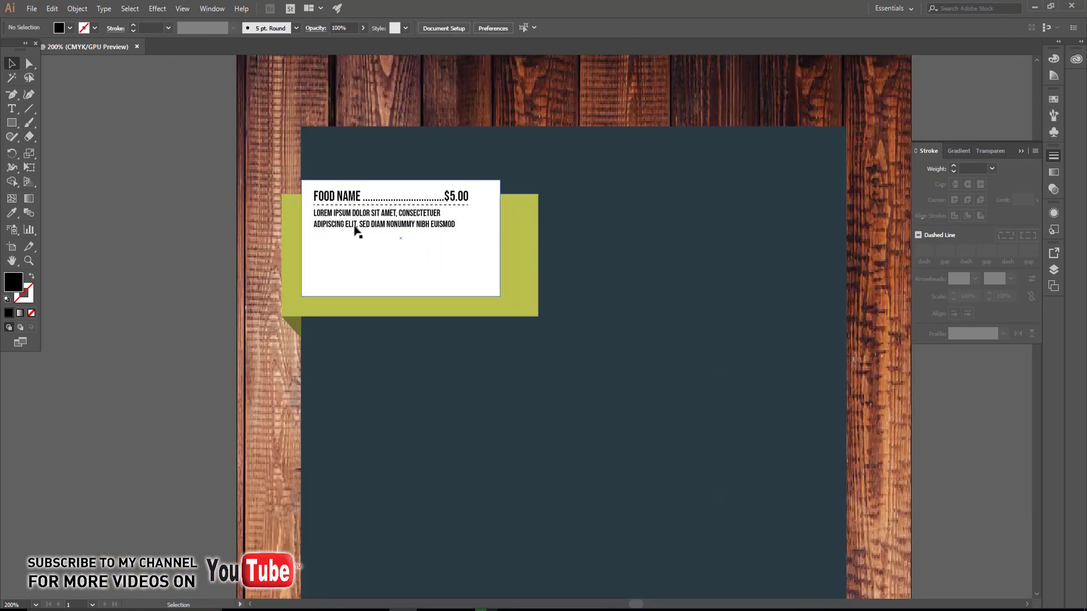
pyautogui.press('Delete')
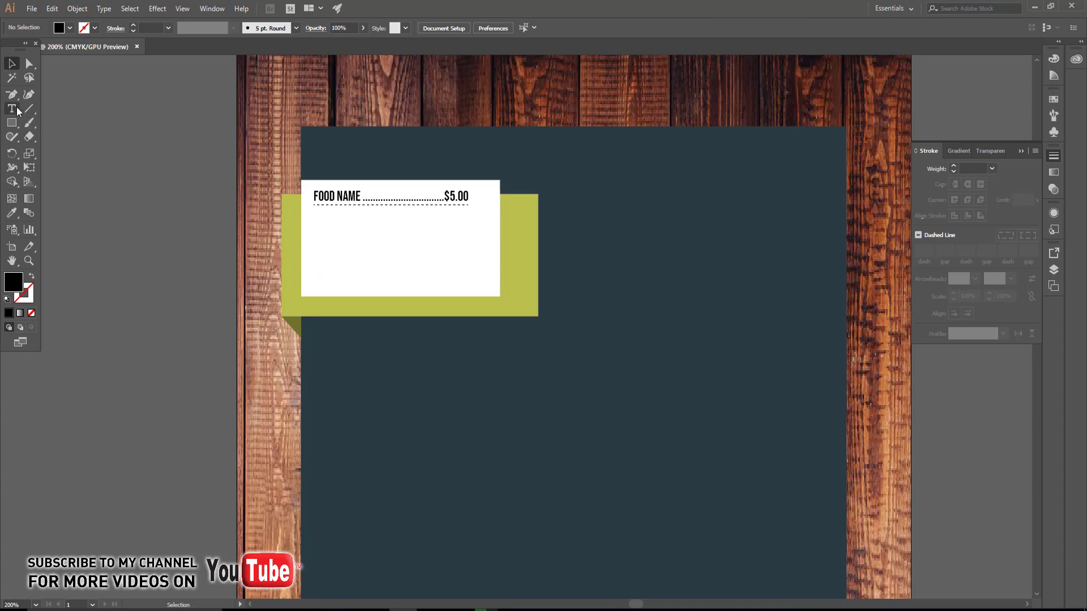
# Redraw a placeholder text frame and resize it to three lines fitting the card
pyautogui.click(12, 108)
pyautogui.moveTo(315, 214); pyautogui.dragTo(641, 414)
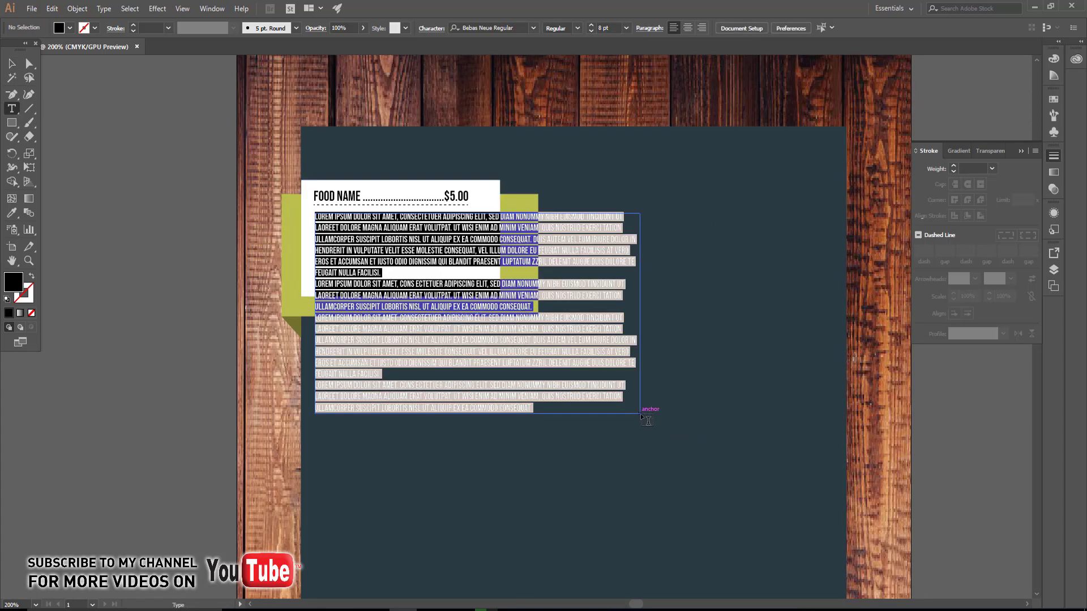
pyautogui.click(13, 65)
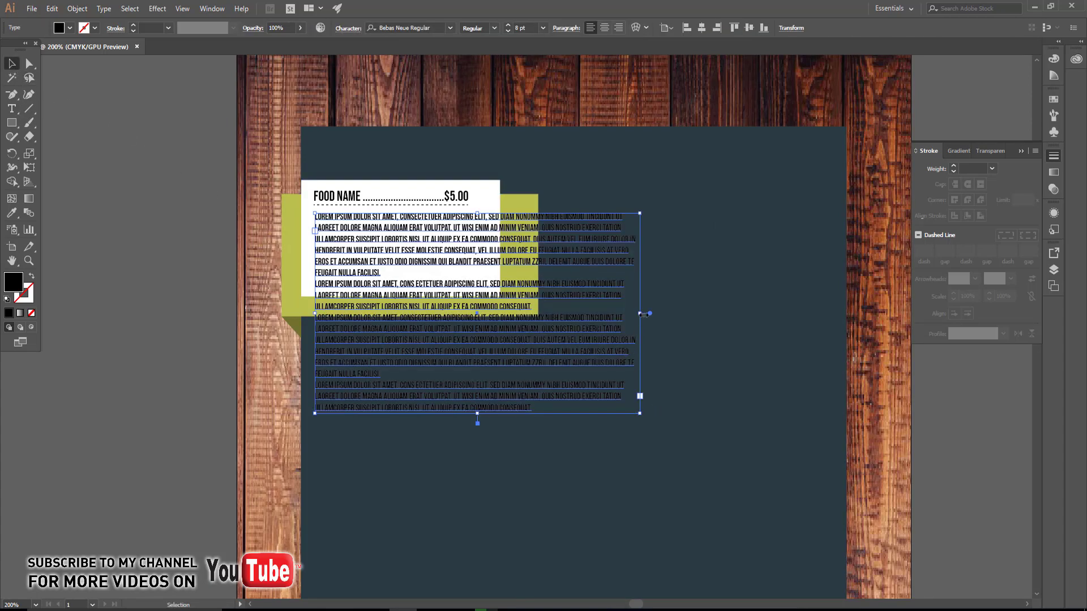
pyautogui.moveTo(640, 314); pyautogui.dragTo(472, 313)
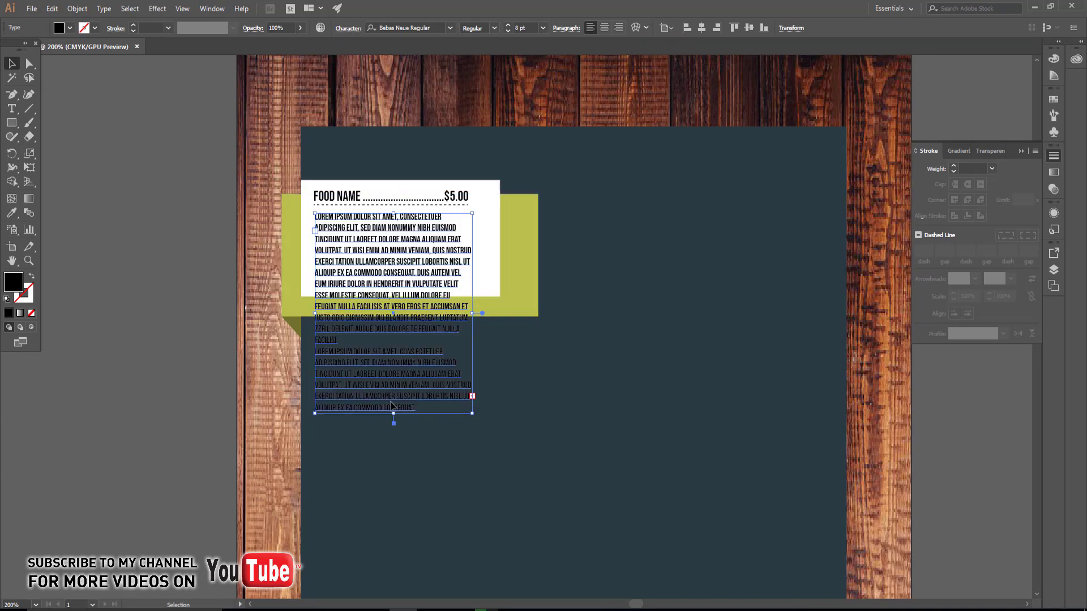
pyautogui.moveTo(394, 416); pyautogui.dragTo(394, 266)
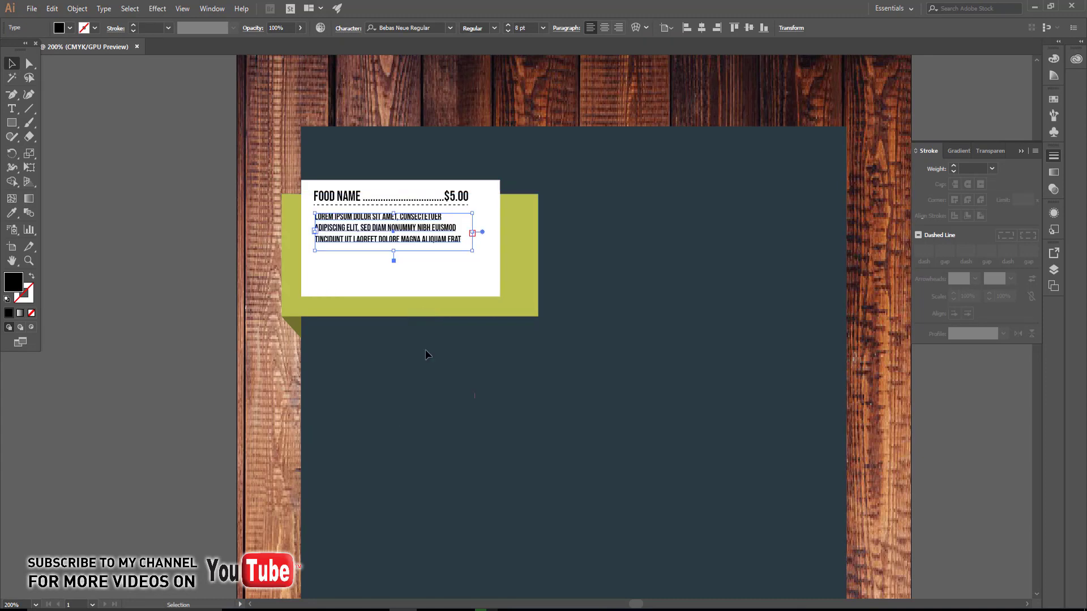
pyautogui.click(425, 349)
pyautogui.scroll(2, 431, 293)
pyautogui.scroll(1, 432, 292)
pyautogui.click(409, 201)
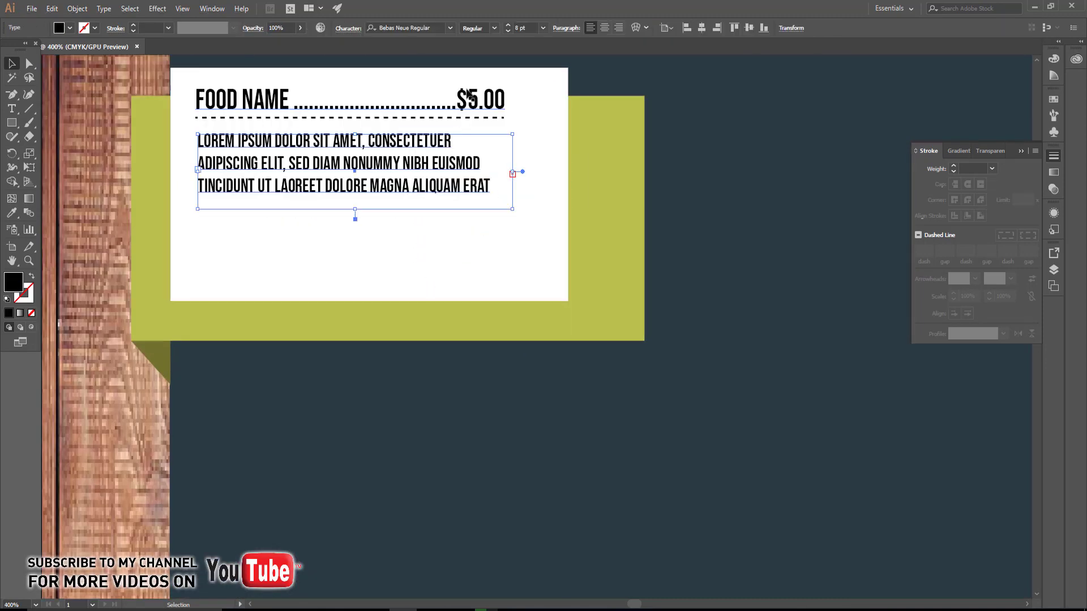
pyautogui.moveTo(513, 174); pyautogui.dragTo(490, 172)
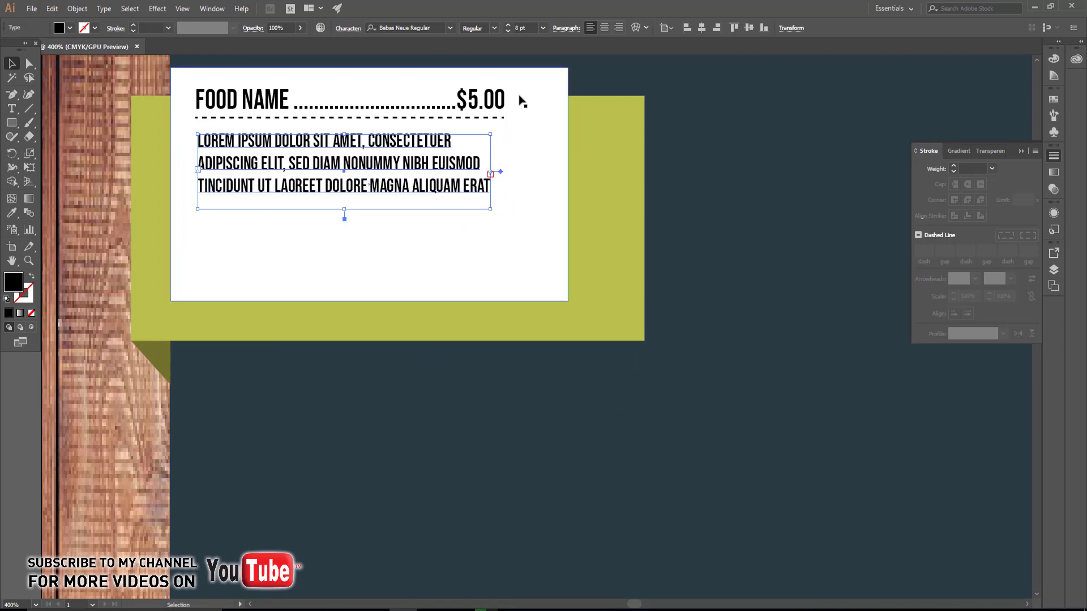
# Set the paragraph to Justify All and pull up the frame's bottom edge
pyautogui.click(576, 29)
pyautogui.click(569, 49)
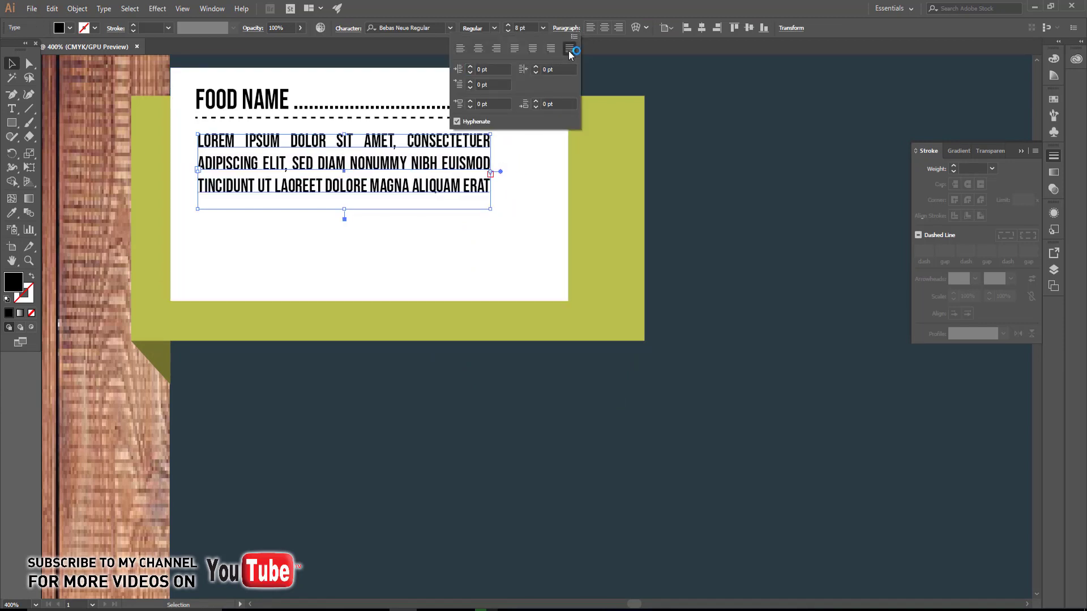
pyautogui.click(701, 223)
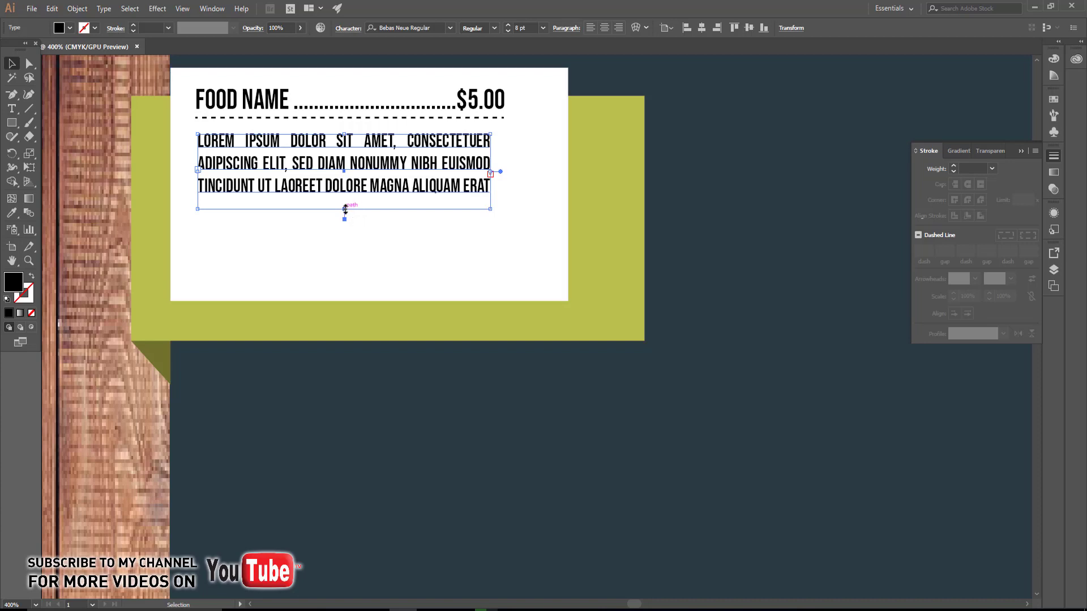
pyautogui.moveTo(344, 210); pyautogui.dragTo(345, 200)
pyautogui.scroll(-1, 410, 373)
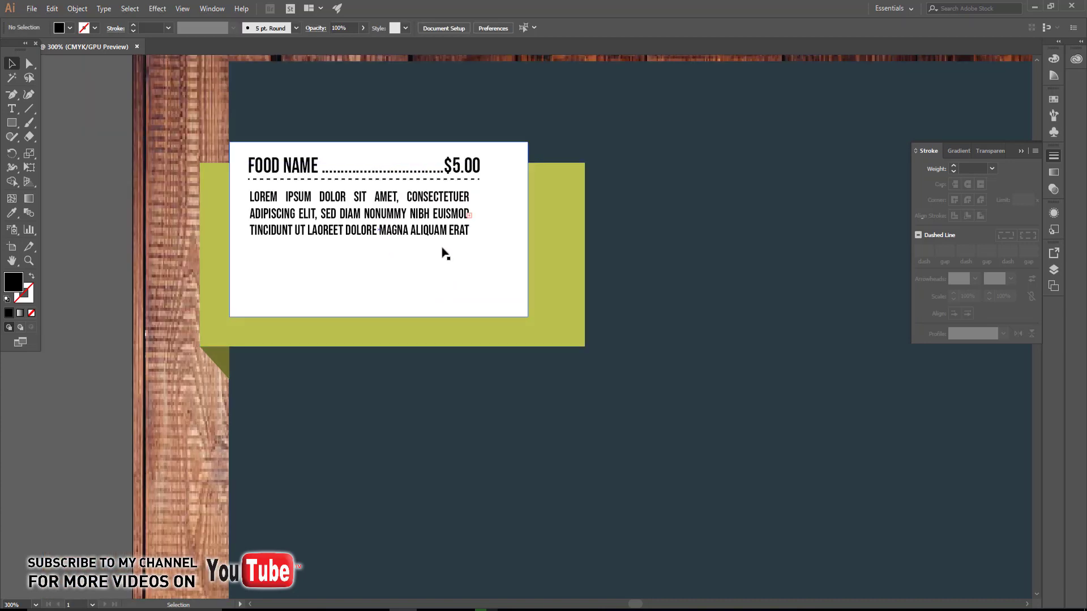
# Widen the paragraph frame slightly and move it a little lower
pyautogui.moveTo(470, 215); pyautogui.dragTo(480, 215)
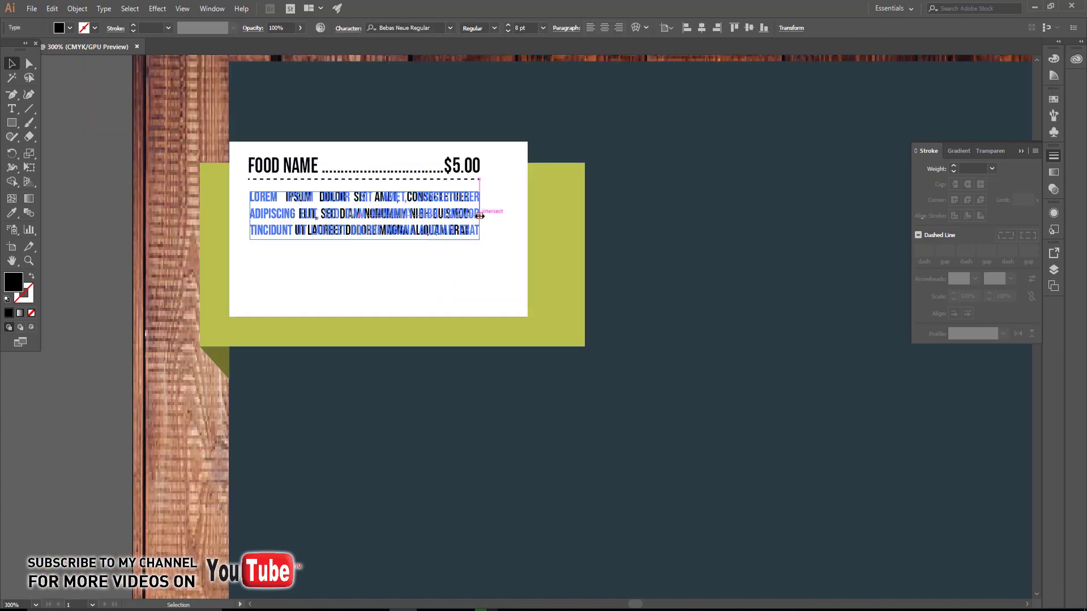
pyautogui.click(462, 378)
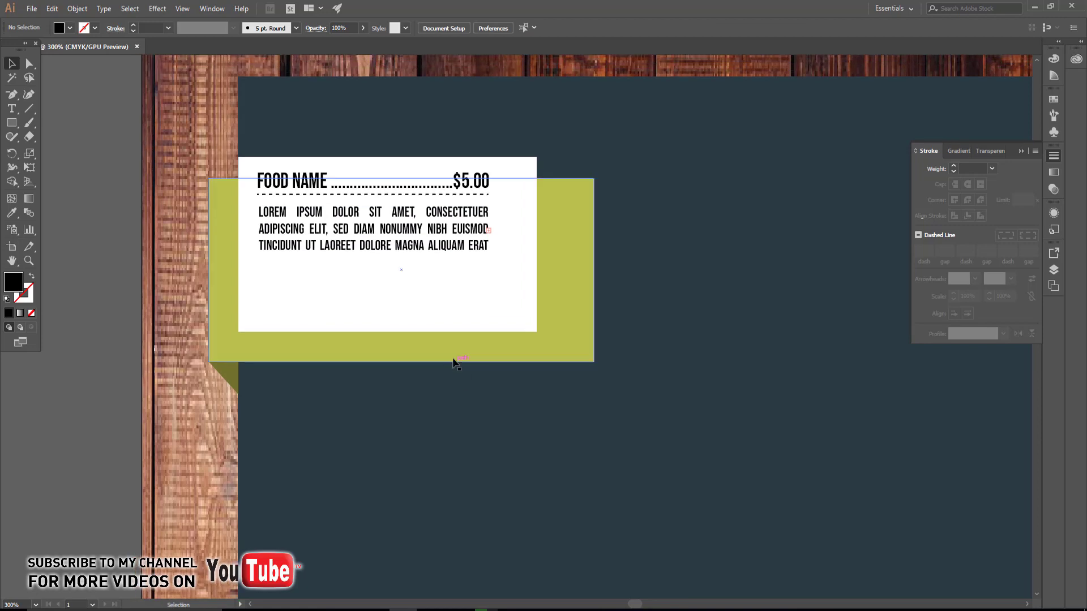
pyautogui.scroll(1, 438, 321)
pyautogui.moveTo(413, 230); pyautogui.dragTo(412, 244)
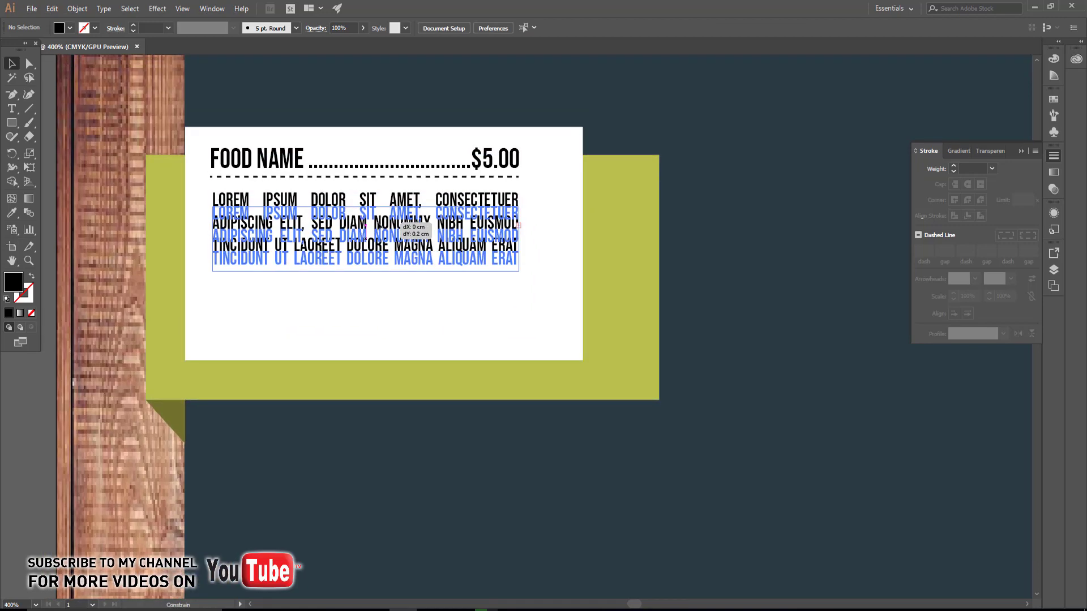
# Group the dashed line, FOOD NAME heading and paragraph with Object > Group
pyautogui.click(389, 179)
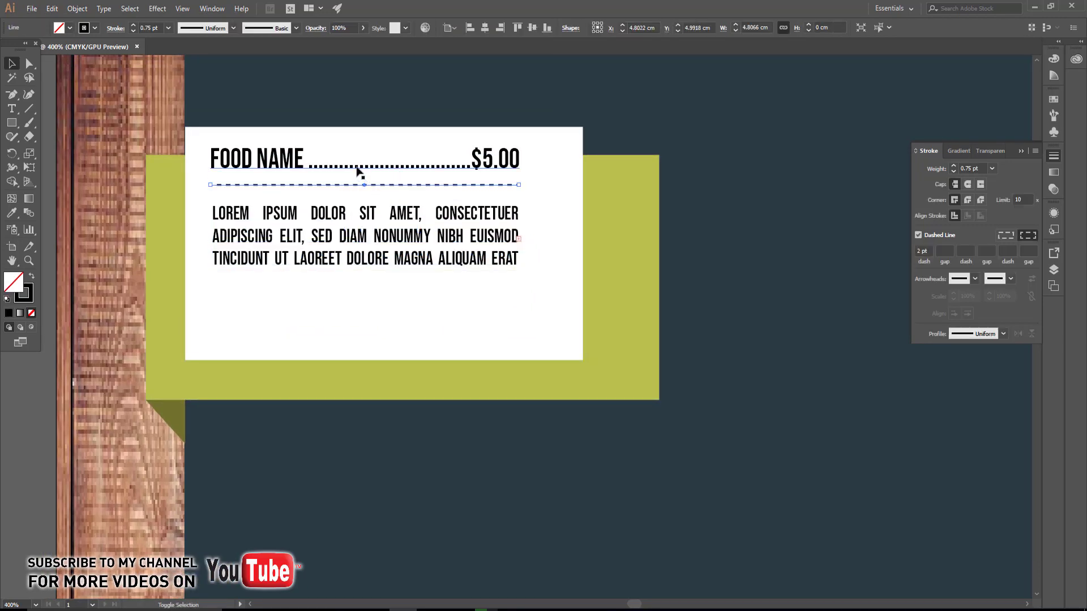
pyautogui.keyDown('shift'); pyautogui.click(358, 168); pyautogui.keyUp('shift')
pyautogui.keyDown('shift'); pyautogui.click(351, 216); pyautogui.keyUp('shift')
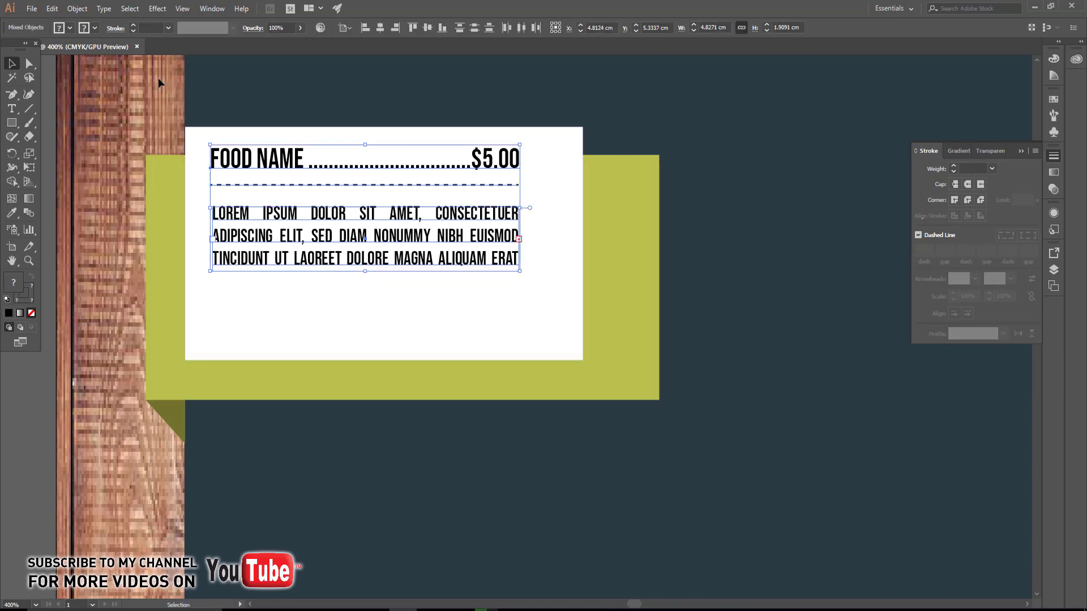
pyautogui.click(75, 13)
pyautogui.click(107, 53)
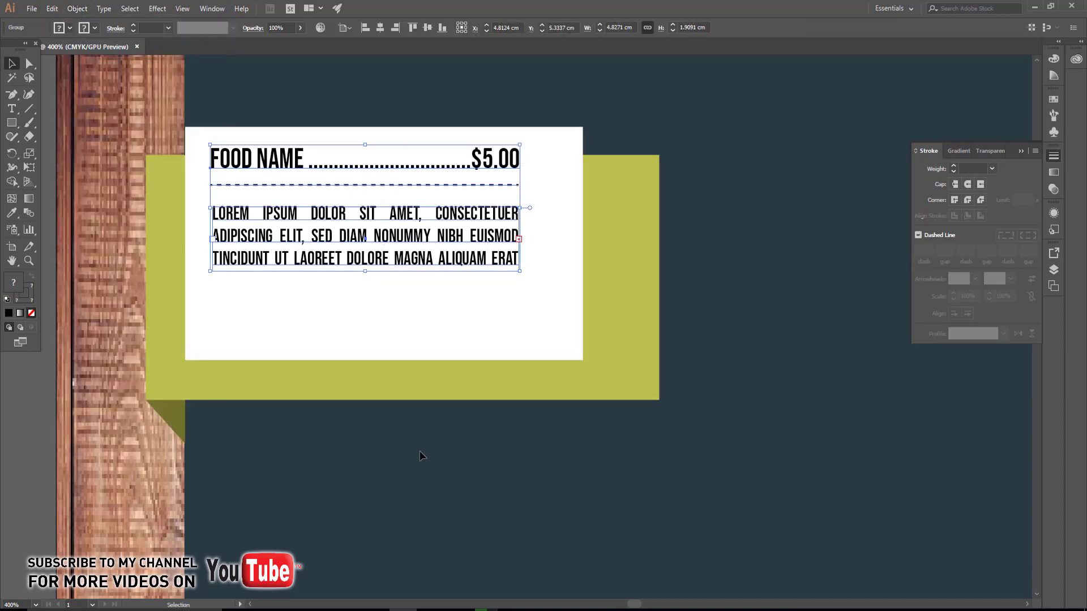
pyautogui.click(419, 456)
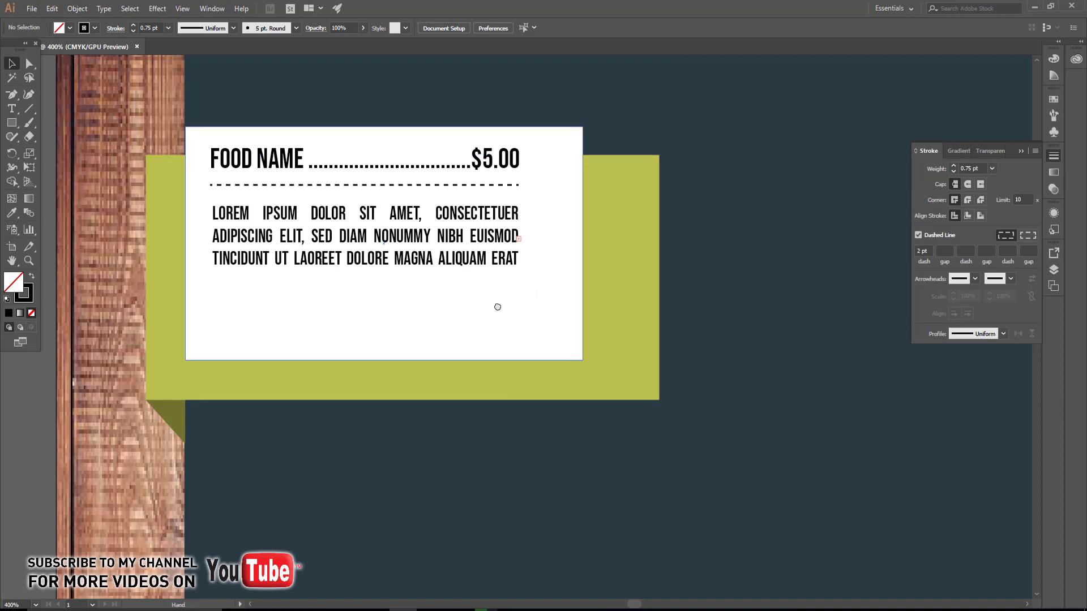
# Draw a no-fill, solid-outline rectangle over the card's right end, about 2.02 × 2.13 cm, shorter than the card
pyautogui.moveTo(532, 293); pyautogui.dragTo(492, 319)
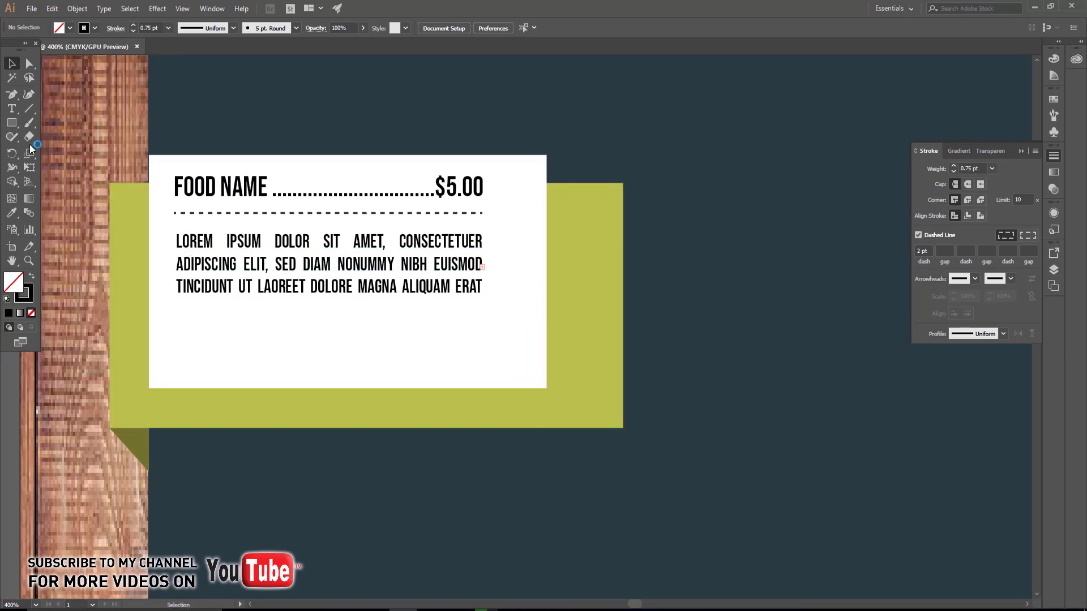
pyautogui.click(11, 122)
pyautogui.moveTo(494, 210)
pyautogui.mouseDown()
pyautogui.moveTo(623, 350)
pyautogui.moveTo(623, 407)
pyautogui.mouseUp()
pyautogui.click(69, 28)
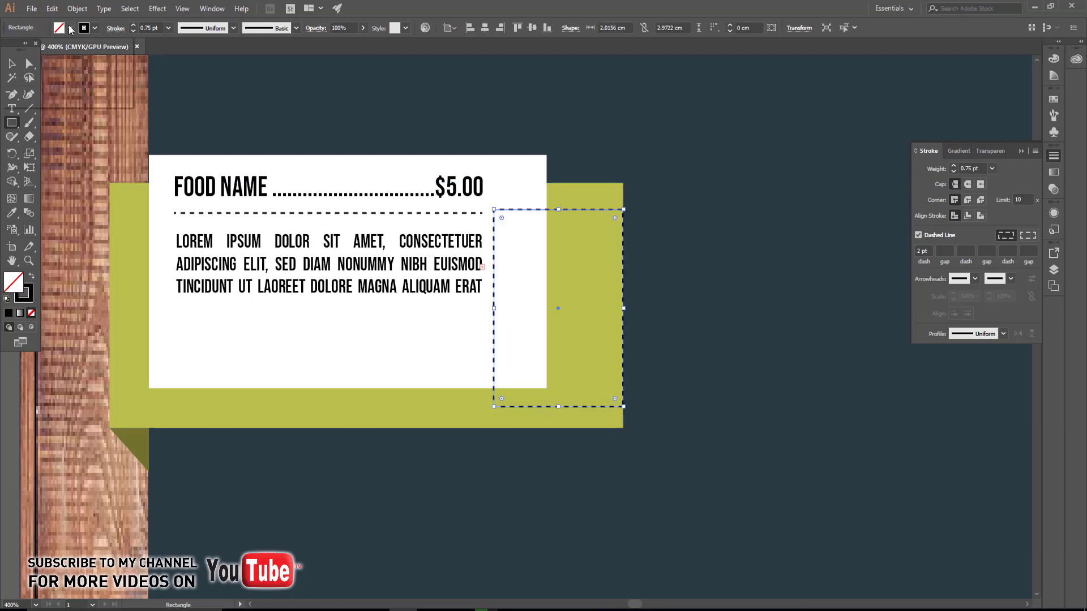
pyautogui.click(96, 28)
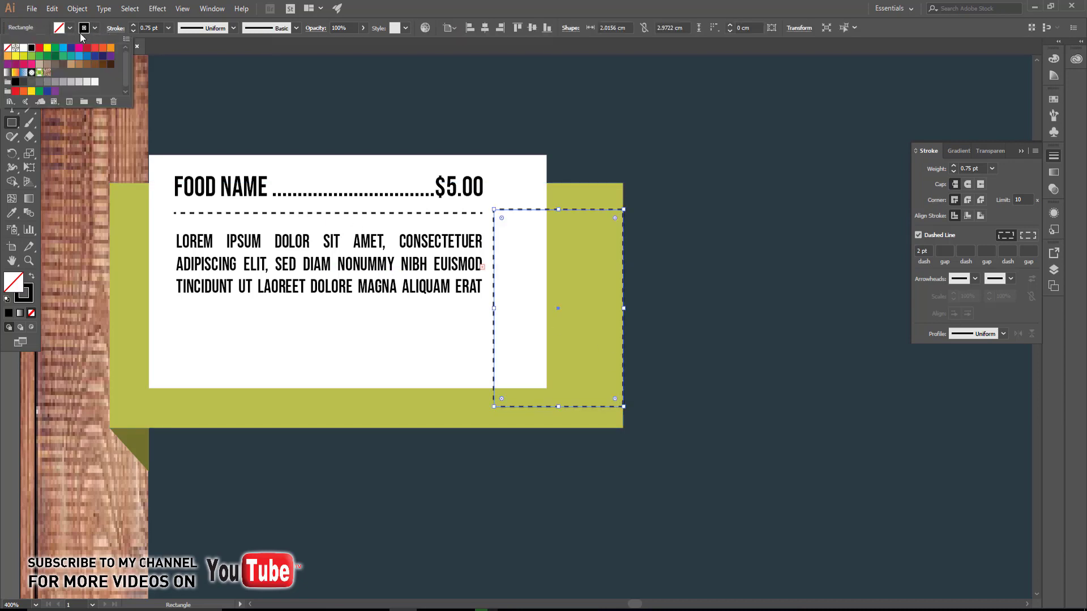
pyautogui.click(920, 238)
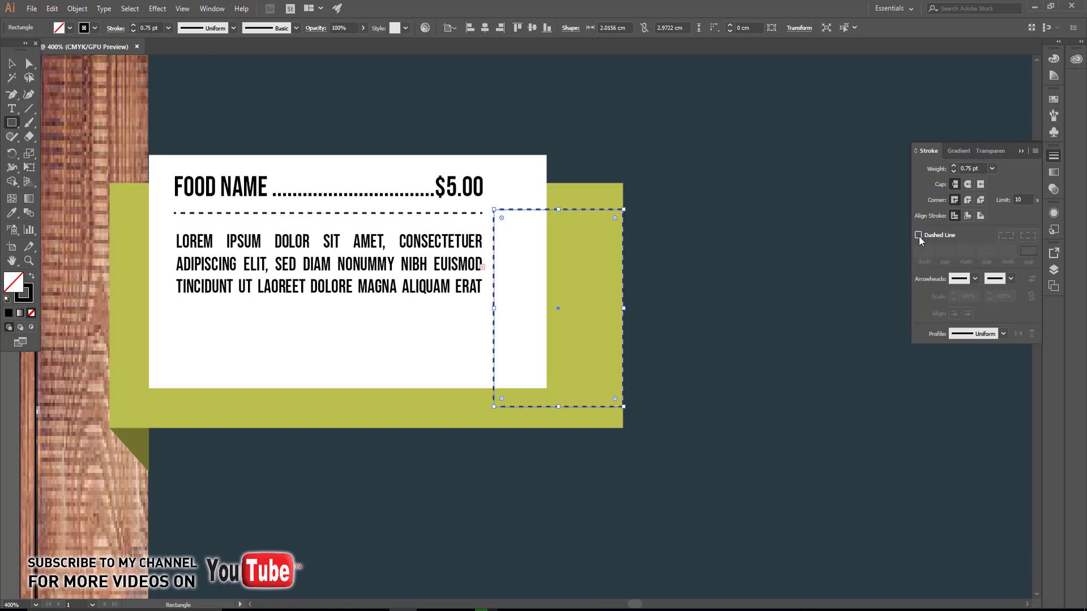
pyautogui.click(12, 63)
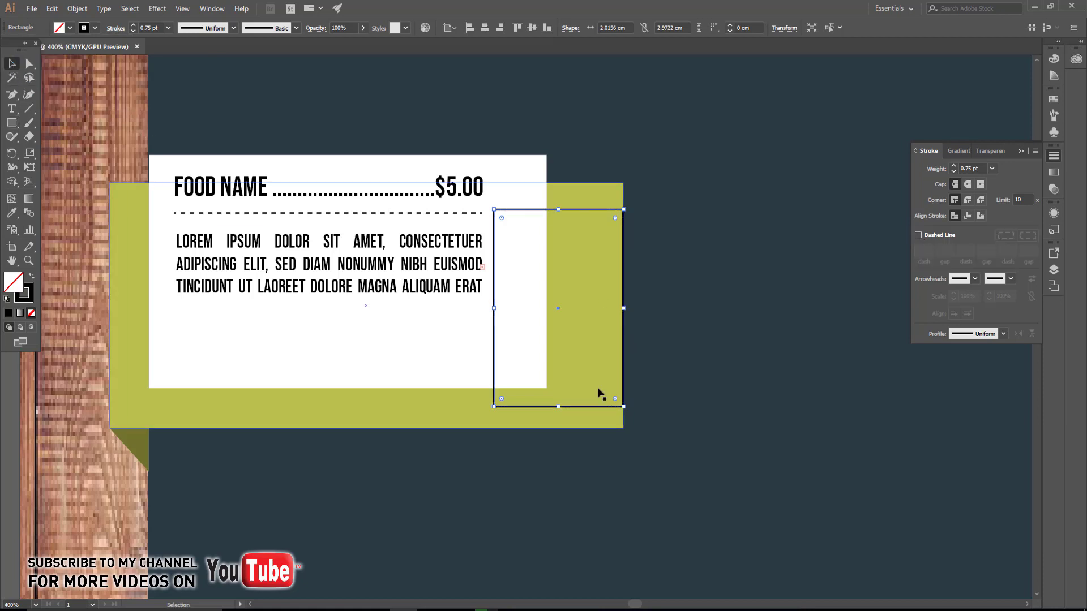
pyautogui.moveTo(561, 407); pyautogui.dragTo(560, 351)
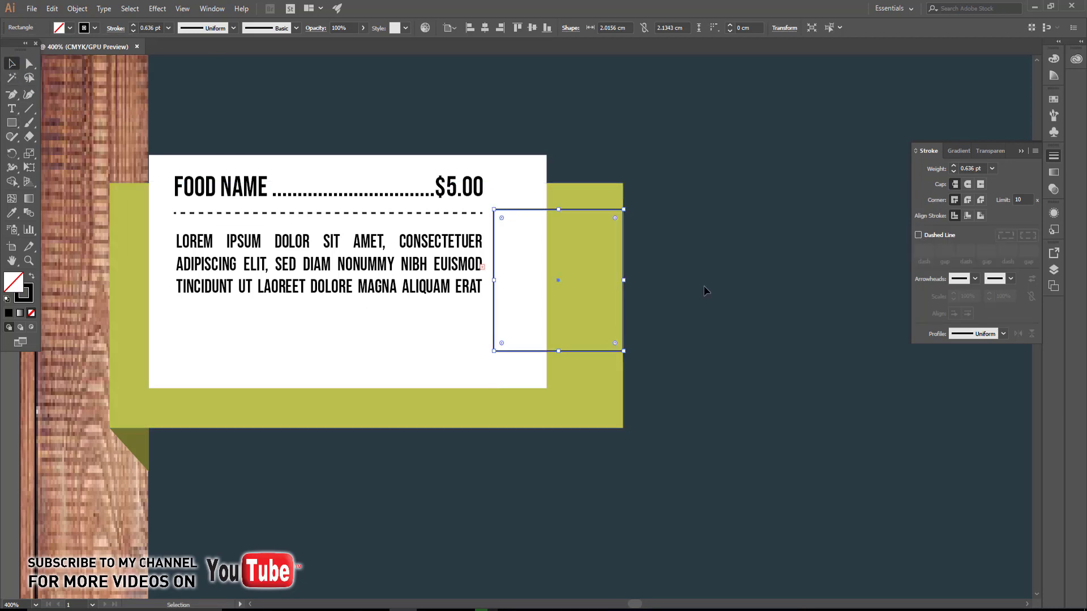
pyautogui.scroll(-2, 688, 310)
pyautogui.moveTo(688, 310); pyautogui.dragTo(660, 323)
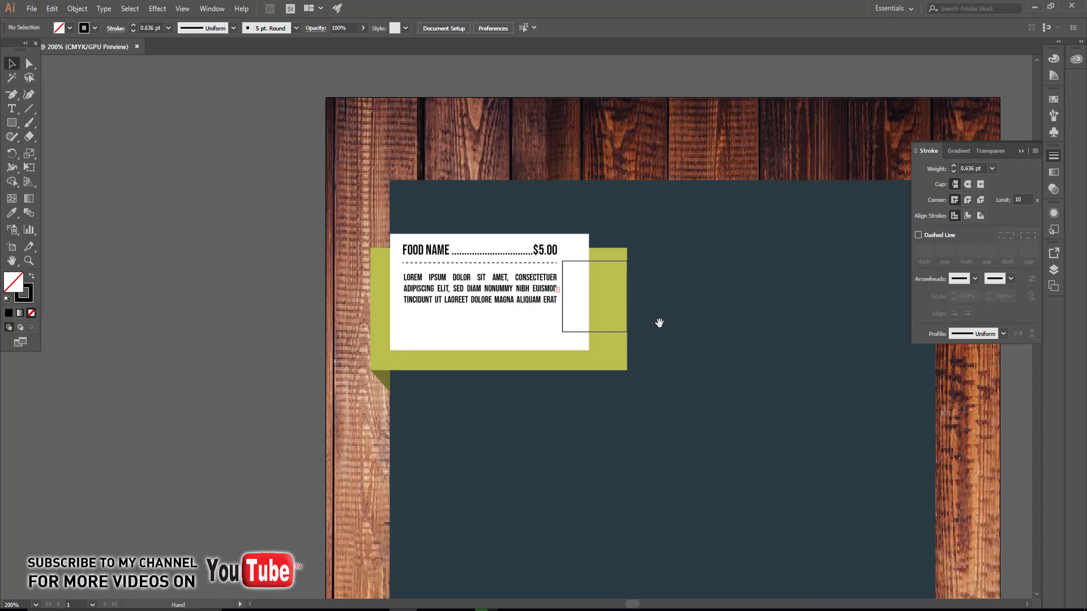
# Place the samosa photo via File > Place, scaled down beside the card
pyautogui.click(51, 9)
pyautogui.moveTo(31, 9)
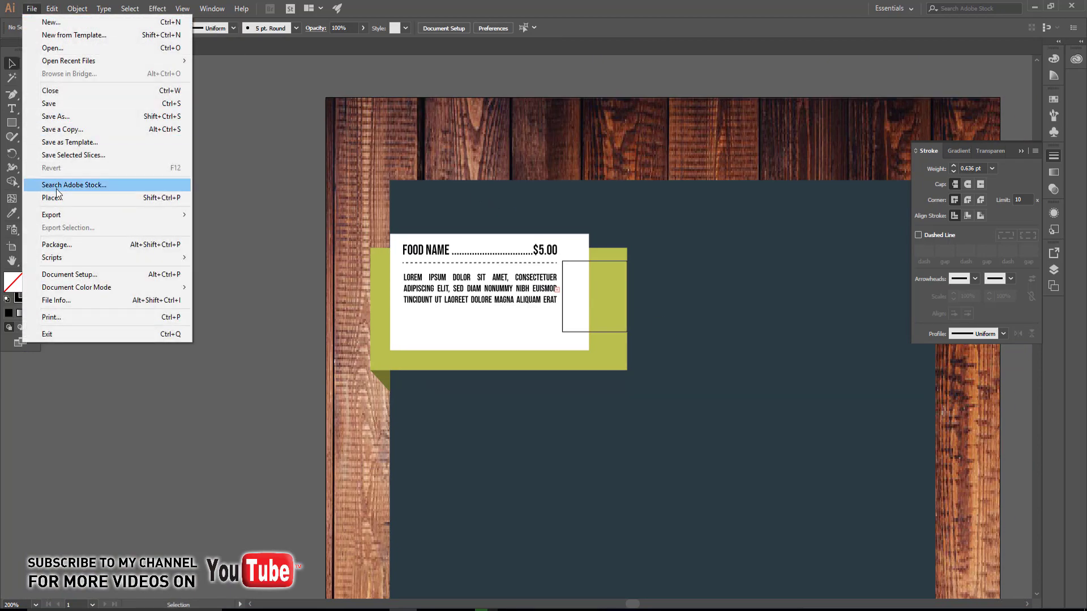
pyautogui.click(56, 195)
pyautogui.click(331, 76)
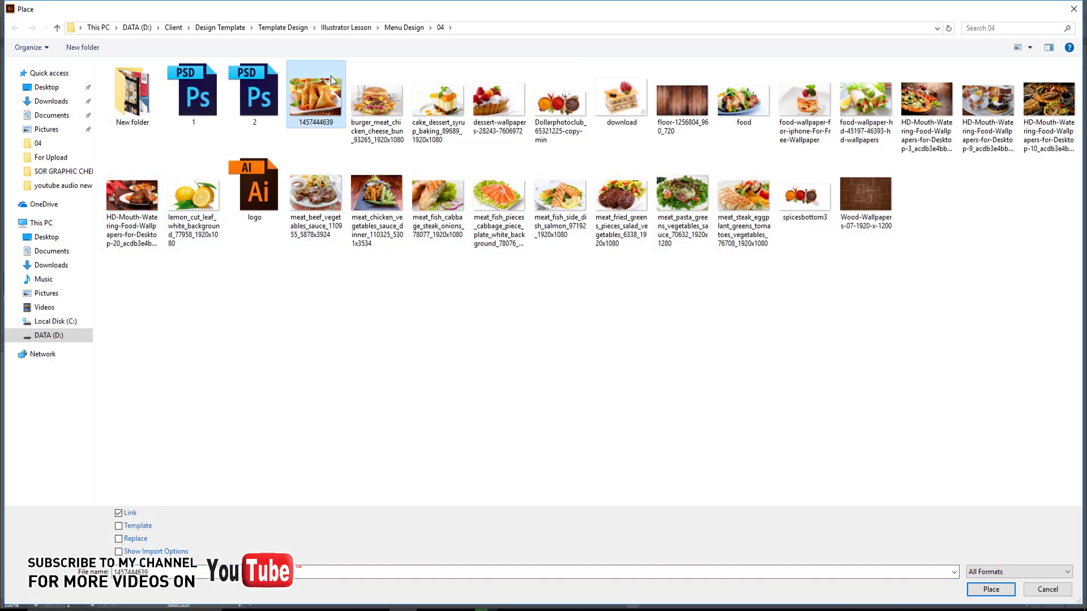
pyautogui.doubleClick(330, 76)
pyautogui.click(545, 279)
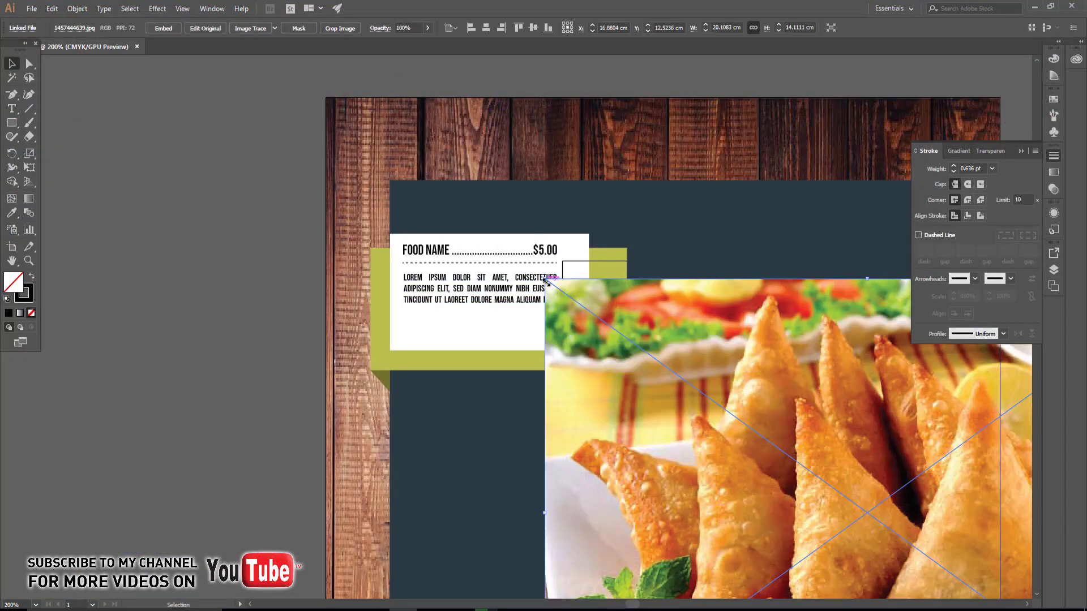
pyautogui.moveTo(545, 279)
pyautogui.mouseDown()
pyautogui.moveTo(809, 470)
pyautogui.moveTo(589, 287)
pyautogui.mouseUp()
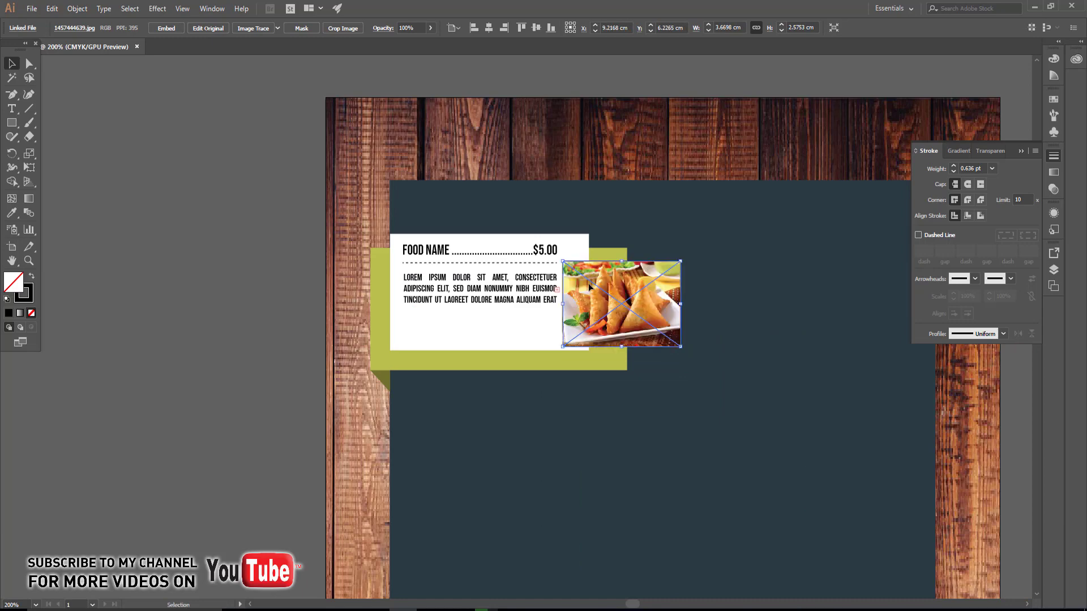
pyautogui.hotkey('ctrl', '=')
pyautogui.moveTo(543, 317); pyautogui.dragTo(597, 317)
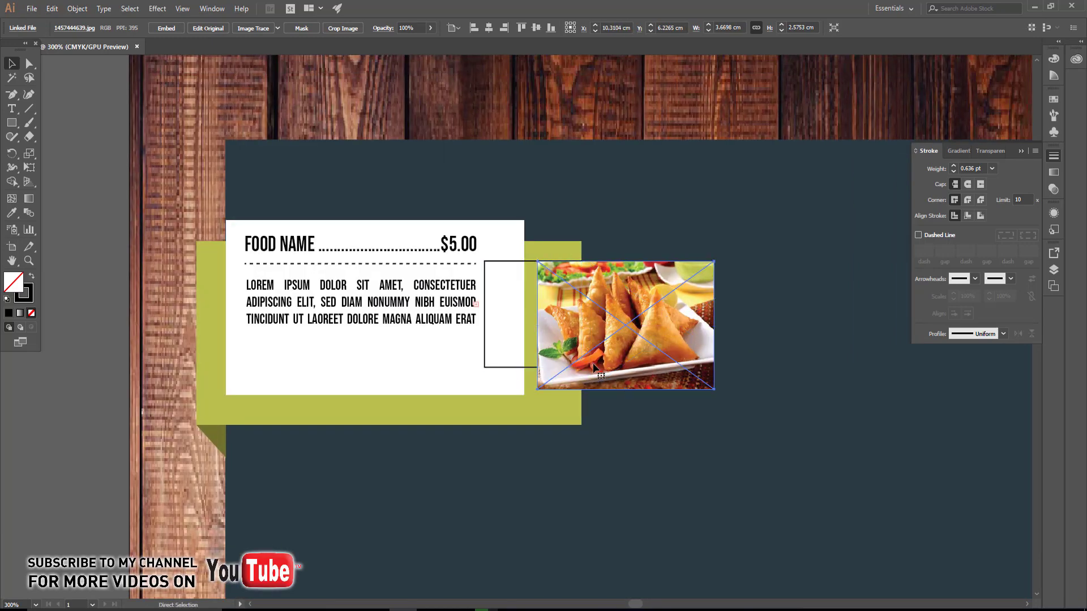
pyautogui.hotkey('ctrl', 'z')
# Resize the frame to match the photo, about 3.42 × 2.58 cm, and make a clipping mask
pyautogui.press('a')
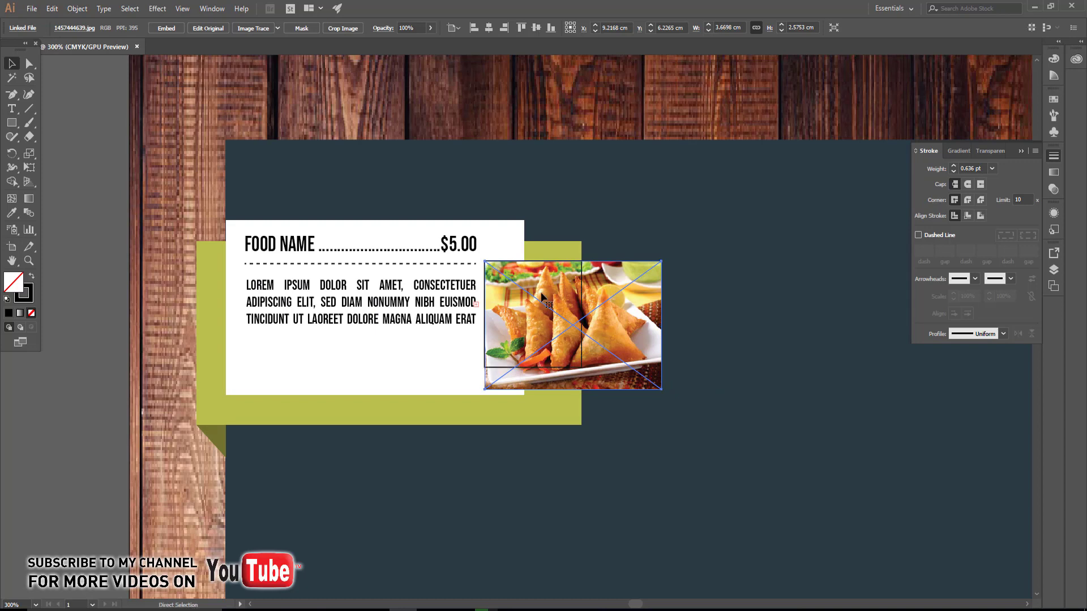
pyautogui.click(582, 326)
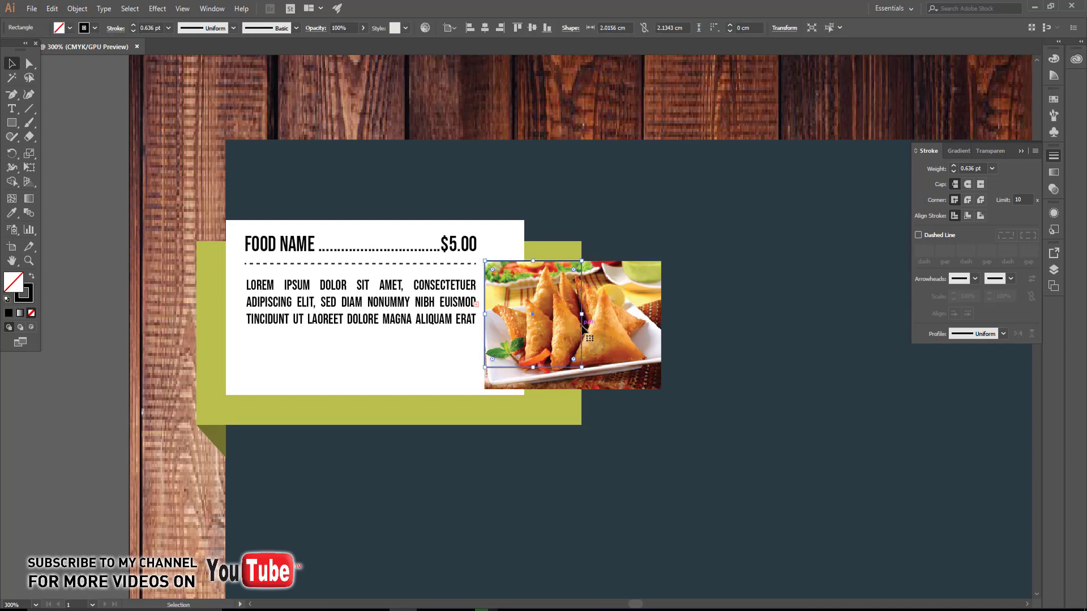
pyautogui.moveTo(583, 315); pyautogui.dragTo(649, 314)
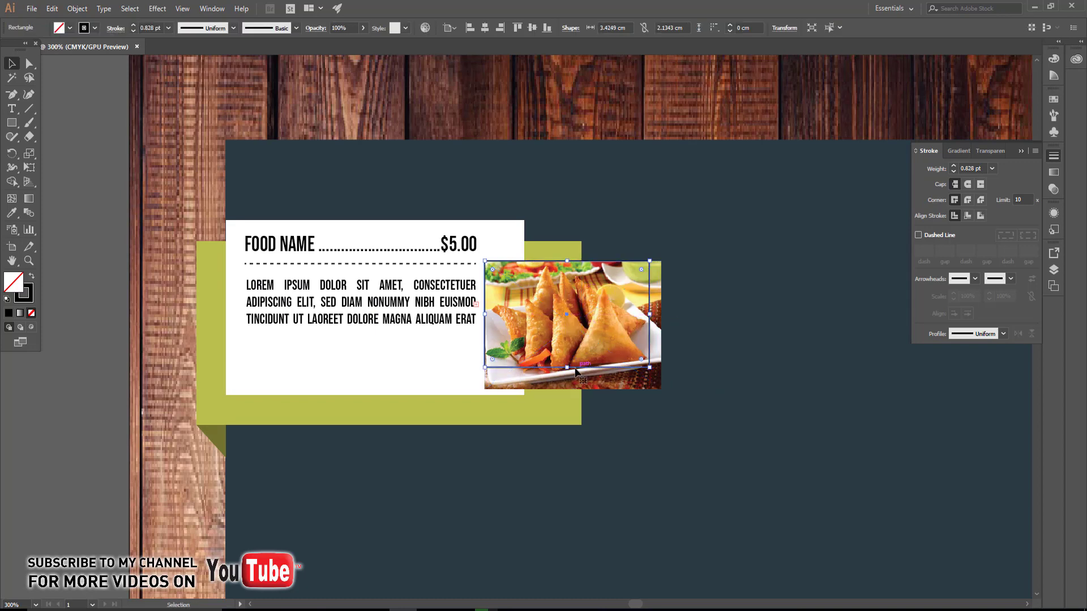
pyautogui.moveTo(567, 368); pyautogui.dragTo(566, 389)
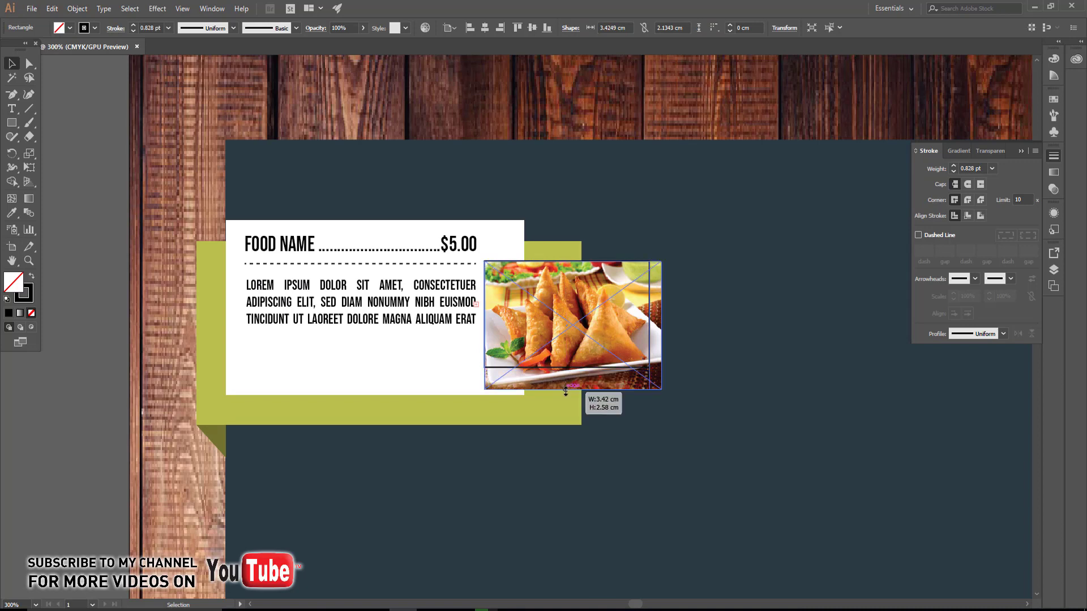
pyautogui.keyDown('shift'); pyautogui.click(634, 295); pyautogui.keyUp('shift')
pyautogui.rightClick(575, 293)
pyautogui.click(623, 377)
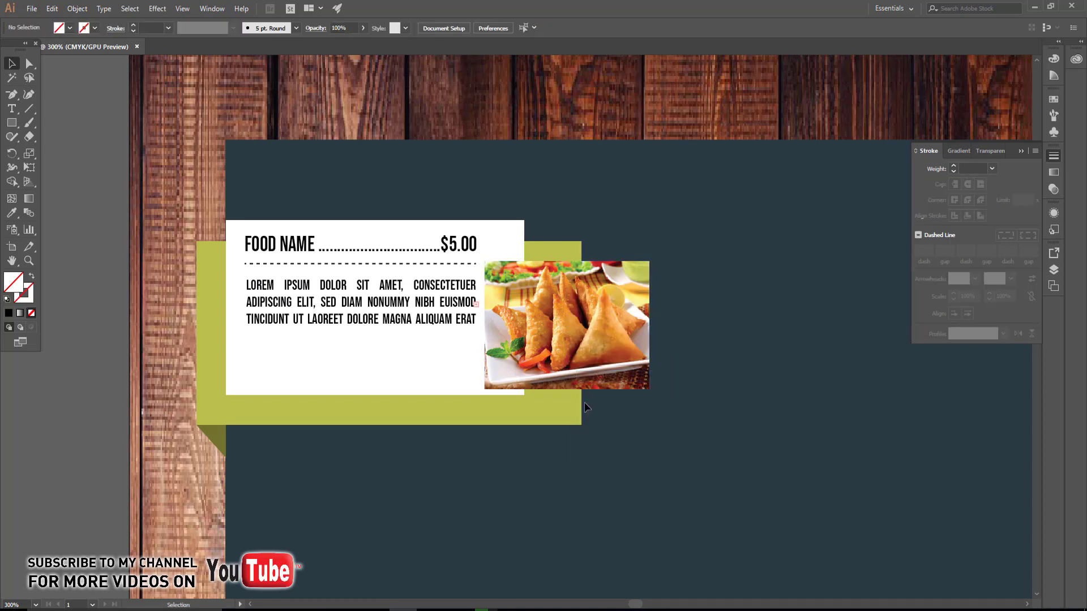
# Stretch the green band right to about 9.68 cm, past the samosa photo
pyautogui.click(584, 364)
pyautogui.moveTo(582, 337); pyautogui.dragTo(664, 334)
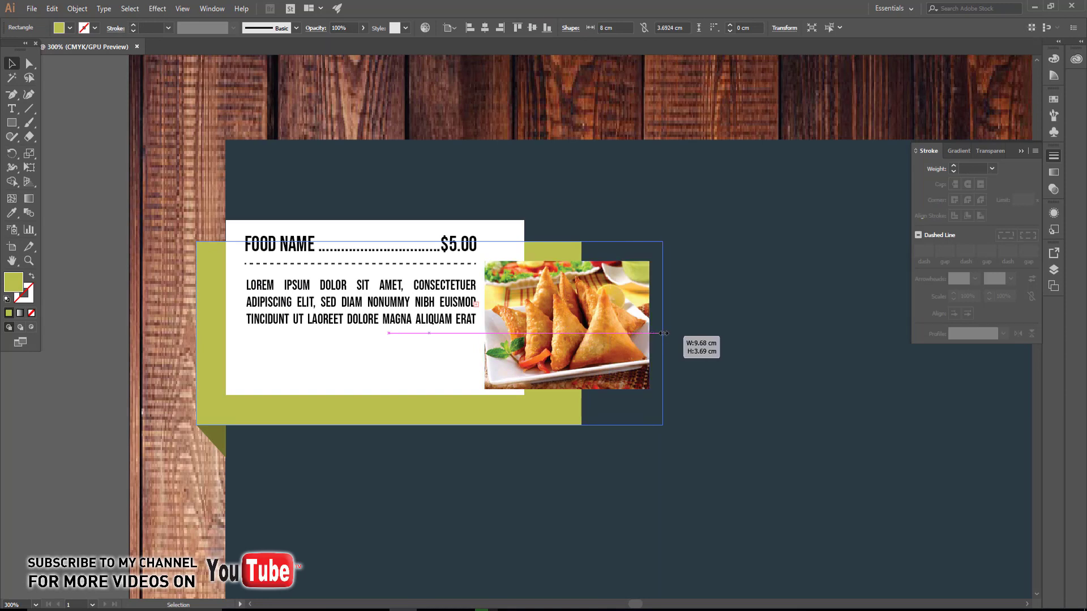
pyautogui.click(701, 347)
# Move the card's menu text slightly lower
pyautogui.moveTo(582, 365); pyautogui.dragTo(628, 352)
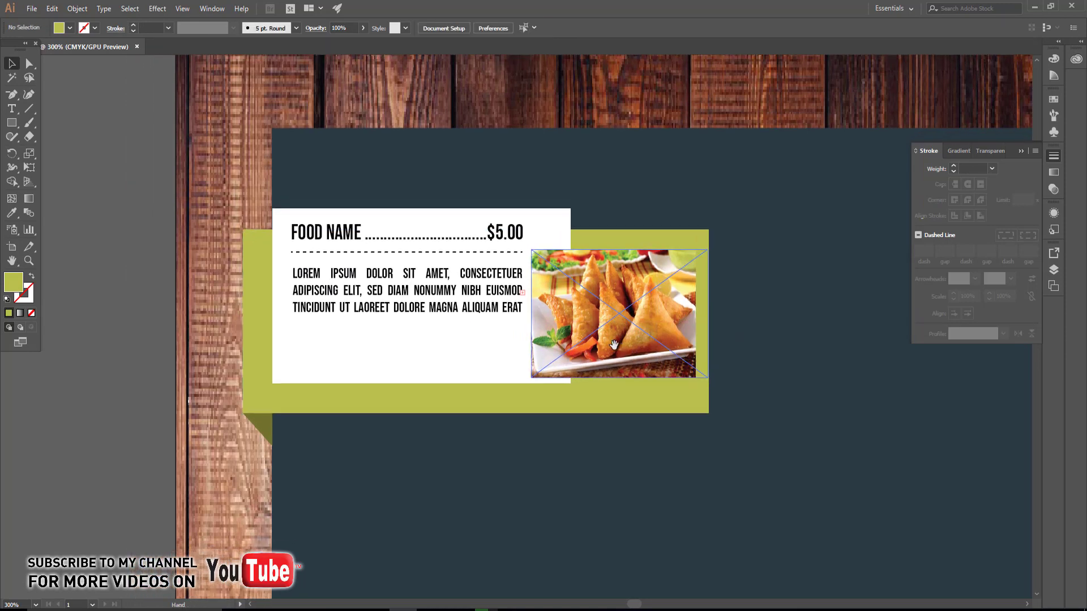
pyautogui.click(449, 307)
pyautogui.moveTo(449, 307); pyautogui.dragTo(449, 317)
pyautogui.click(536, 434)
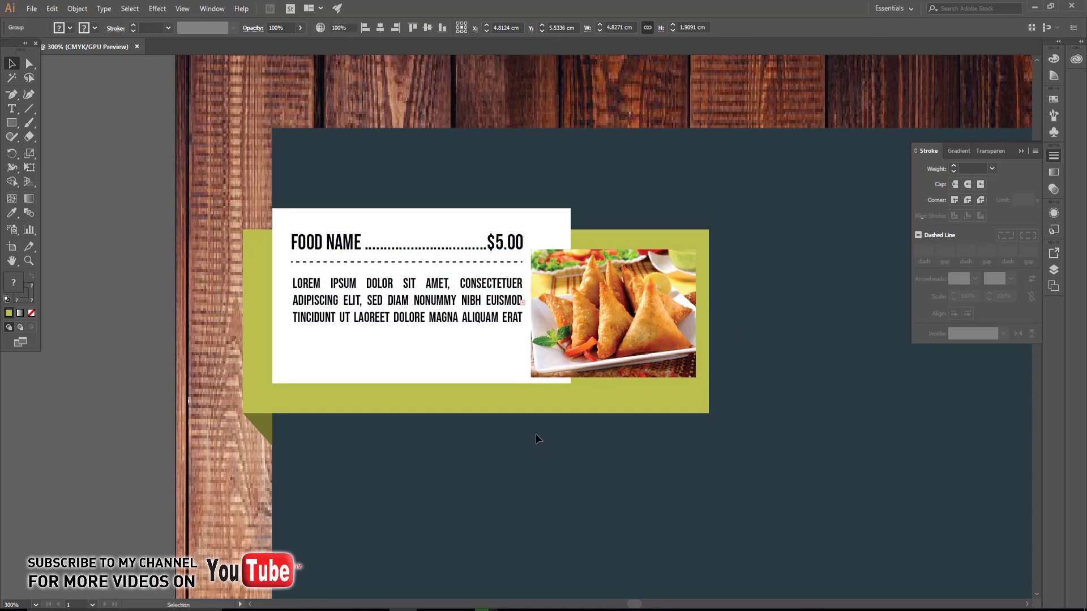
# Shorten the white card by raising its bottom edge
pyautogui.click(453, 368)
pyautogui.moveTo(423, 382); pyautogui.dragTo(423, 349)
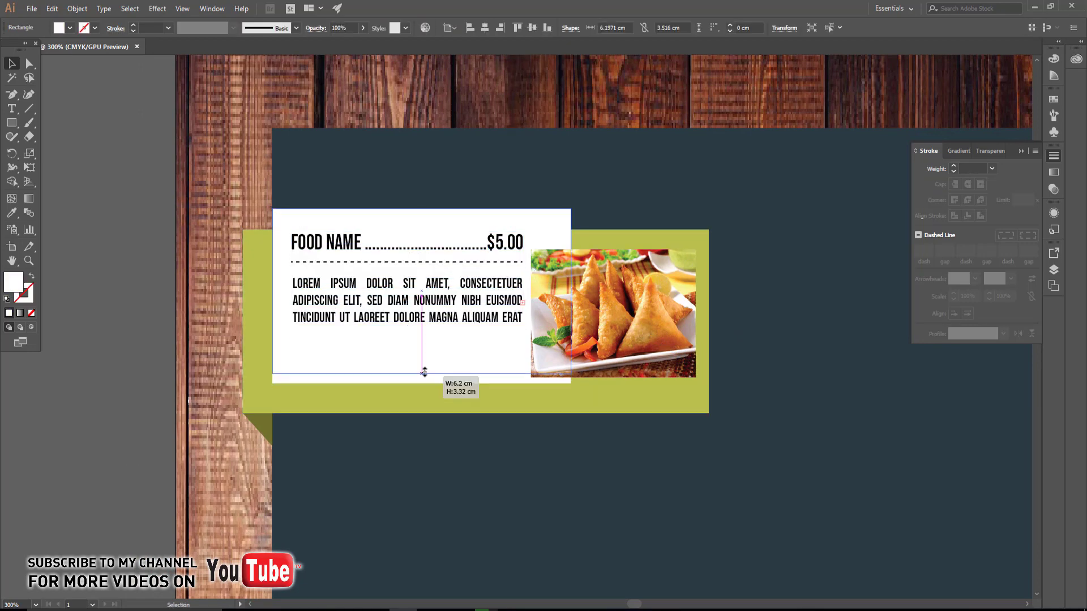
pyautogui.click(437, 443)
pyautogui.scroll(-2, 470, 430)
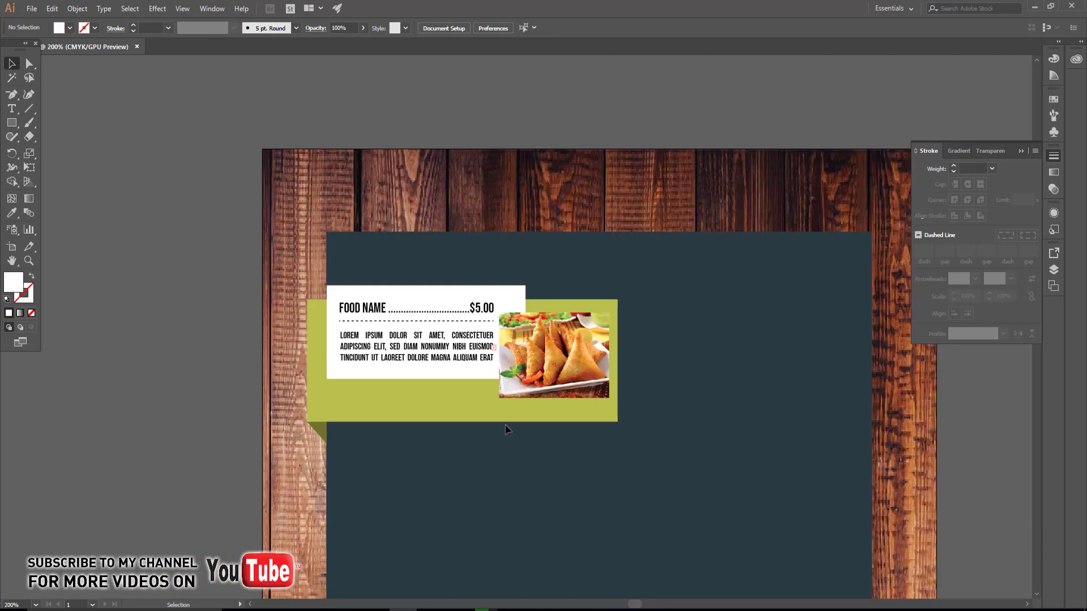
pyautogui.scroll(-1, 510, 413)
# Group all parts of the food card together
pyautogui.scroll(-2, 521, 428)
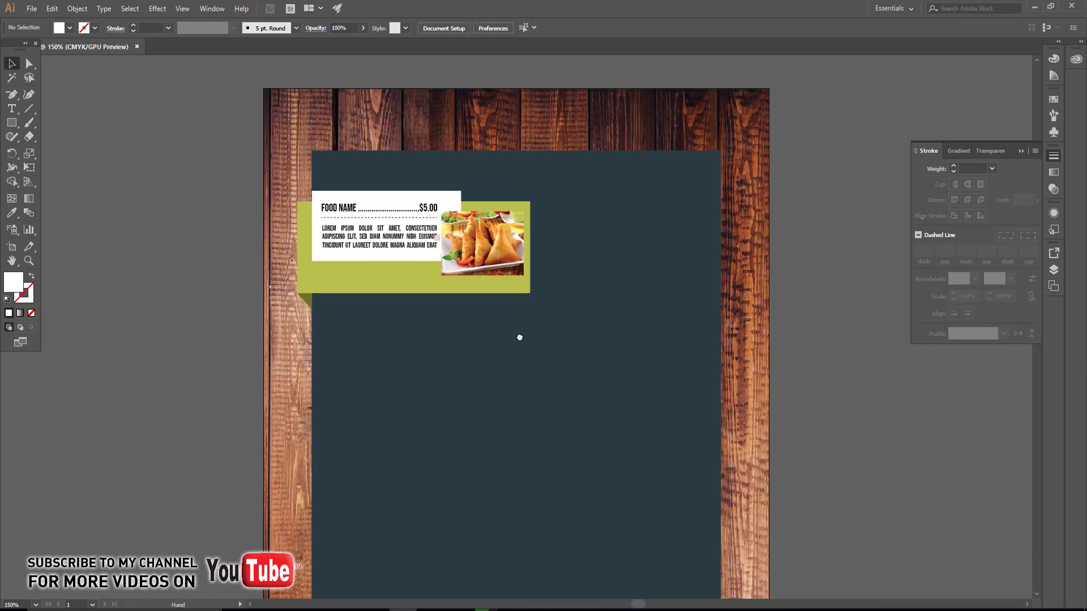
pyautogui.moveTo(280, 181); pyautogui.dragTo(345, 215)
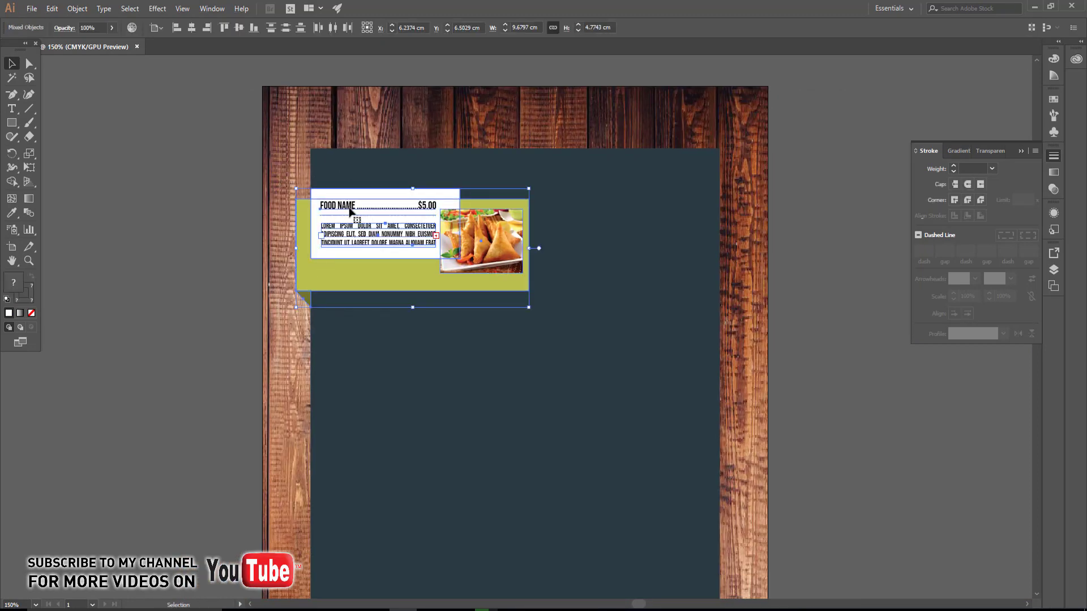
pyautogui.click(77, 9)
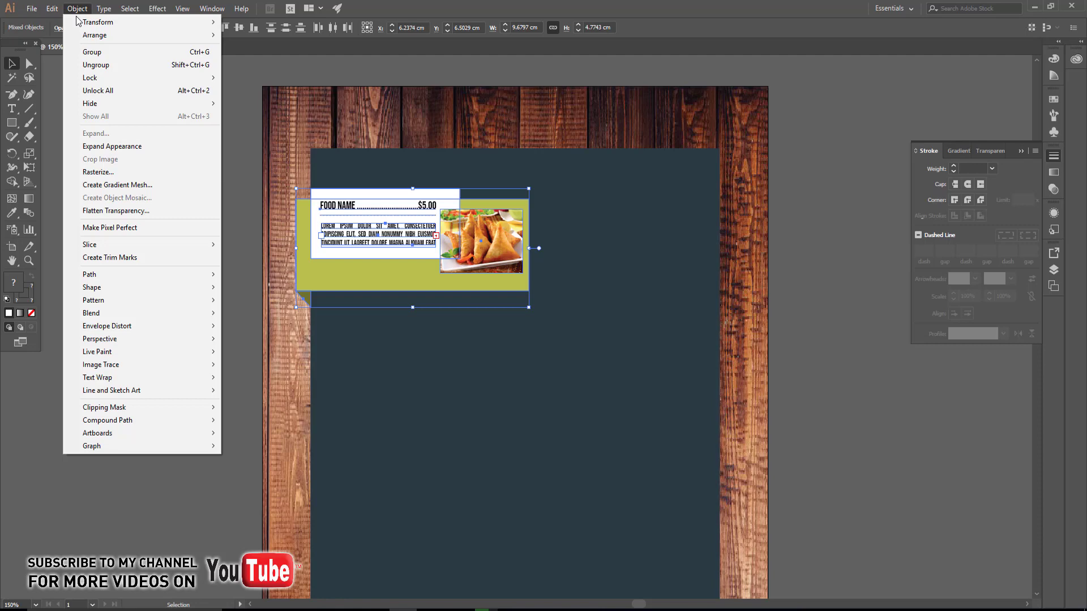
pyautogui.click(90, 53)
# Copy the food card straight down and repeat with Ctrl+D to make four cards
pyautogui.moveTo(364, 239); pyautogui.dragTo(358, 396)
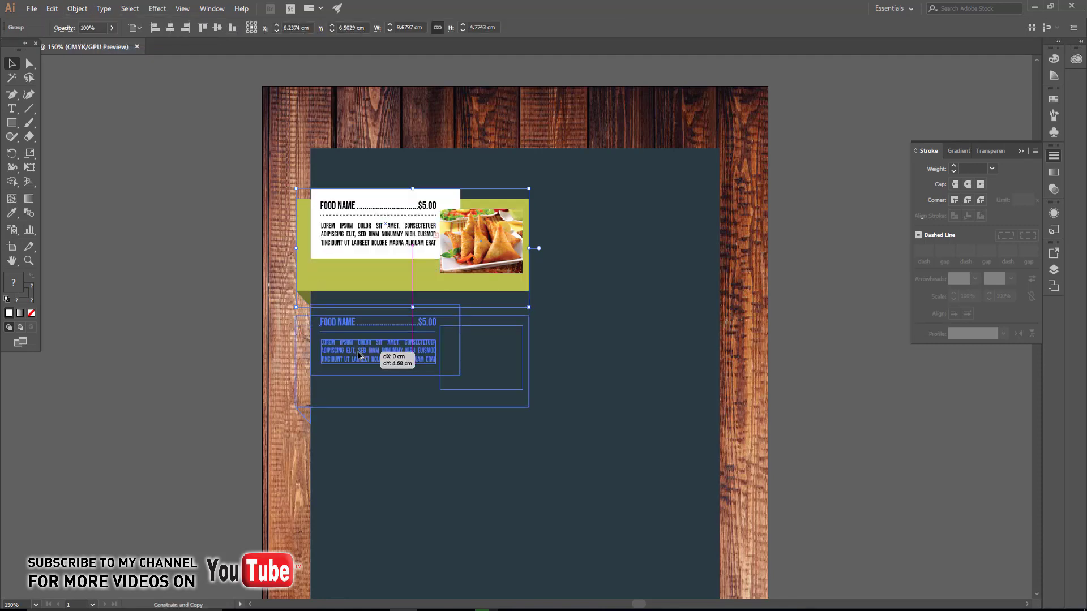
pyautogui.scroll(-3, 374, 329)
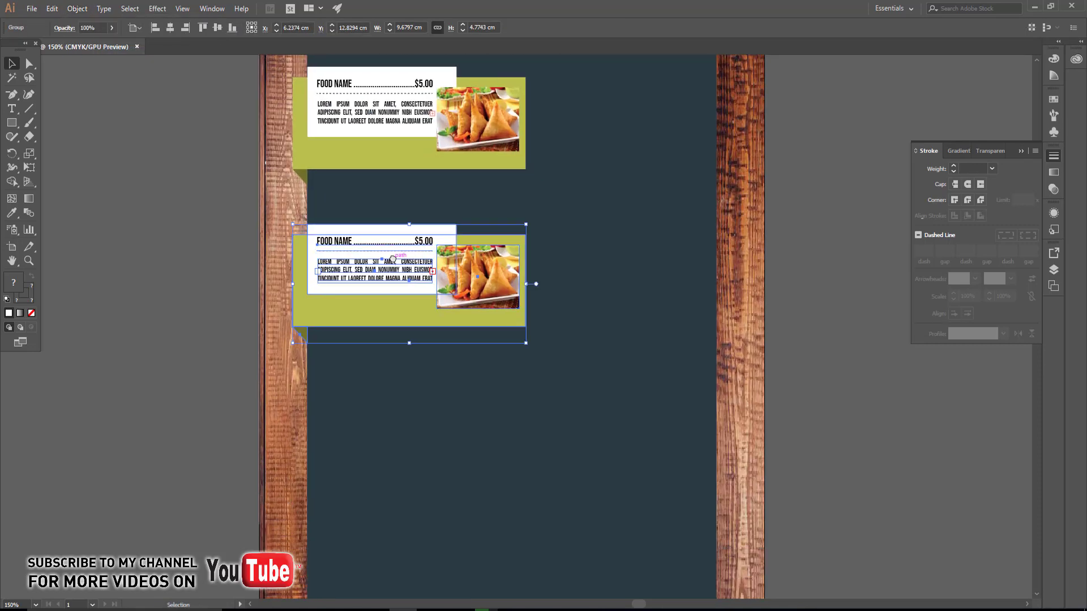
pyautogui.hotkey('ctrl', 'd')
pyautogui.hotkey('ctrl', 'd')
pyautogui.scroll(-3, 393, 261)
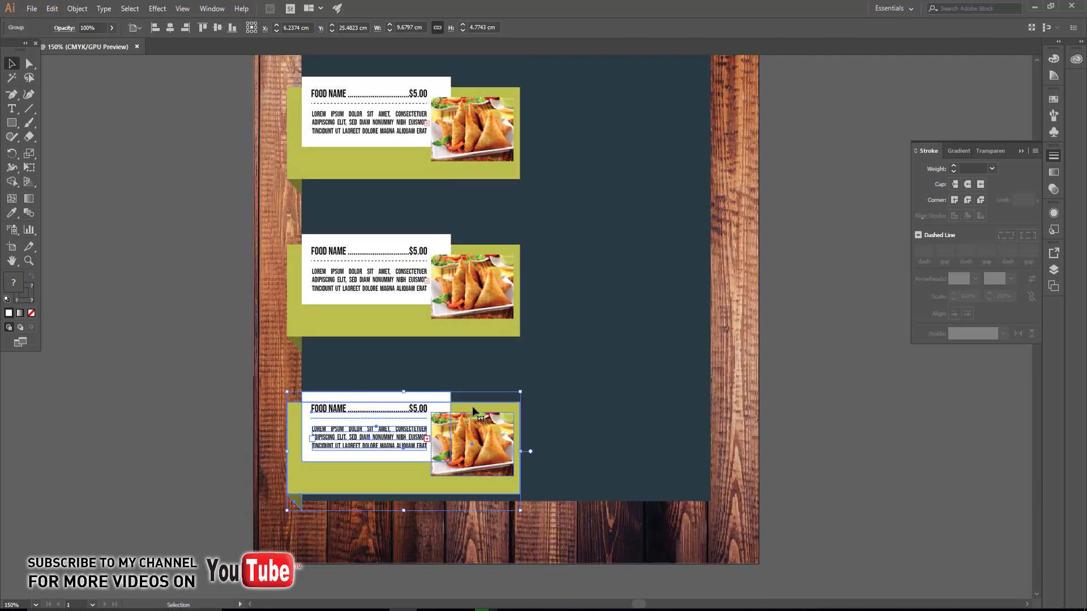
pyautogui.moveTo(468, 435)
pyautogui.mouseDown()
pyautogui.moveTo(468, 393)
pyautogui.moveTo(575, 373)
pyautogui.mouseUp()
pyautogui.click(575, 373)
pyautogui.hotkey('ctrl', '-')
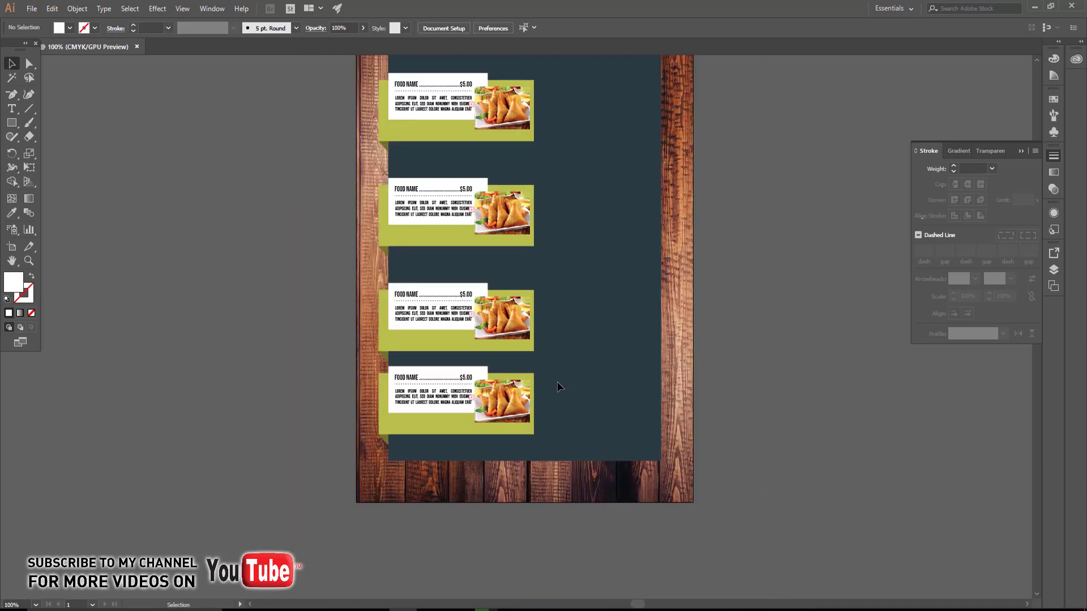
# Distribute the four food cards with even vertical spacing
pyautogui.moveTo(548, 415); pyautogui.dragTo(412, 128)
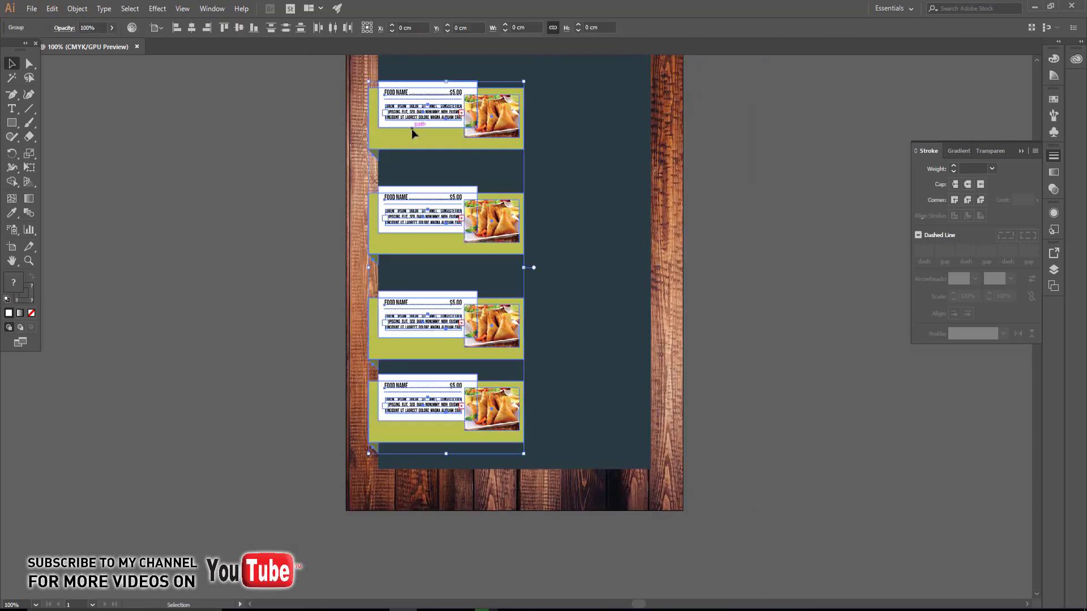
pyautogui.click(161, 28)
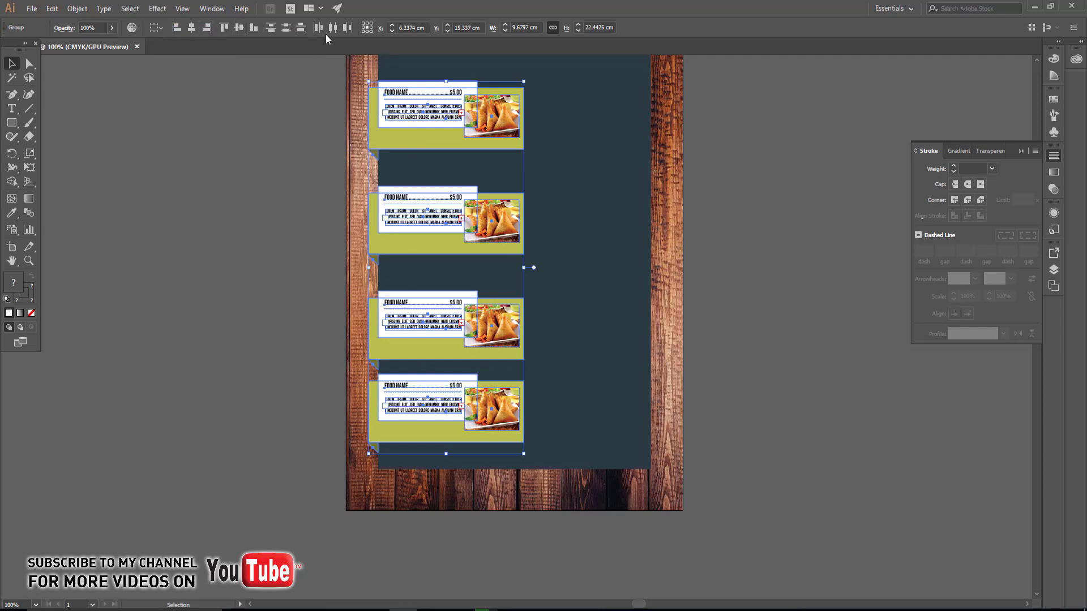
pyautogui.click(288, 29)
pyautogui.click(584, 266)
pyautogui.click(430, 238)
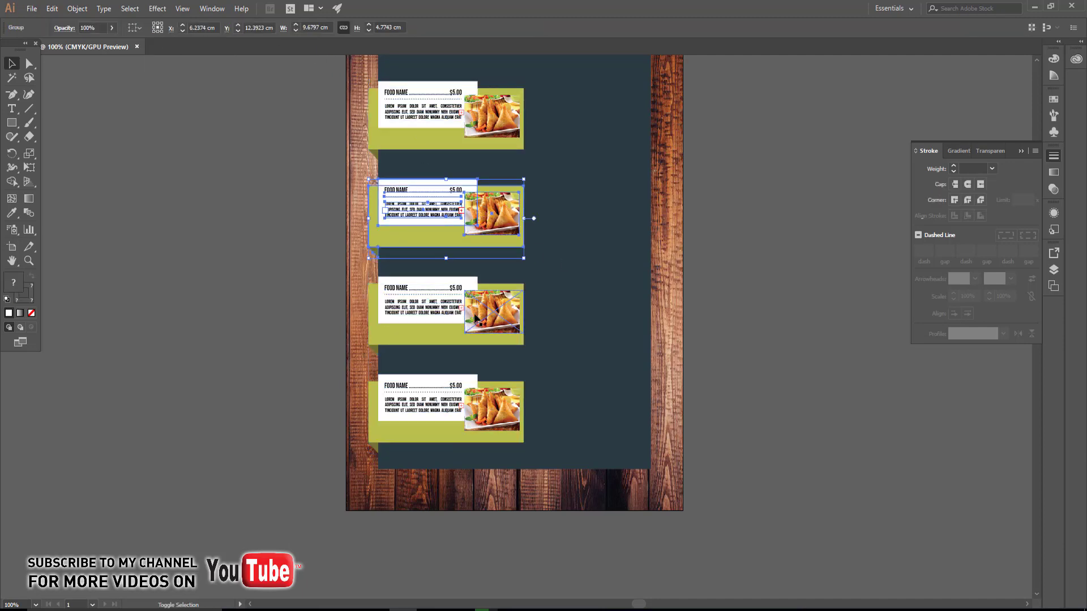
# Ungroup the second and third cards into separate pieces
pyautogui.keyDown('shift'); pyautogui.click(430, 334); pyautogui.keyUp('shift')
pyautogui.rightClick(426, 289)
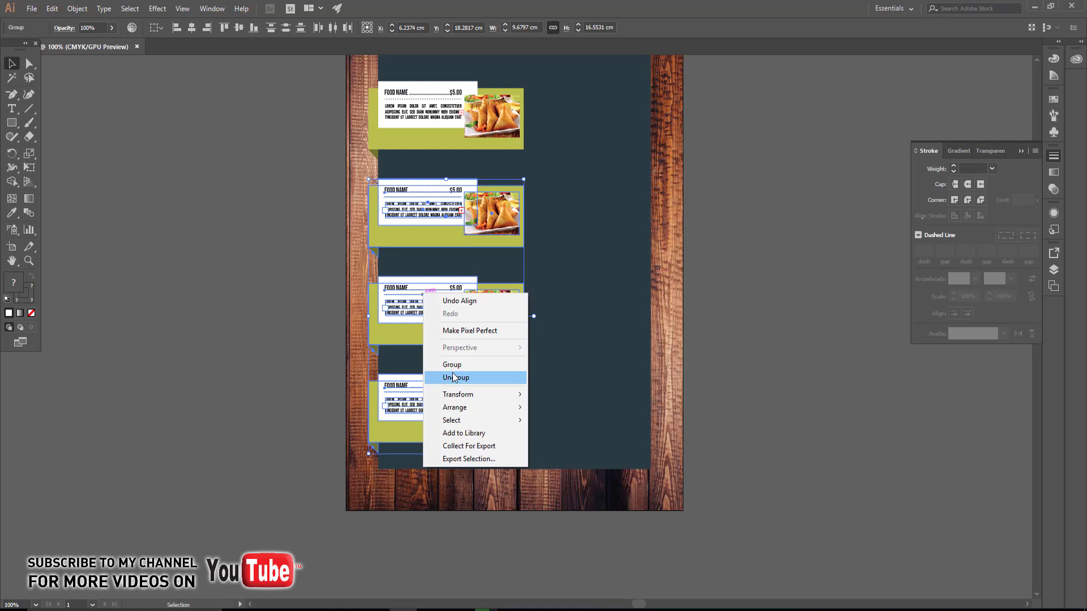
pyautogui.click(448, 376)
pyautogui.click(537, 290)
pyautogui.scroll(1, 528, 226)
# Relink the second card's samosa photo to the burger image and enlarge it to fill the frame
pyautogui.doubleClick(528, 225)
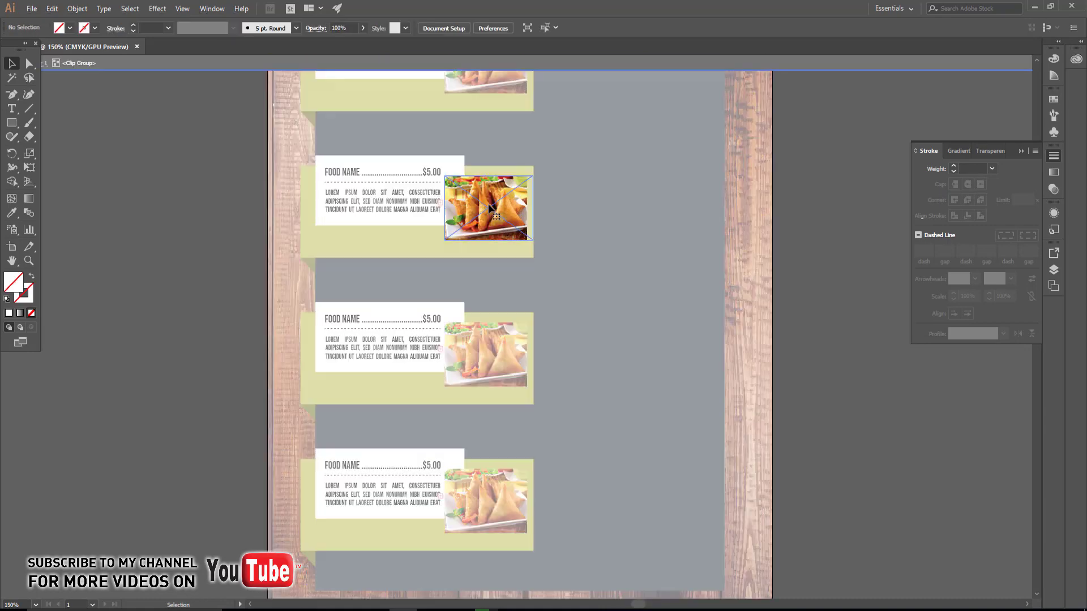
pyautogui.click(99, 29)
pyautogui.click(109, 51)
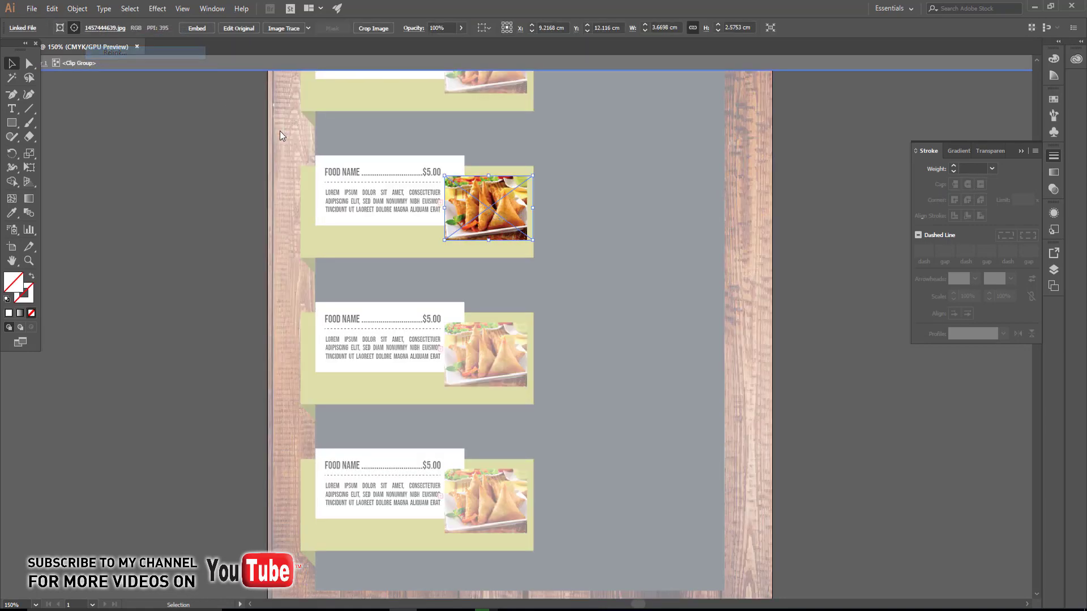
pyautogui.click(379, 101)
pyautogui.doubleClick(377, 101)
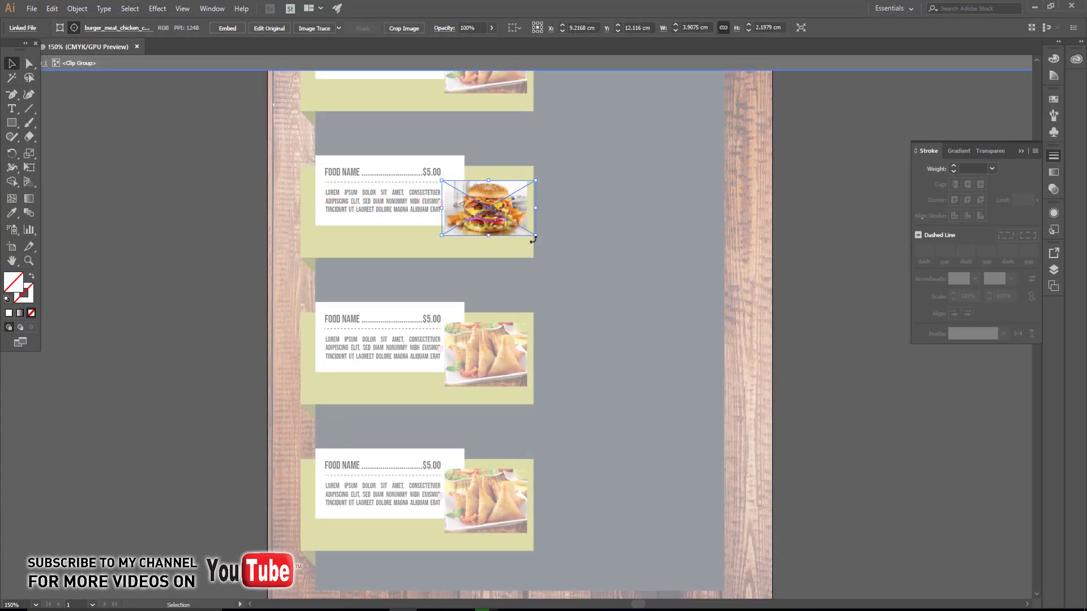
pyautogui.moveTo(536, 238); pyautogui.dragTo(547, 245)
pyautogui.doubleClick(591, 287)
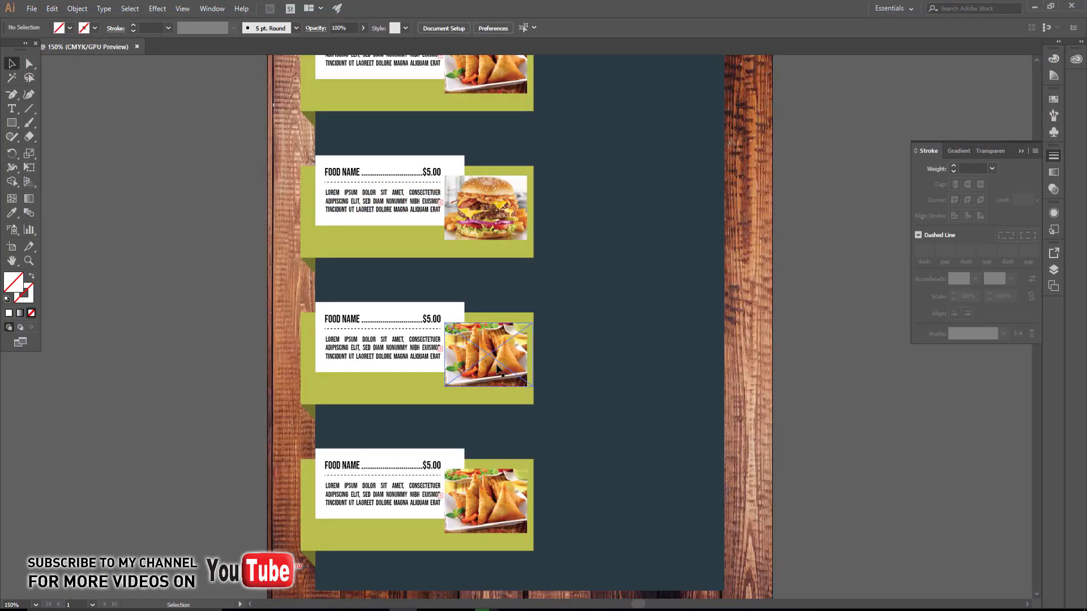
# Relink the third card's photo to cake_dessert, enlarging and shifting it left
pyautogui.click(496, 368)
pyautogui.doubleClick(498, 351)
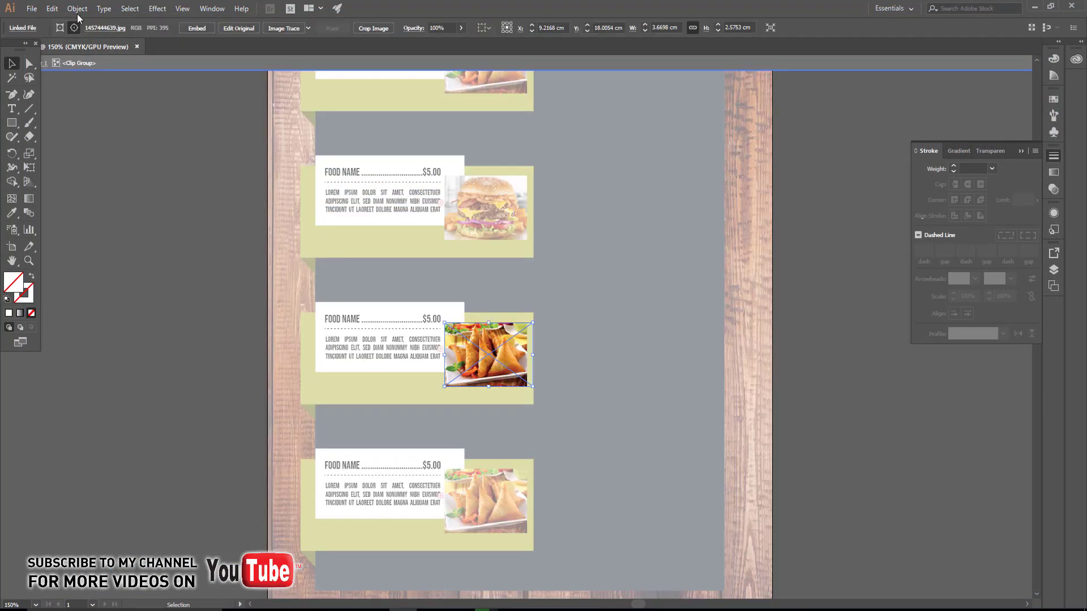
pyautogui.click(94, 30)
pyautogui.click(142, 53)
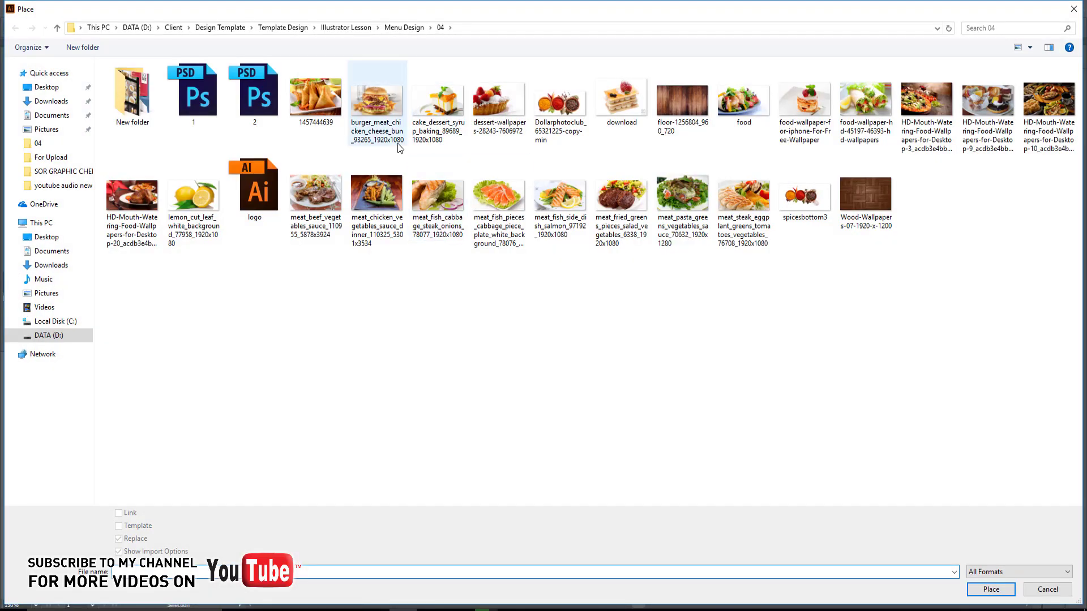
pyautogui.doubleClick(440, 100)
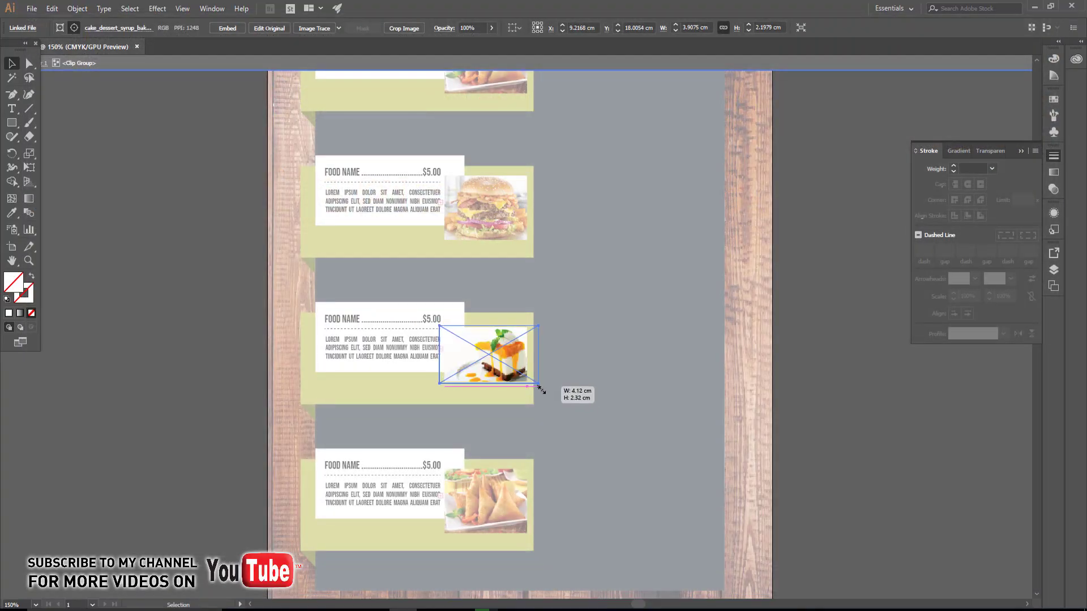
pyautogui.moveTo(533, 385)
pyautogui.mouseDown()
pyautogui.moveTo(547, 389)
pyautogui.moveTo(496, 378)
pyautogui.mouseUp()
pyautogui.click(587, 390)
# Relink the lower card's photo to the food salad image and enlarge it to fill the frame
pyautogui.scroll(-2, 566, 351)
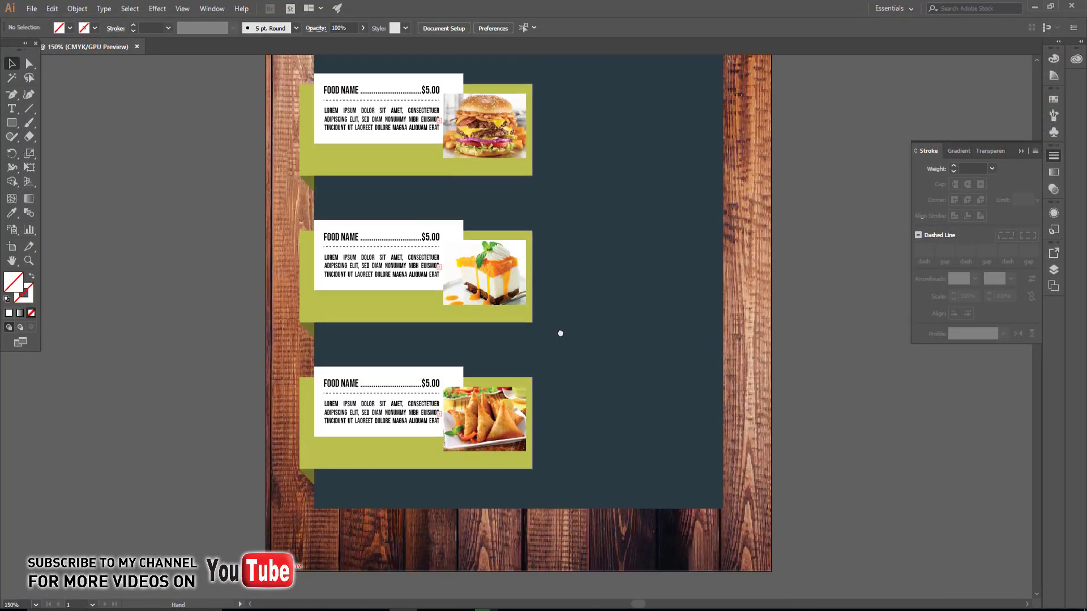
pyautogui.click(504, 400)
pyautogui.click(504, 399)
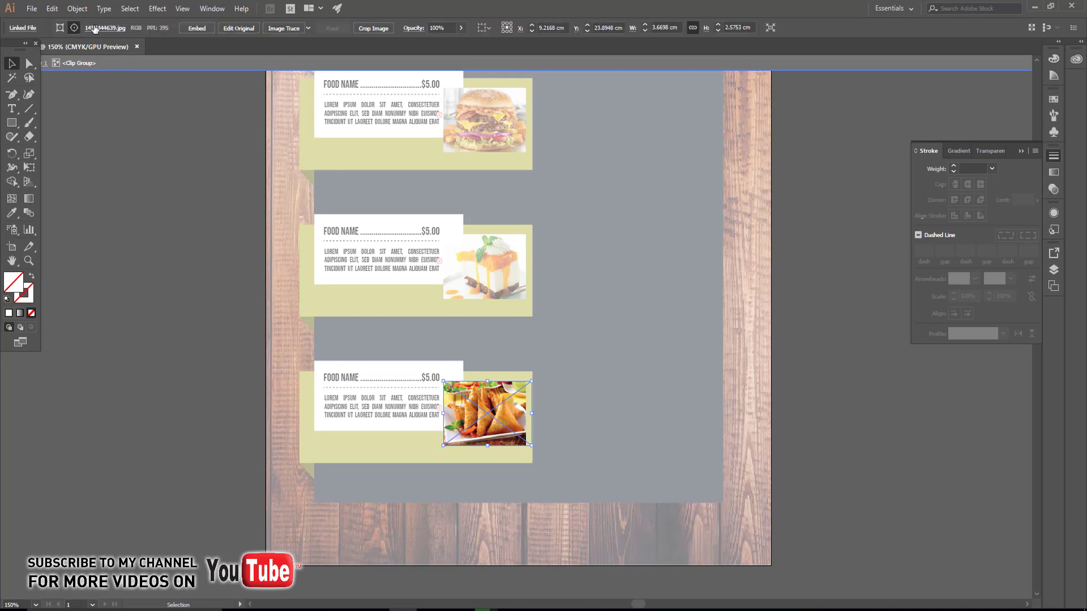
pyautogui.click(95, 29)
pyautogui.click(105, 51)
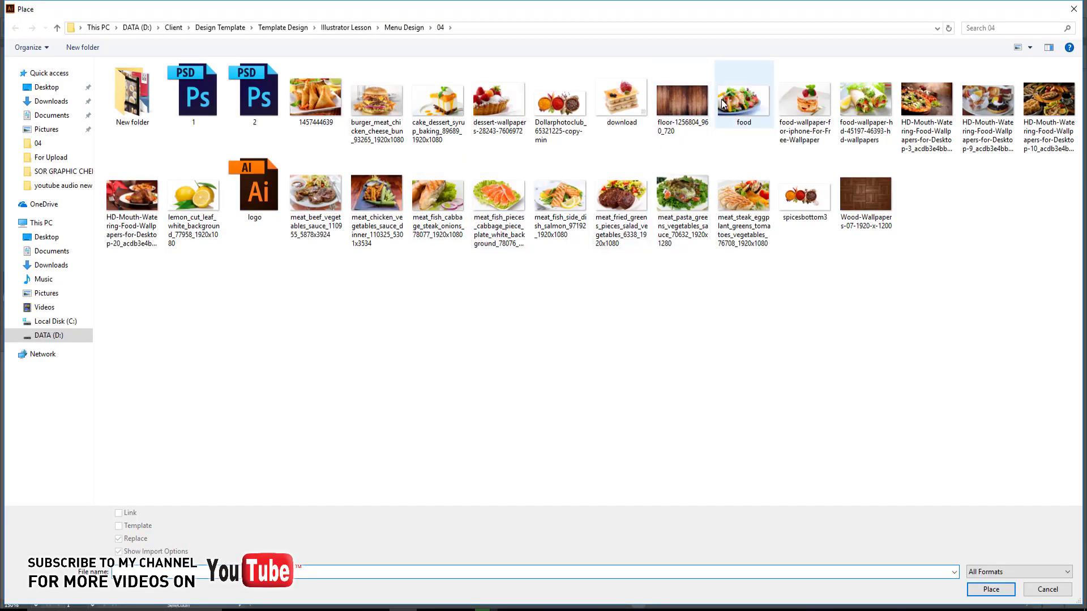
pyautogui.doubleClick(722, 103)
pyautogui.moveTo(534, 443); pyautogui.dragTo(562, 448)
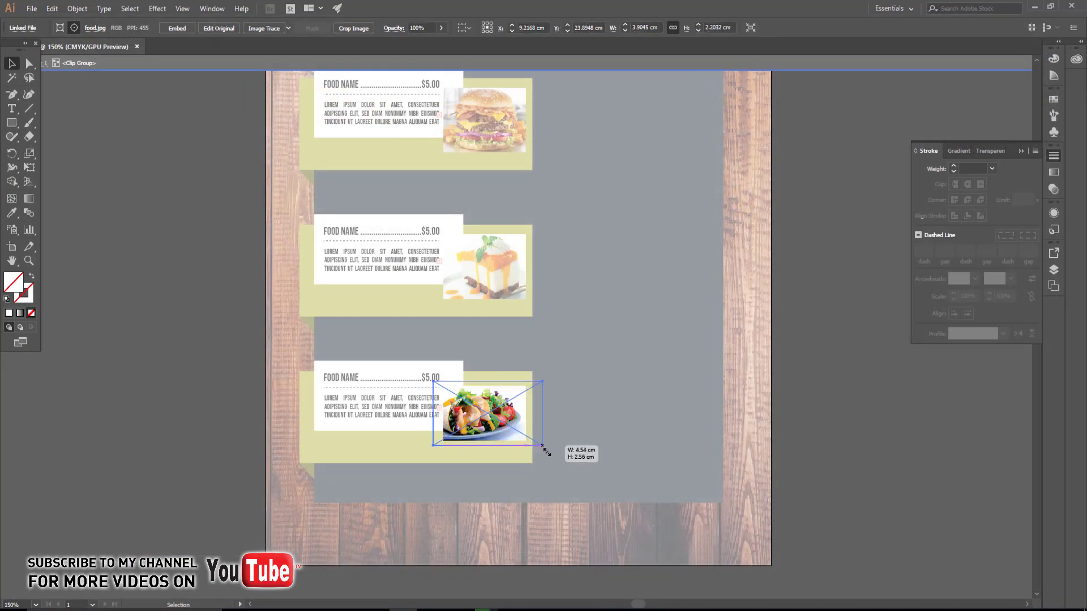
pyautogui.doubleClick(607, 392)
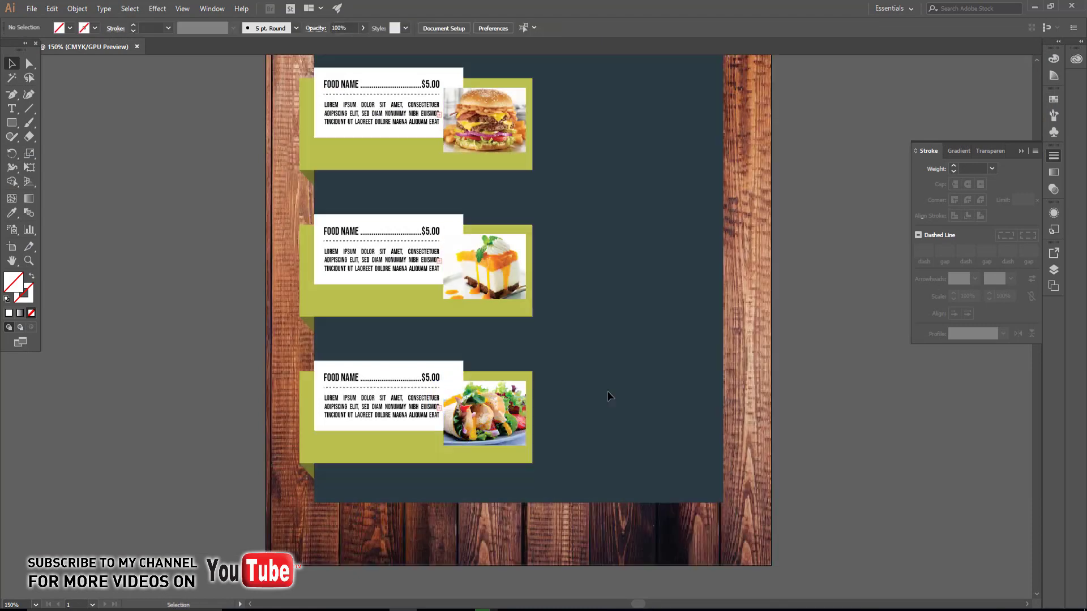
pyautogui.click(515, 315)
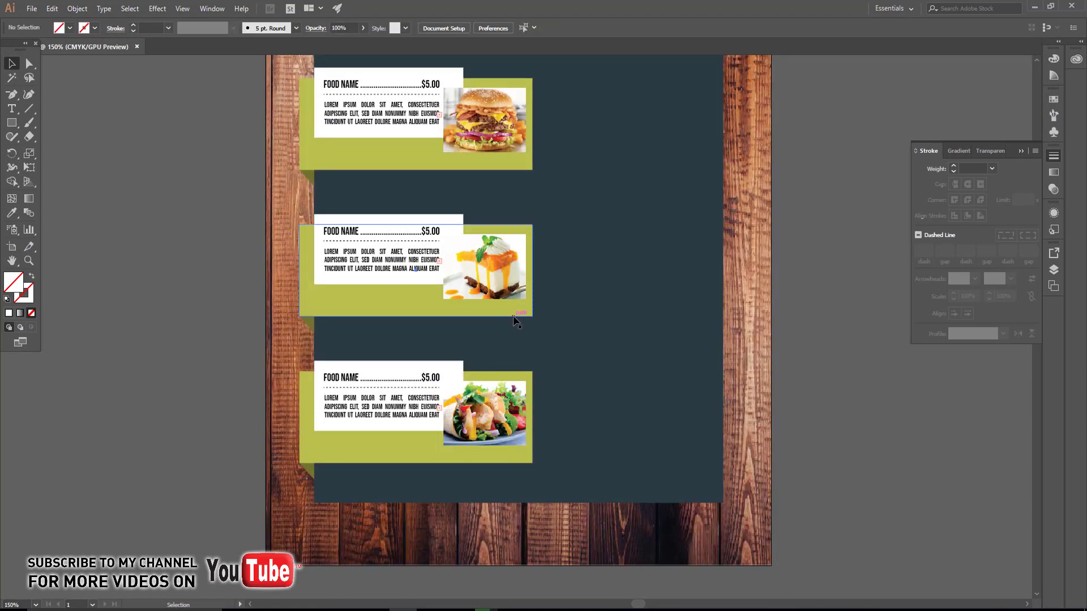
# Fill the cake card's band dark red (97443e) and the burger card's band tan (a98f6a)
pyautogui.doubleClick(13, 283)
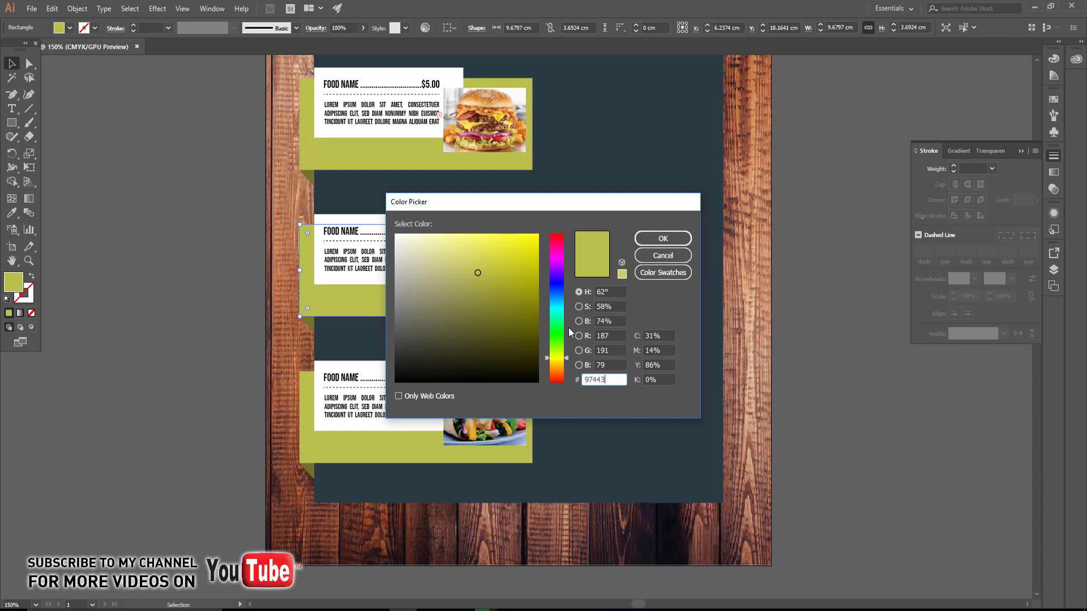
pyautogui.press('Return')
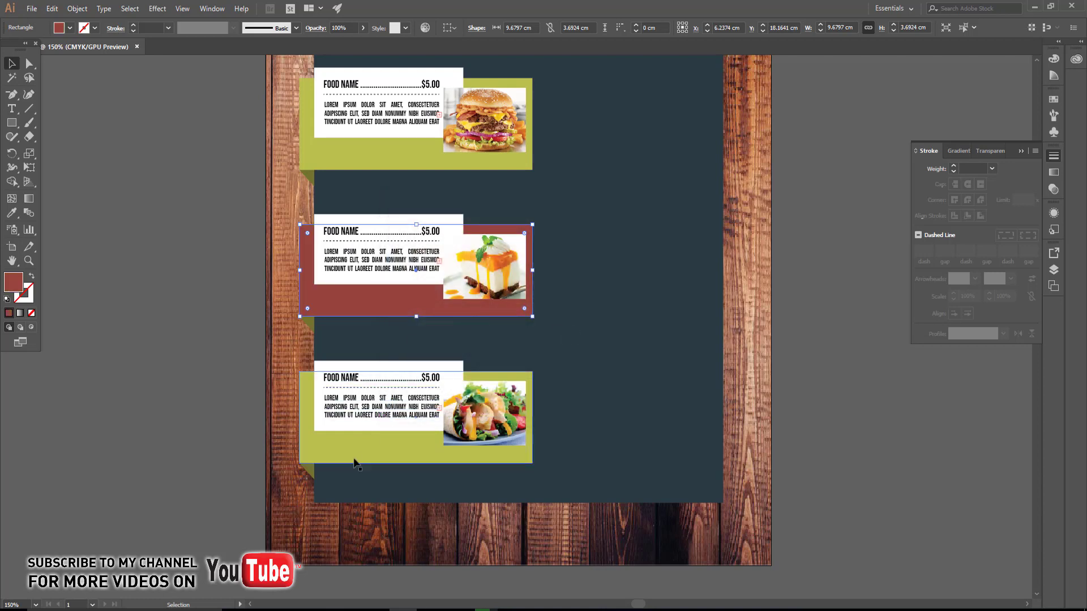
pyautogui.scroll(2, 369, 321)
pyautogui.click(365, 225)
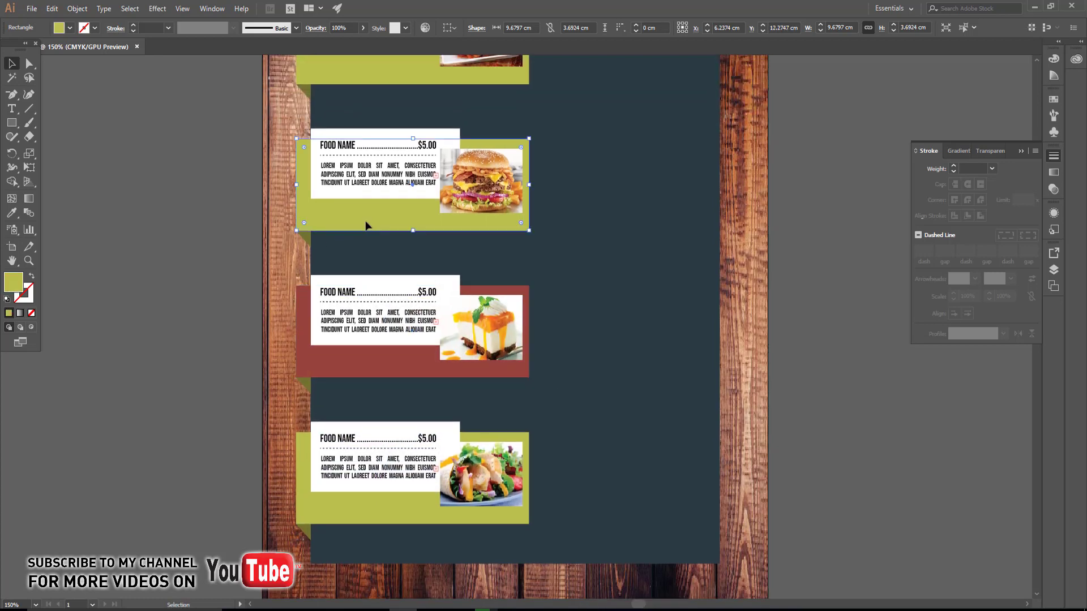
pyautogui.doubleClick(15, 283)
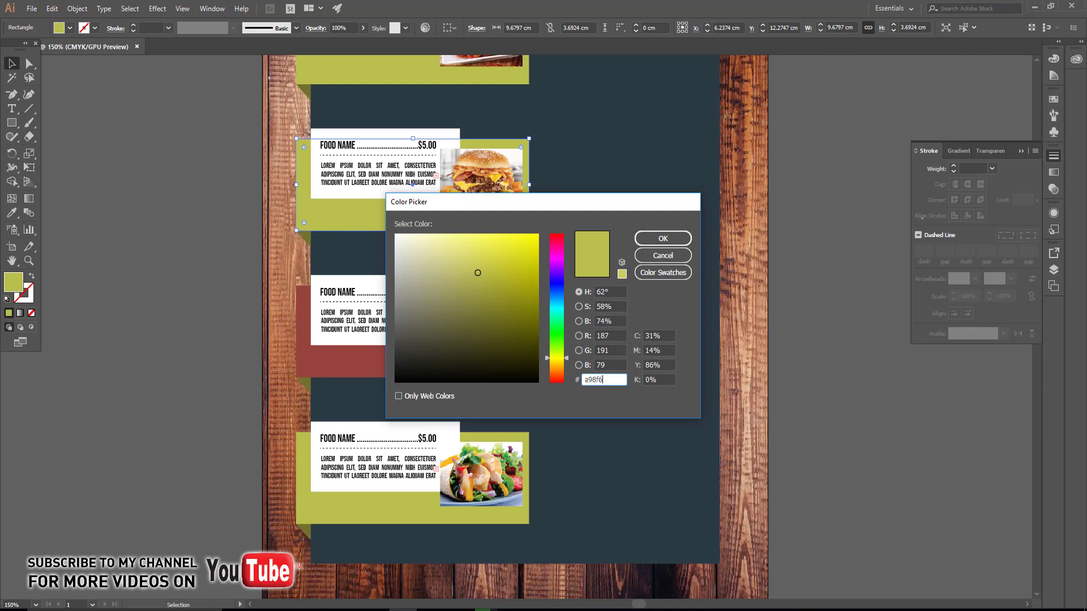
pyautogui.press('Return')
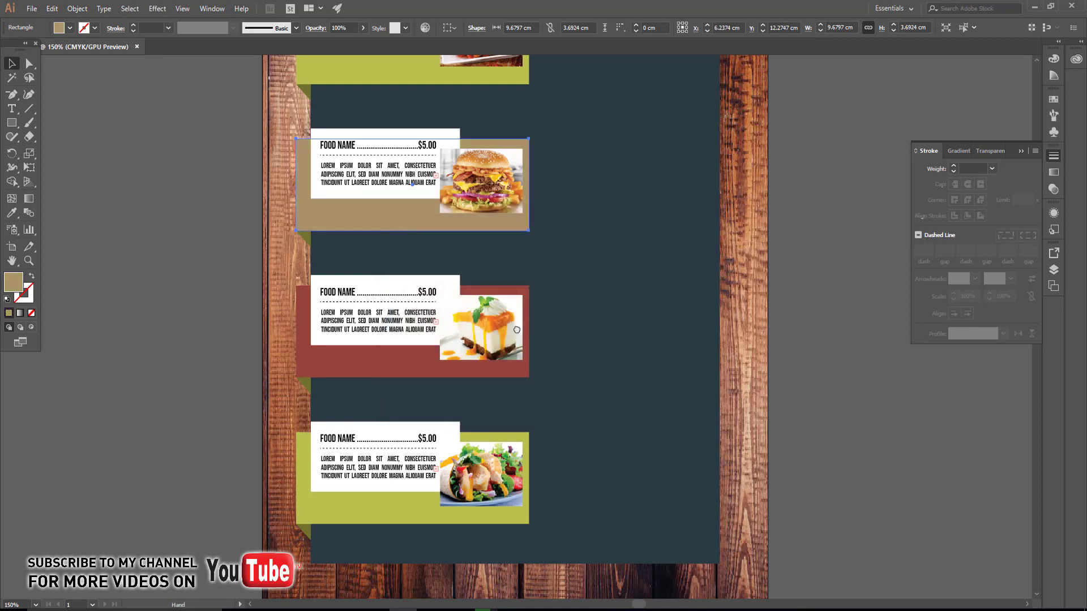
# Fill the salad card's band golden yellow in the Color Picker
pyautogui.moveTo(516, 330); pyautogui.dragTo(503, 273)
pyautogui.click(400, 456)
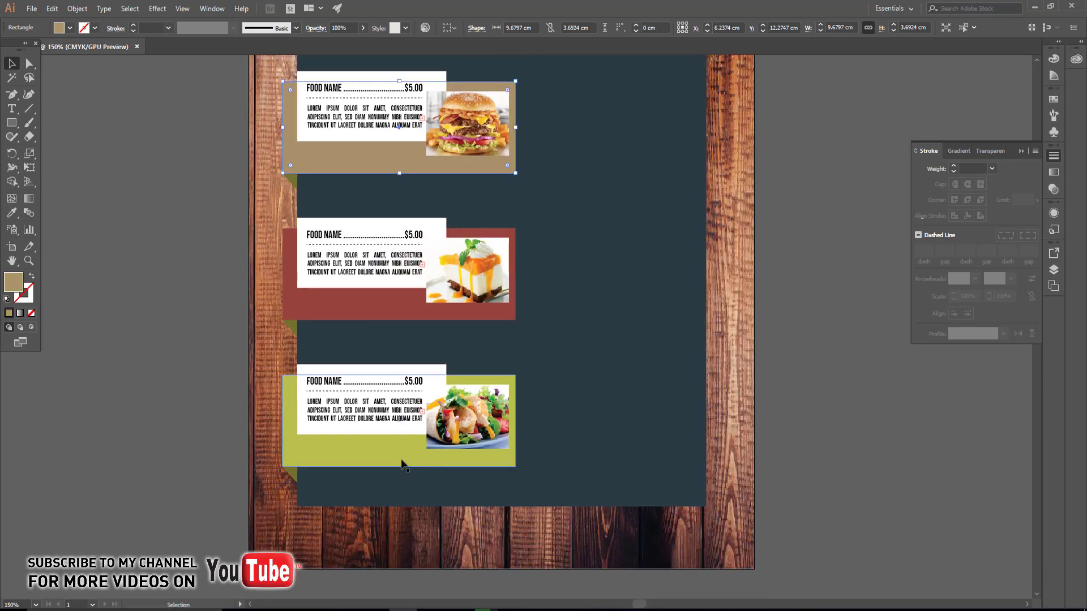
pyautogui.doubleClick(15, 288)
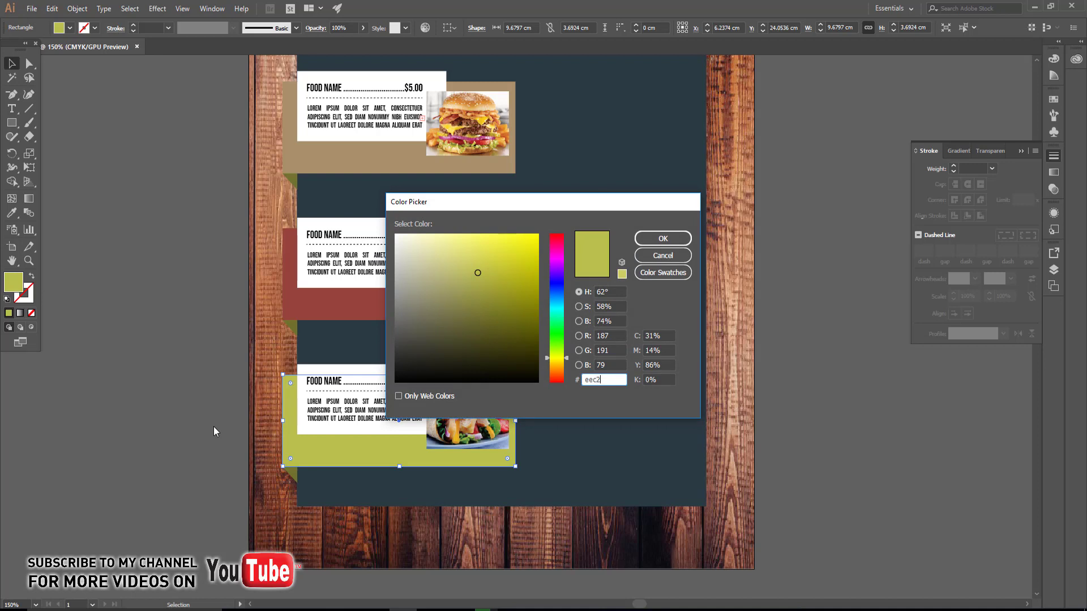
pyautogui.write('1b')
pyautogui.press('Return')
# Colour the yellow card's fold triangle a darker gold, 997605
pyautogui.click(560, 367)
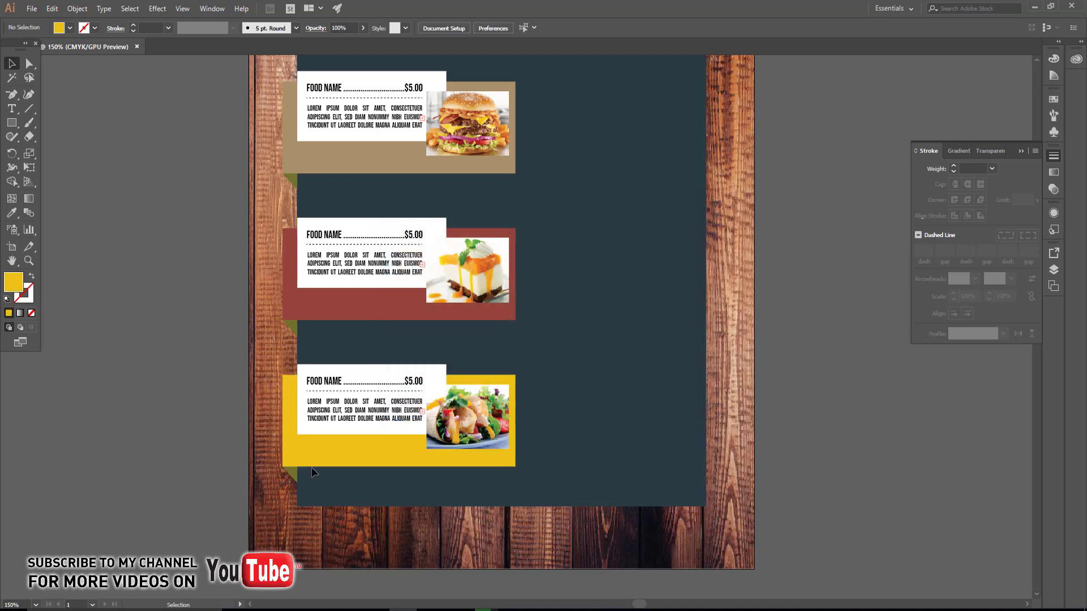
pyautogui.click(293, 478)
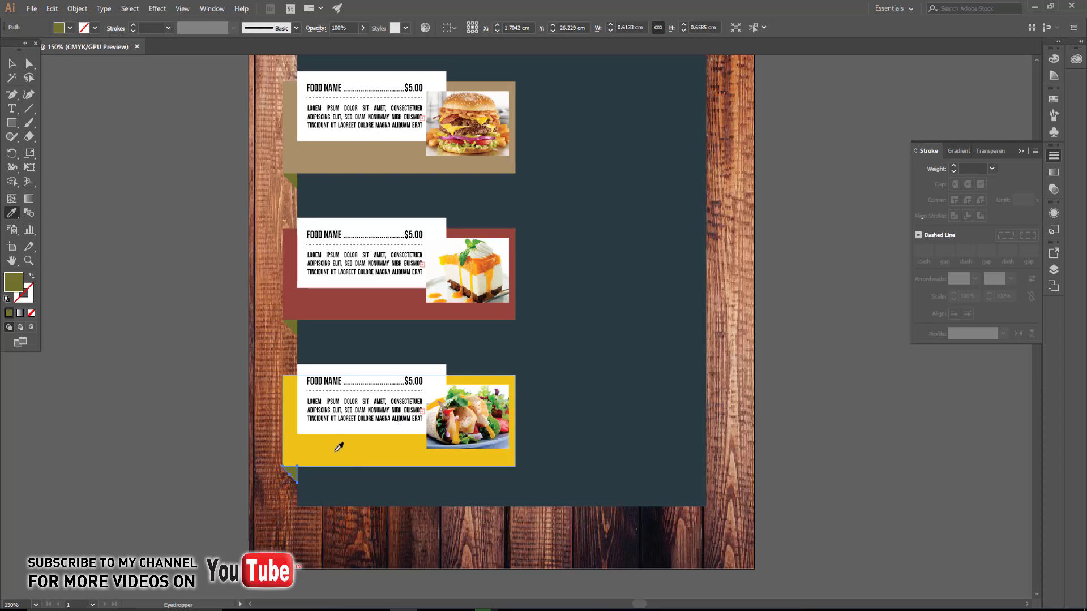
pyautogui.click(336, 450)
pyautogui.doubleClick(16, 283)
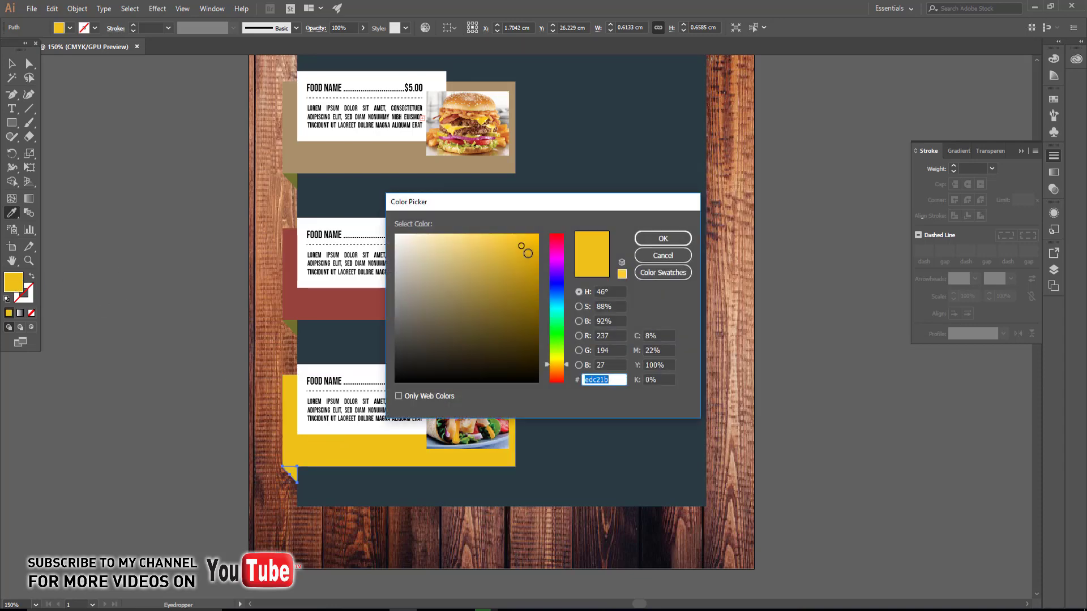
pyautogui.write('997605')
pyautogui.click(638, 242)
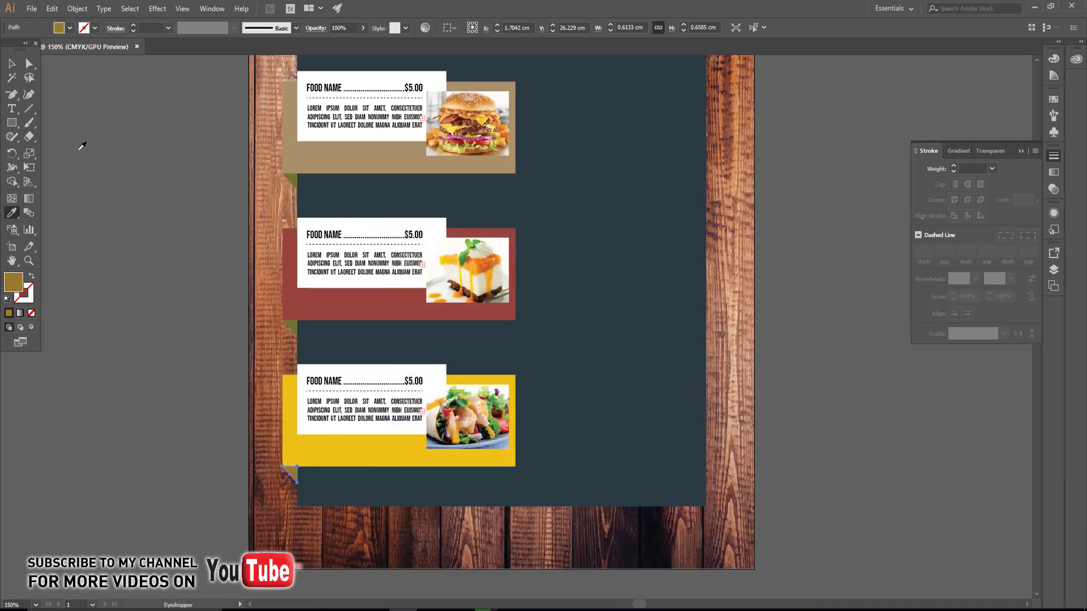
pyautogui.click(12, 64)
# Colour the red cake card's fold triangle a darker red
pyautogui.click(294, 334)
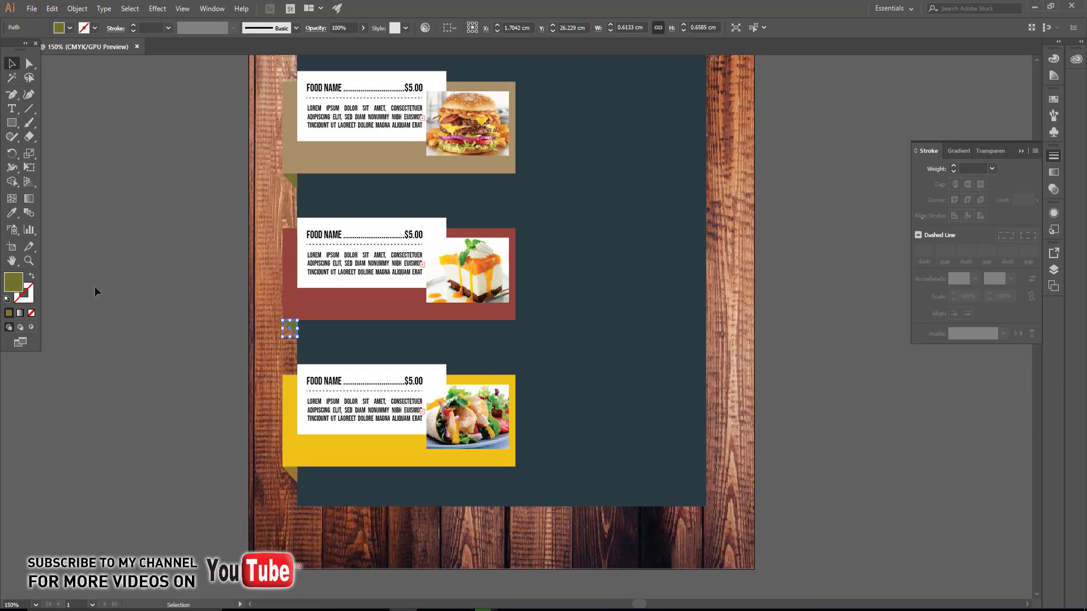
pyautogui.click(16, 213)
pyautogui.click(318, 301)
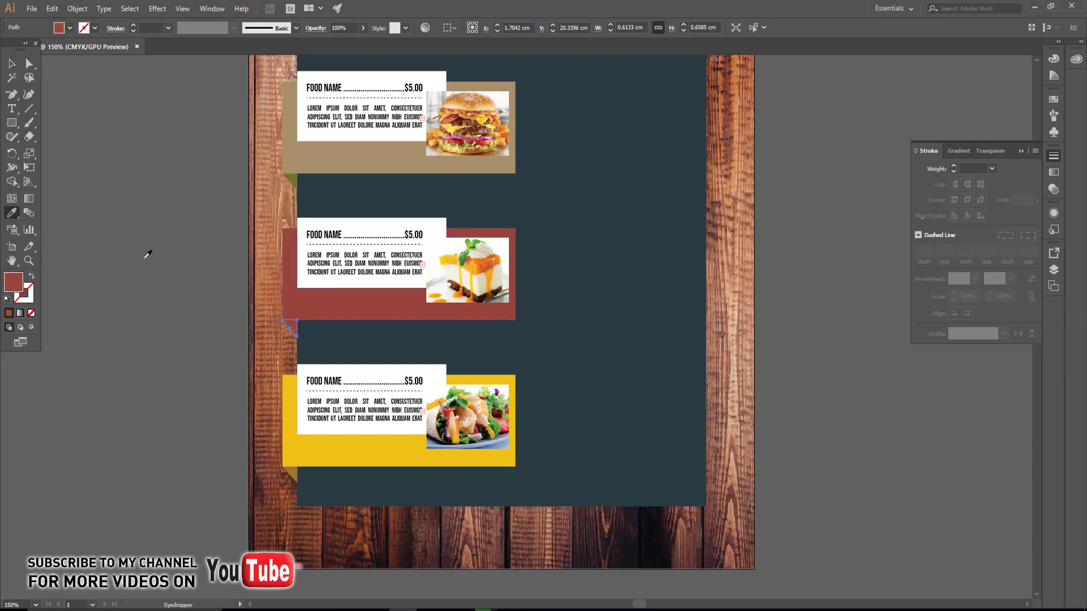
pyautogui.doubleClick(16, 283)
pyautogui.moveTo(505, 307); pyautogui.dragTo(522, 313)
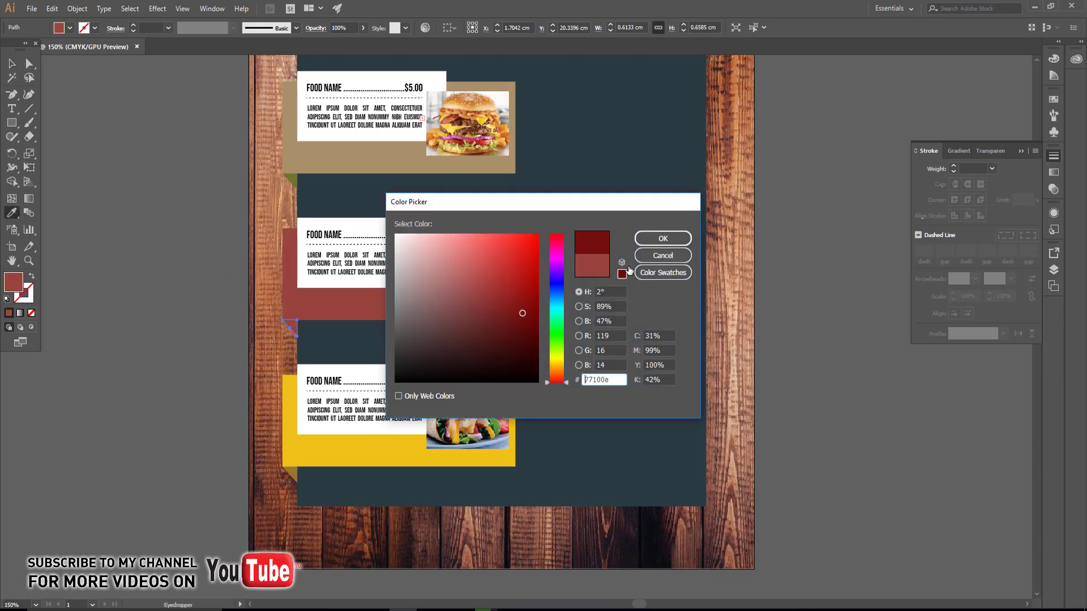
pyautogui.click(657, 241)
pyautogui.click(11, 64)
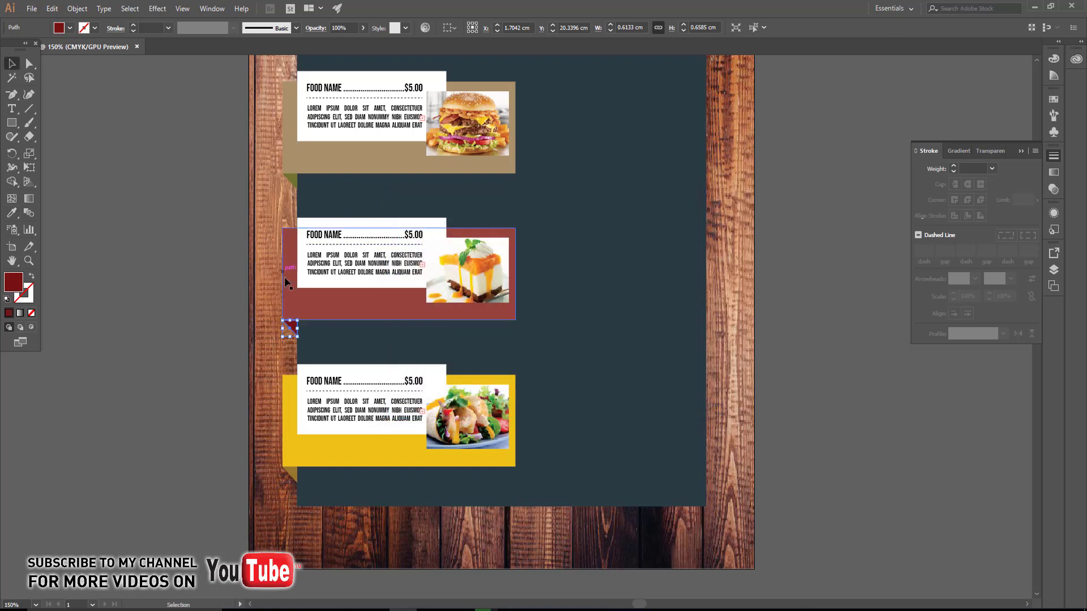
# Fill the burger card's fold triangle with a medium brown shade
pyautogui.click(292, 182)
pyautogui.click(12, 213)
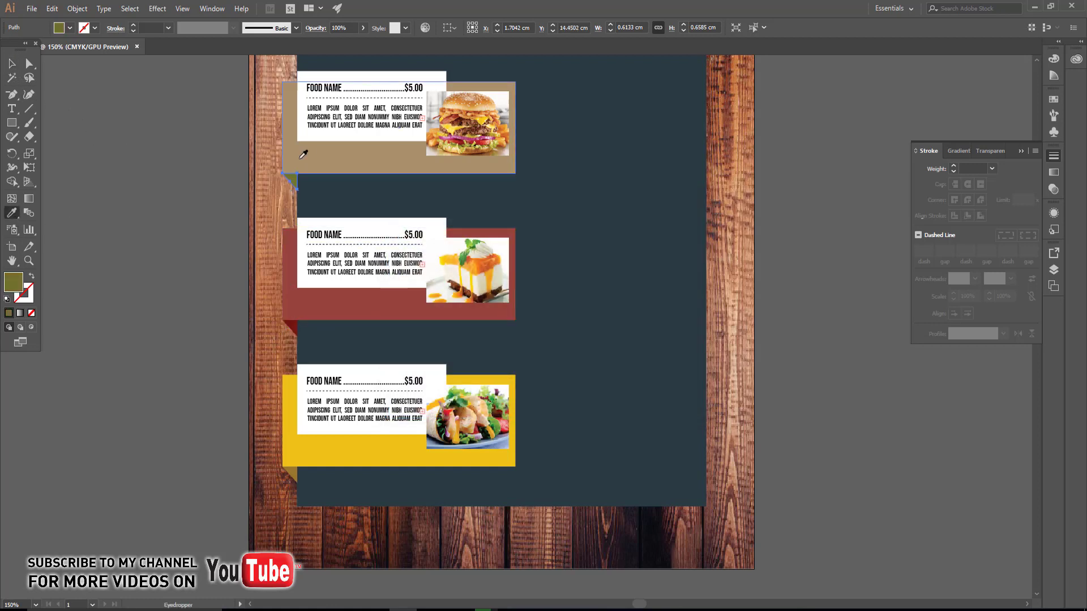
pyautogui.click(306, 154)
pyautogui.doubleClick(16, 288)
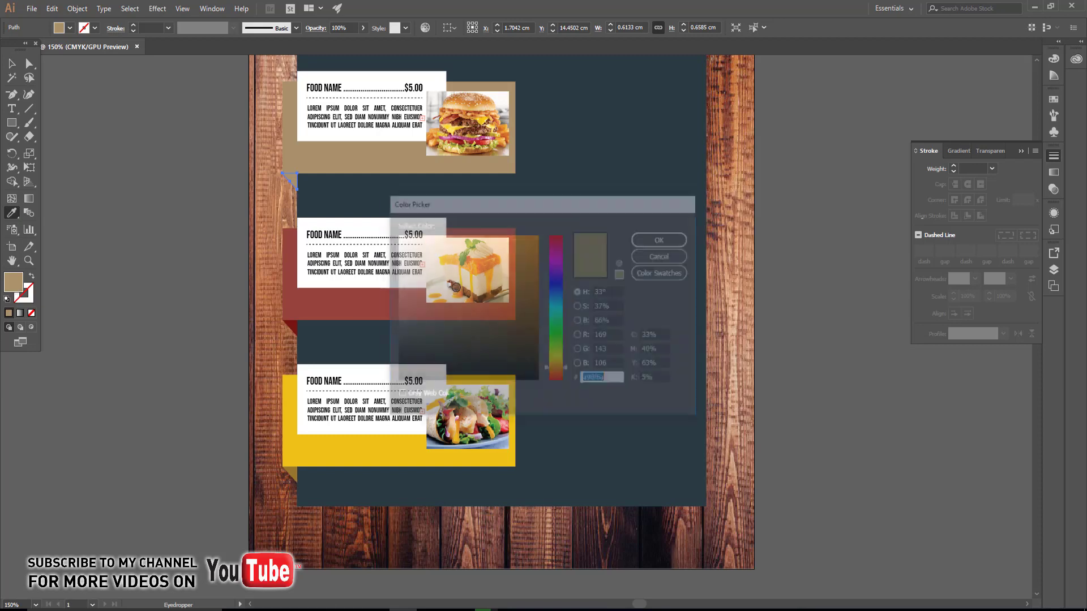
pyautogui.moveTo(521, 289); pyautogui.dragTo(526, 314)
pyautogui.click(663, 238)
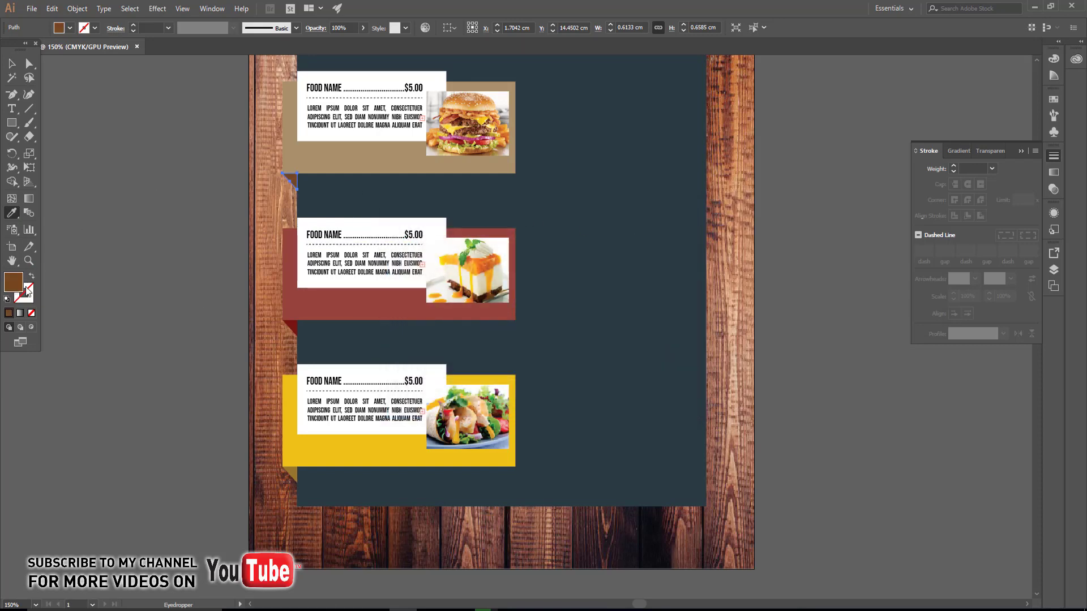
pyautogui.doubleClick(16, 283)
pyautogui.moveTo(524, 315); pyautogui.dragTo(502, 297)
pyautogui.click(662, 239)
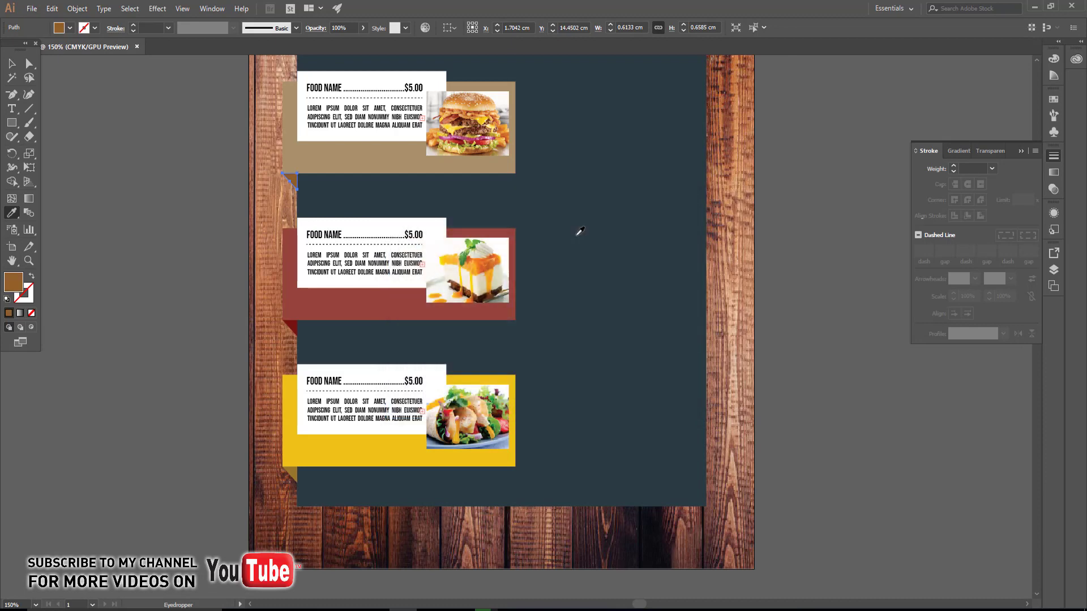
pyautogui.press('v')
pyautogui.click(596, 207)
# Zoom in to check the tan panel's layering with its triangle, then revert and zoom out
pyautogui.moveTo(596, 208); pyautogui.dragTo(590, 297)
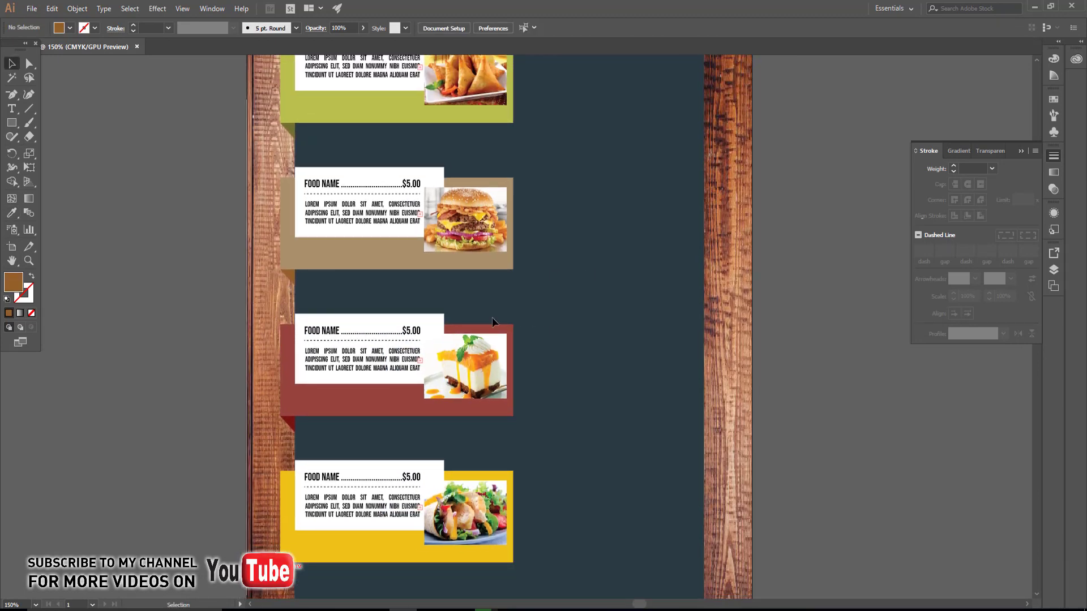
pyautogui.hotkey('ctrl', '+')
pyautogui.click(354, 102)
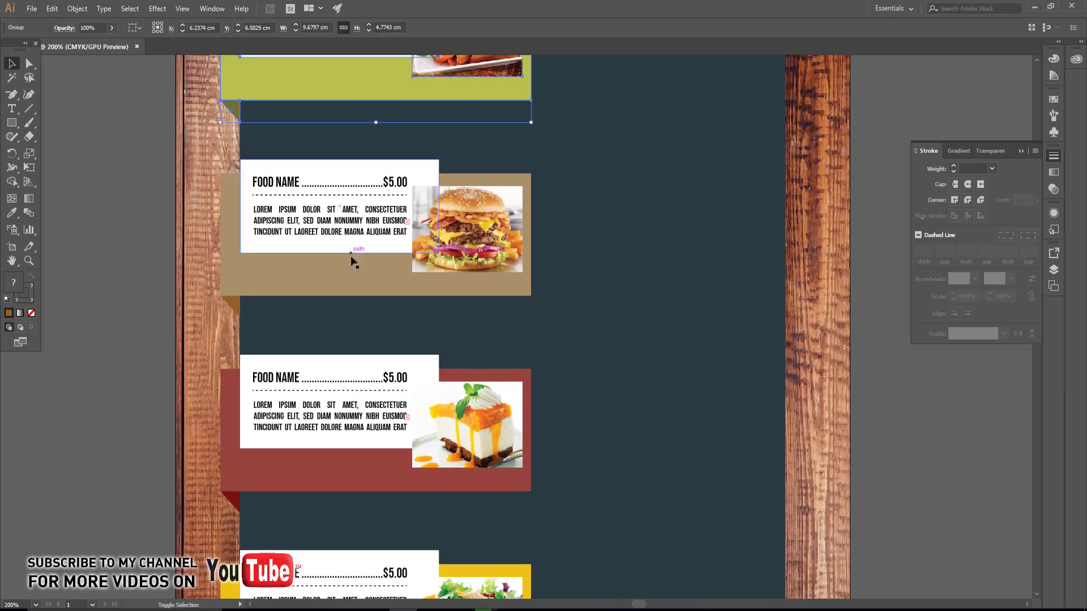
pyautogui.click(317, 306)
pyautogui.click(230, 304)
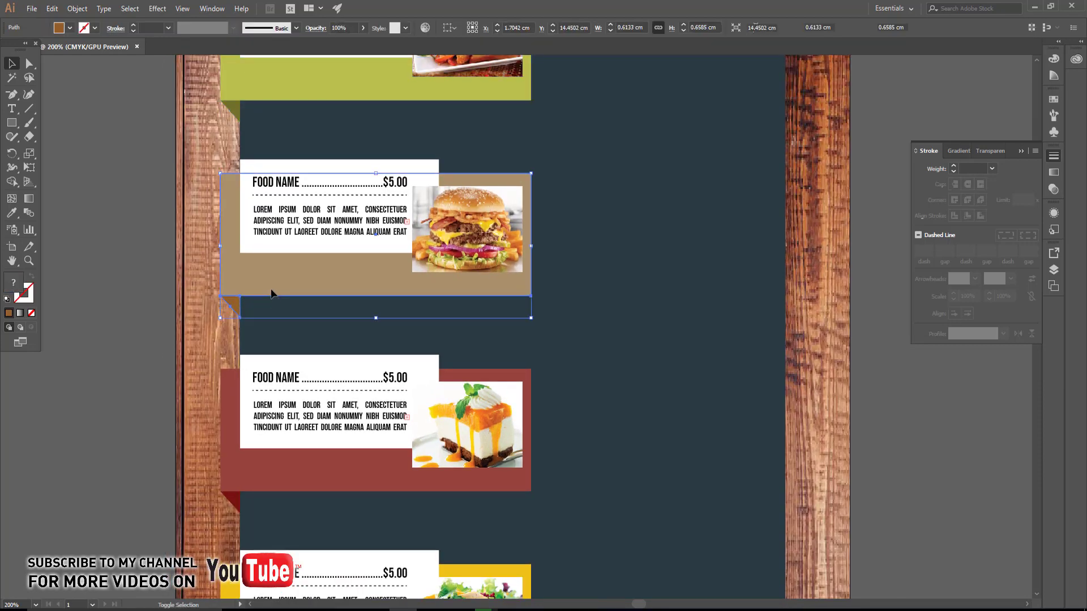
pyautogui.keyDown('shift'); pyautogui.click(271, 294); pyautogui.keyUp('shift')
pyautogui.hotkey('ctrl', 'g')
pyautogui.press('a')
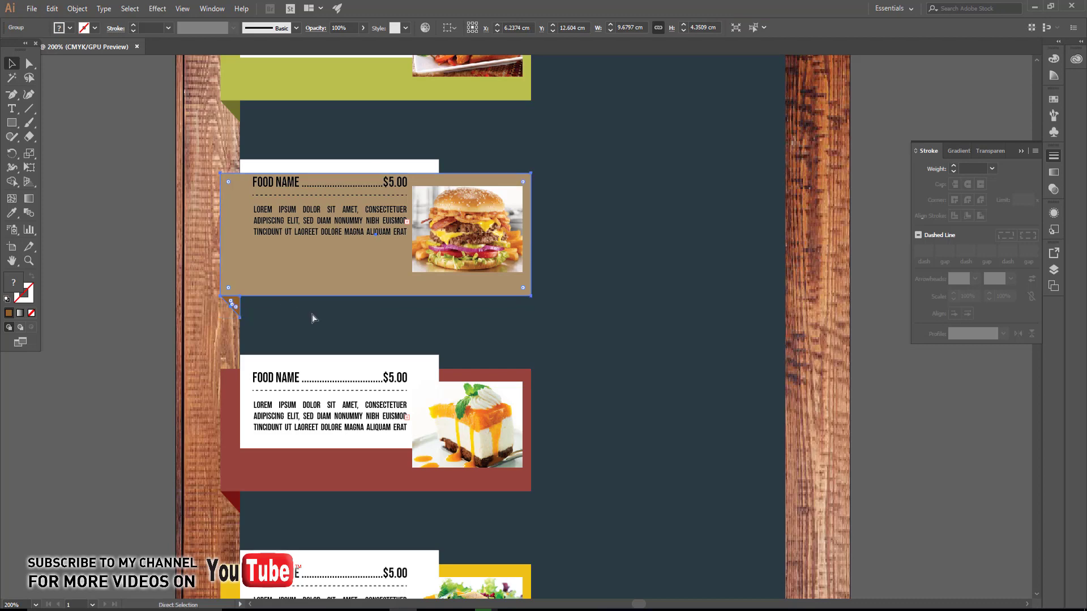
pyautogui.hotkey('ctrl', '[')
pyautogui.hotkey('ctrl', 'shift', 'a')
pyautogui.hotkey('ctrl', '-')
pyautogui.hotkey('ctrl', '-')
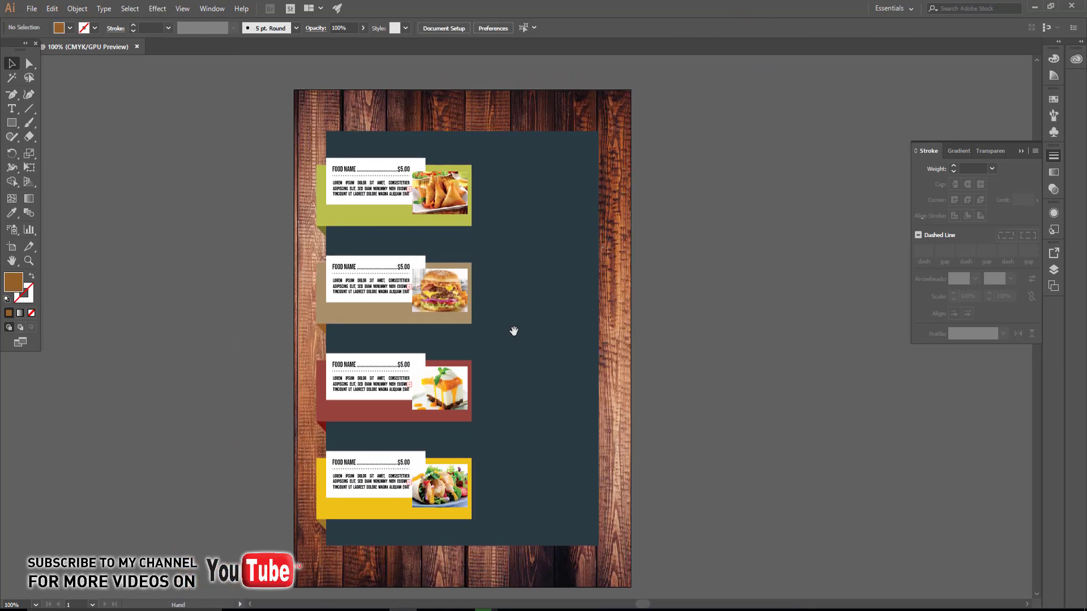
pyautogui.hotkey('ctrl', '=')
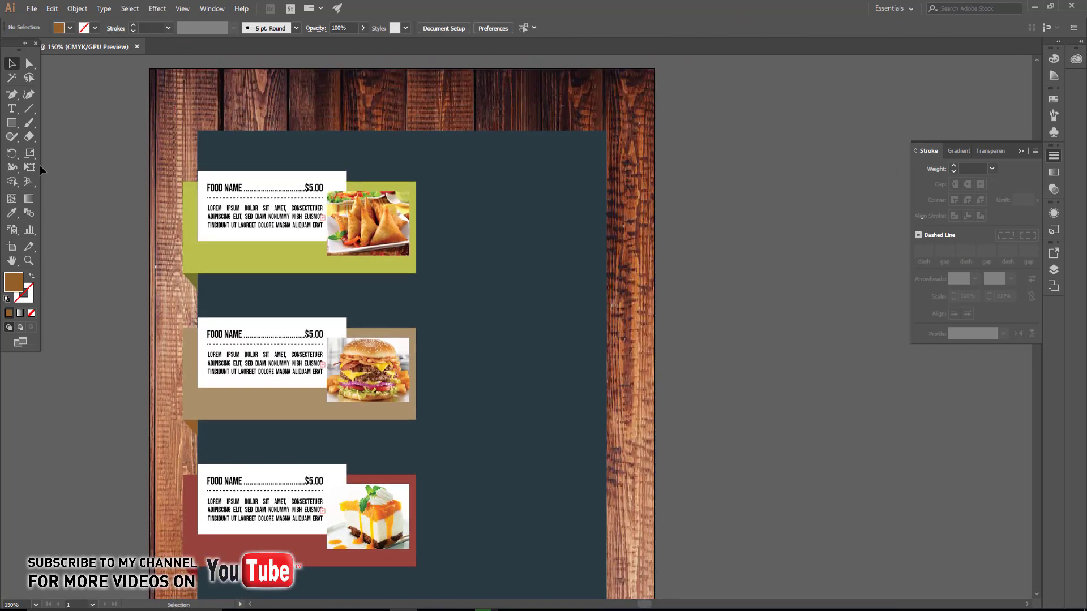
# Place a large, centre-aligned SPECIAL MENU heading in the middle of the dark panel
pyautogui.press('t')
pyautogui.click(471, 194)
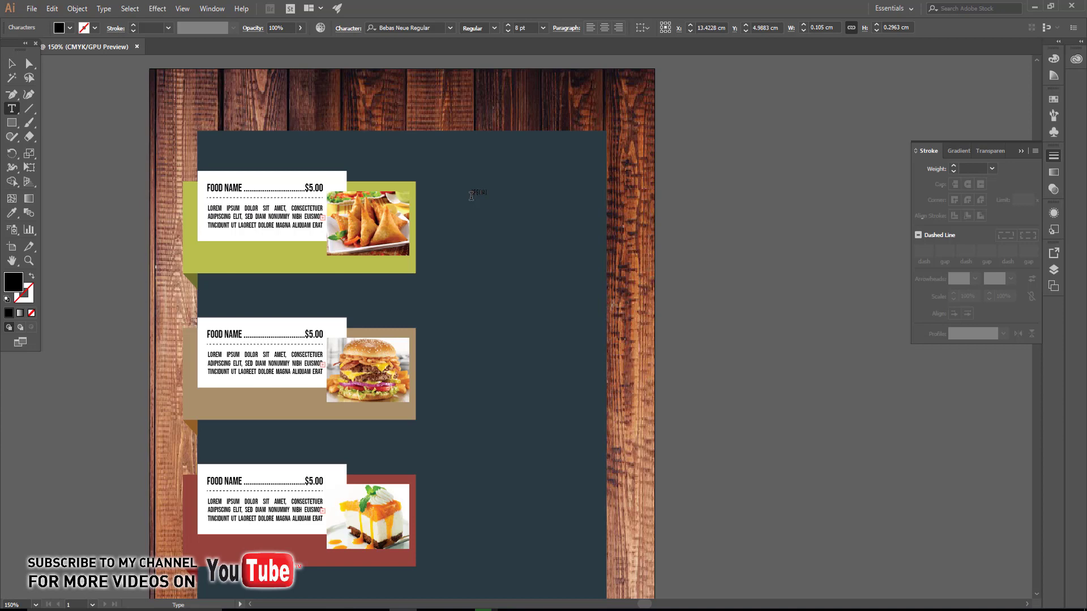
pyautogui.write('SPECIAL')
pyautogui.press('Escape')
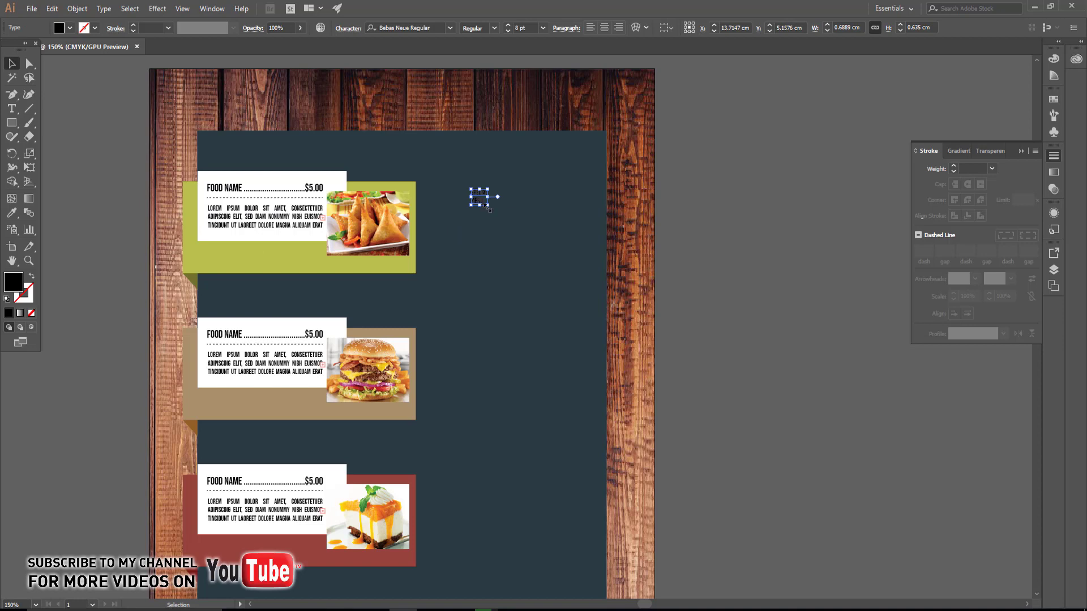
pyautogui.moveTo(488, 207); pyautogui.dragTo(611, 324)
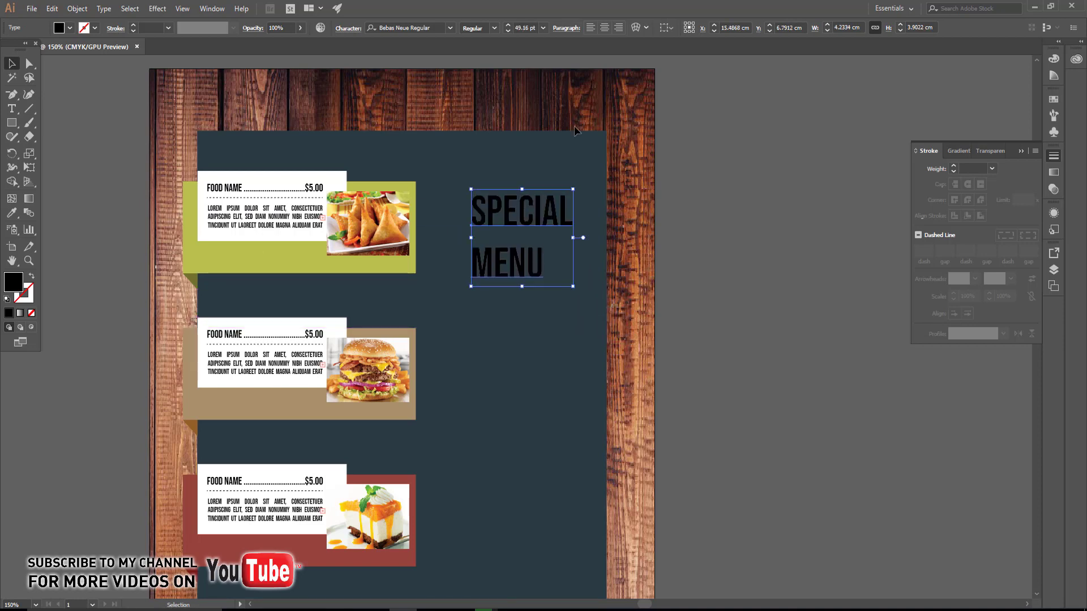
pyautogui.click(604, 28)
pyautogui.moveTo(476, 218); pyautogui.dragTo(520, 217)
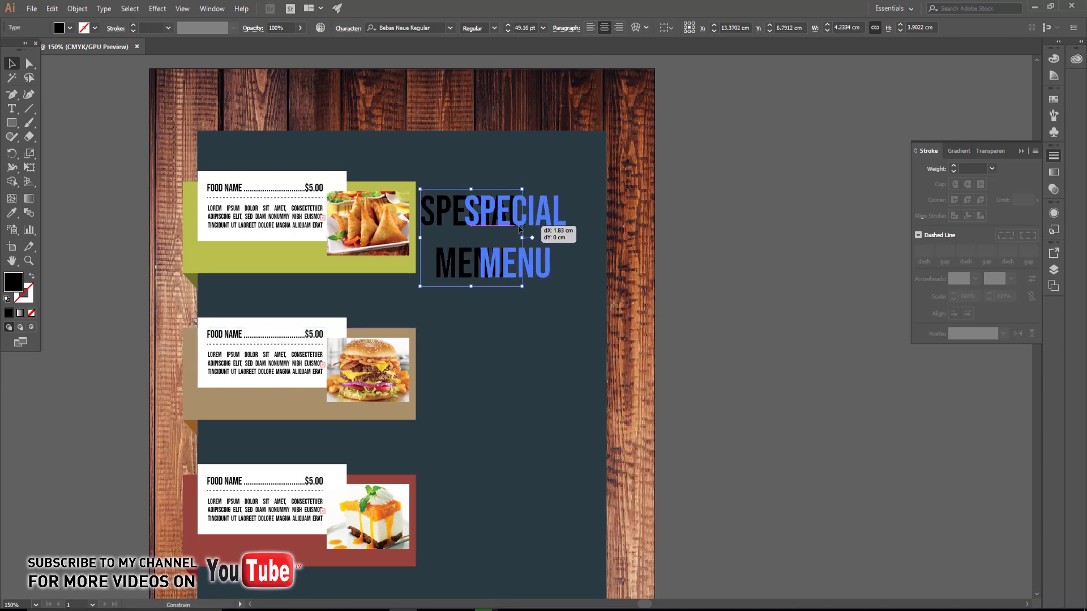
pyautogui.hotkey('alt', 'Up')
pyautogui.hotkey('alt', 'Up')
pyautogui.hotkey('alt', 'Up')
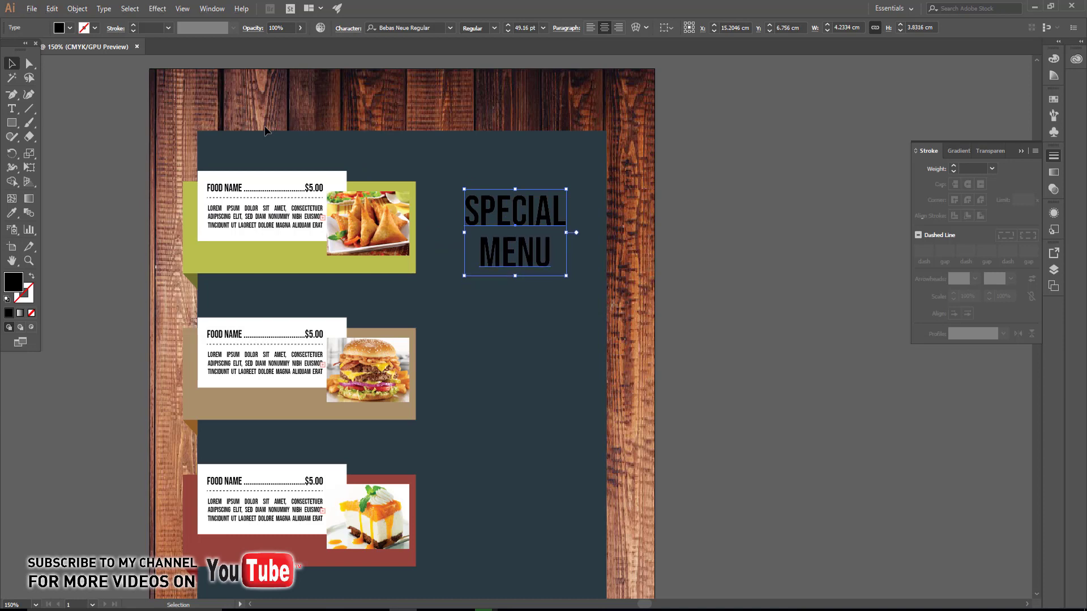
# Raise the word MENU to 70 pt and increase its line spacing
pyautogui.press('t')
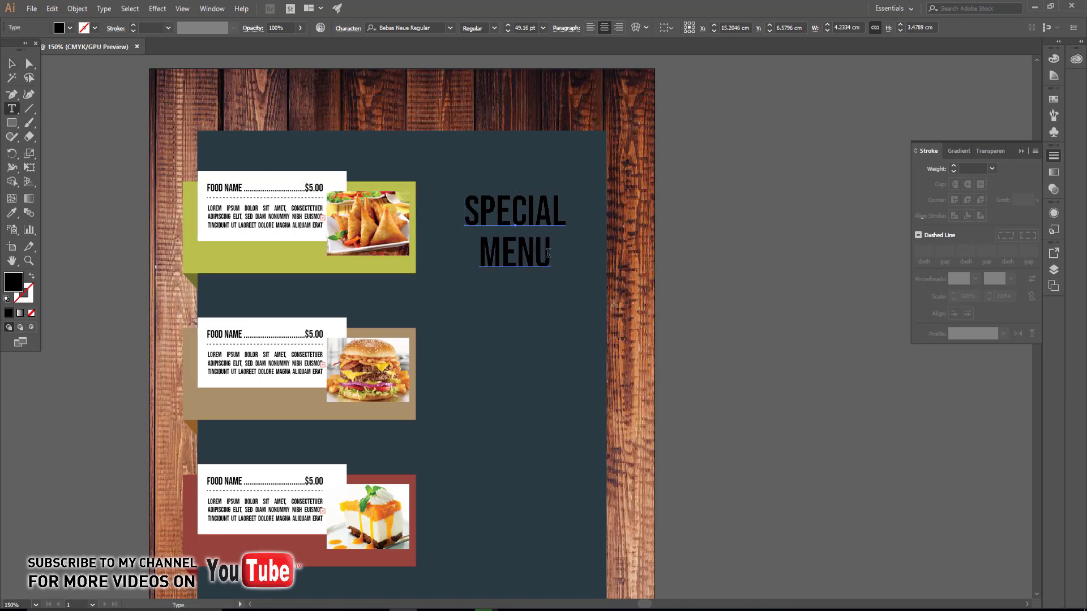
pyautogui.doubleClick(548, 254)
pyautogui.click(506, 26)
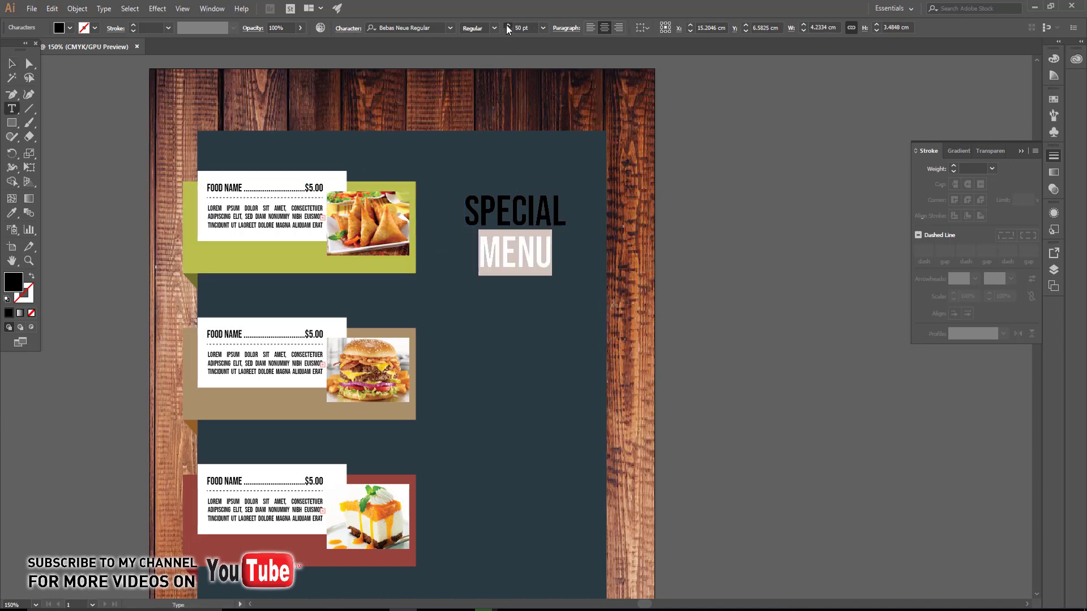
pyautogui.click(507, 26)
pyautogui.click(506, 27)
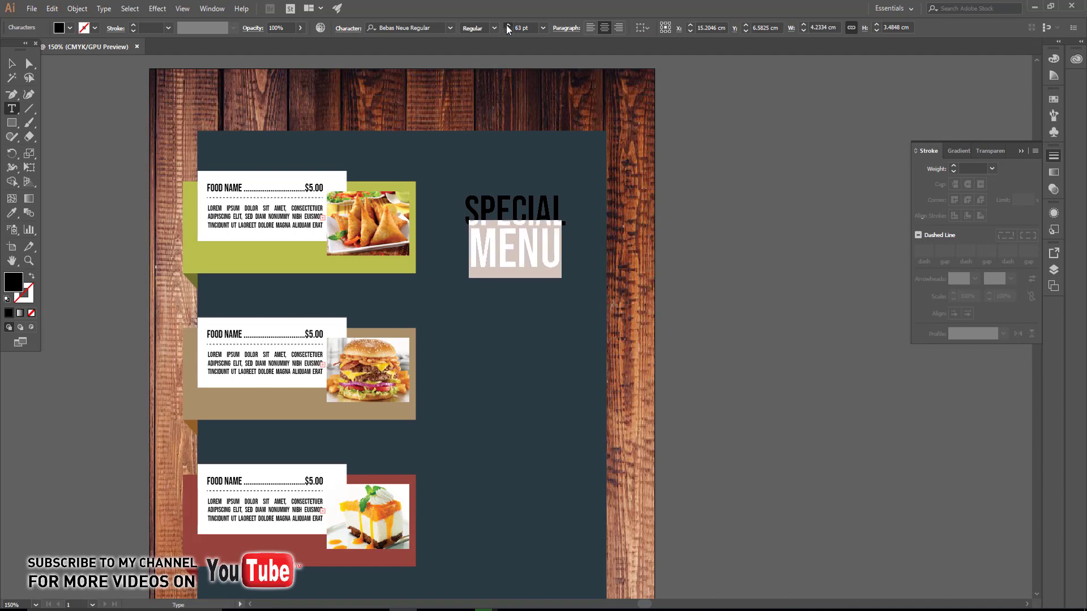
pyautogui.click(507, 26)
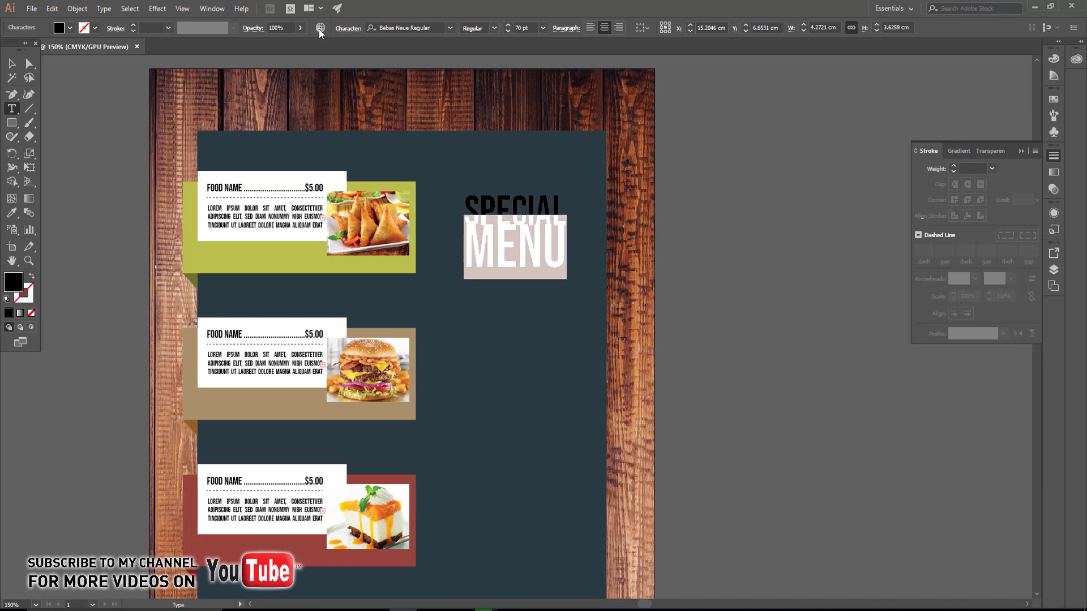
pyautogui.click(347, 30)
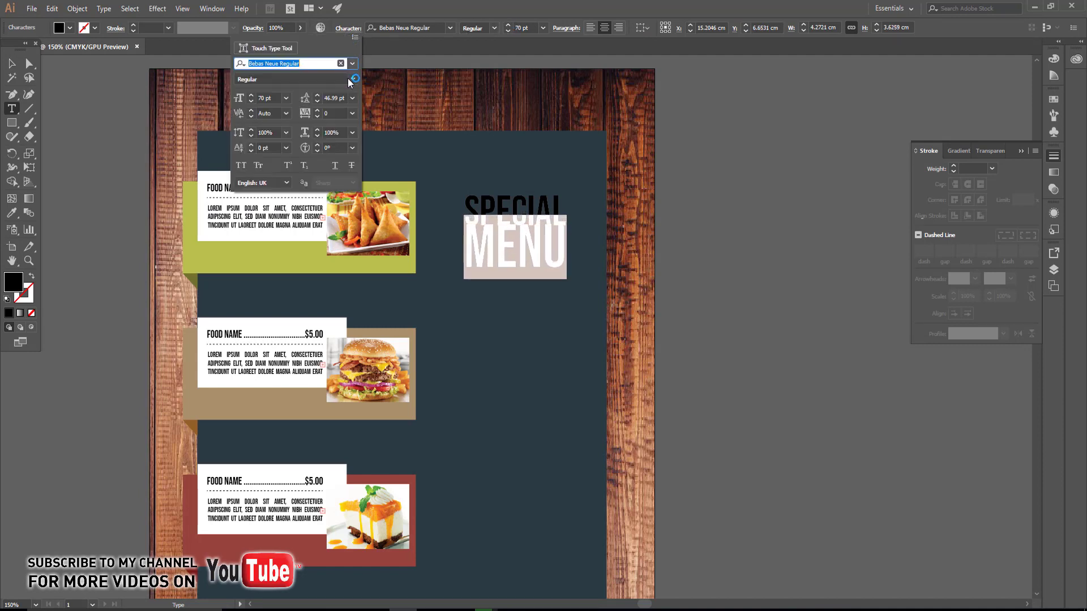
pyautogui.click(319, 94)
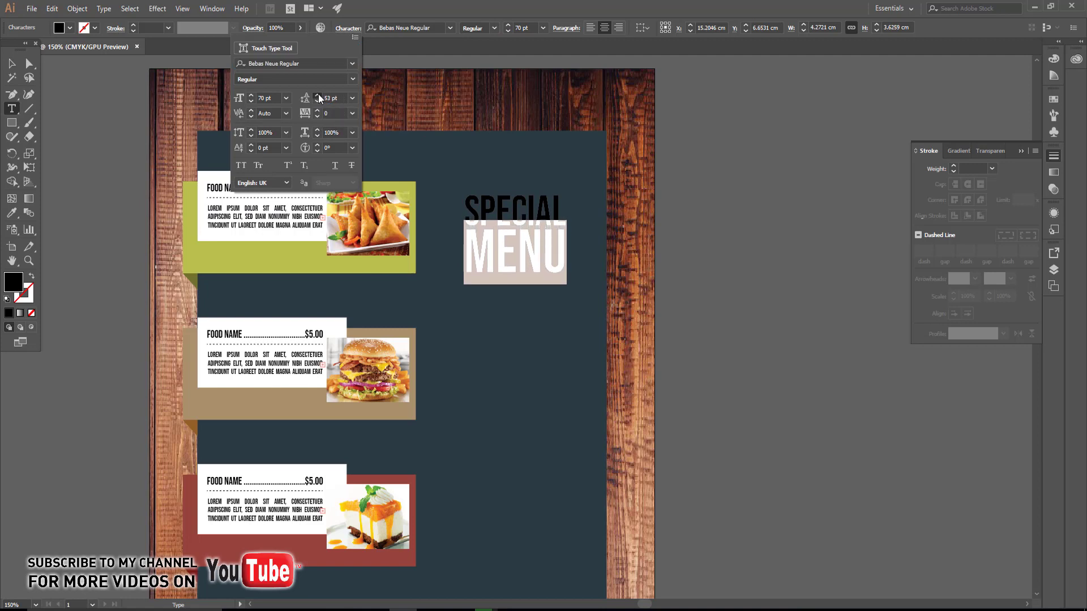
pyautogui.click(14, 73)
# Make the heading text white and shrink it slightly about its centre
pyautogui.click(11, 63)
pyautogui.click(69, 28)
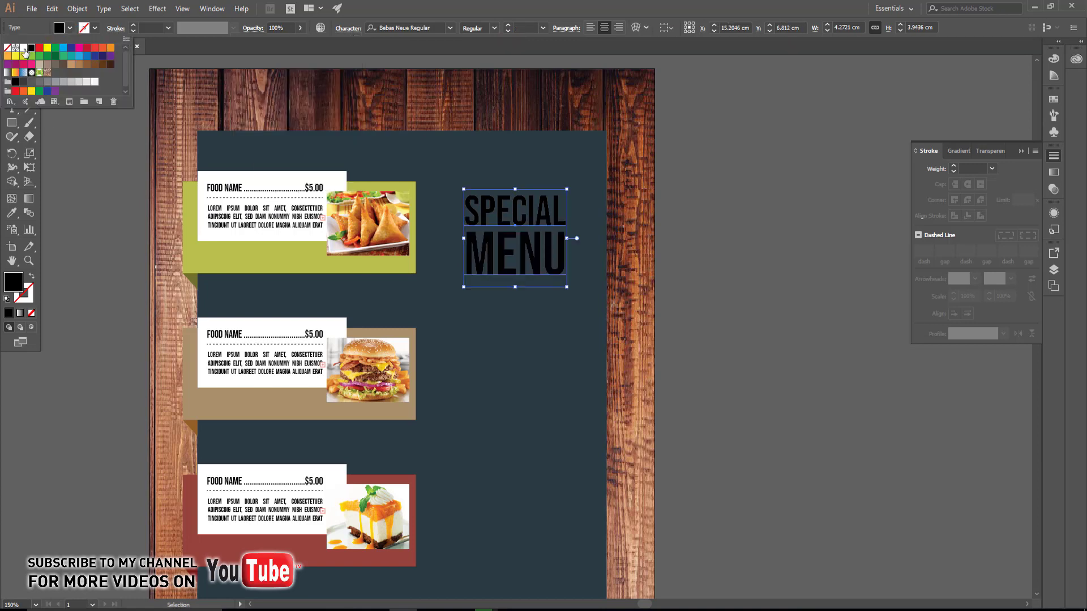
pyautogui.click(23, 48)
pyautogui.click(566, 287)
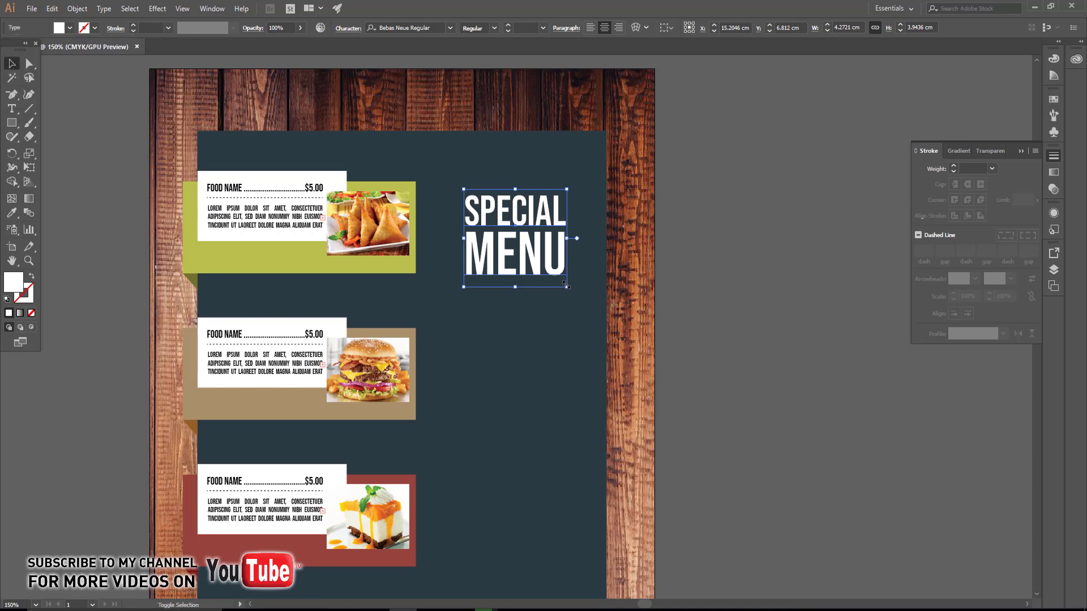
pyautogui.moveTo(566, 287); pyautogui.dragTo(559, 273)
pyautogui.click(559, 308)
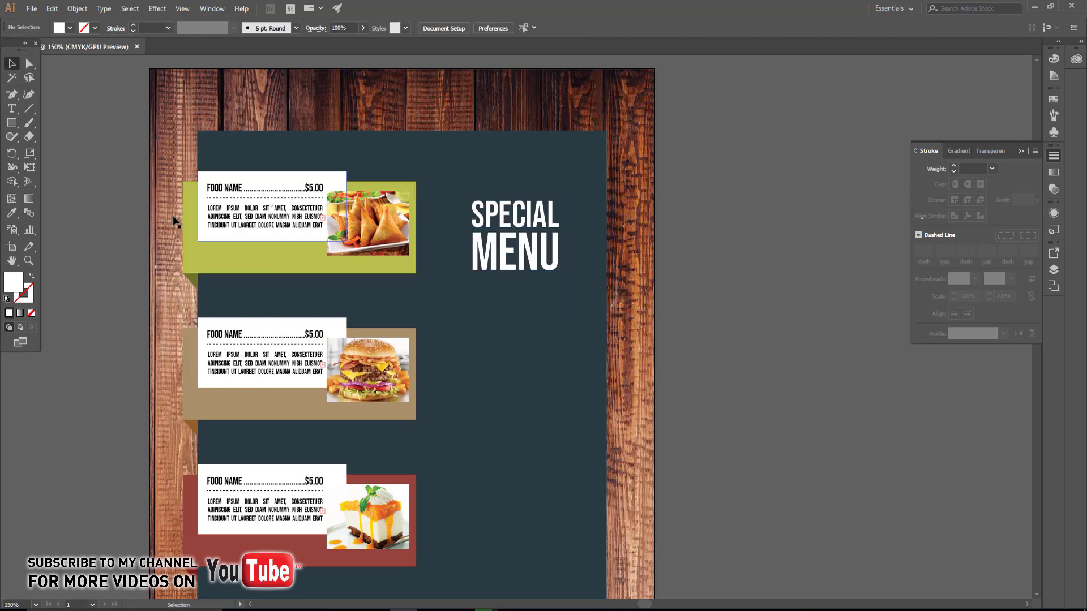
# Draw an outlined square around the heading and centre the two on each other
pyautogui.click(12, 122)
pyautogui.moveTo(462, 192); pyautogui.dragTo(566, 289)
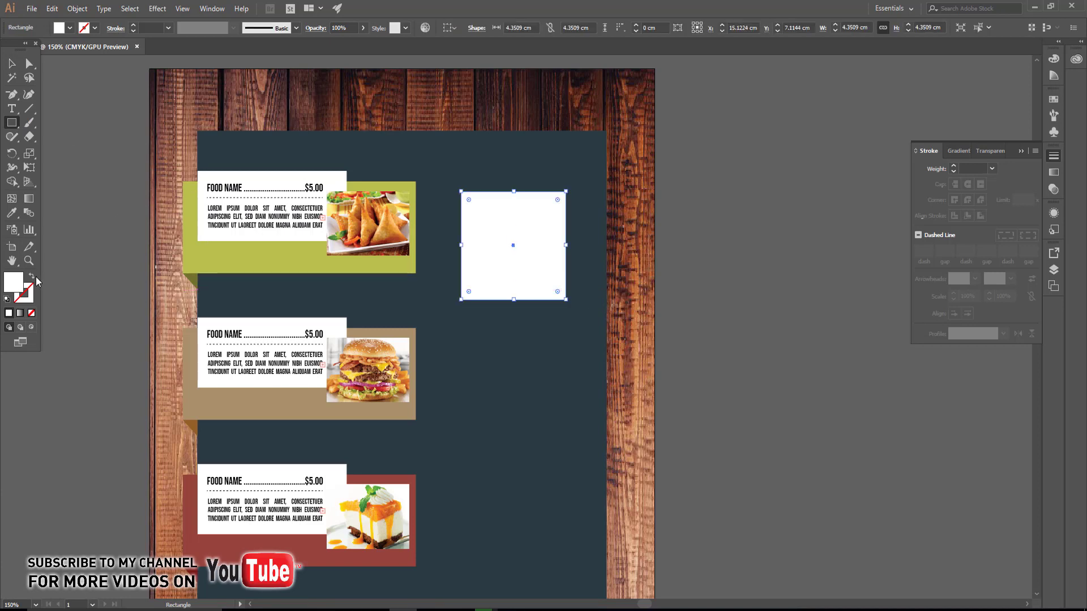
pyautogui.click(32, 277)
pyautogui.click(11, 63)
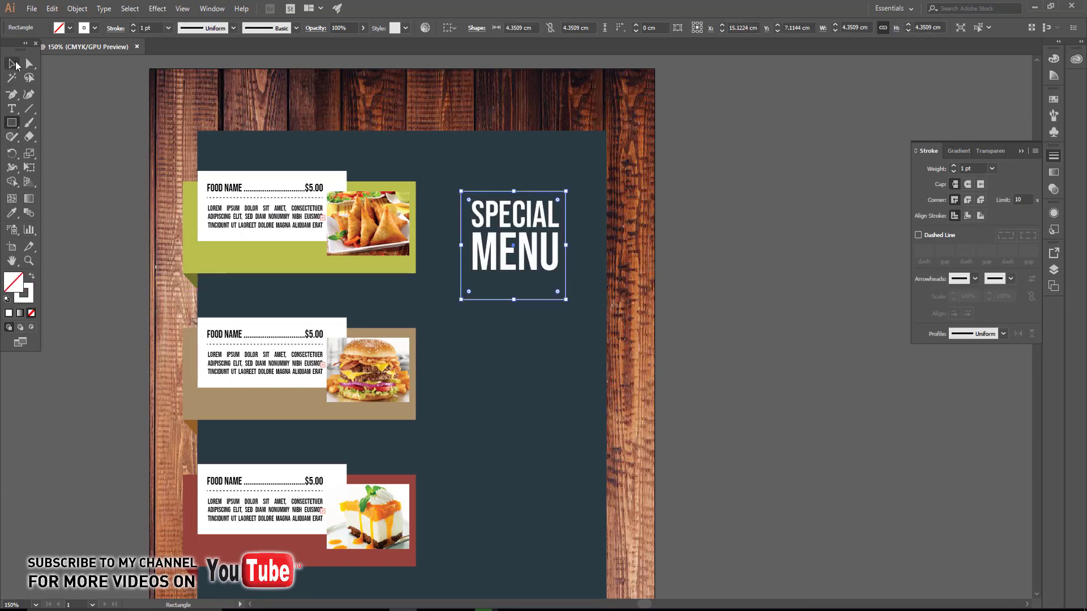
pyautogui.click(525, 329)
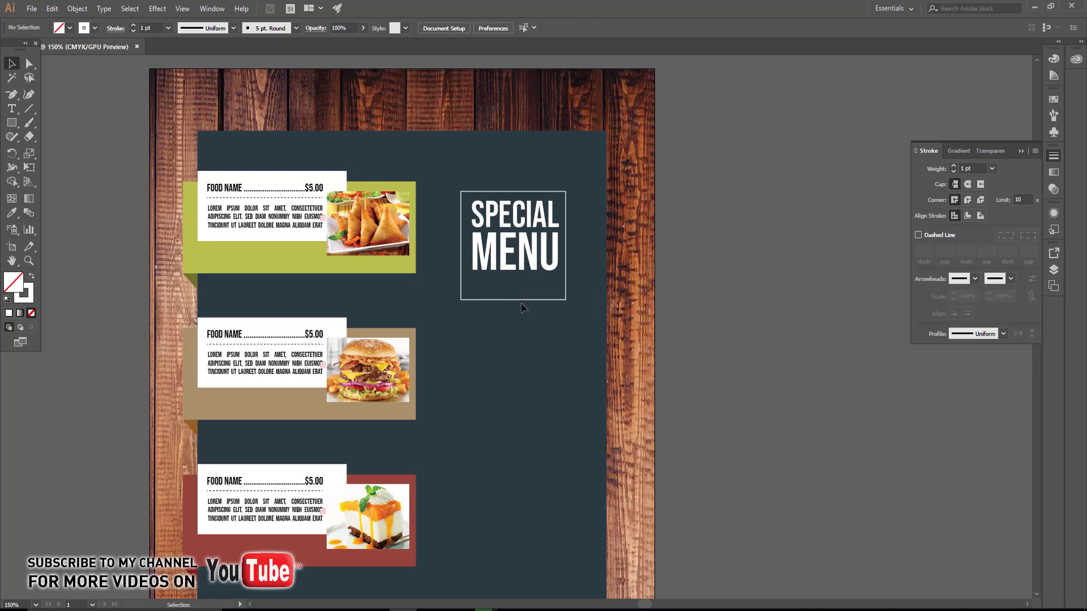
pyautogui.moveTo(521, 300); pyautogui.dragTo(521, 296)
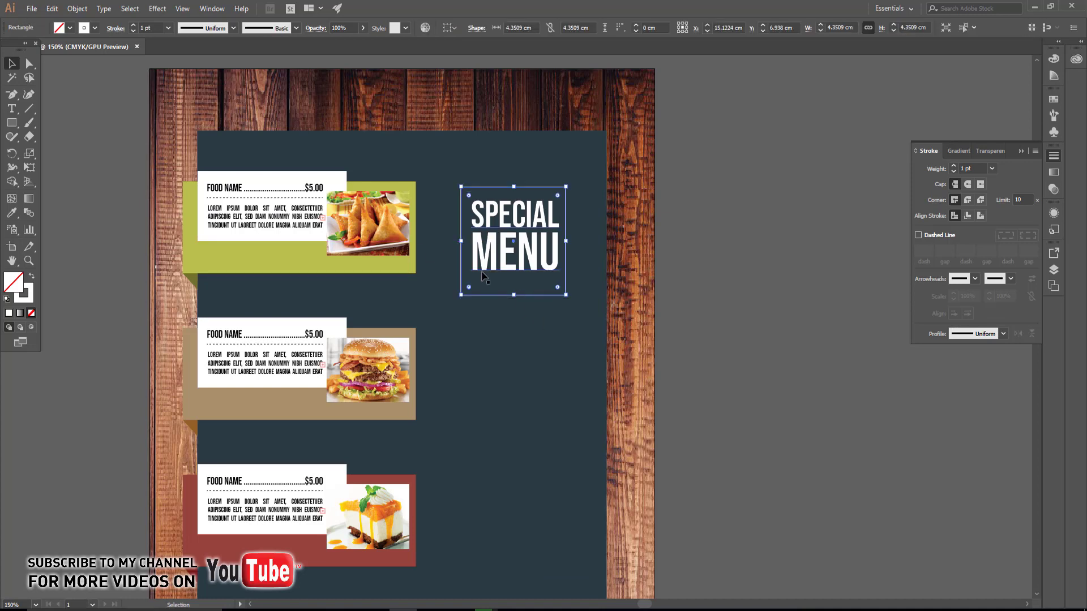
pyautogui.keyDown('shift'); pyautogui.click(510, 249); pyautogui.keyUp('shift')
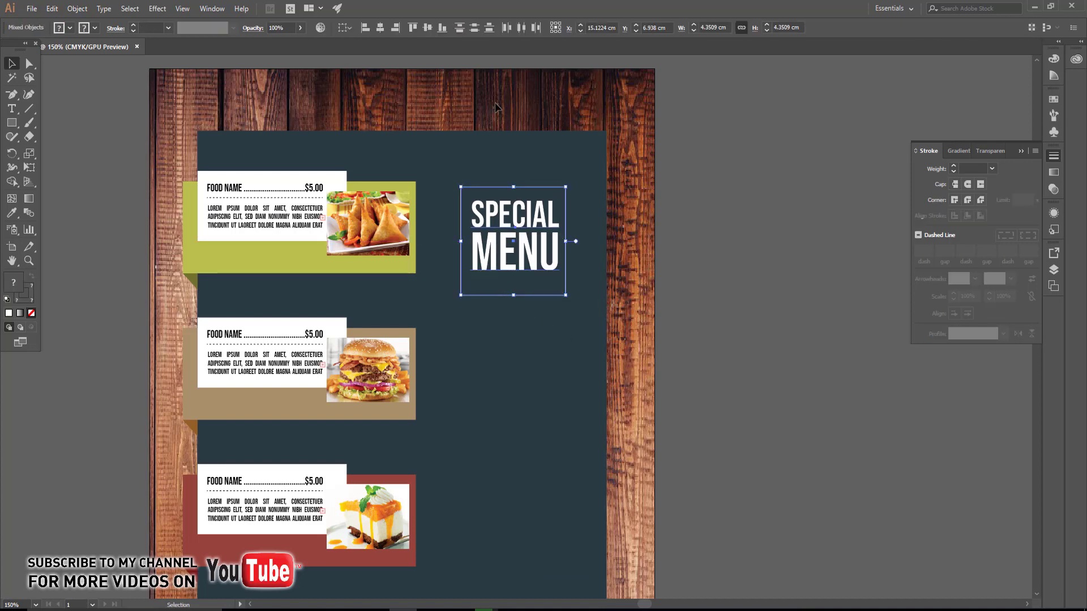
pyautogui.click(380, 28)
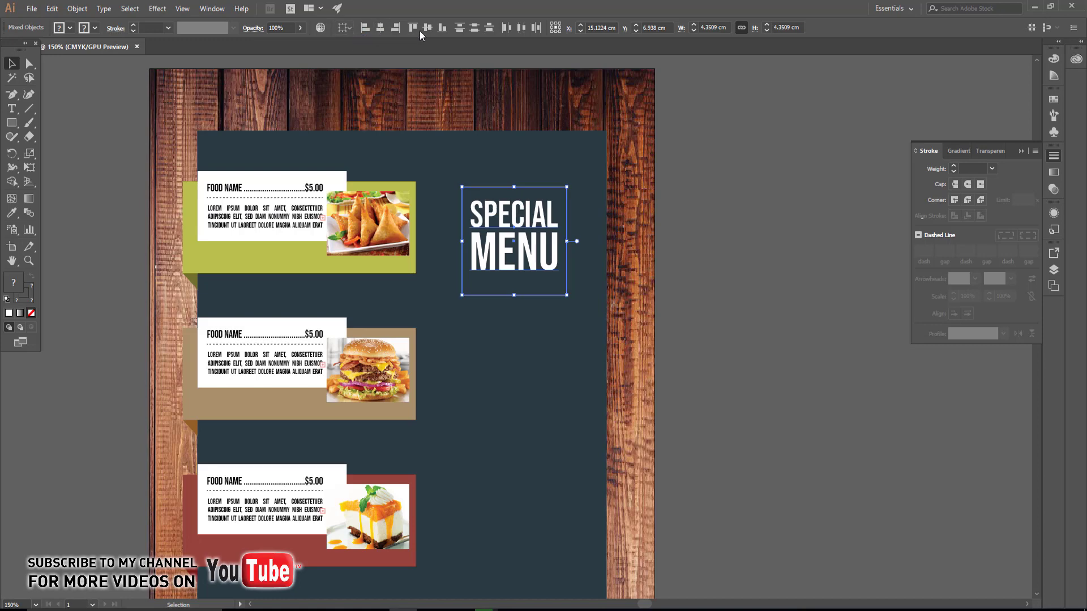
pyautogui.click(427, 27)
# Add a second, slightly larger frame copy with an olive-green outline from the first band
pyautogui.click(531, 310)
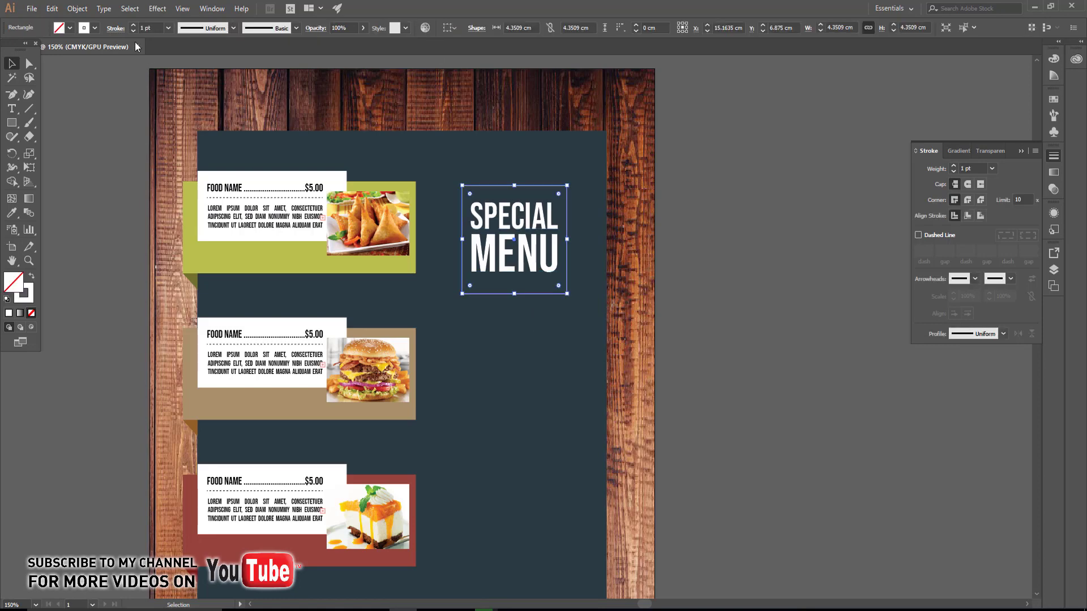
pyautogui.click(52, 9)
pyautogui.click(82, 90)
pyautogui.moveTo(568, 239); pyautogui.dragTo(577, 241)
pyautogui.moveTo(513, 294); pyautogui.dragTo(517, 306)
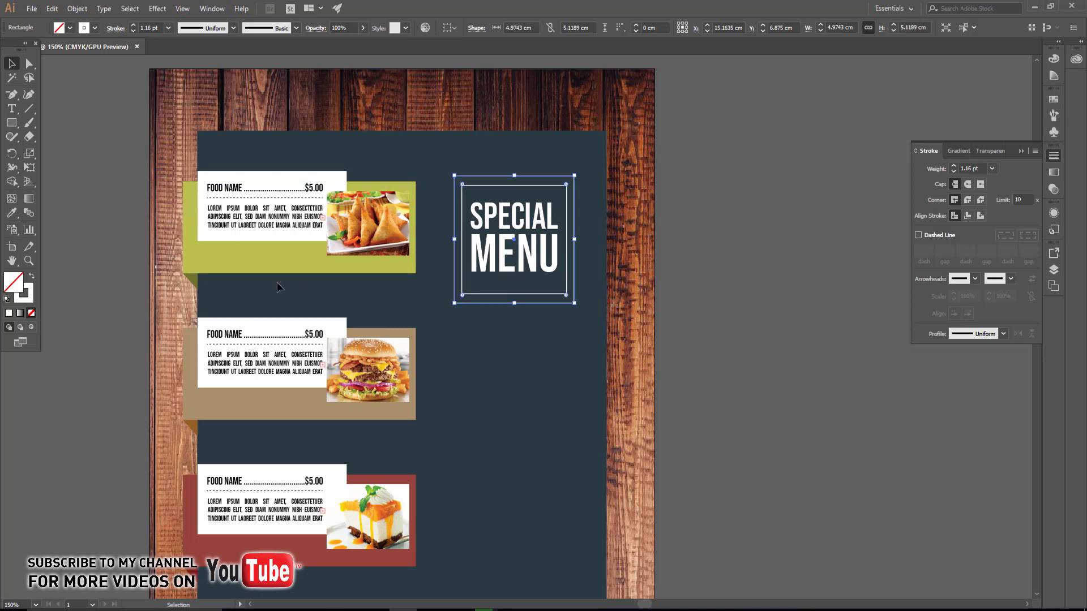
pyautogui.click(12, 213)
pyautogui.click(238, 250)
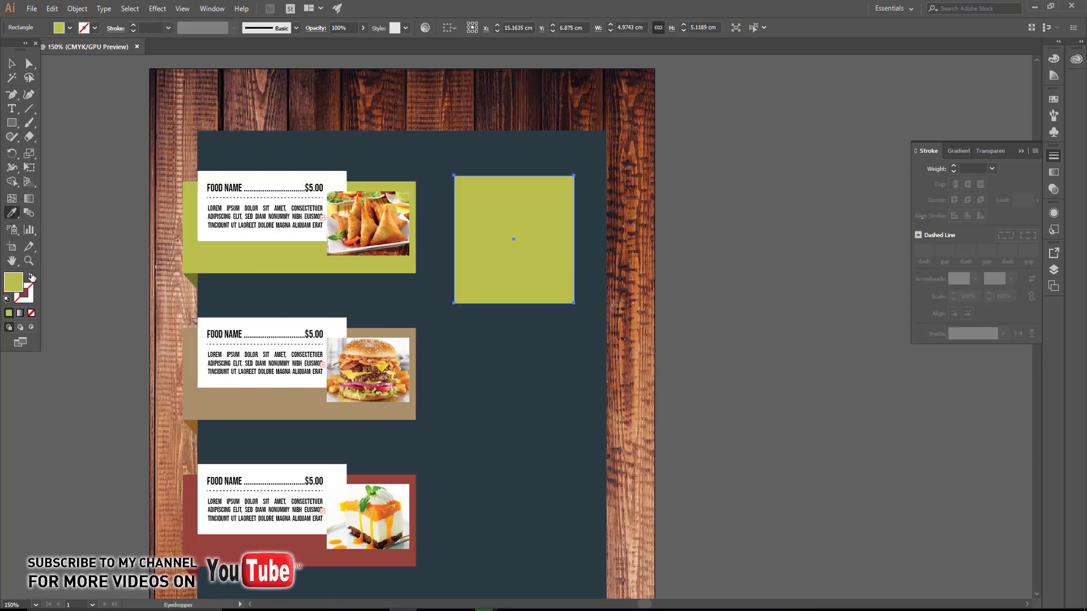
pyautogui.click(32, 276)
pyautogui.click(11, 63)
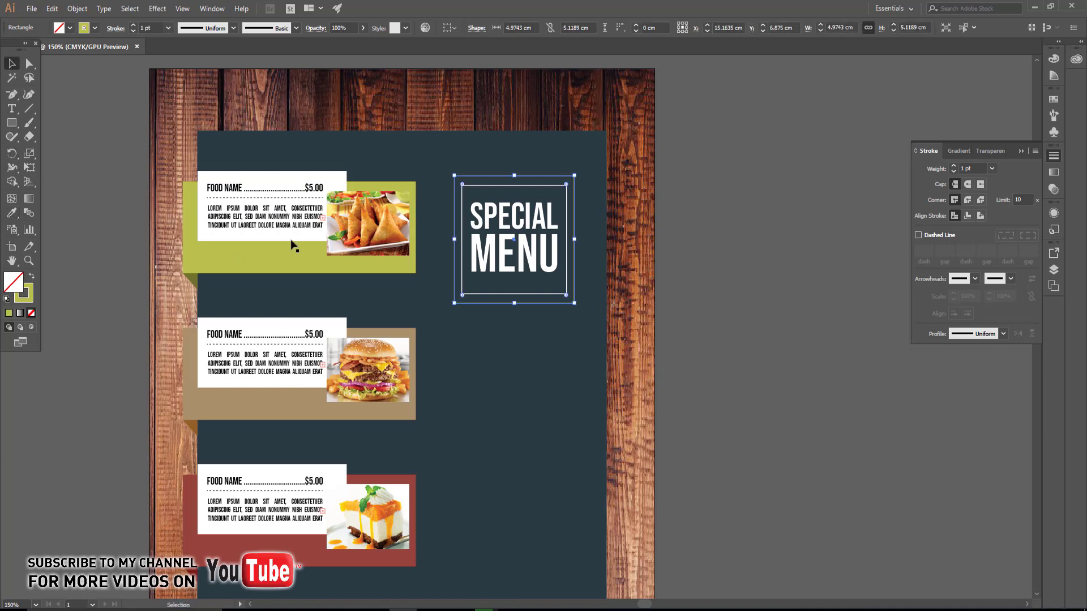
pyautogui.click(488, 358)
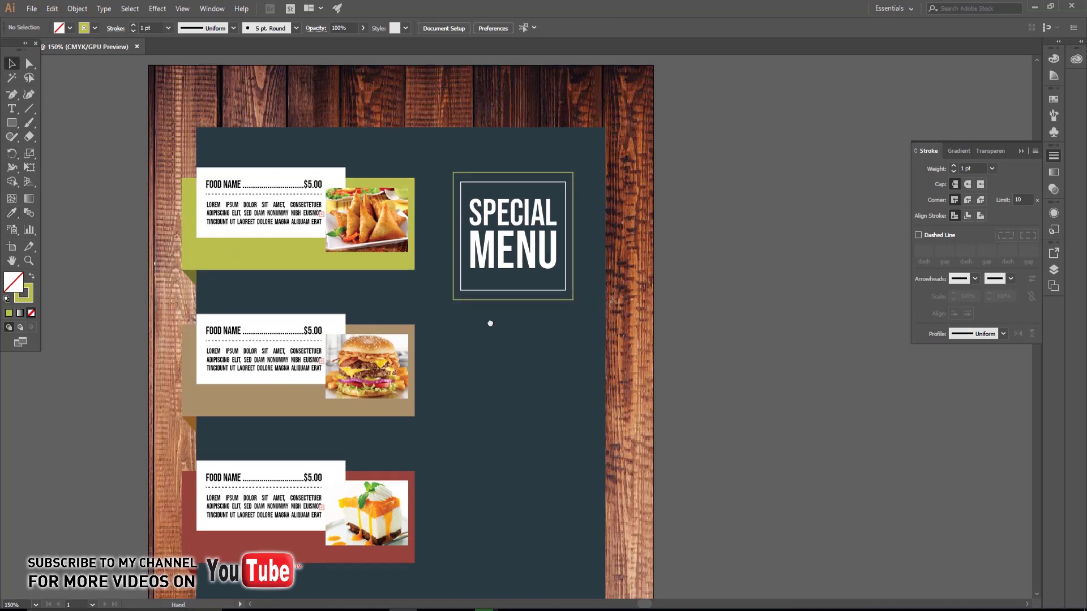
pyautogui.scroll(-1, 490, 320)
# Duplicate the title below the frame and retype it as SPECIAL PROMO / UP TO / 40%
pyautogui.moveTo(494, 179); pyautogui.dragTo(494, 302)
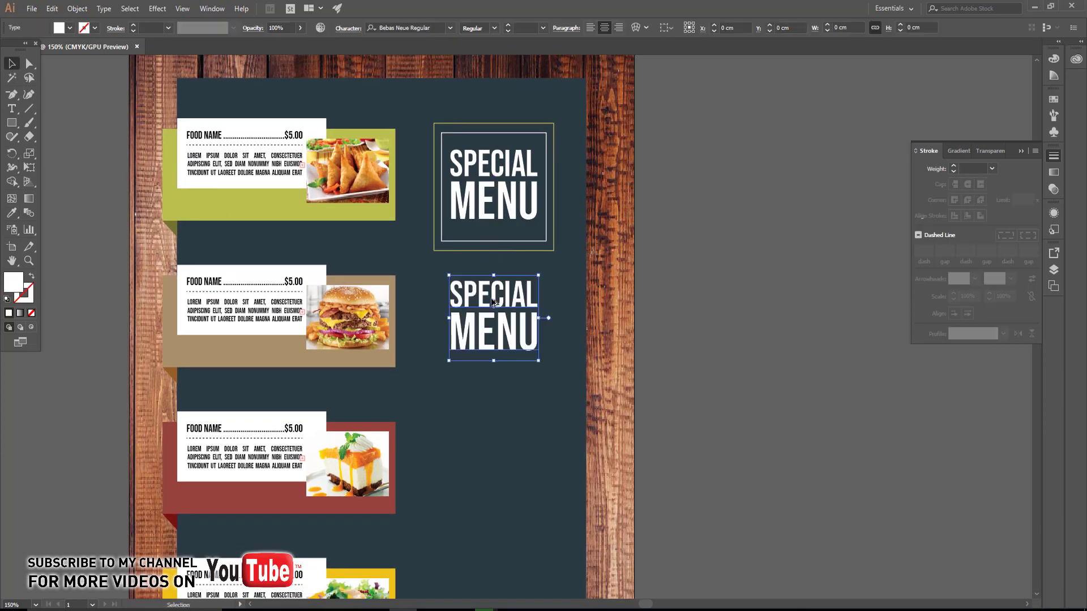
pyautogui.doubleClick(489, 293)
pyautogui.hotkey('ctrl', 'a')
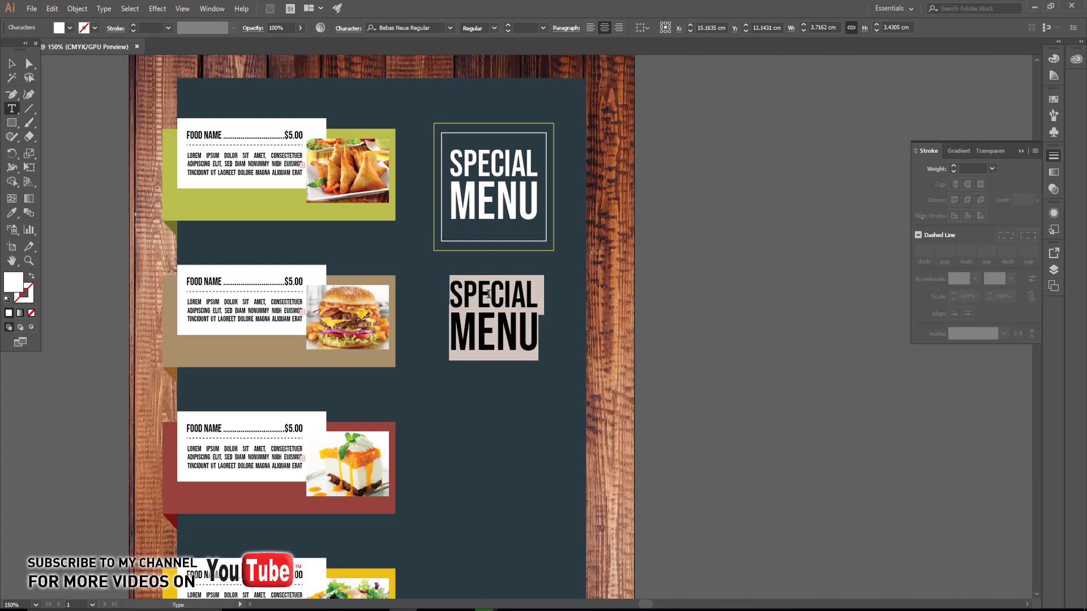
pyautogui.press('Right')
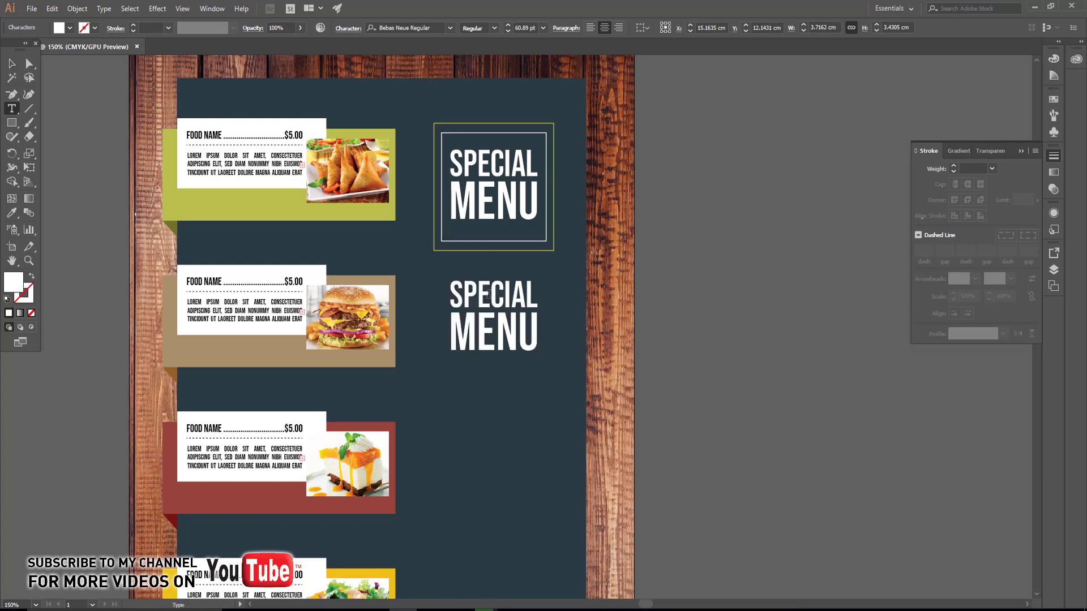
pyautogui.press('BackSpace')
pyautogui.press('BackSpace')
pyautogui.press('BackSpace')
pyautogui.press('BackSpace')
pyautogui.press('BackSpace')
pyautogui.press('BackSpace')
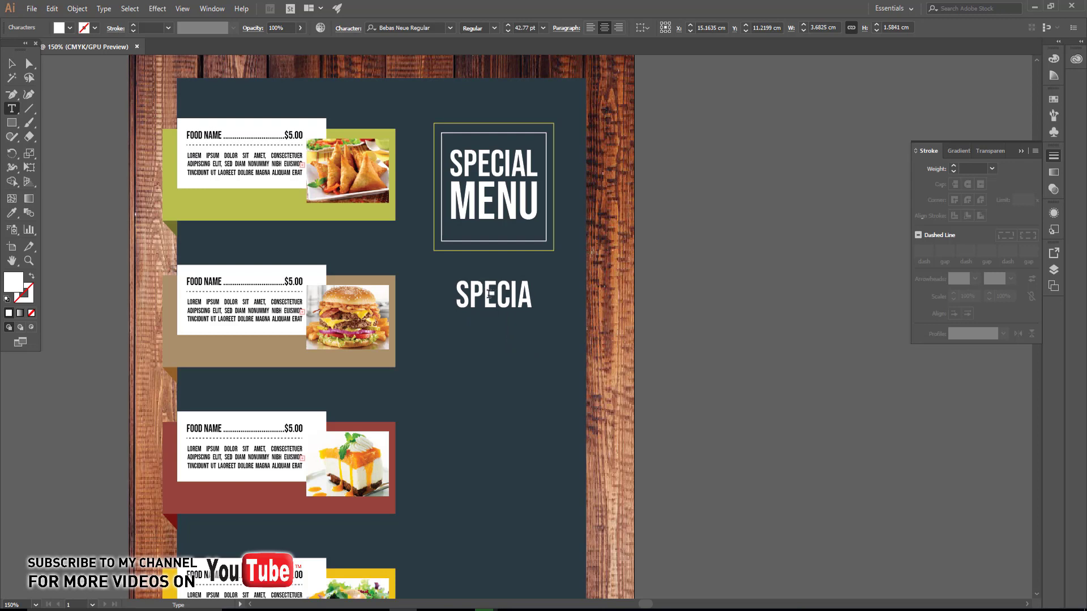
pyautogui.write('L PRO')
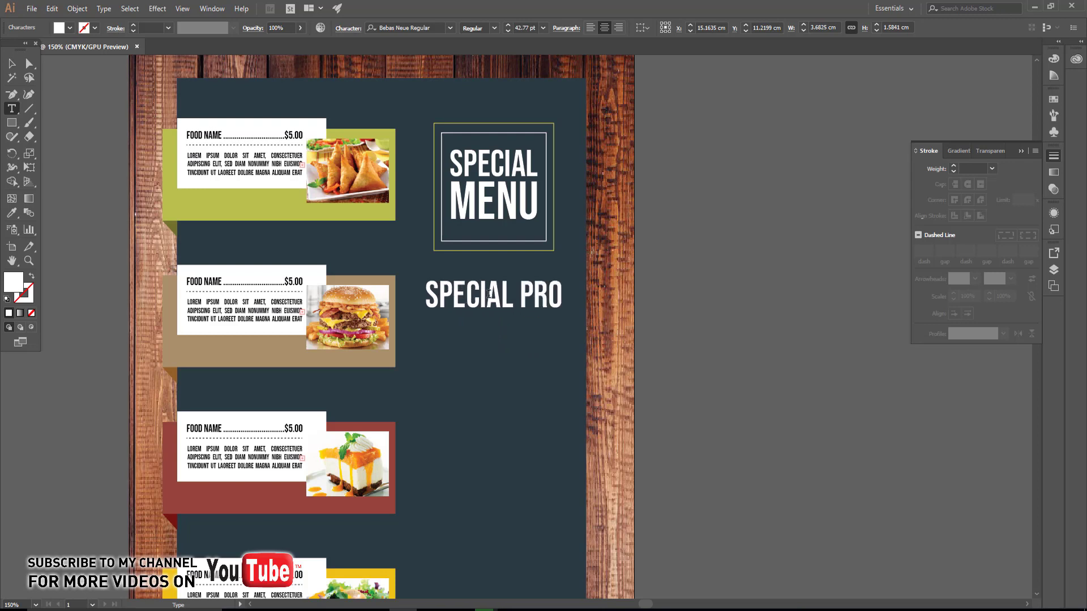
pyautogui.write('MO')
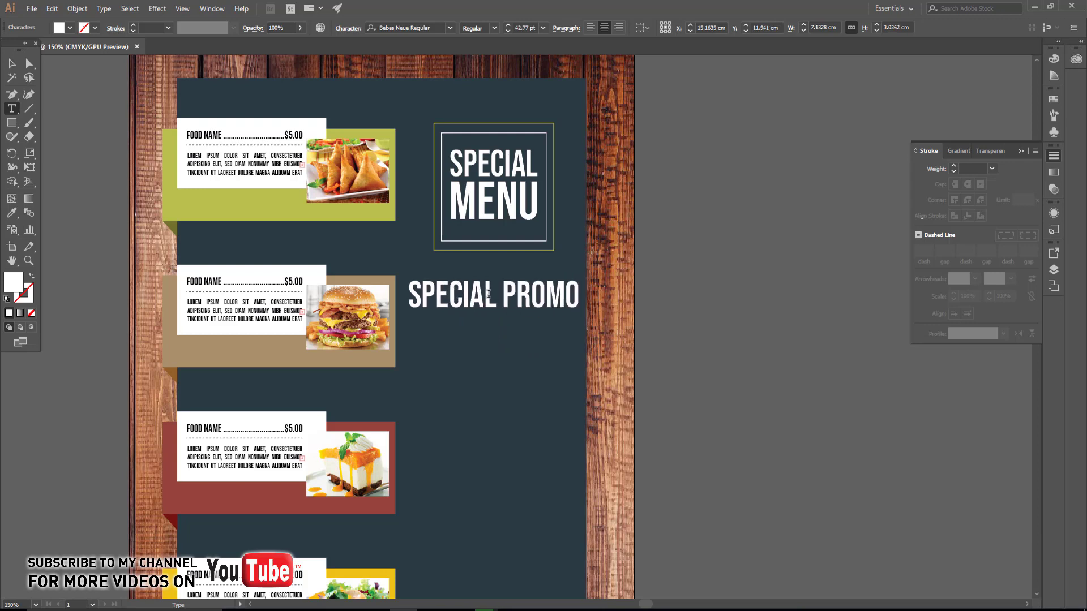
pyautogui.press('Return')
pyautogui.write('UP T')
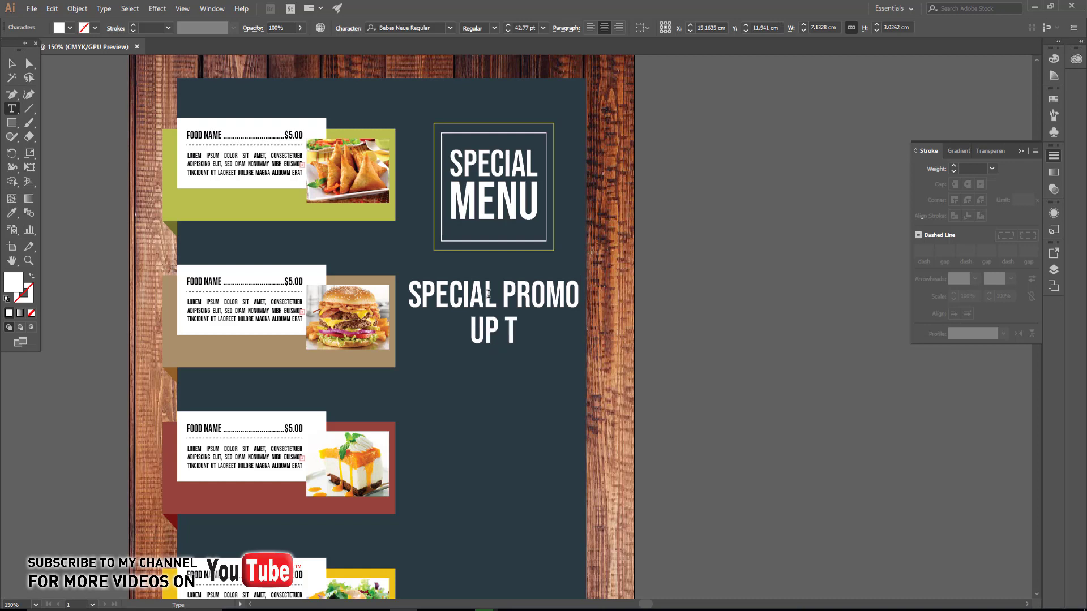
pyautogui.write('O')
pyautogui.press('Return')
pyautogui.write('$')
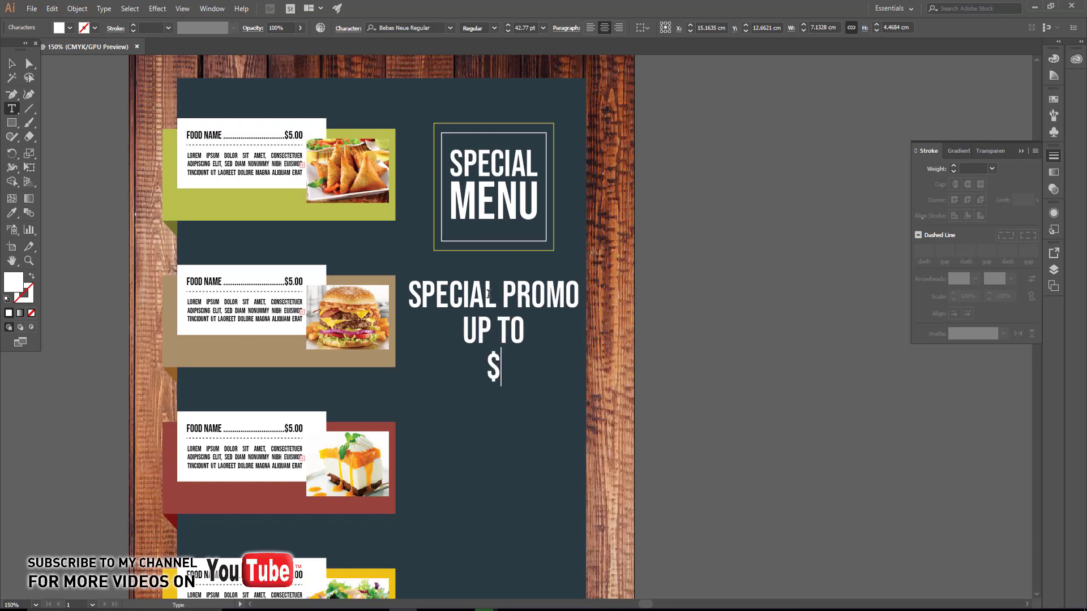
pyautogui.write('%')
pyautogui.press('BackSpace')
pyautogui.write('4')
pyautogui.write('0')
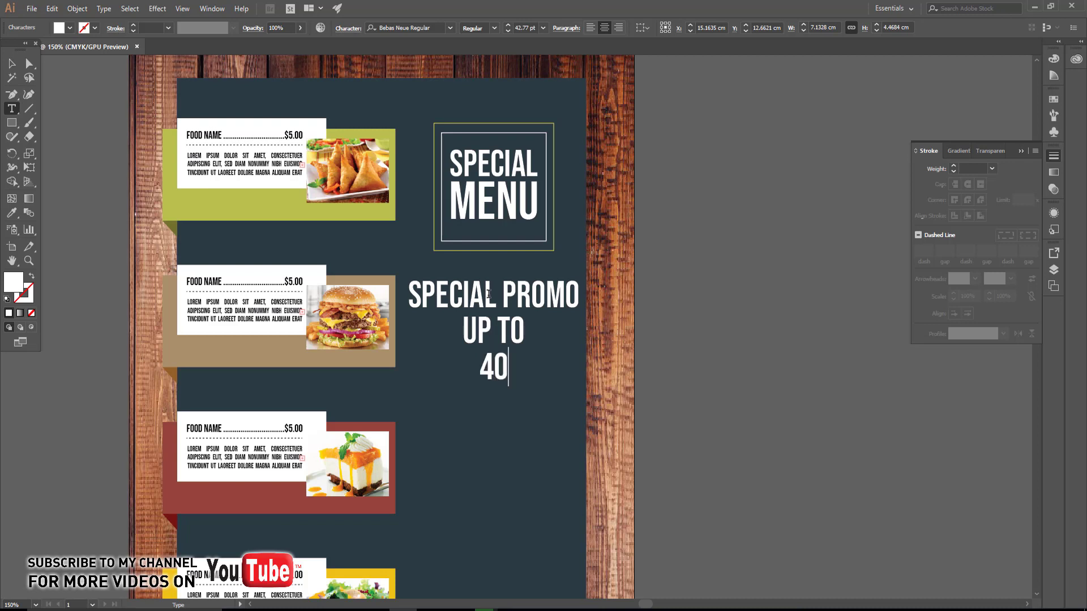
pyautogui.write('%')
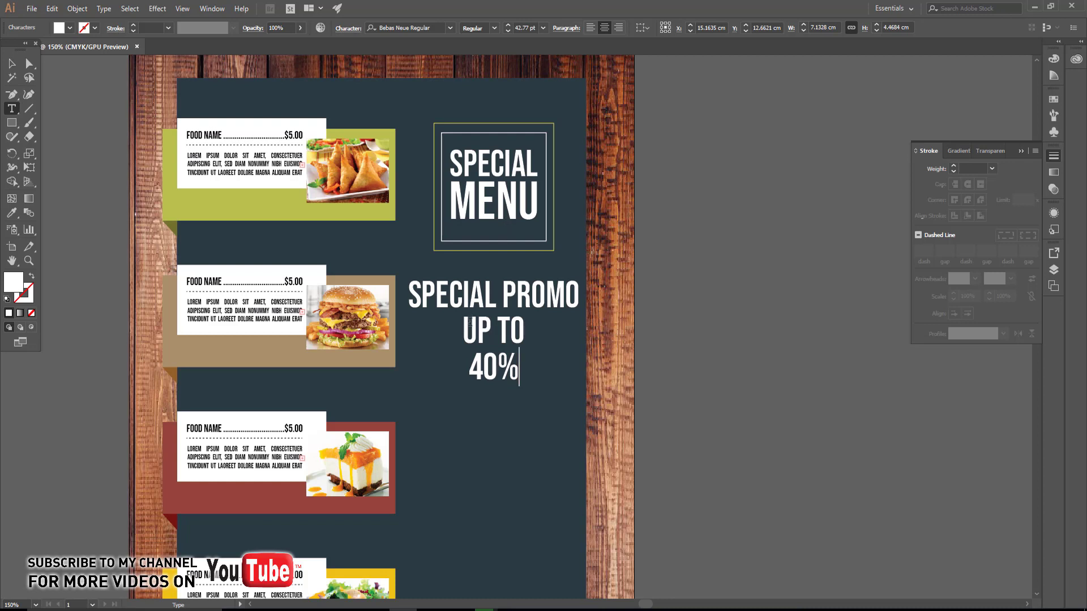
pyautogui.click(12, 64)
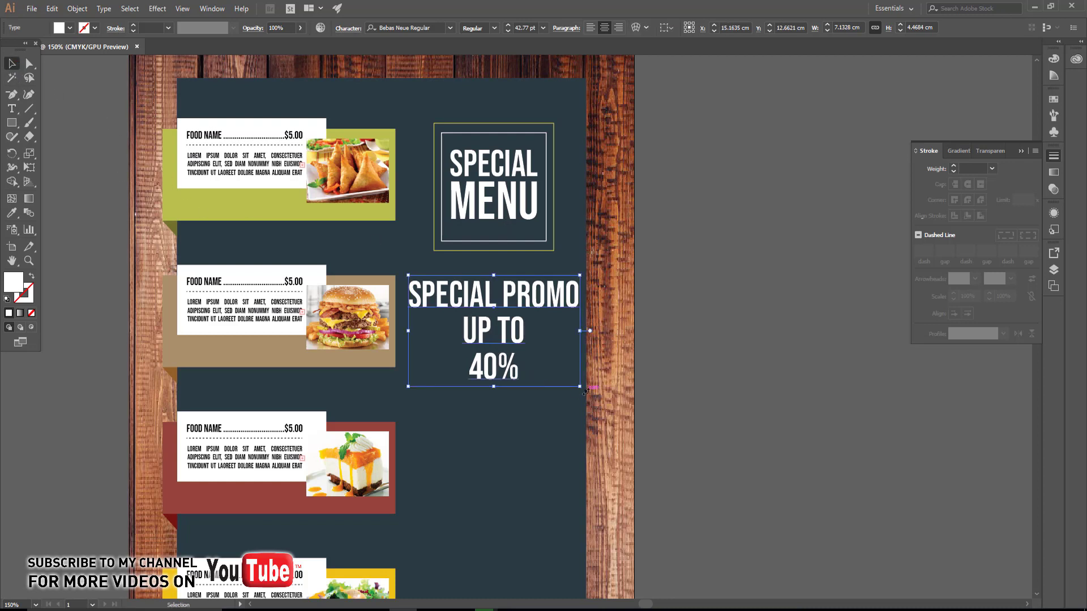
# Shrink the promo block and cut the UP TO and 40% lines out of it
pyautogui.moveTo(581, 389); pyautogui.dragTo(562, 375)
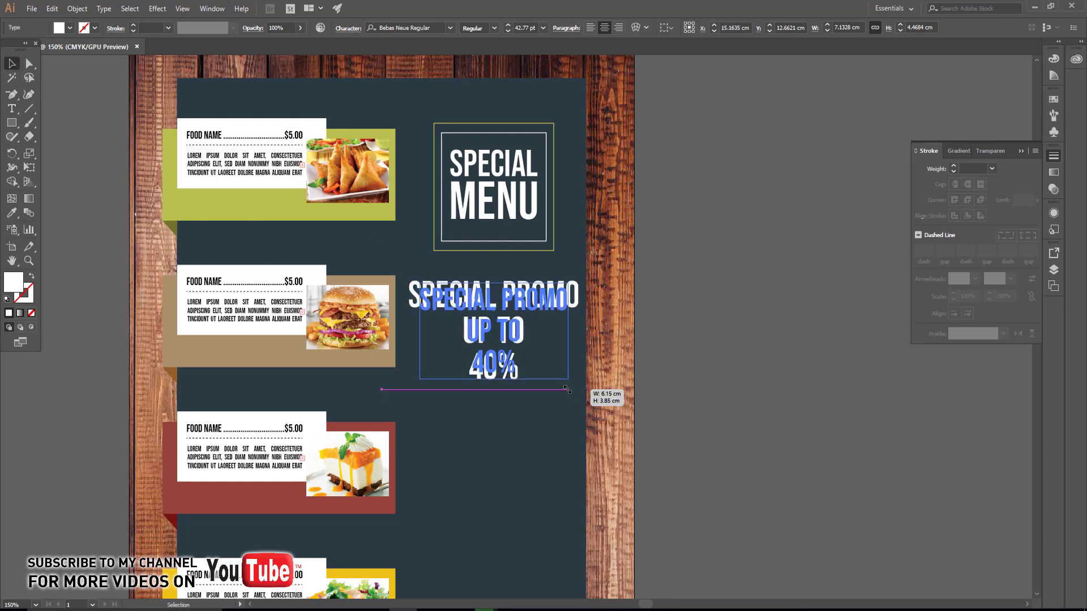
pyautogui.doubleClick(504, 346)
pyautogui.tripleClick(516, 329)
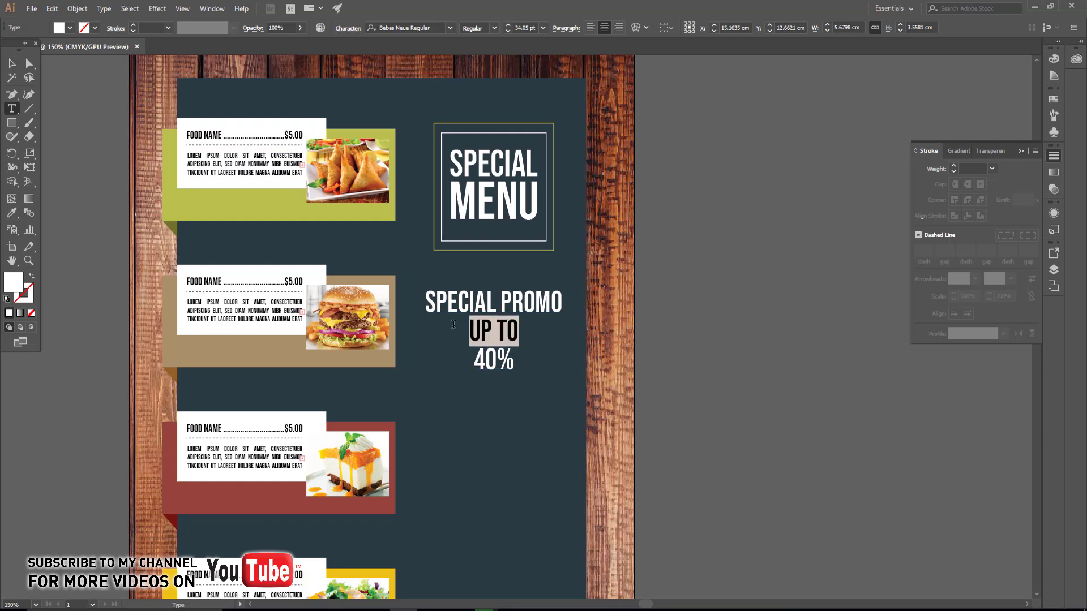
pyautogui.click(508, 26)
pyautogui.write('52')
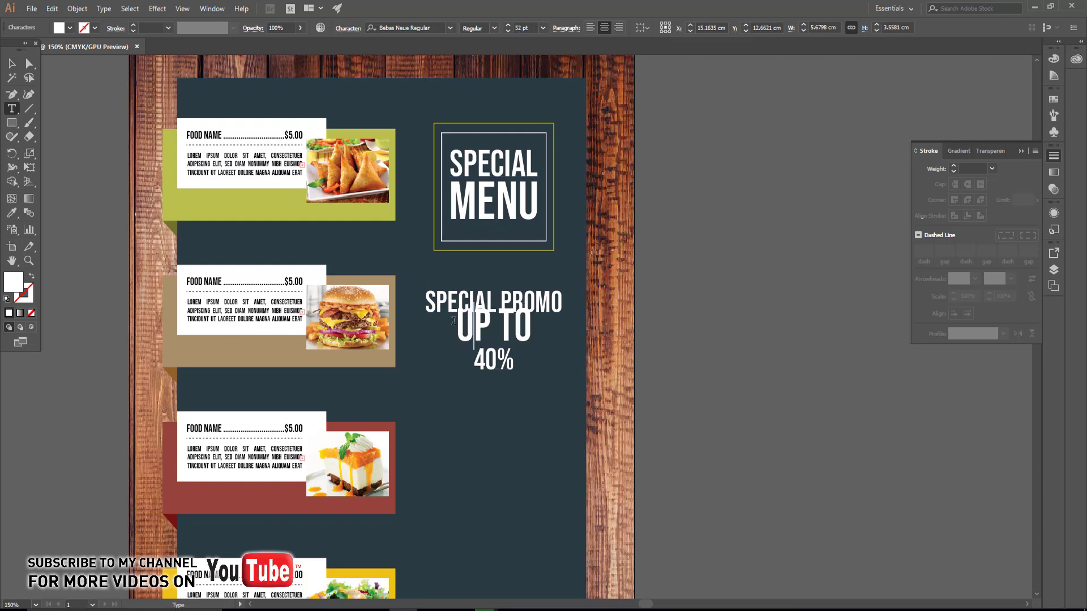
pyautogui.moveTo(518, 362); pyautogui.dragTo(379, 307)
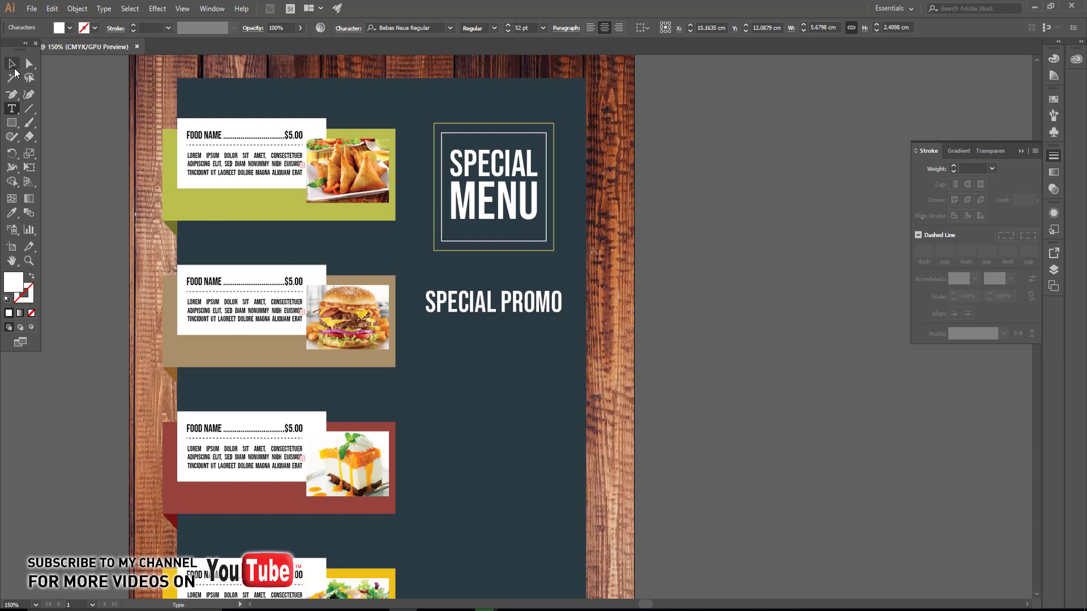
pyautogui.click(12, 65)
pyautogui.click(451, 304)
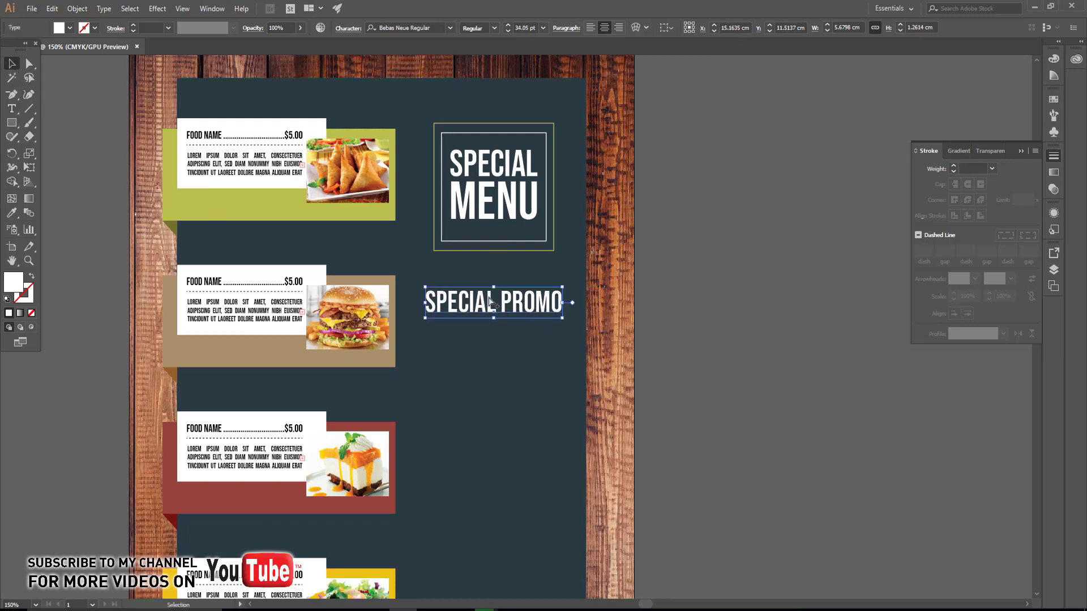
# Make UP TO its own text object below SPECIAL PROMO, enlarged to about 86 pt
pyautogui.moveTo(491, 302); pyautogui.dragTo(490, 347)
pyautogui.doubleClick(490, 346)
pyautogui.tripleClick(490, 347)
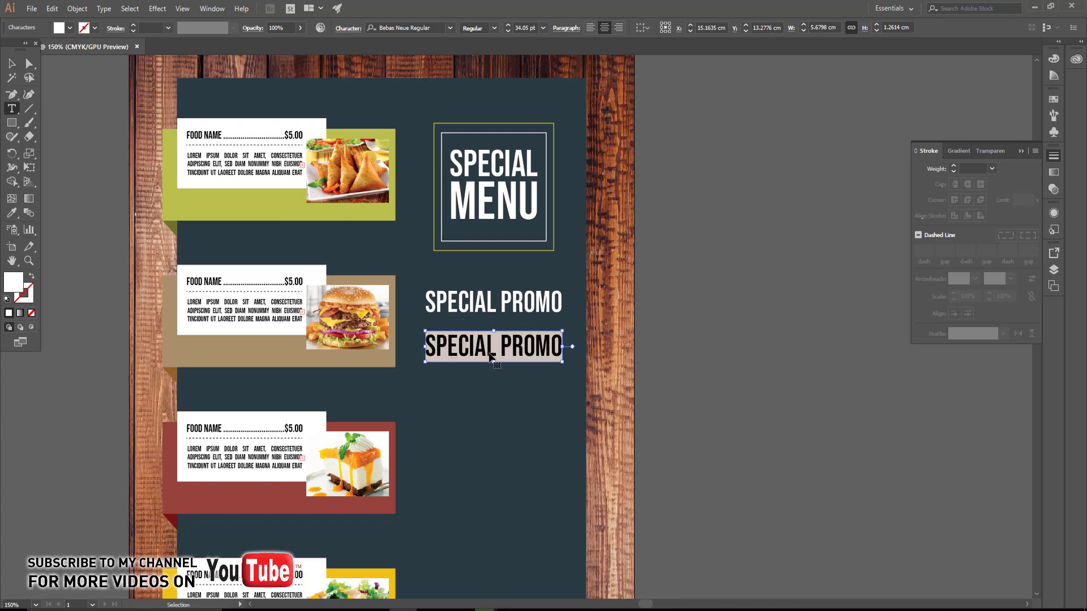
pyautogui.write('UP TO 40%')
pyautogui.moveTo(509, 374); pyautogui.dragTo(459, 374)
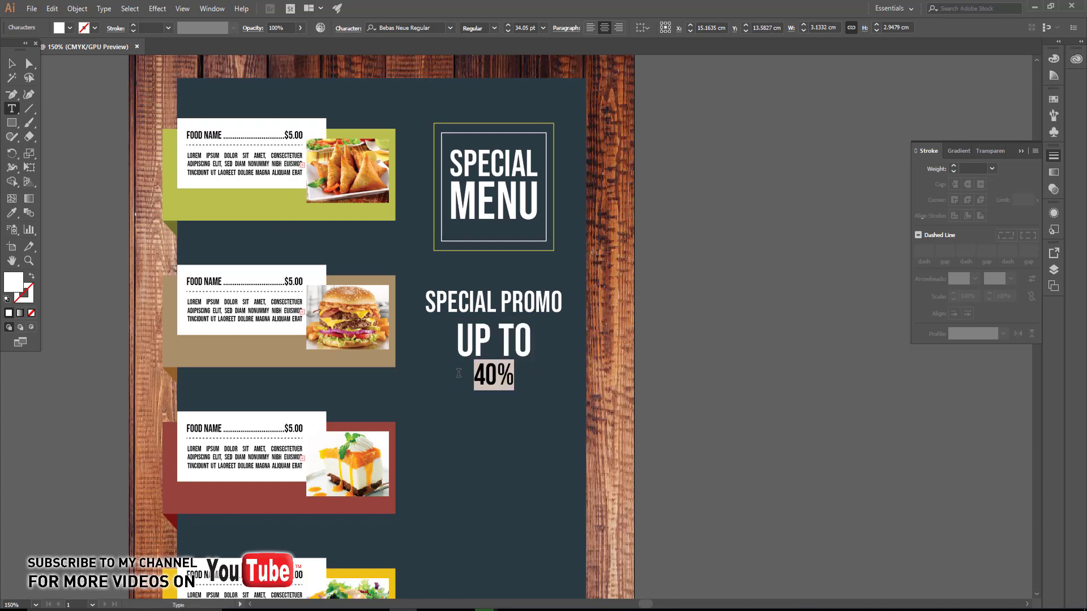
pyautogui.press('BackSpace')
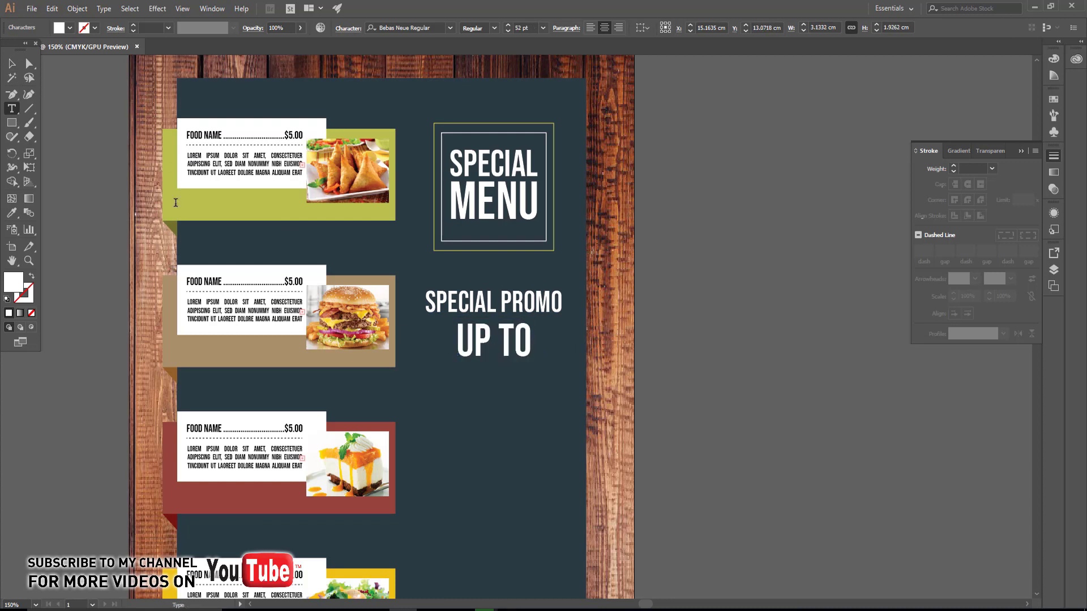
pyautogui.click(12, 64)
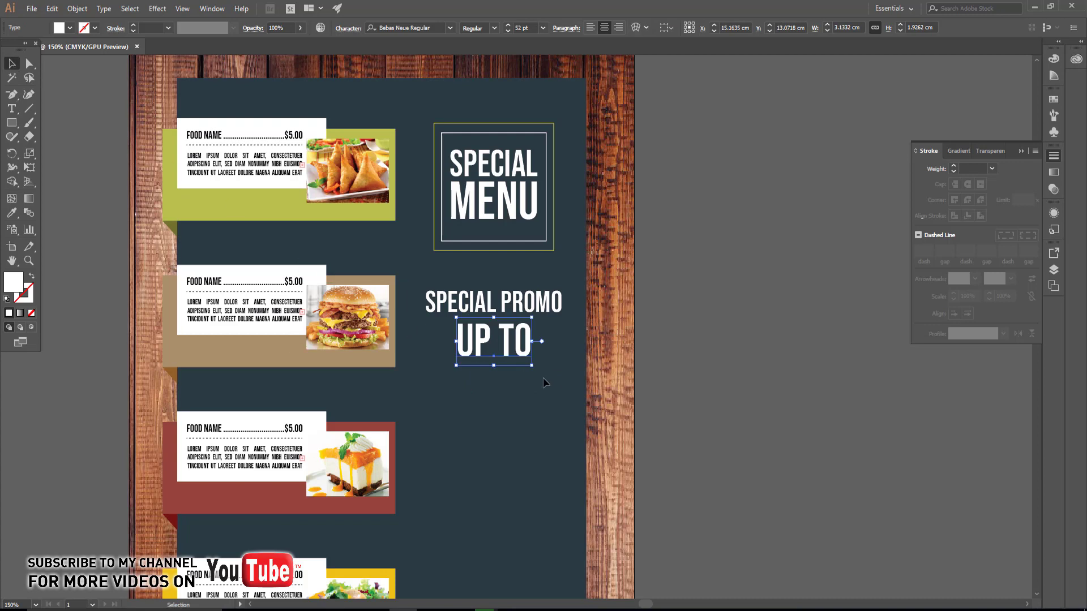
pyautogui.moveTo(534, 368); pyautogui.dragTo(557, 391)
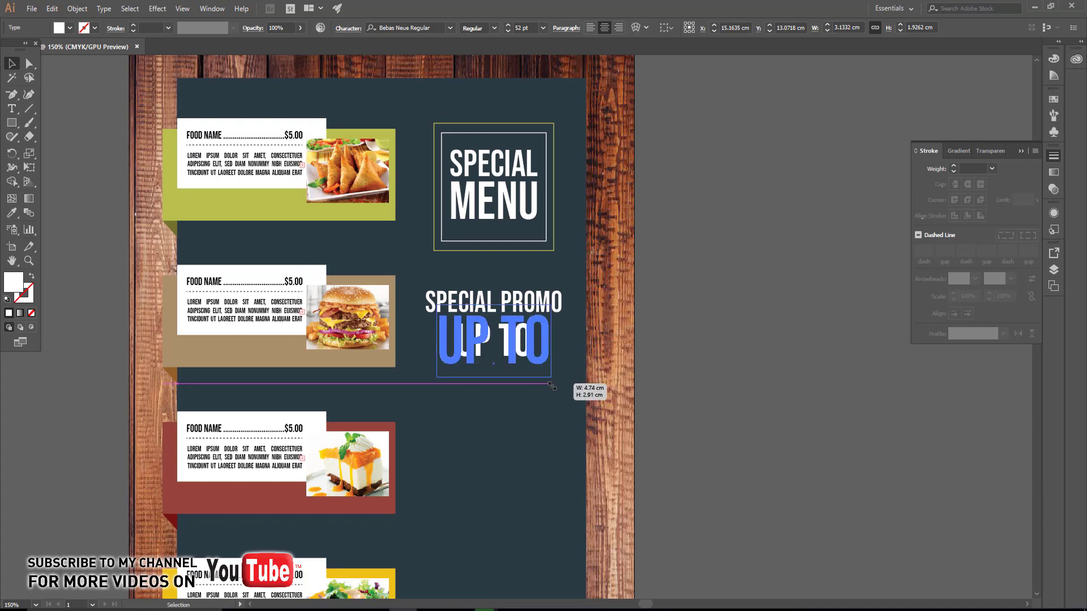
# Shrink SPECIAL PROMO slightly and make a lower copy of UP TO reading 40%
pyautogui.click(548, 306)
pyautogui.moveTo(564, 320)
pyautogui.mouseDown()
pyautogui.moveTo(555, 317)
pyautogui.moveTo(511, 431)
pyautogui.mouseUp()
pyautogui.click(566, 345)
pyautogui.doubleClick(510, 430)
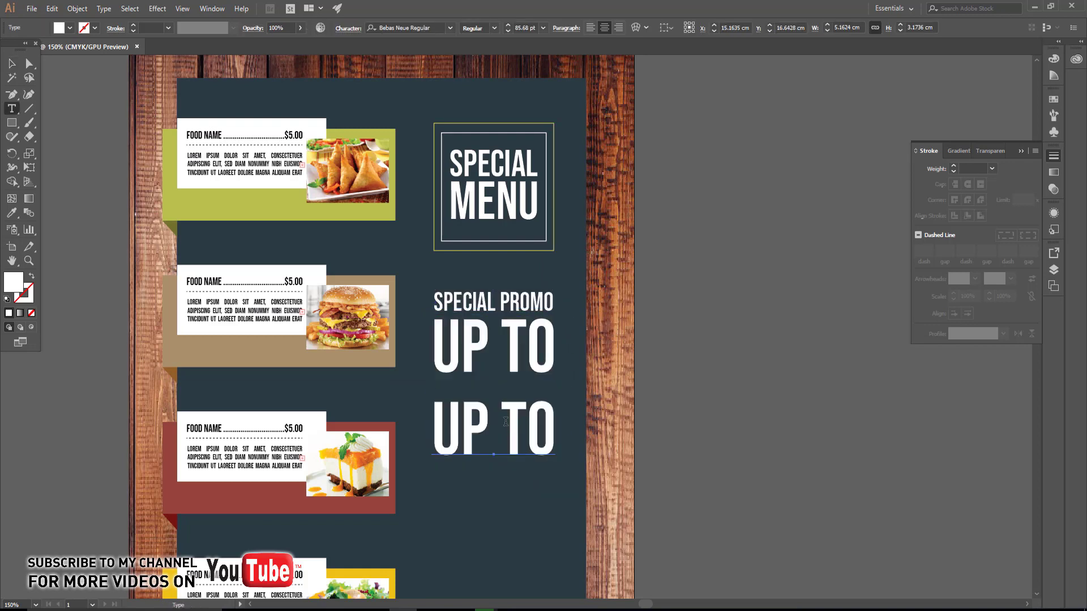
pyautogui.hotkey('ctrl', 'a')
pyautogui.write('40%')
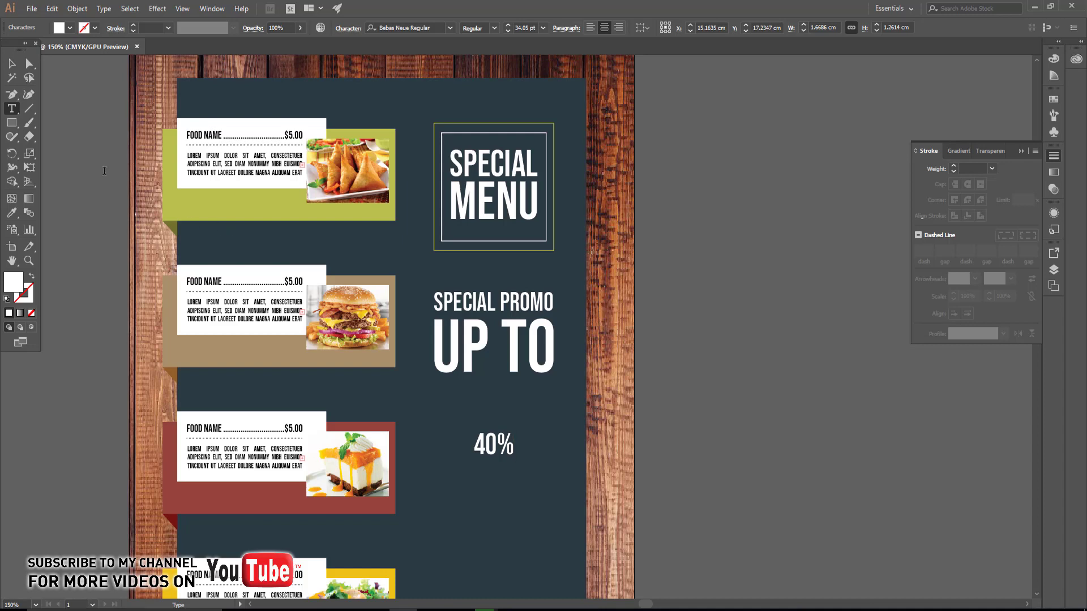
# Enlarge 40% to UP TO's width, place it beneath, and colour it olive green
pyautogui.click(12, 63)
pyautogui.moveTo(515, 458); pyautogui.dragTo(559, 535)
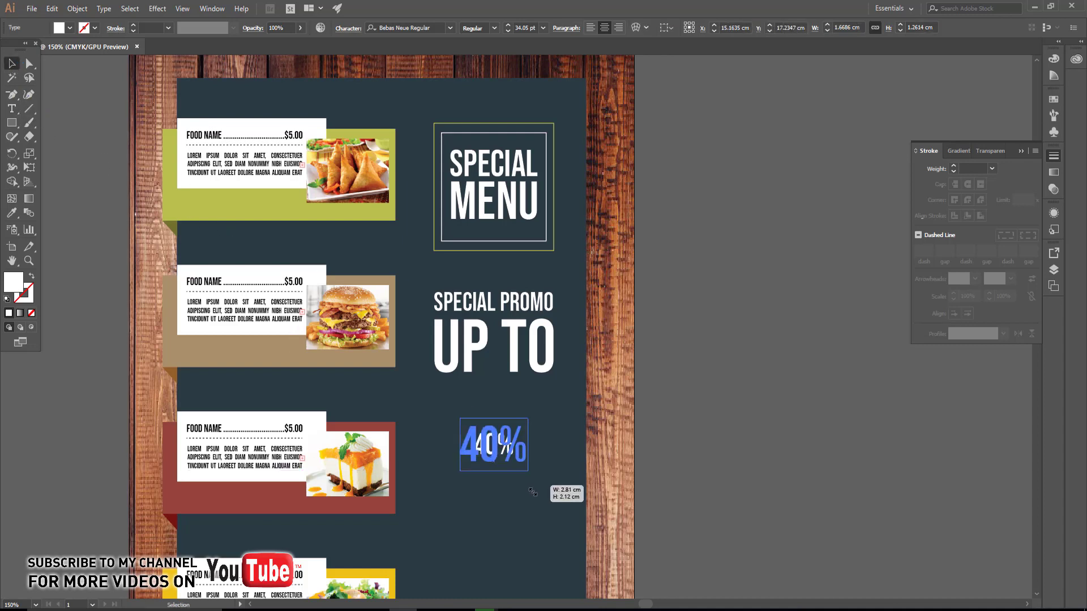
pyautogui.moveTo(524, 444); pyautogui.dragTo(511, 417)
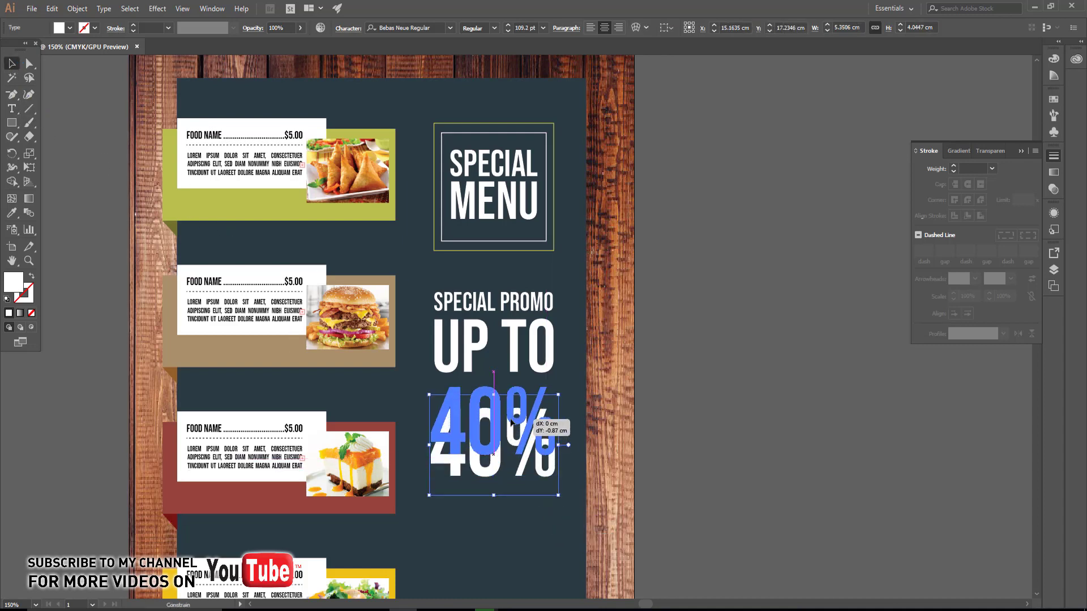
pyautogui.click(12, 213)
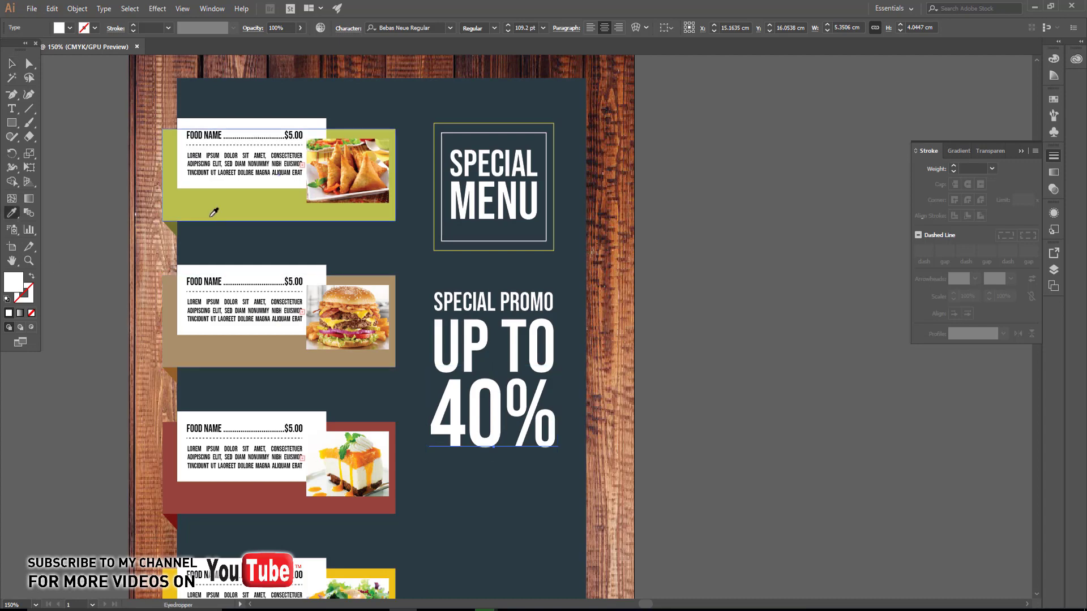
pyautogui.click(215, 210)
pyautogui.click(11, 63)
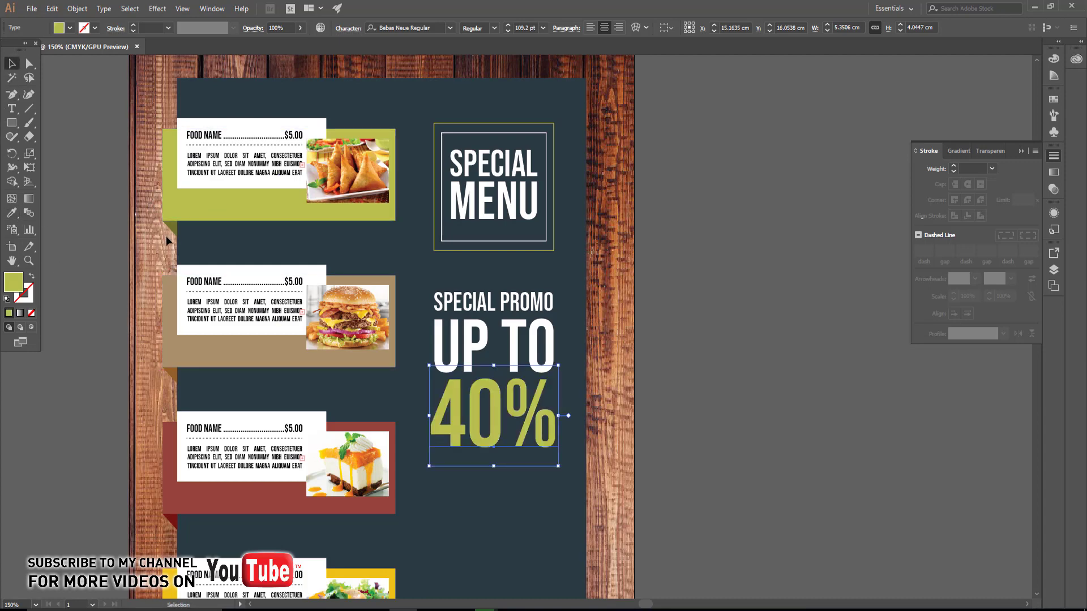
# Add an EVERY WEDNESDAY line below 40%, scaled to the column width
pyautogui.click(444, 488)
pyautogui.moveTo(502, 434); pyautogui.dragTo(481, 355)
pyautogui.click(482, 260)
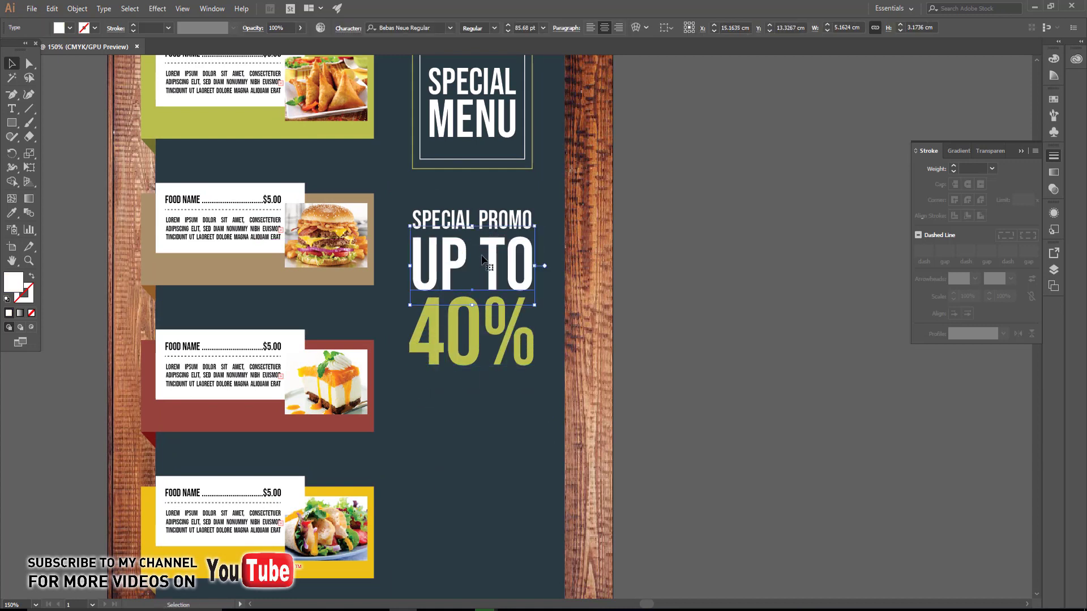
pyautogui.moveTo(490, 221); pyautogui.dragTo(492, 382)
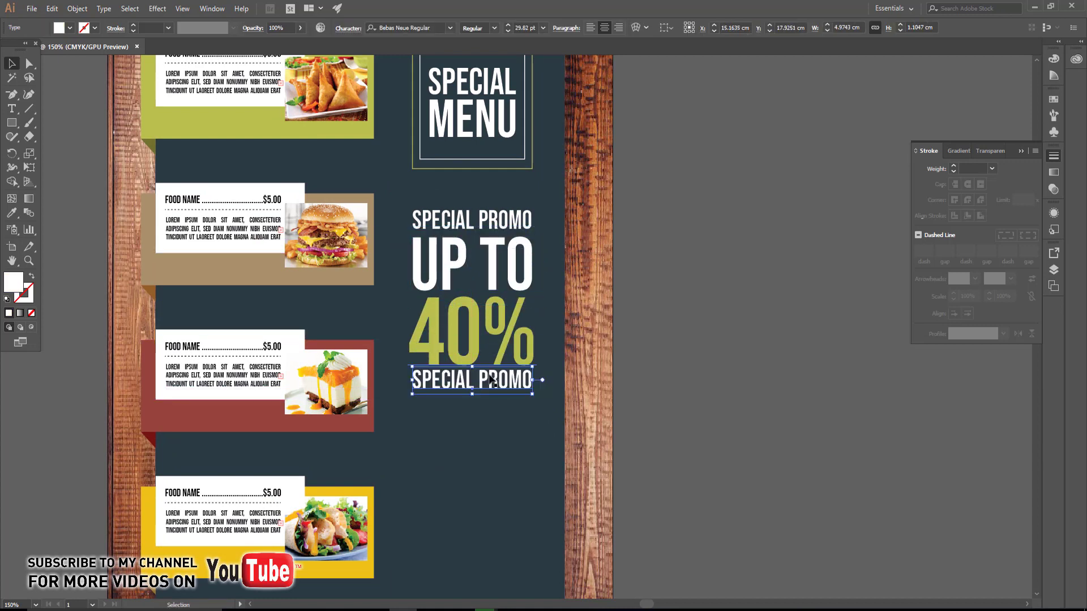
pyautogui.doubleClick(492, 382)
pyautogui.hotkey('ctrl', 'a')
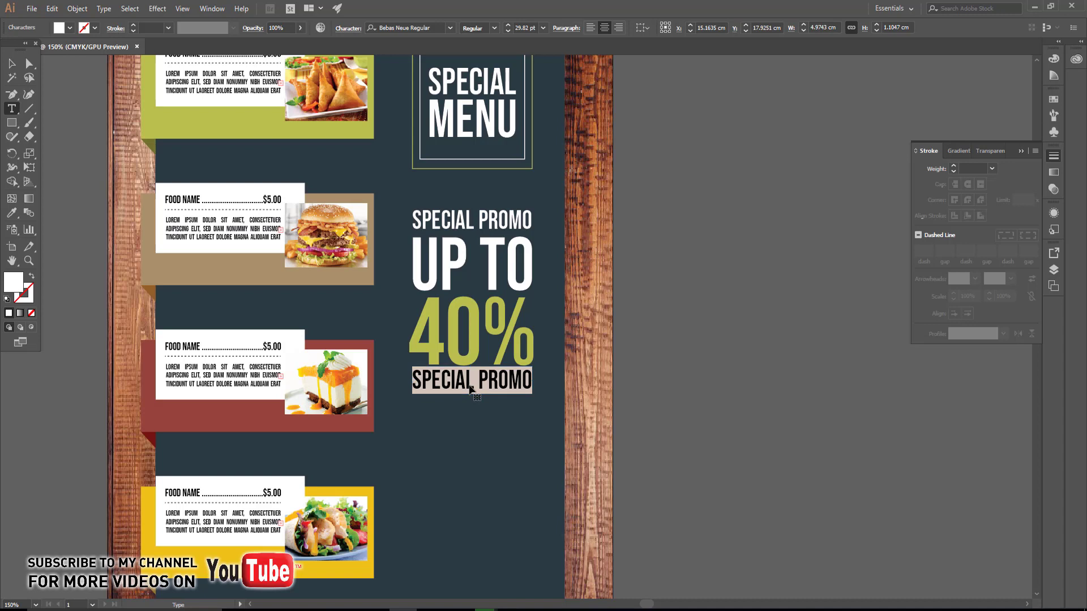
pyautogui.write('EVERY')
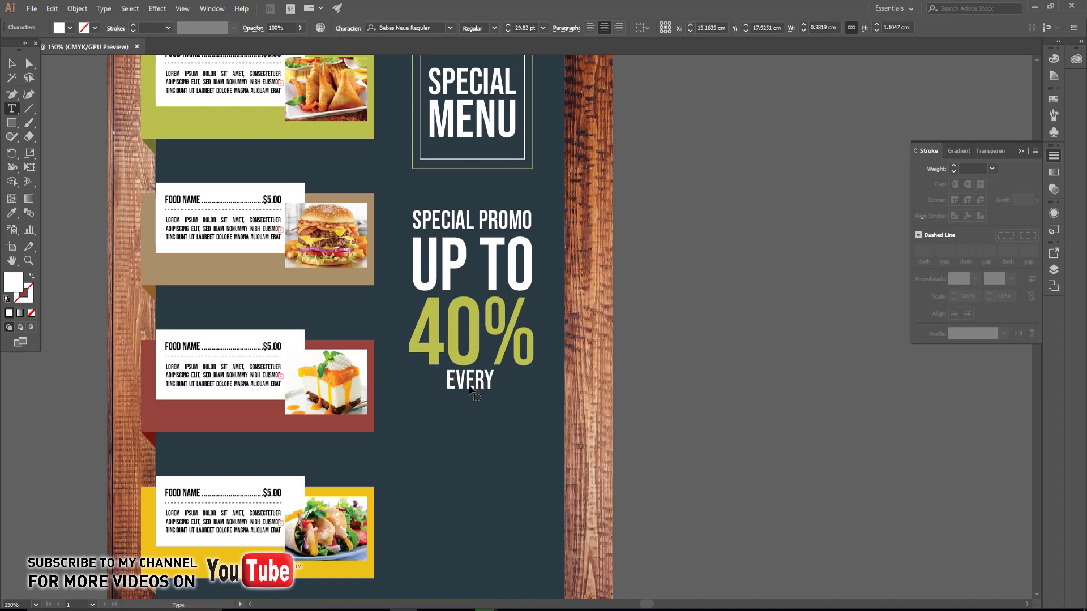
pyautogui.write(' WEEK')
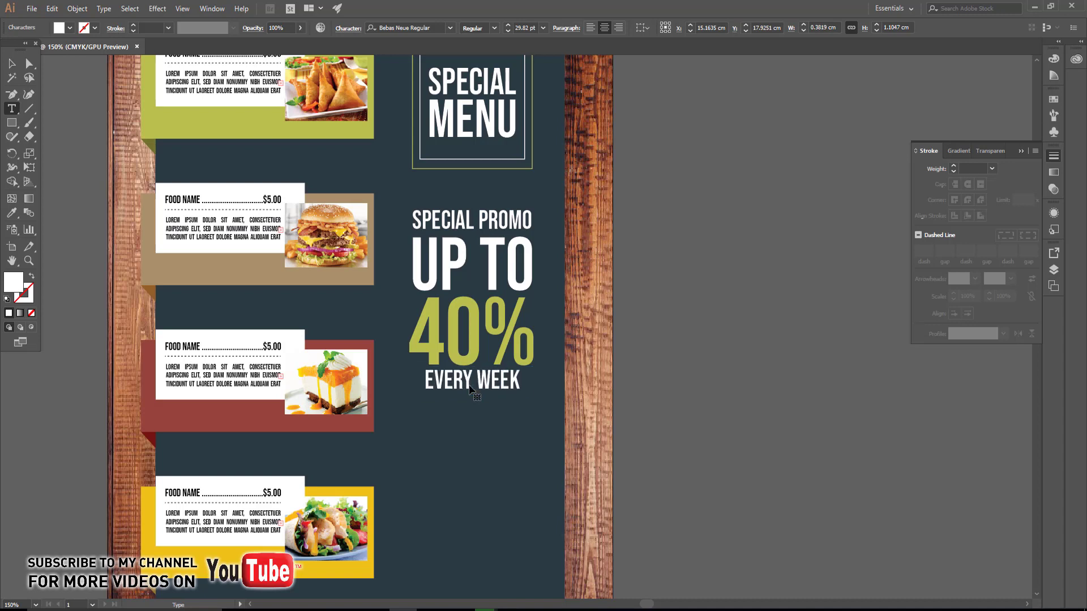
pyautogui.write('EN')
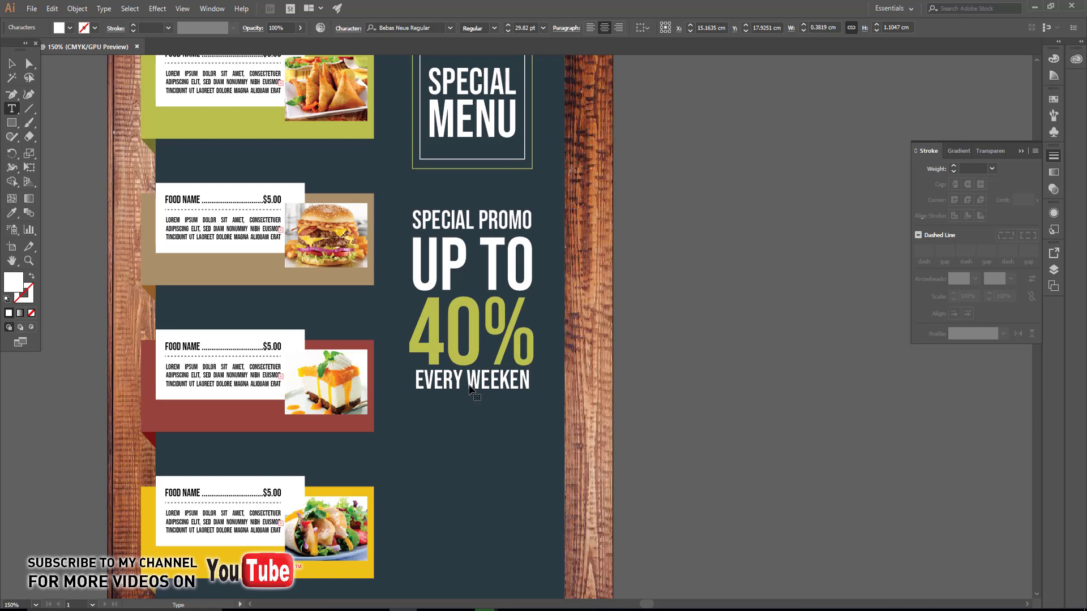
pyautogui.press('BackSpace')
pyautogui.press('BackSpace')
pyautogui.press('BackSpace')
pyautogui.press('BackSpace')
pyautogui.press('BackSpace')
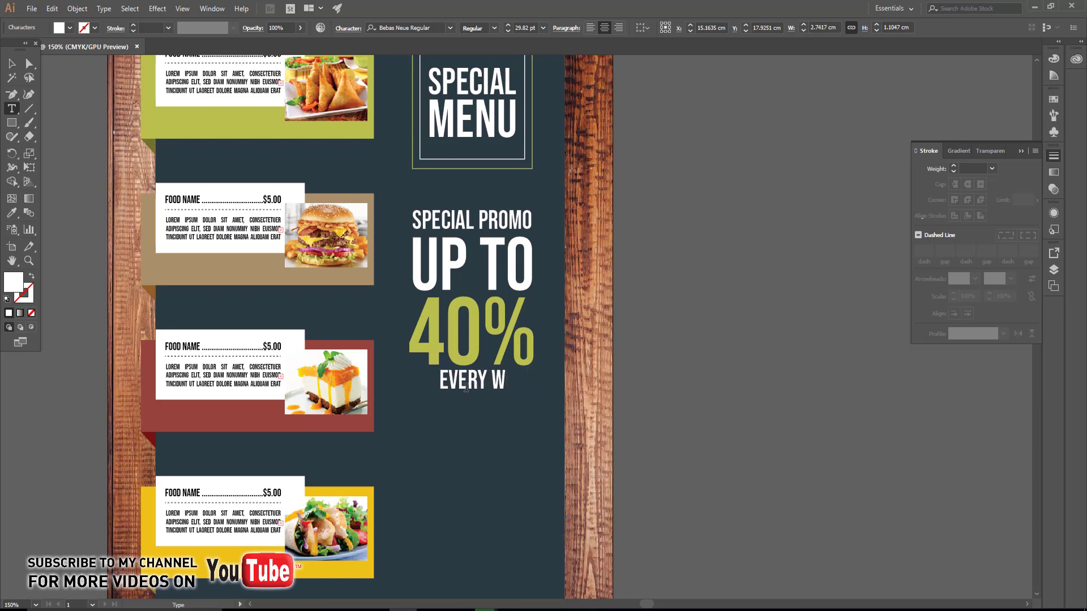
pyautogui.press('BackSpace')
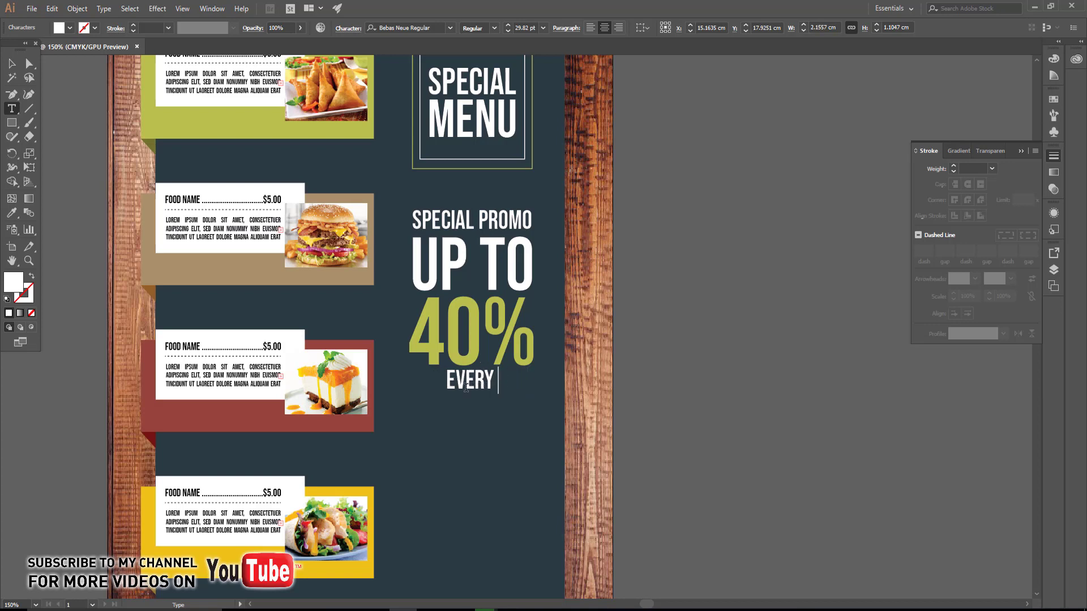
pyautogui.write('WEDN')
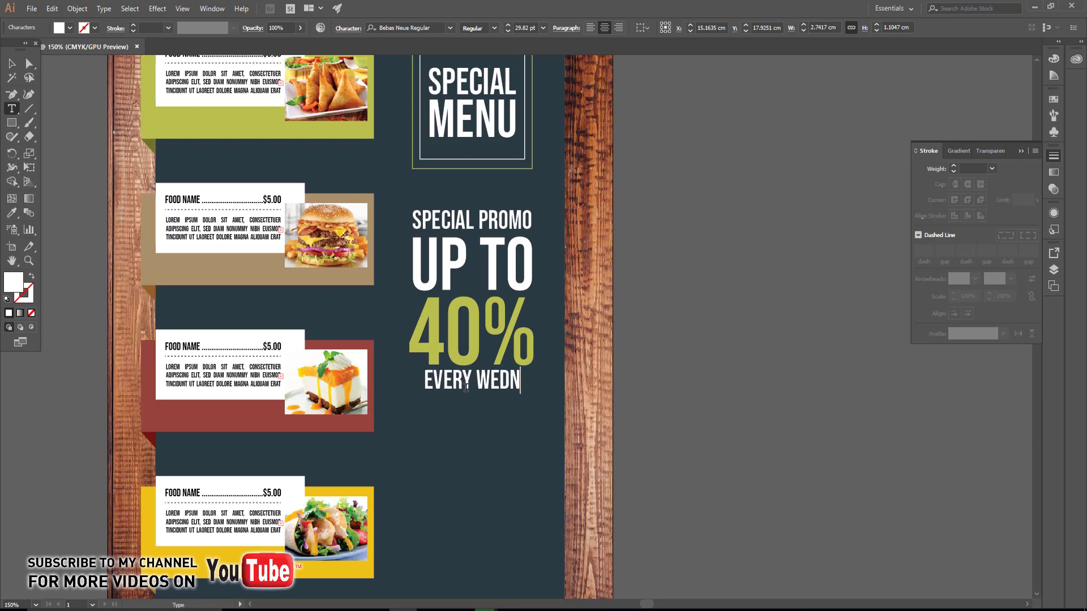
pyautogui.write('ESDAY')
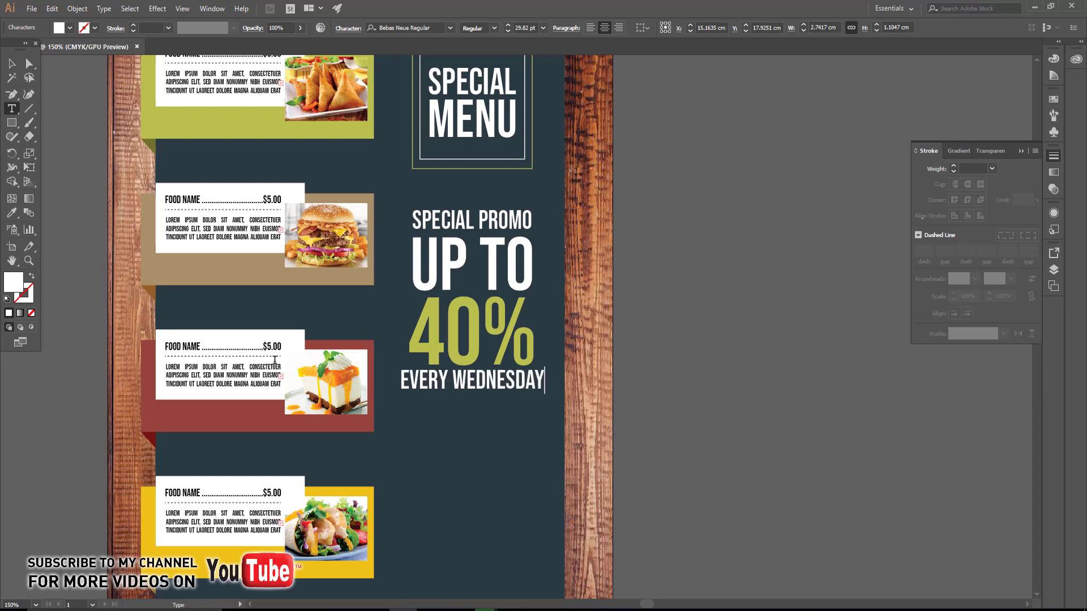
pyautogui.click(11, 63)
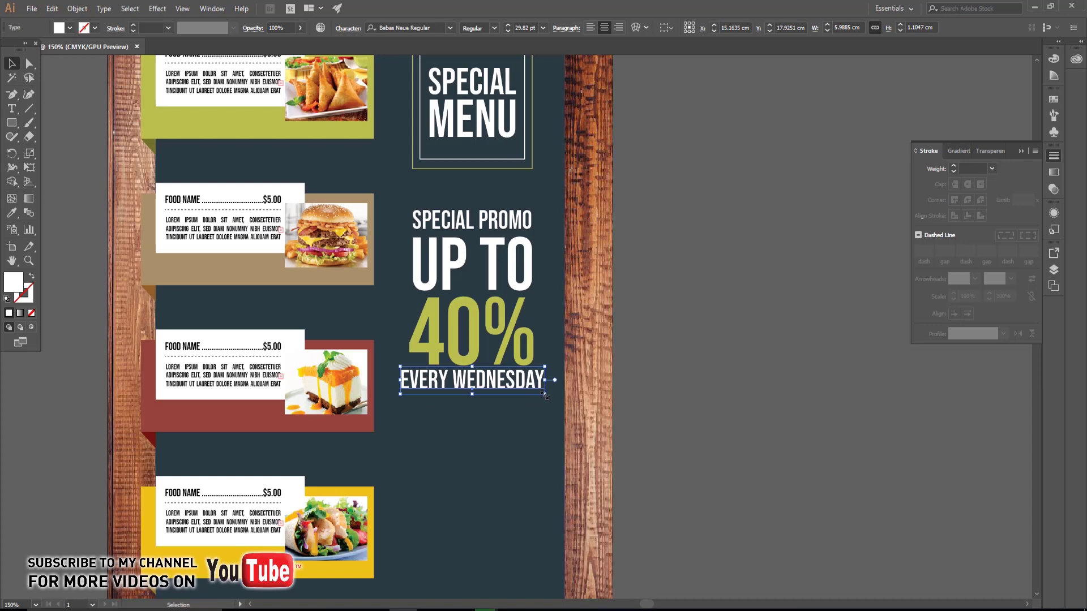
pyautogui.moveTo(545, 397)
pyautogui.mouseDown()
pyautogui.moveTo(508, 381)
pyautogui.moveTo(505, 348)
pyautogui.mouseUp()
# Add an AT 8PM line under EVERY WEDNESDAY, then copy SPECIAL PROMO below it
pyautogui.moveTo(456, 218); pyautogui.dragTo(451, 380)
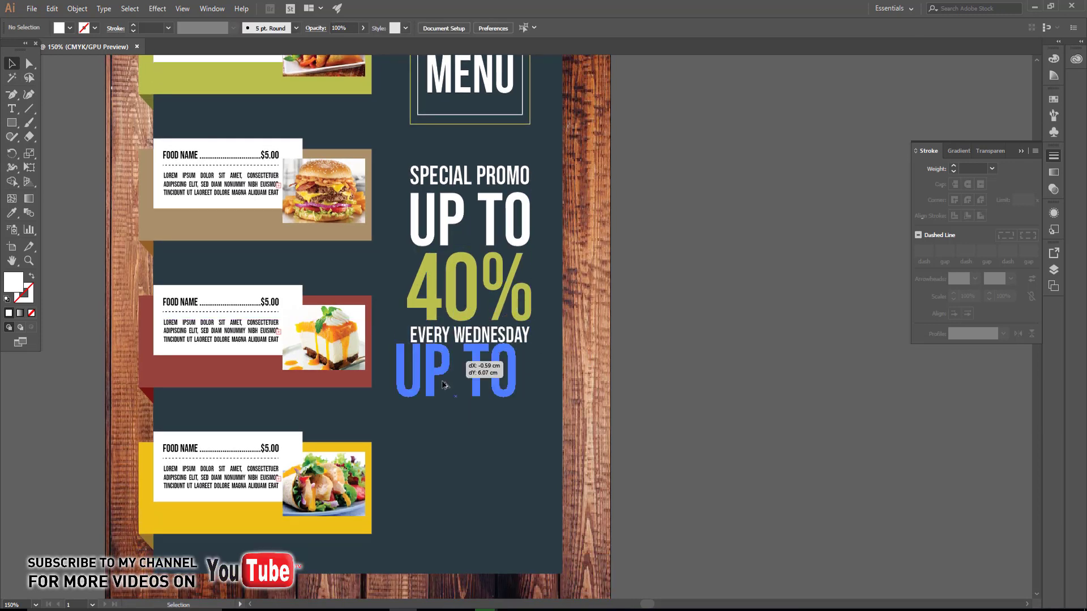
pyautogui.doubleClick(451, 380)
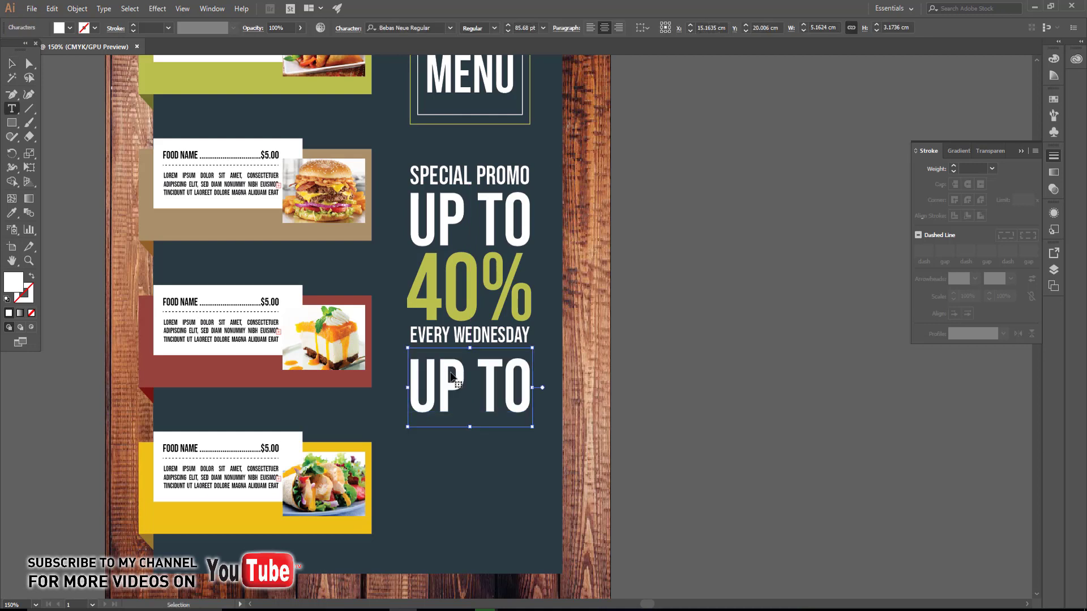
pyautogui.hotkey('ctrl', 'a')
pyautogui.write('A')
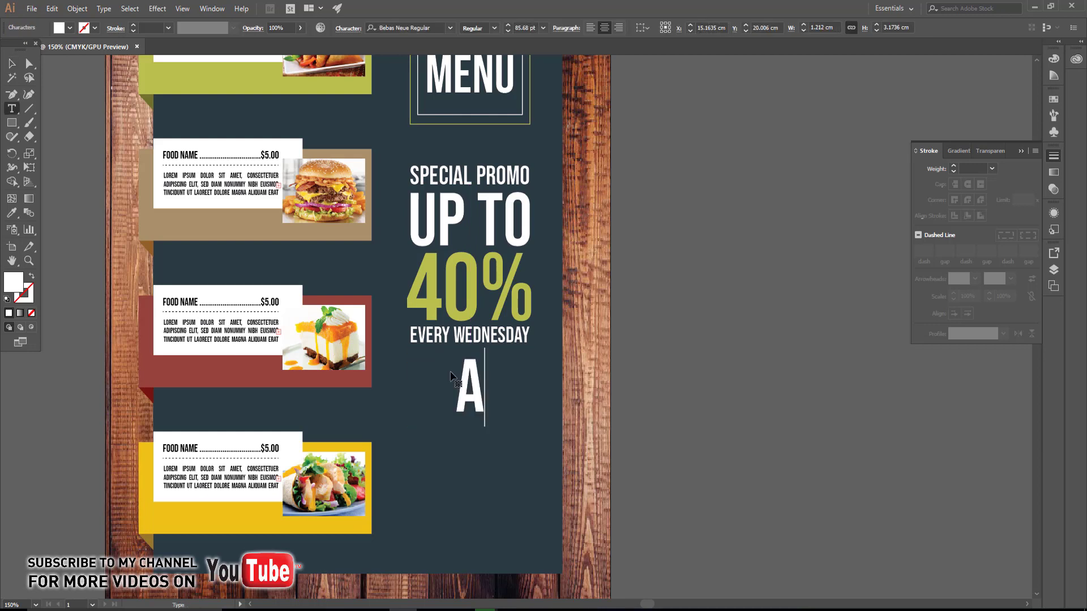
pyautogui.write('T')
pyautogui.write(' 8PM')
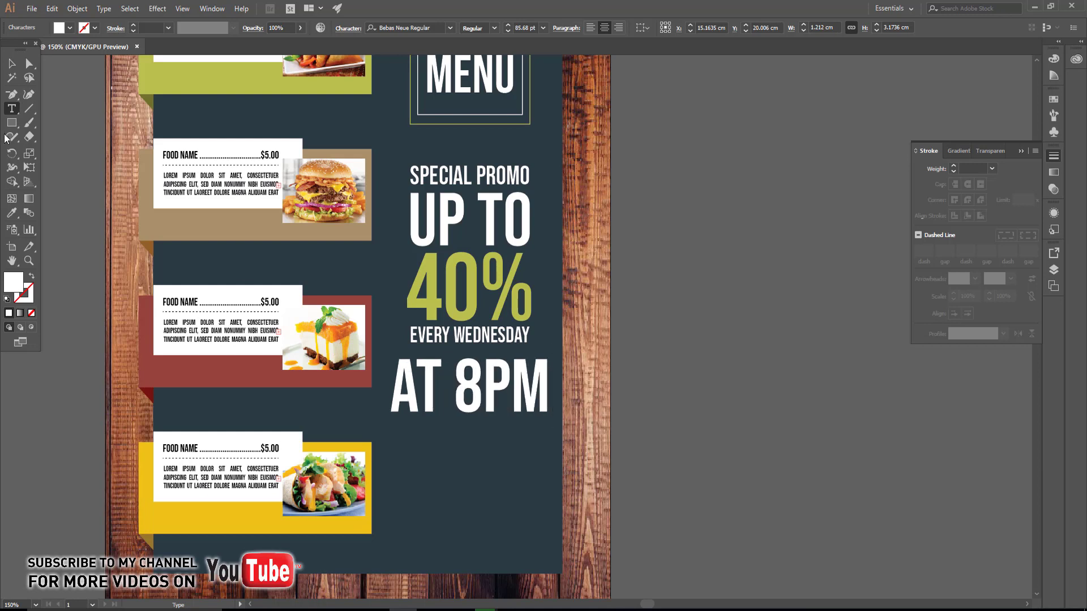
pyautogui.click(11, 64)
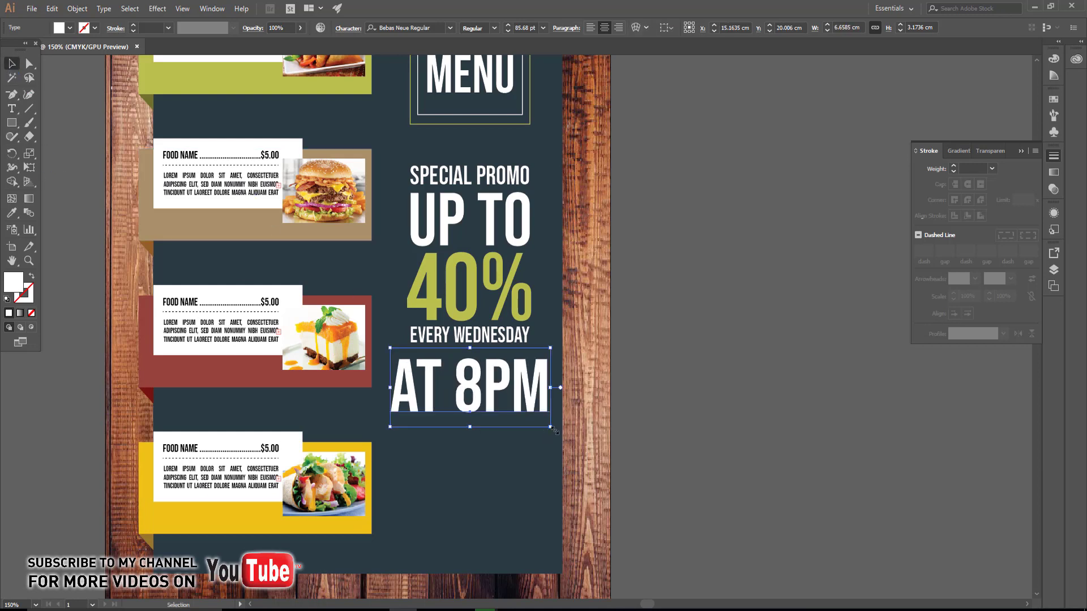
pyautogui.moveTo(555, 432); pyautogui.dragTo(491, 387)
pyautogui.click(455, 451)
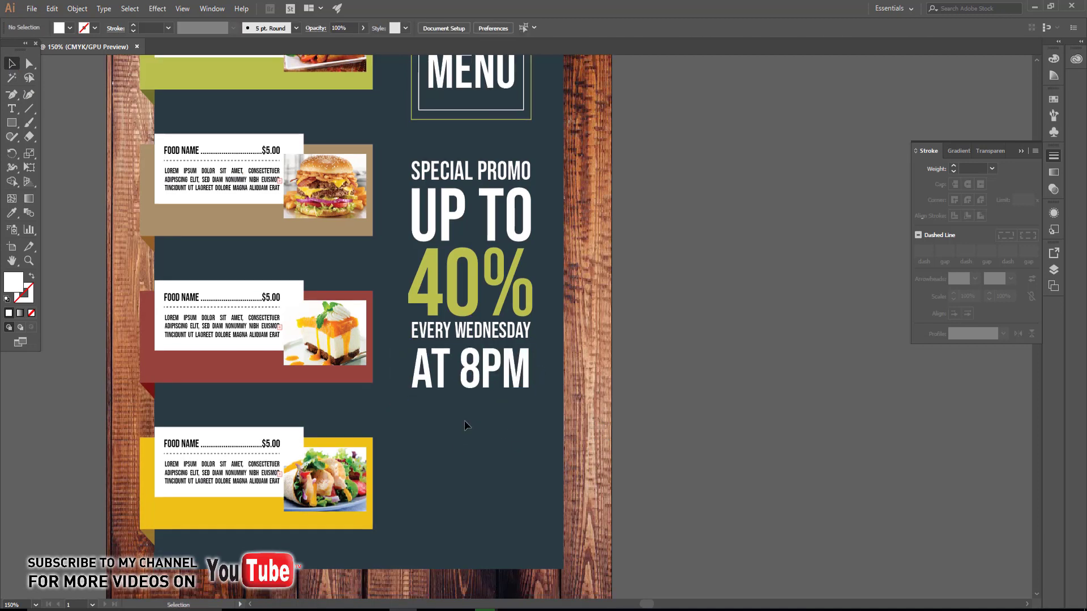
pyautogui.moveTo(445, 171)
pyautogui.mouseDown()
pyautogui.moveTo(446, 429)
pyautogui.moveTo(447, 411)
pyautogui.mouseUp()
# Retype the copied SPECIAL PROMO text as 'CALL US NOW FOR RESERVATION' and shrink it to column width
pyautogui.doubleClick(452, 411)
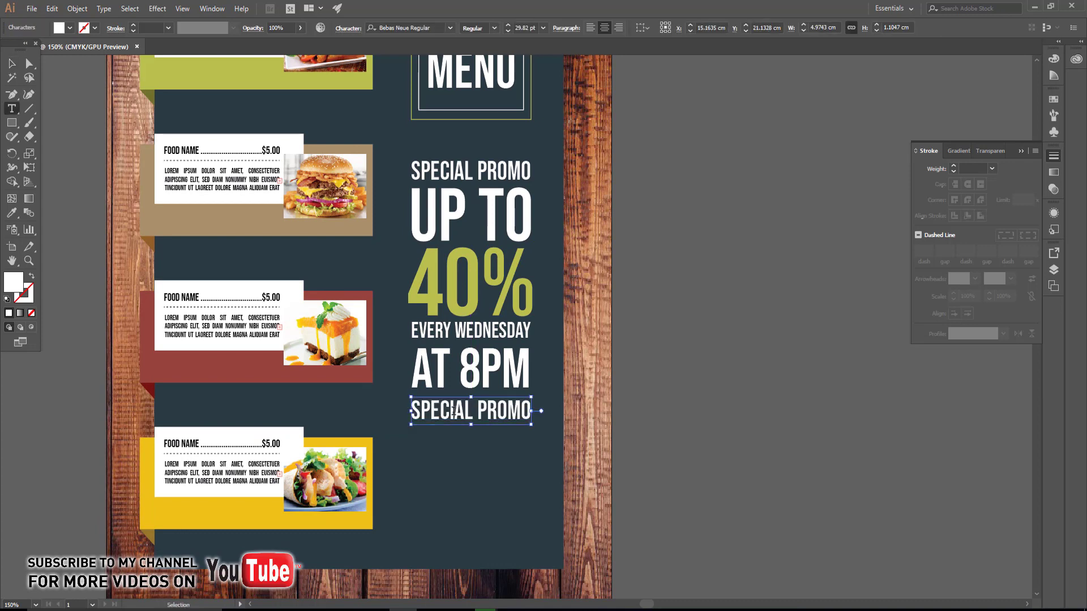
pyautogui.hotkey('ctrl', 'a')
pyautogui.write('CALL ')
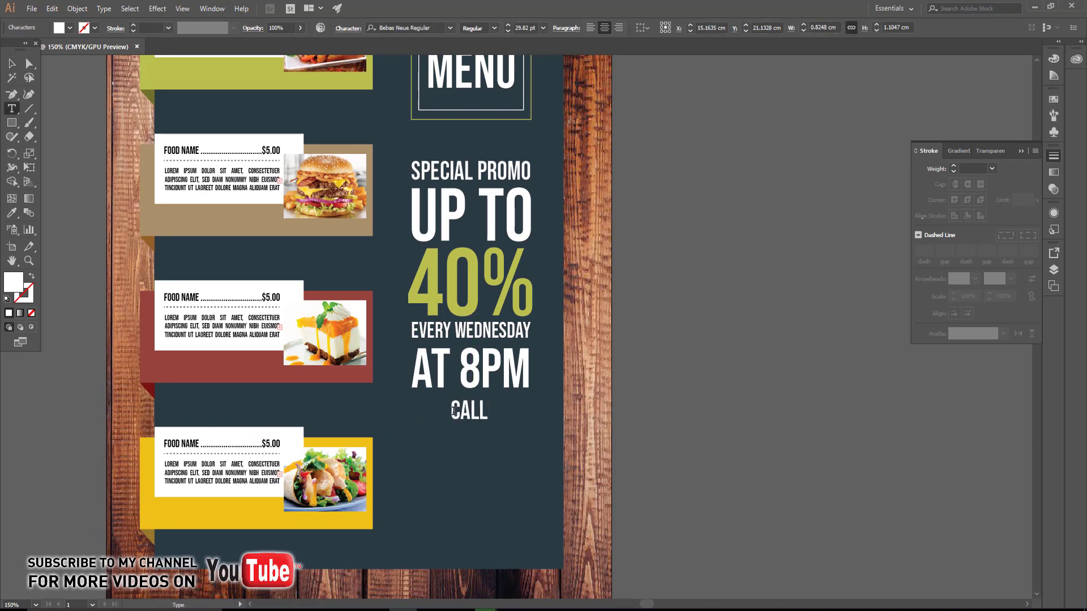
pyautogui.write('US NOW')
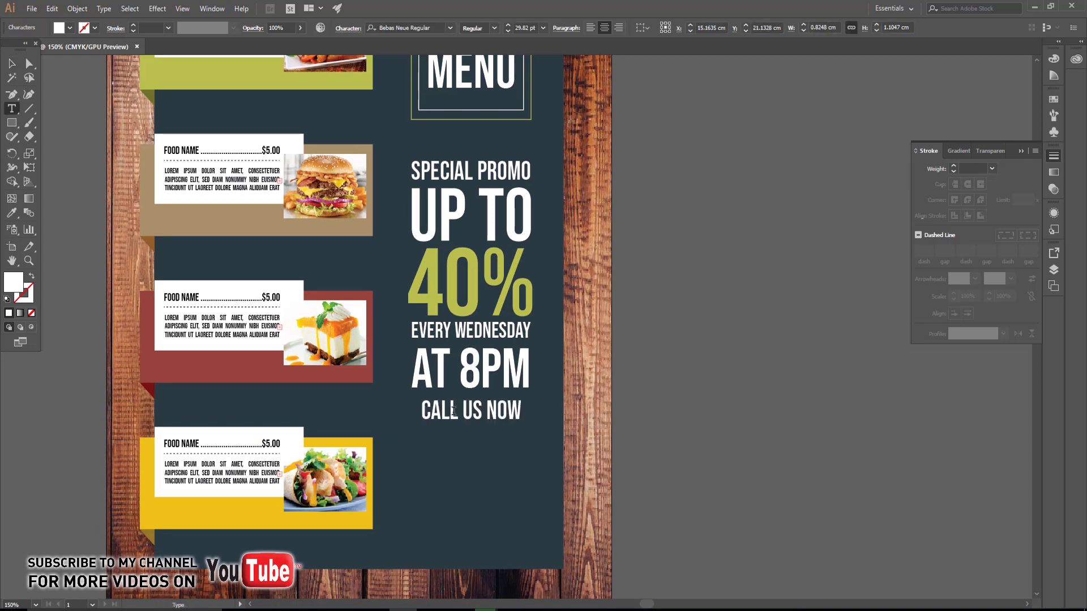
pyautogui.write(' FOR ')
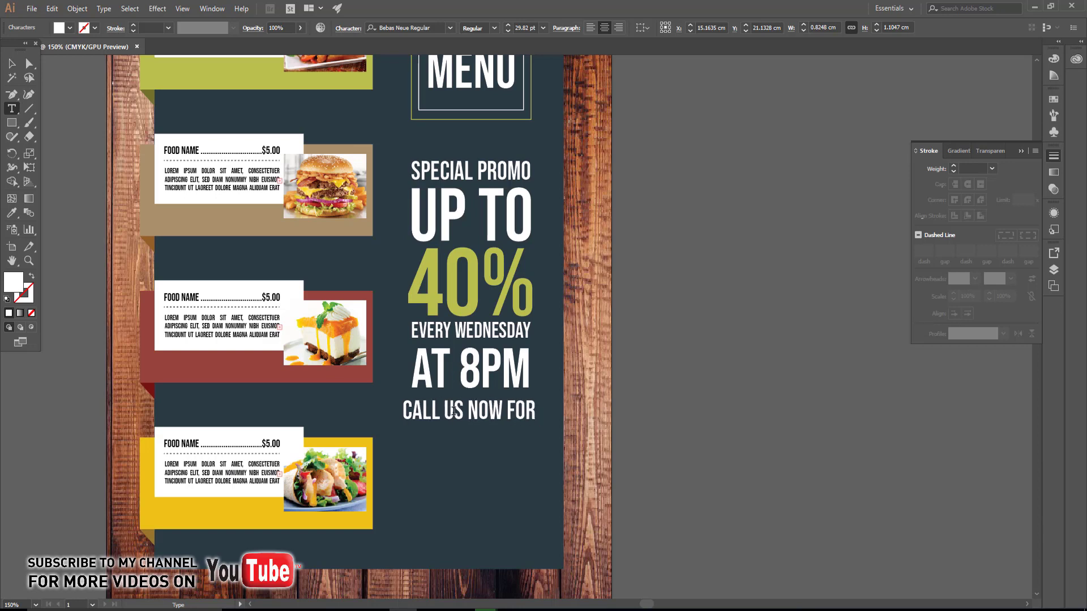
pyautogui.write('RESER')
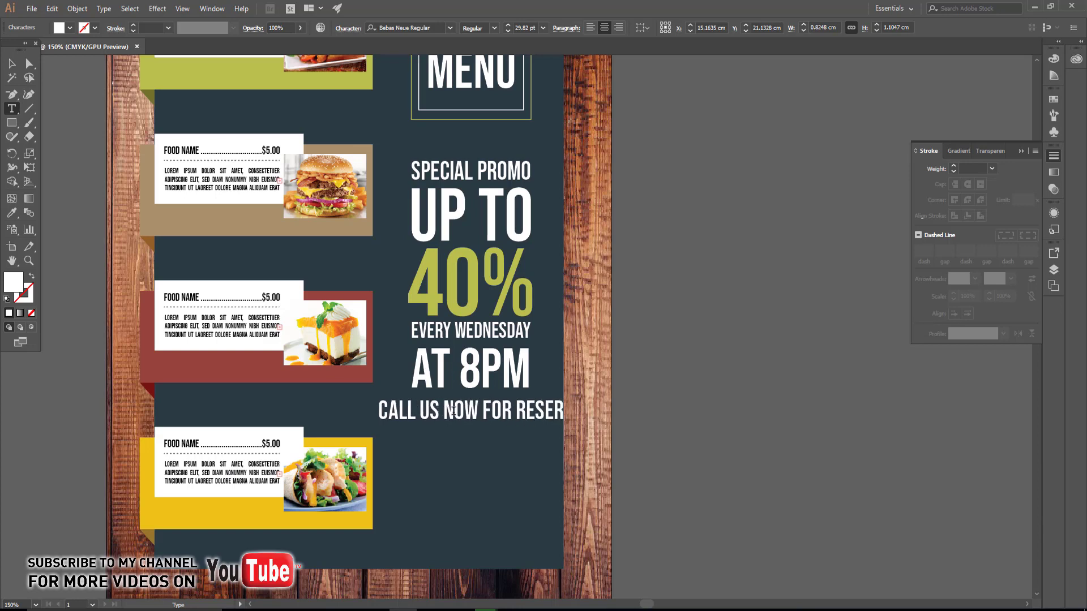
pyautogui.write('VATION')
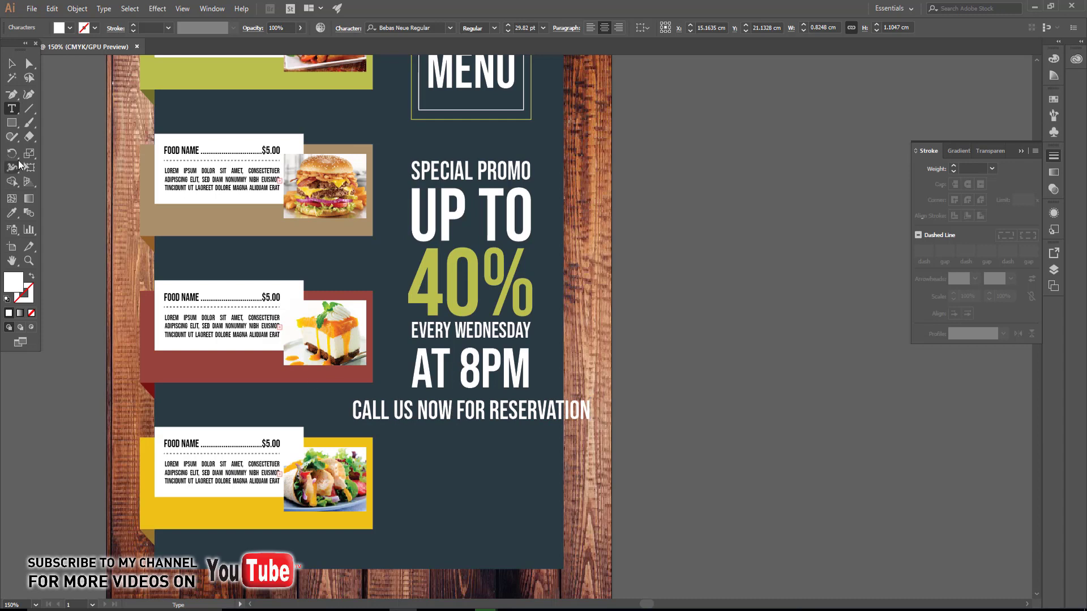
pyautogui.click(11, 64)
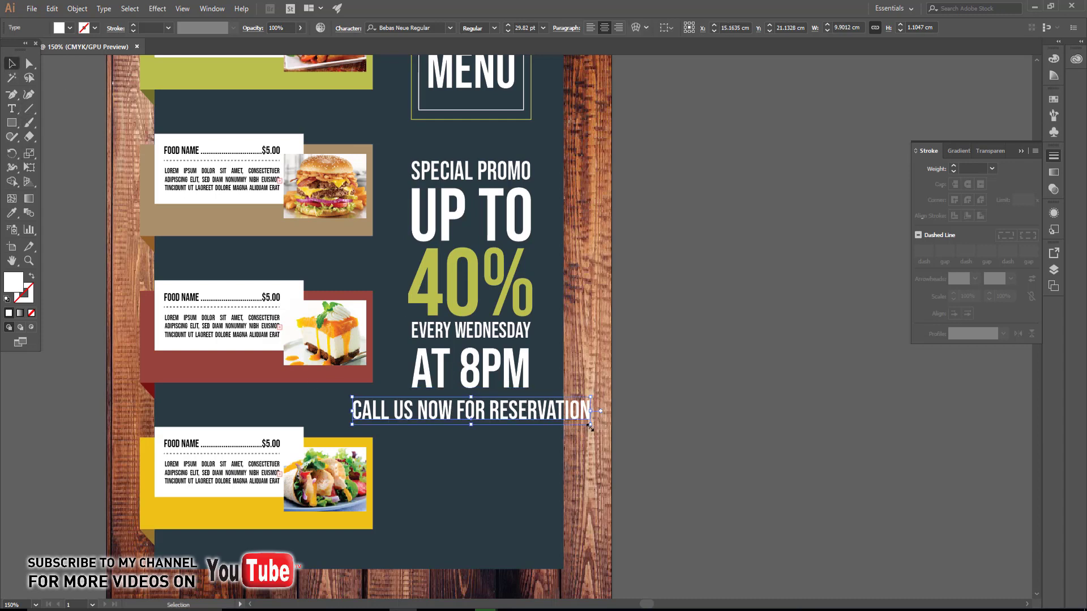
pyautogui.moveTo(590, 427)
pyautogui.mouseDown()
pyautogui.moveTo(521, 444)
pyautogui.moveTo(534, 412)
pyautogui.moveTo(502, 428)
pyautogui.mouseUp()
pyautogui.click(518, 439)
# Duplicate the line below as a placeholder phone number, enlarge it, and colour it the design's yellow
pyautogui.click(506, 414)
pyautogui.tripleClick(492, 422)
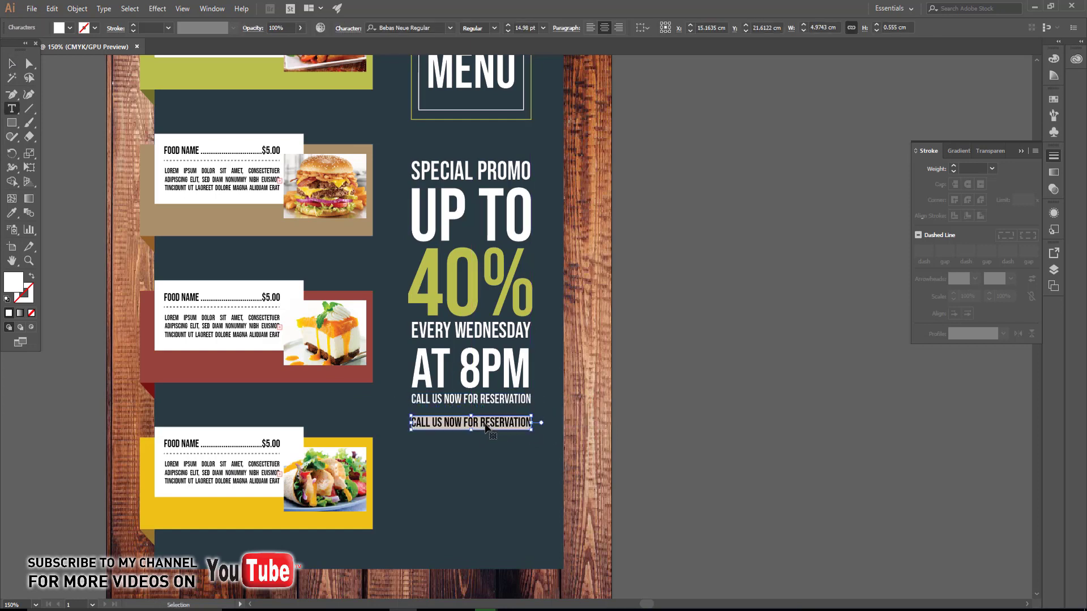
pyautogui.write('0123456789')
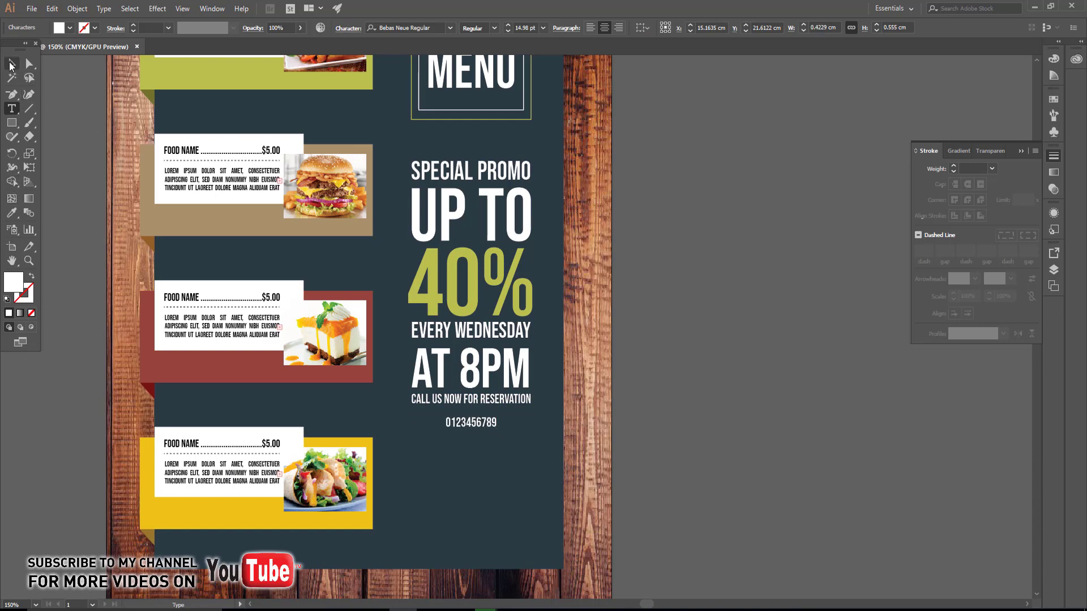
pyautogui.click(11, 64)
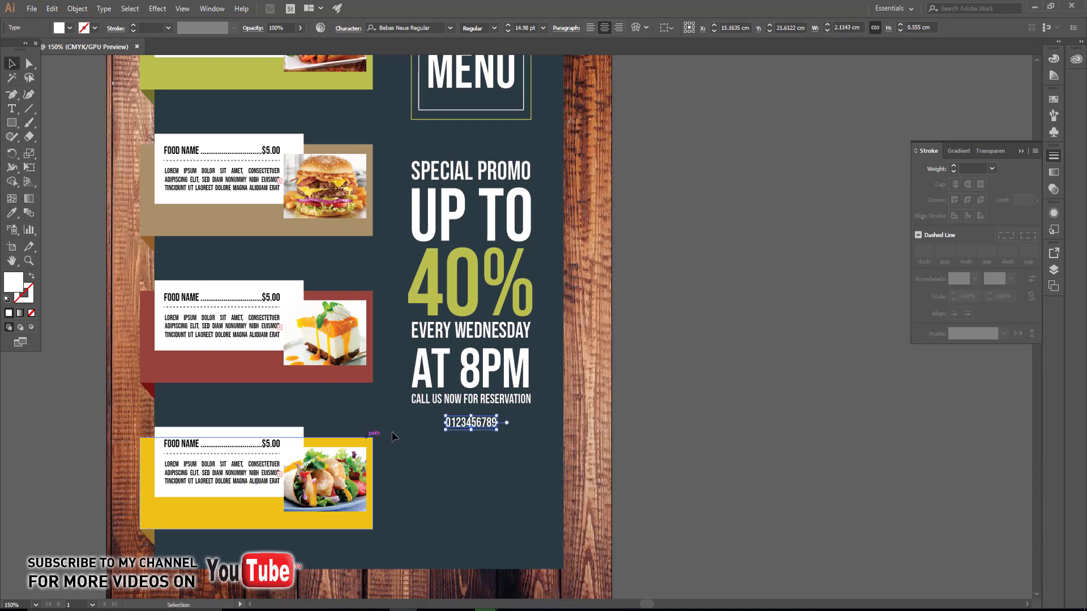
pyautogui.moveTo(497, 431); pyautogui.dragTo(532, 440)
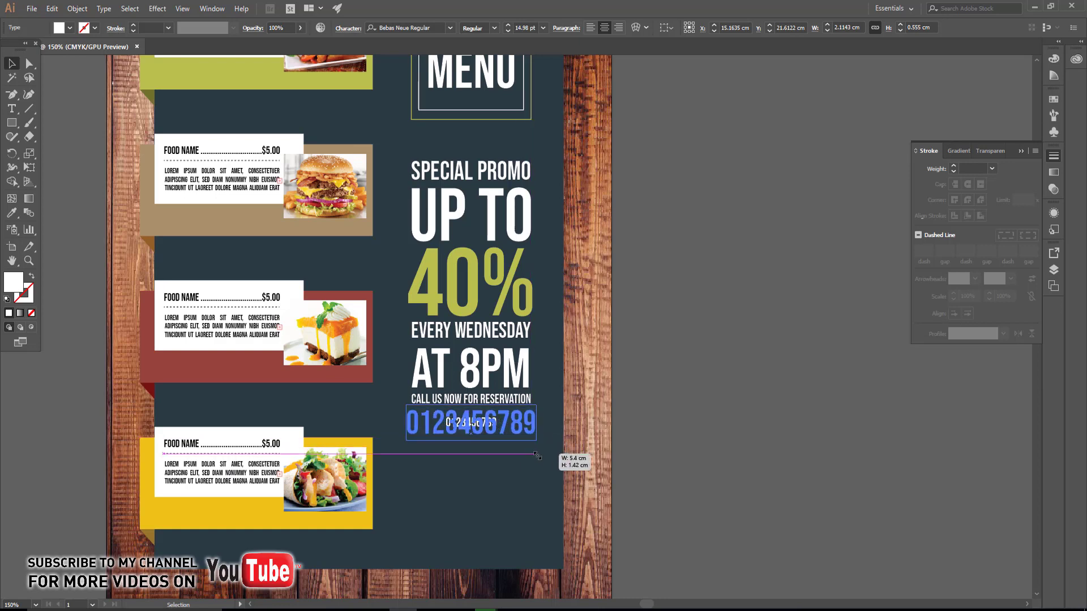
pyautogui.click(13, 215)
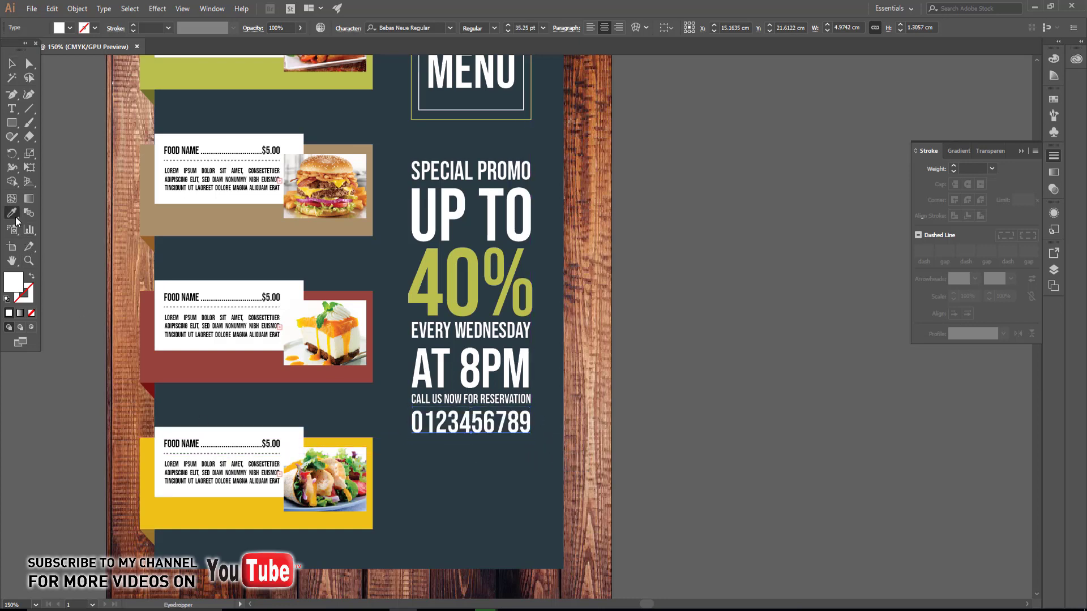
pyautogui.click(198, 510)
pyautogui.click(11, 63)
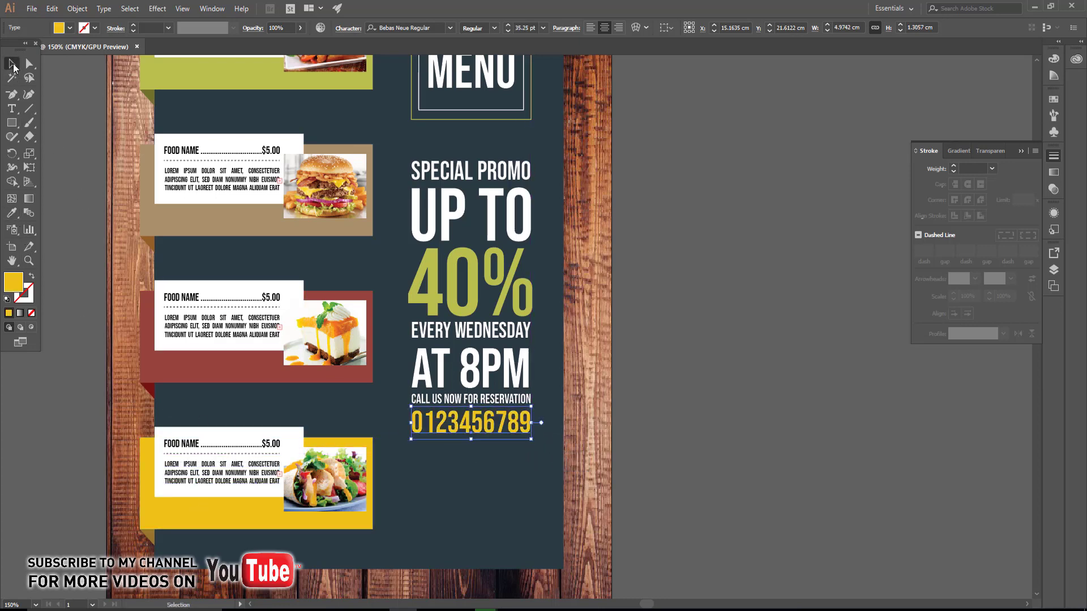
pyautogui.click(425, 460)
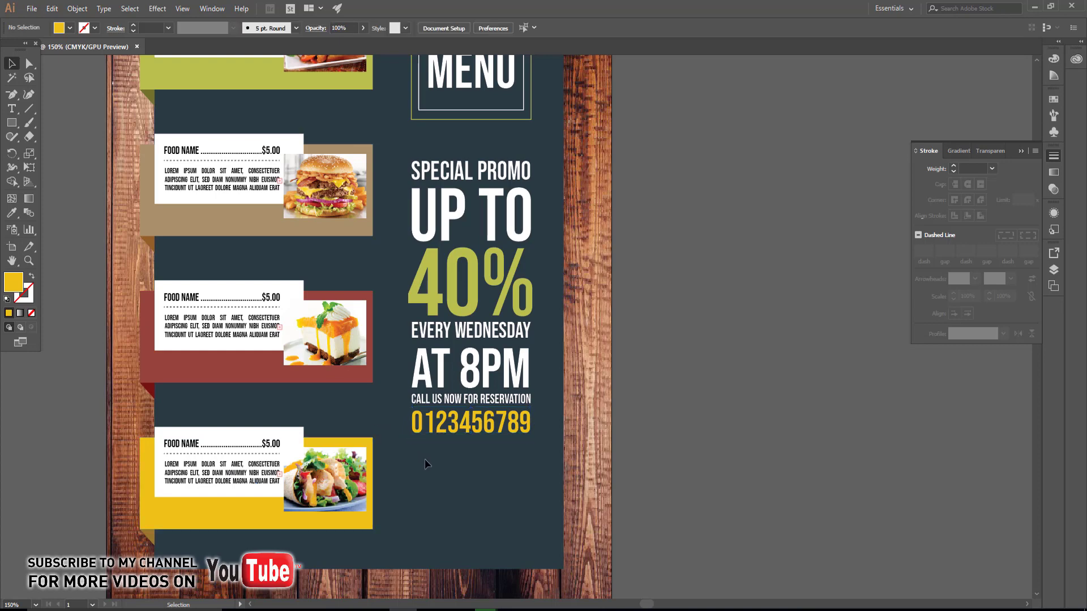
pyautogui.moveTo(441, 499); pyautogui.dragTo(419, 461)
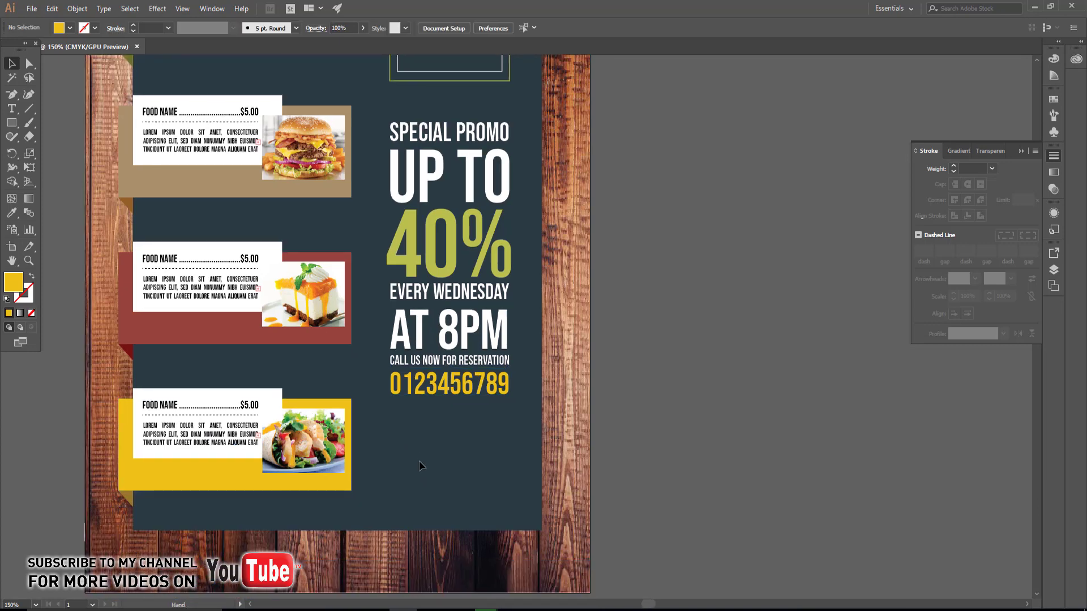
# Draw a text area below the phone number, match it to the CALL US NOW style, then delete the placeholder
pyautogui.click(432, 362)
pyautogui.click(14, 109)
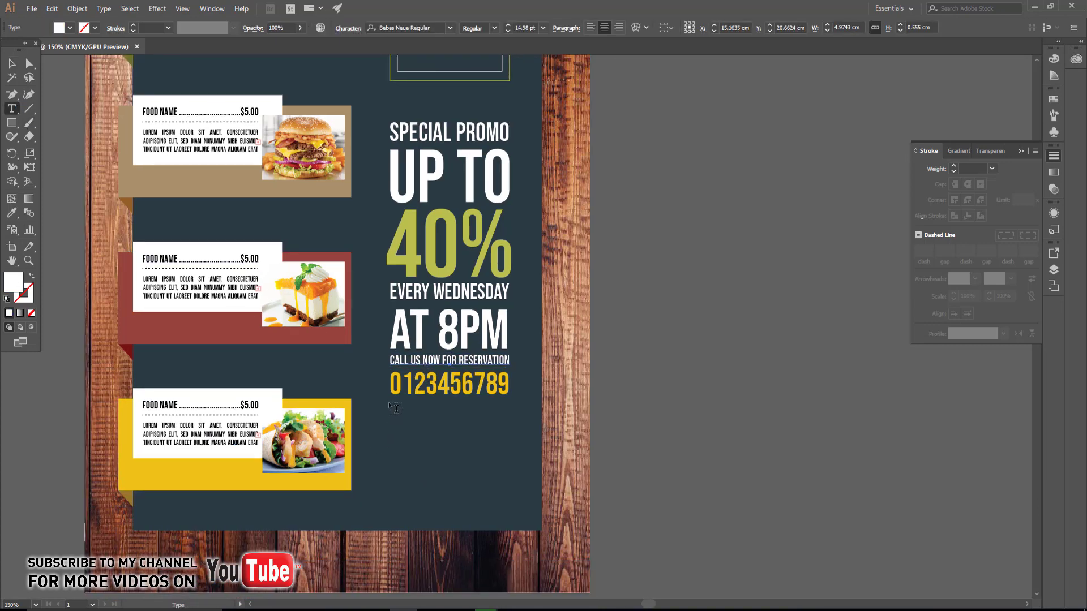
pyautogui.moveTo(391, 402)
pyautogui.mouseDown()
pyautogui.moveTo(446, 451)
pyautogui.moveTo(509, 480)
pyautogui.mouseUp()
pyautogui.click(10, 213)
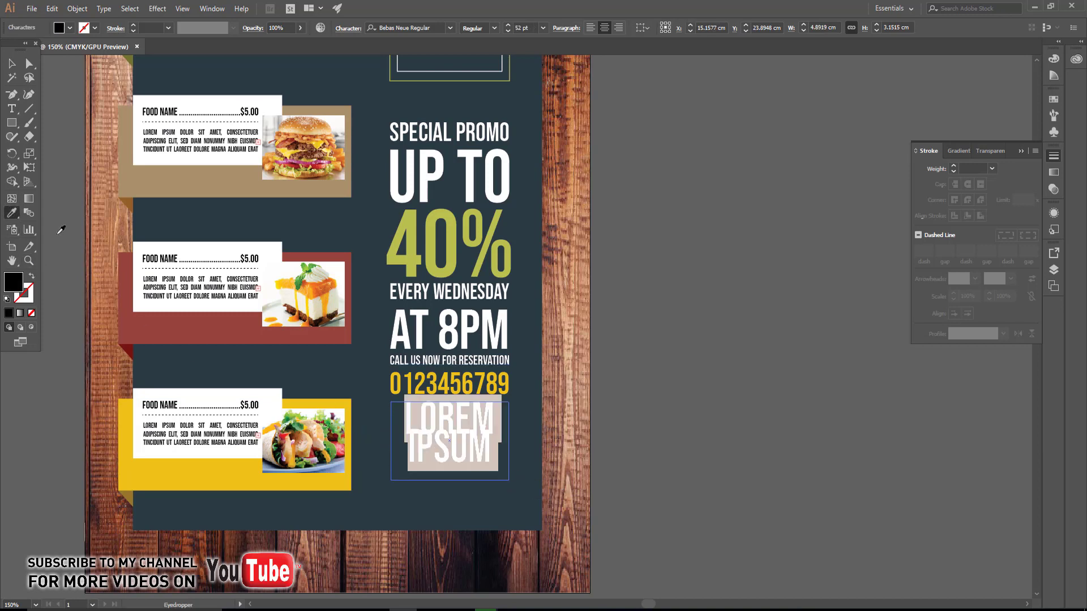
pyautogui.click(419, 360)
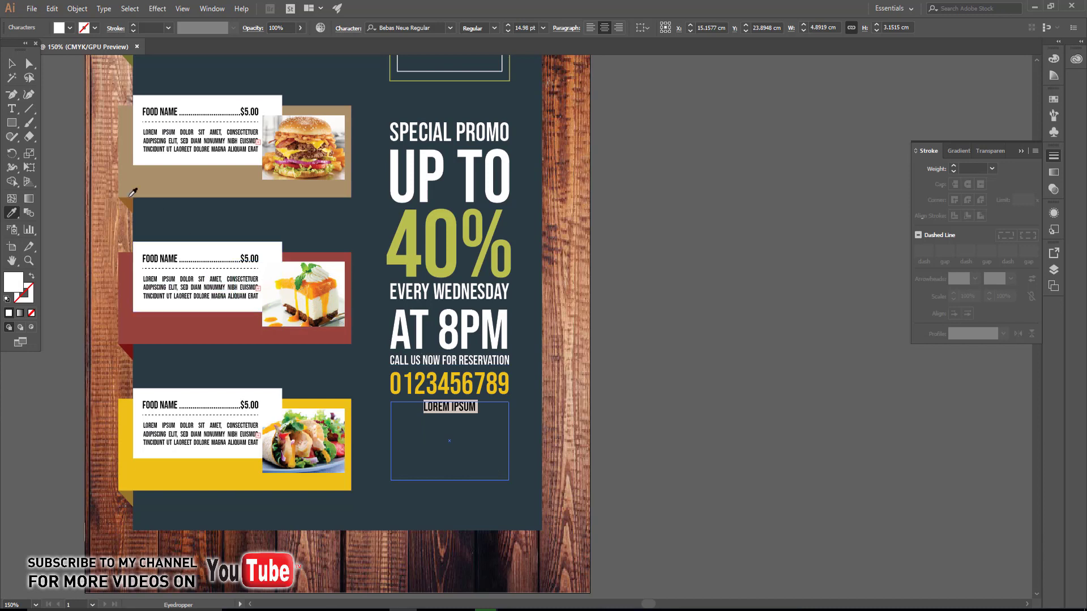
pyautogui.click(12, 64)
pyautogui.press('Delete')
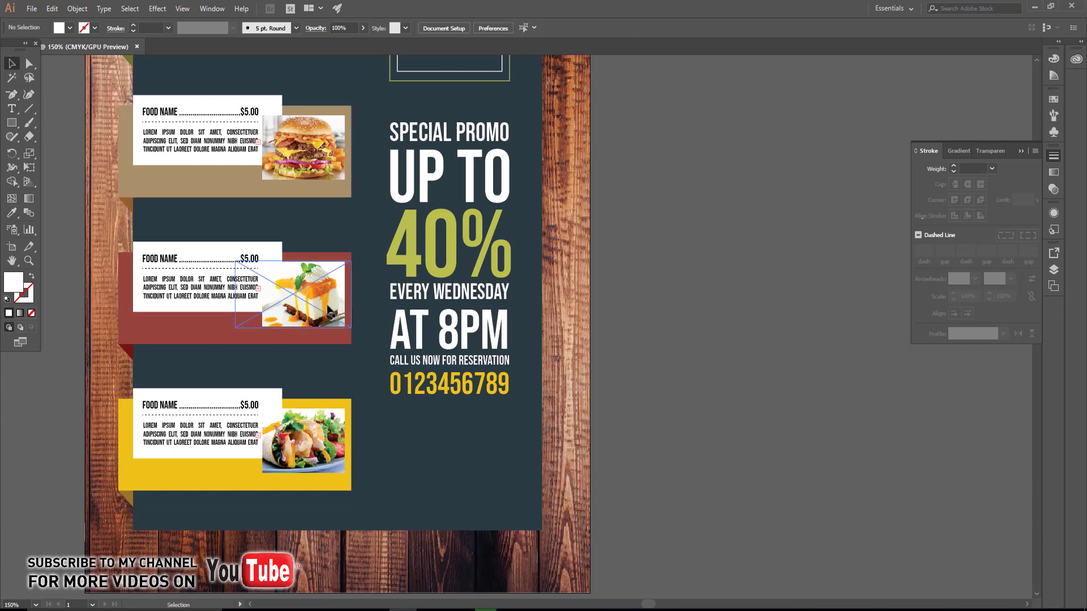
# Copy the middle card's text below the phone number, drop its FOOD NAME heading, and move it up
pyautogui.moveTo(206, 287); pyautogui.dragTo(456, 431)
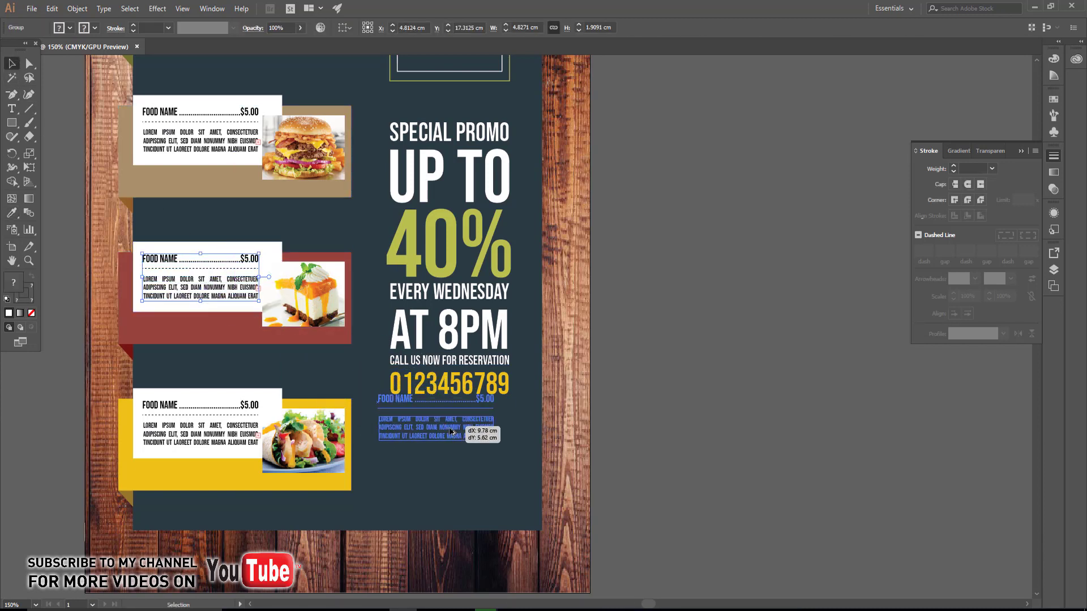
pyautogui.rightClick(456, 431)
pyautogui.press('Escape')
pyautogui.click(572, 413)
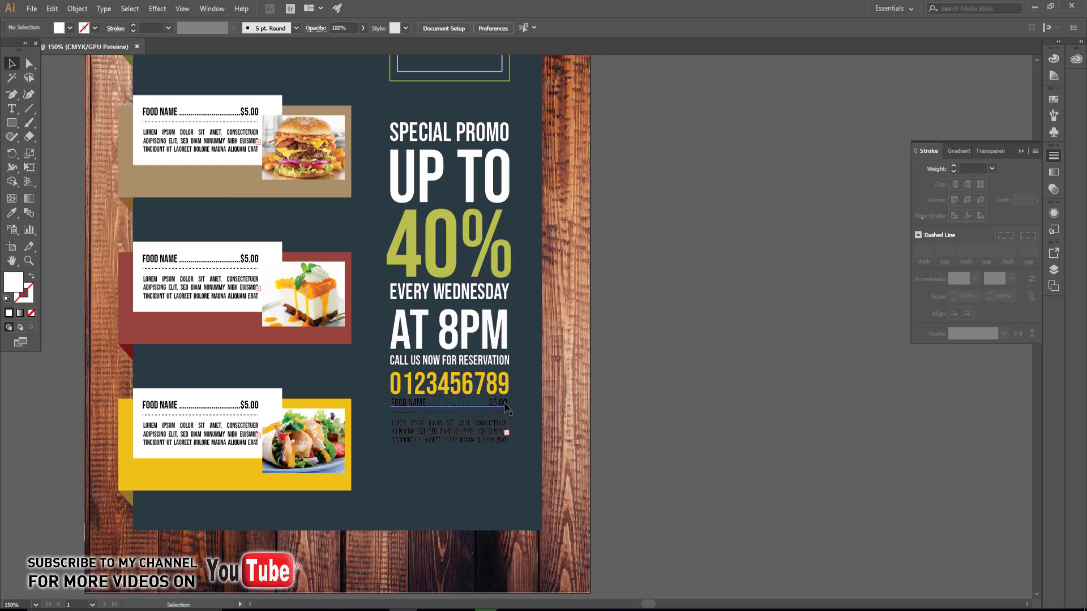
pyautogui.click(408, 402)
pyautogui.press('Delete')
pyautogui.moveTo(470, 436); pyautogui.dragTo(467, 416)
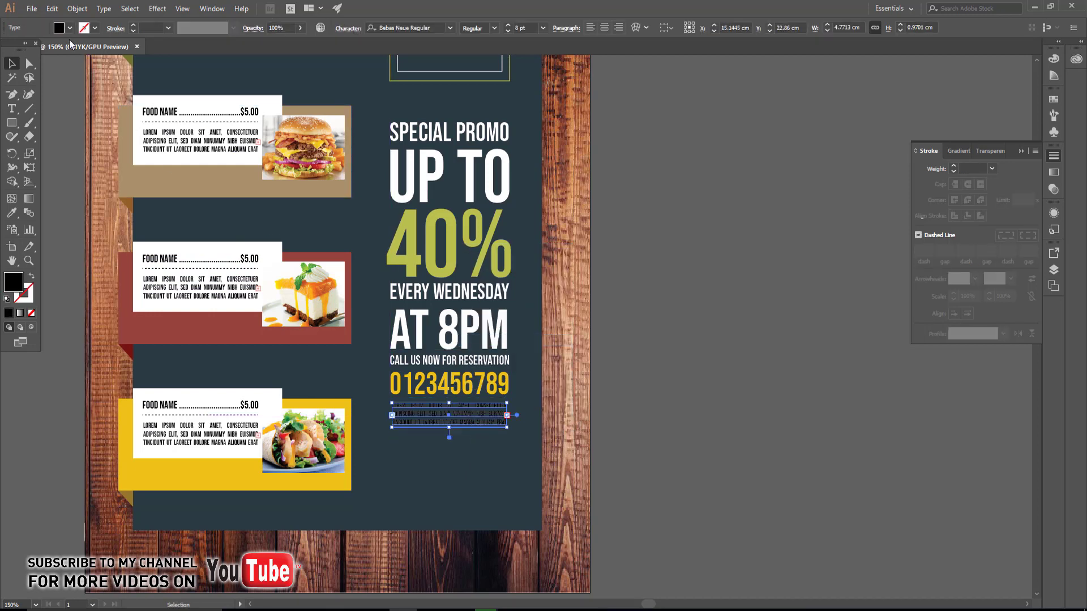
# Set the lorem ipsum paragraph's fill to white
pyautogui.click(59, 28)
pyautogui.click(25, 48)
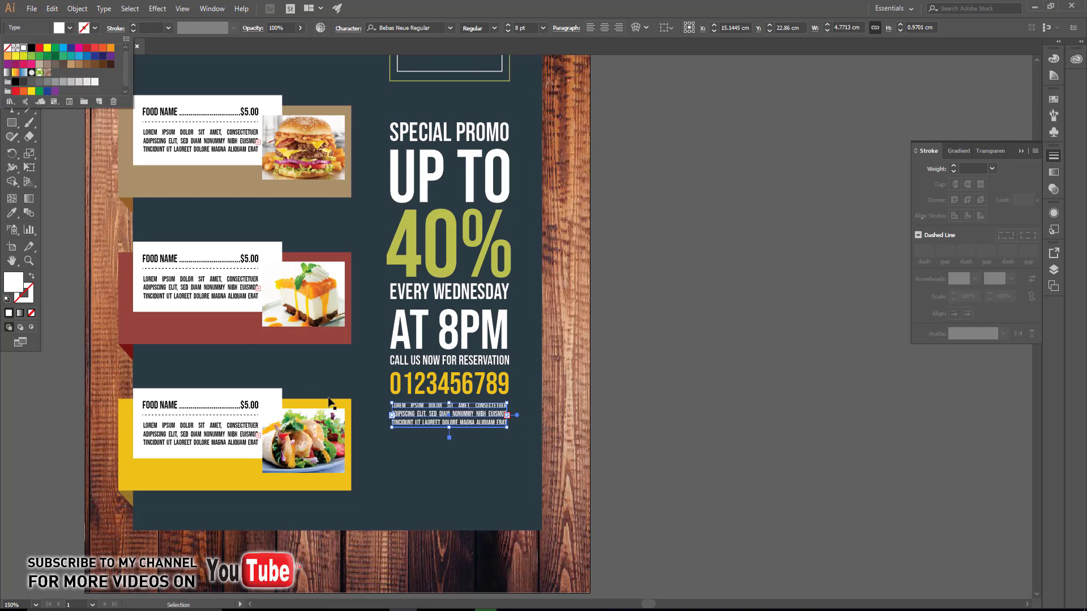
pyautogui.click(399, 457)
pyautogui.hotkey('ctrl', '-')
# Open the logo.ai file containing the chef logo
pyautogui.moveTo(441, 311); pyautogui.dragTo(478, 365)
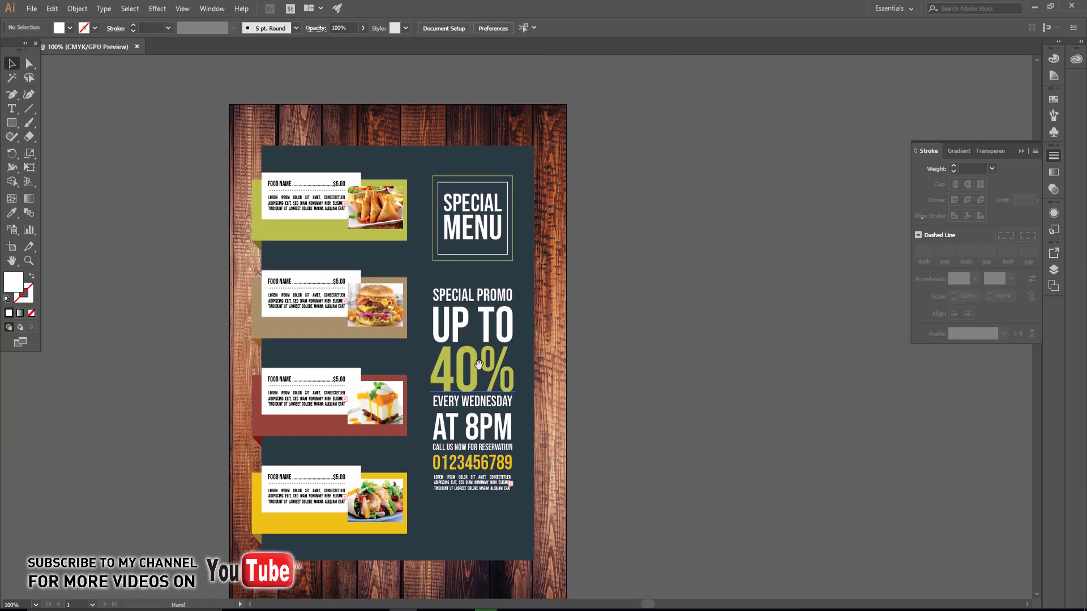
pyautogui.click(31, 8)
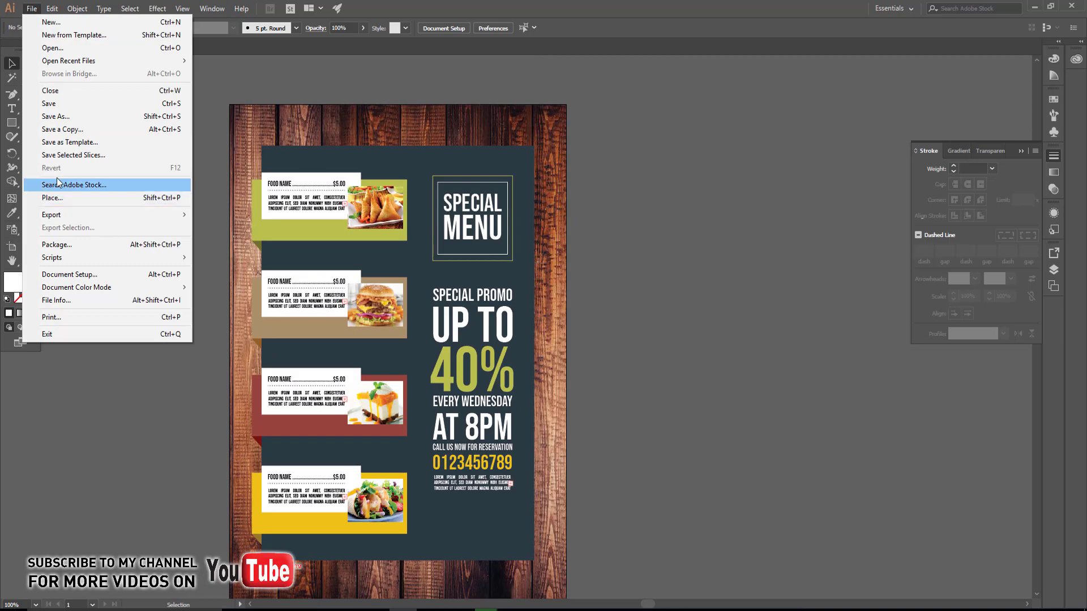
pyautogui.click(53, 47)
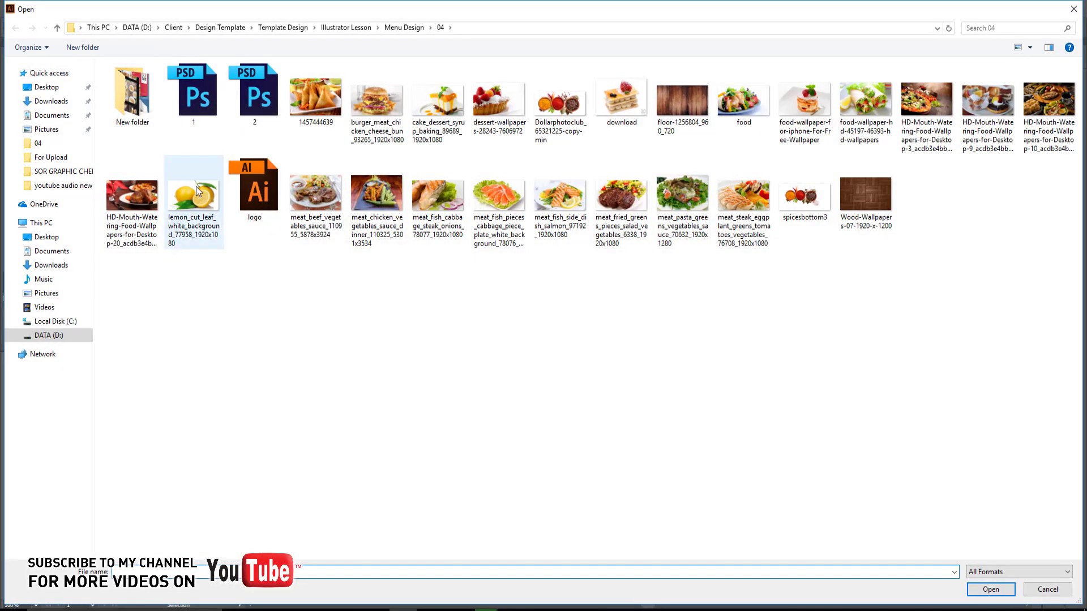
pyautogui.click(255, 189)
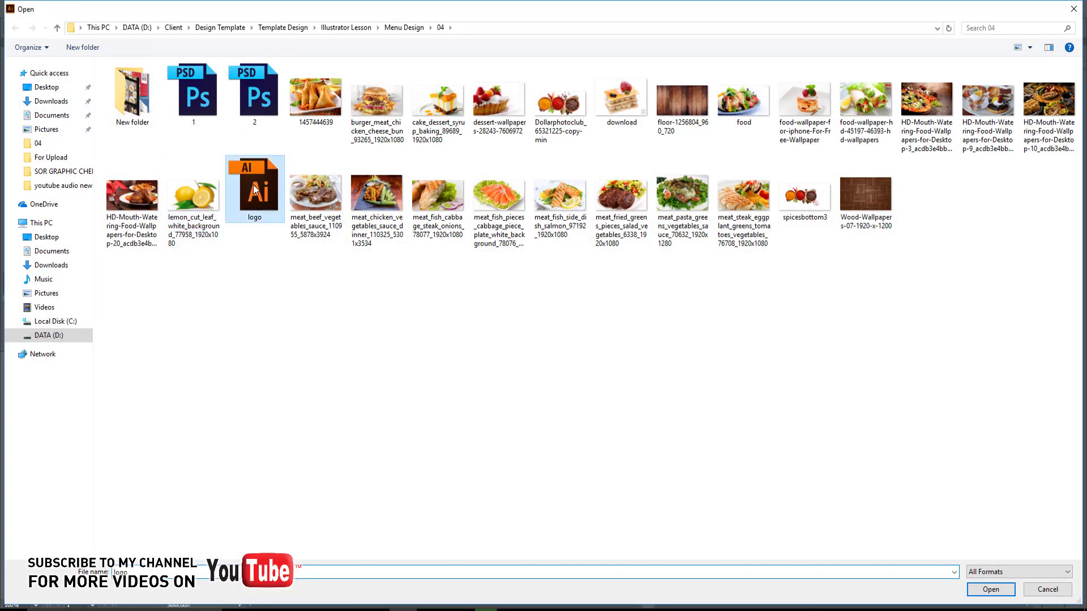
pyautogui.doubleClick(255, 190)
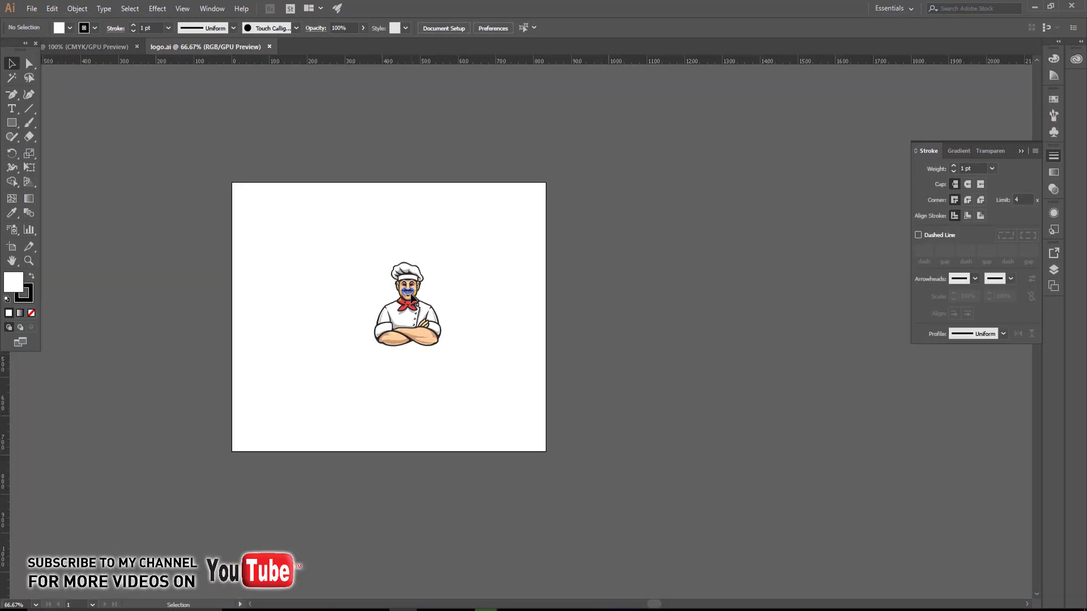
# Bring the chef logo into the menu, scale it down, and centre it at the top
pyautogui.moveTo(411, 296)
pyautogui.mouseDown()
pyautogui.moveTo(393, 147)
pyautogui.moveTo(426, 221)
pyautogui.moveTo(402, 197)
pyautogui.moveTo(426, 130)
pyautogui.mouseUp()
pyautogui.hotkey('ctrl', '+')
pyautogui.scroll(3, 453, 101)
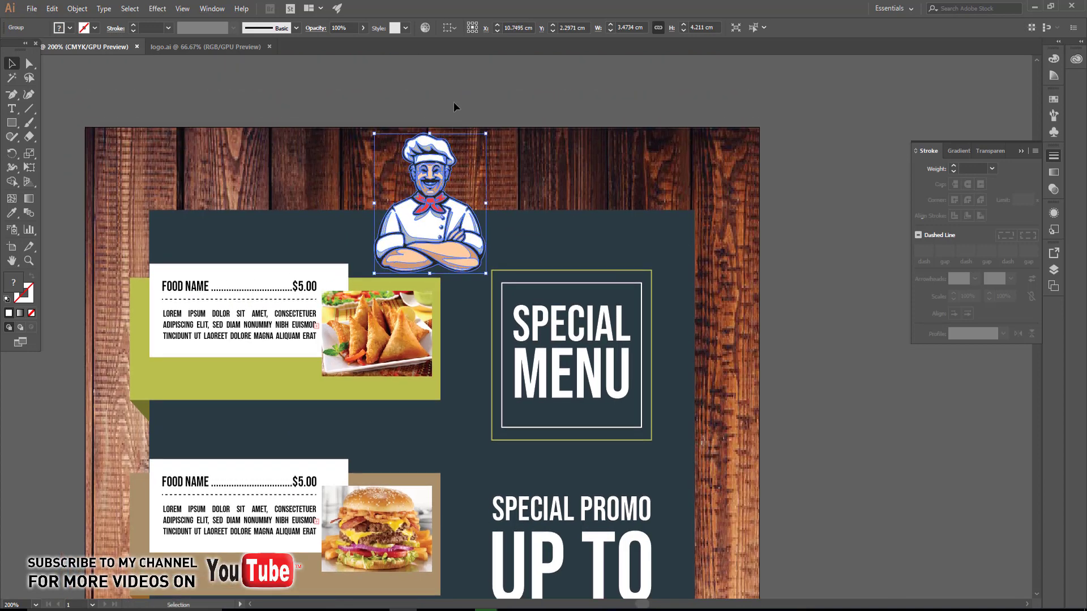
pyautogui.click(455, 32)
pyautogui.click(457, 67)
pyautogui.click(554, 210)
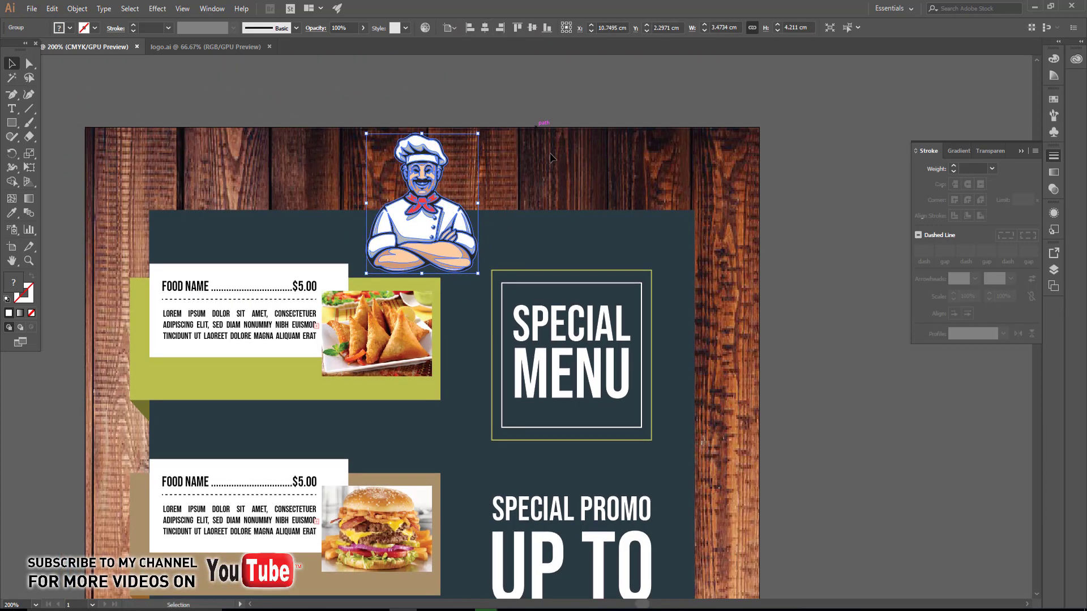
pyautogui.scroll(-1, 553, 209)
pyautogui.scroll(-1, 554, 210)
# Place the 1.psd spice bowl at the top-left, layered just above the wood background
pyautogui.click(31, 8)
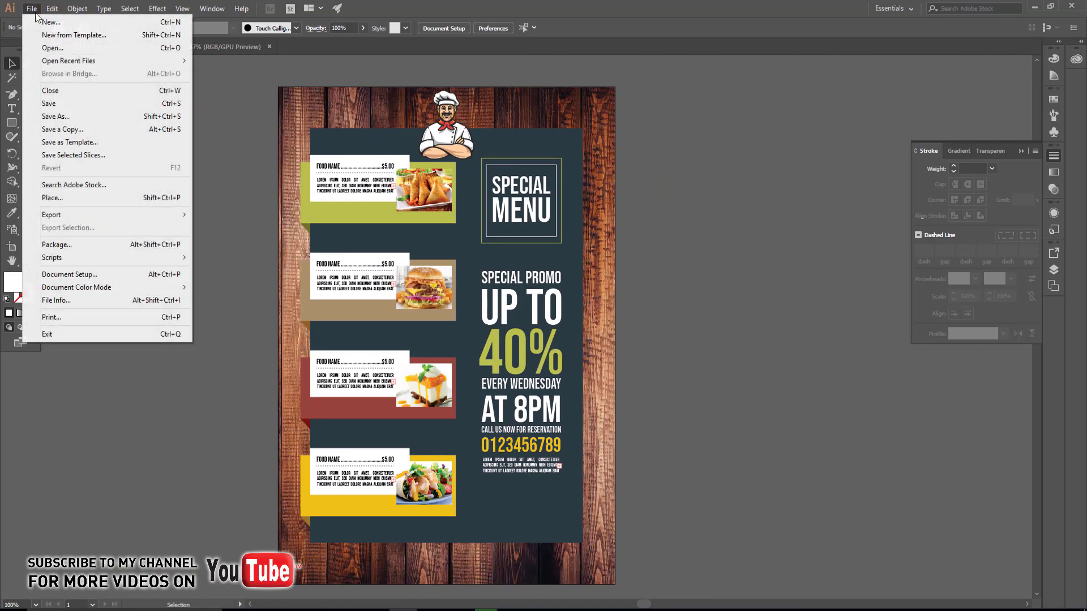
pyautogui.click(52, 198)
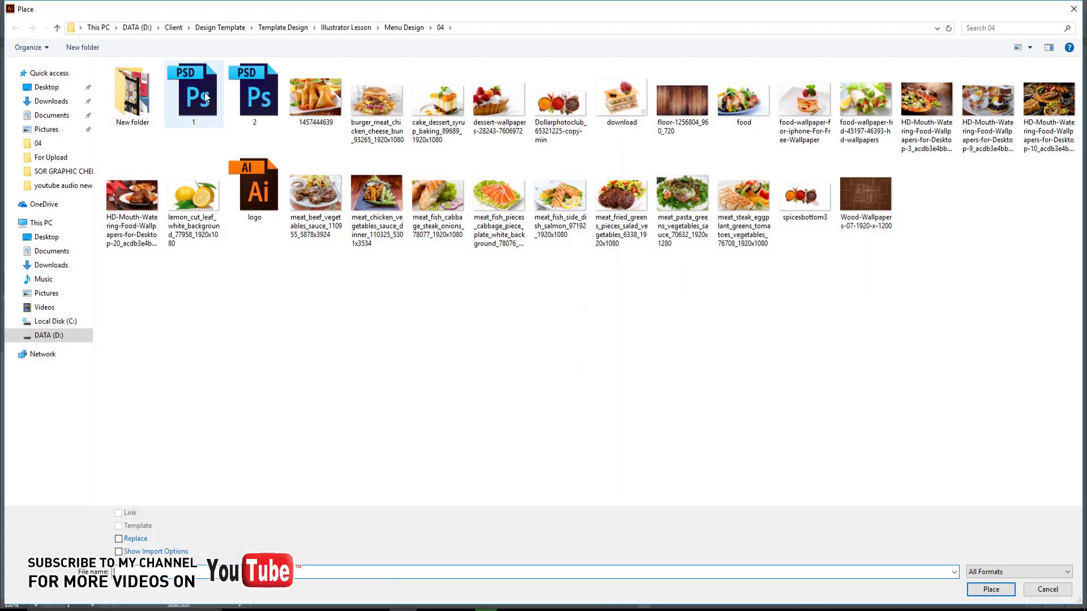
pyautogui.click(204, 93)
pyautogui.doubleClick(204, 93)
pyautogui.click(283, 91)
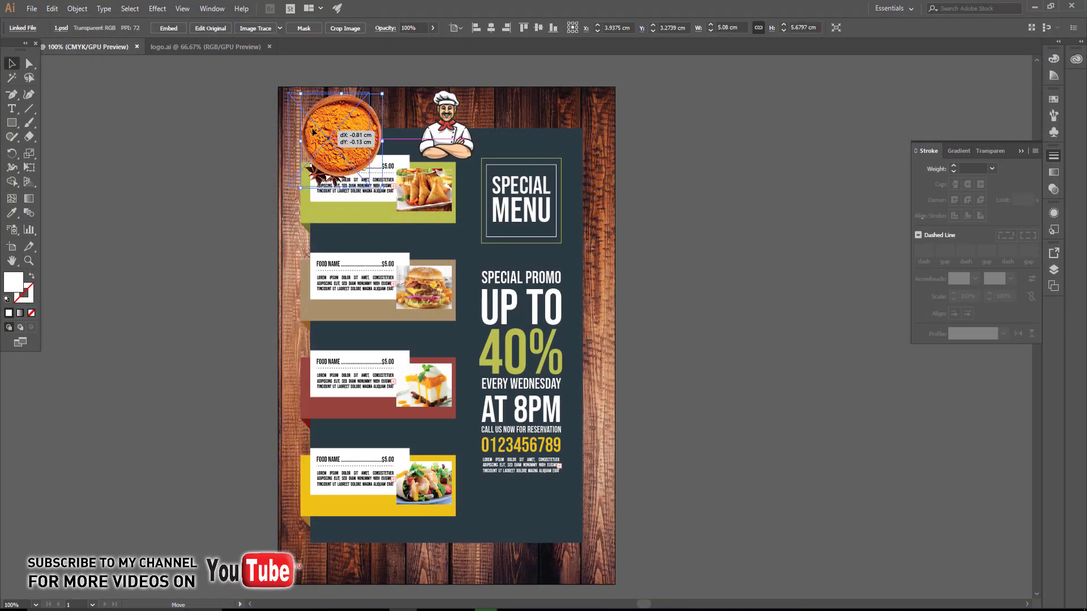
pyautogui.hotkey('ctrl', 'shift', '[')
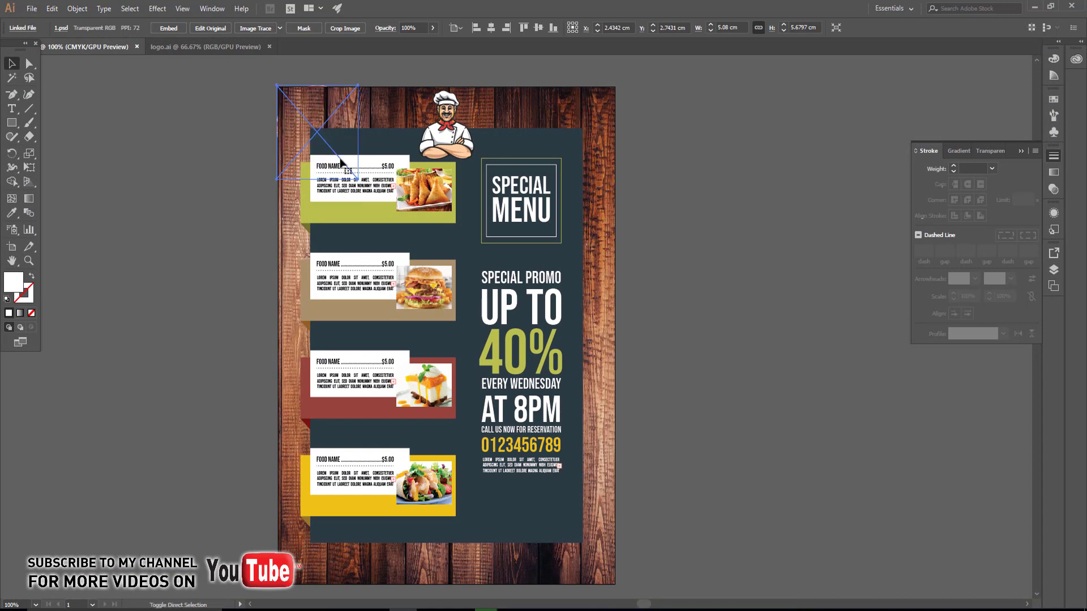
pyautogui.hotkey('ctrl', ']')
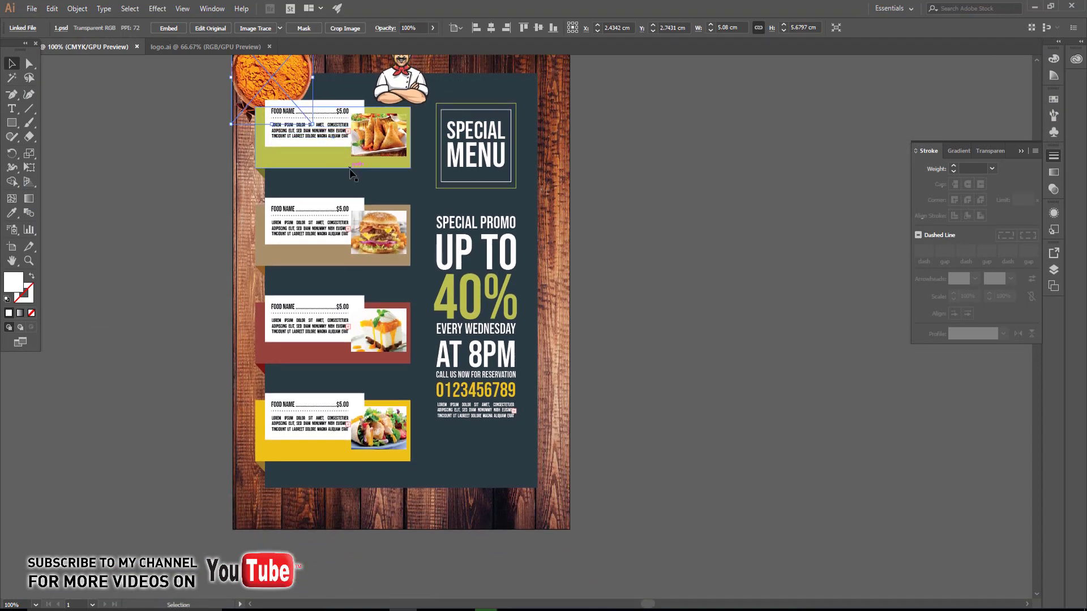
# Copy the spice bowl to the bottom-right, enlarge it, and relink it to 2.psd
pyautogui.moveTo(373, 181); pyautogui.dragTo(549, 491)
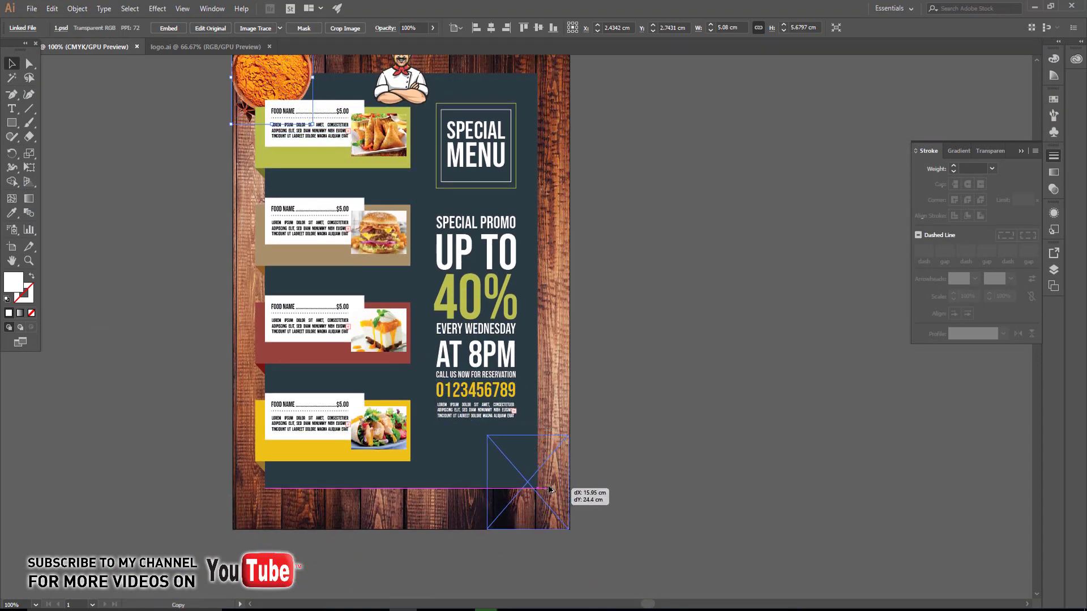
pyautogui.moveTo(485, 436); pyautogui.dragTo(476, 421)
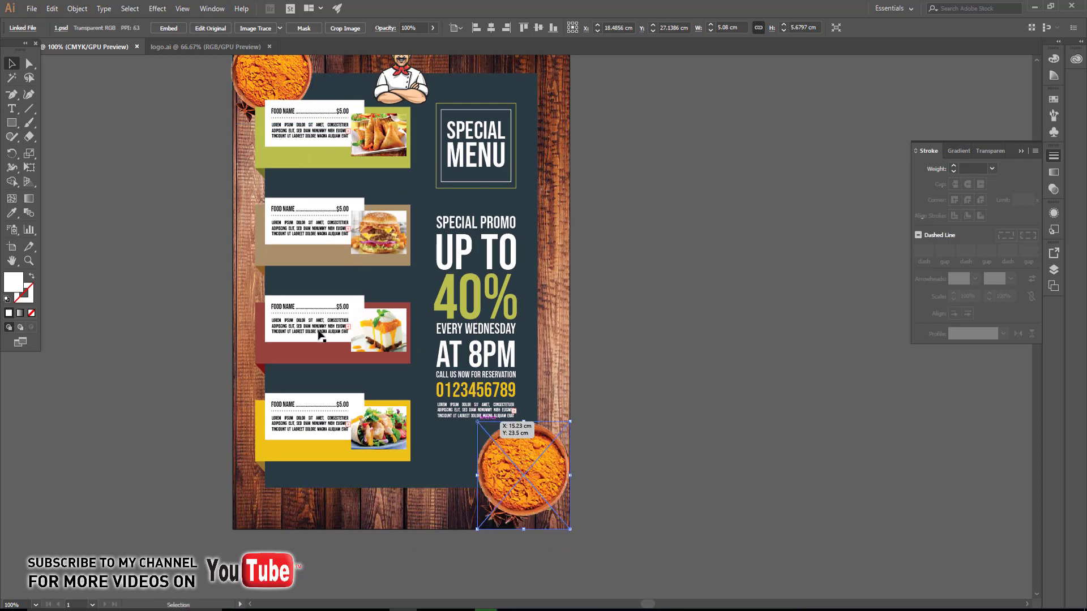
pyautogui.click(61, 28)
pyautogui.click(79, 53)
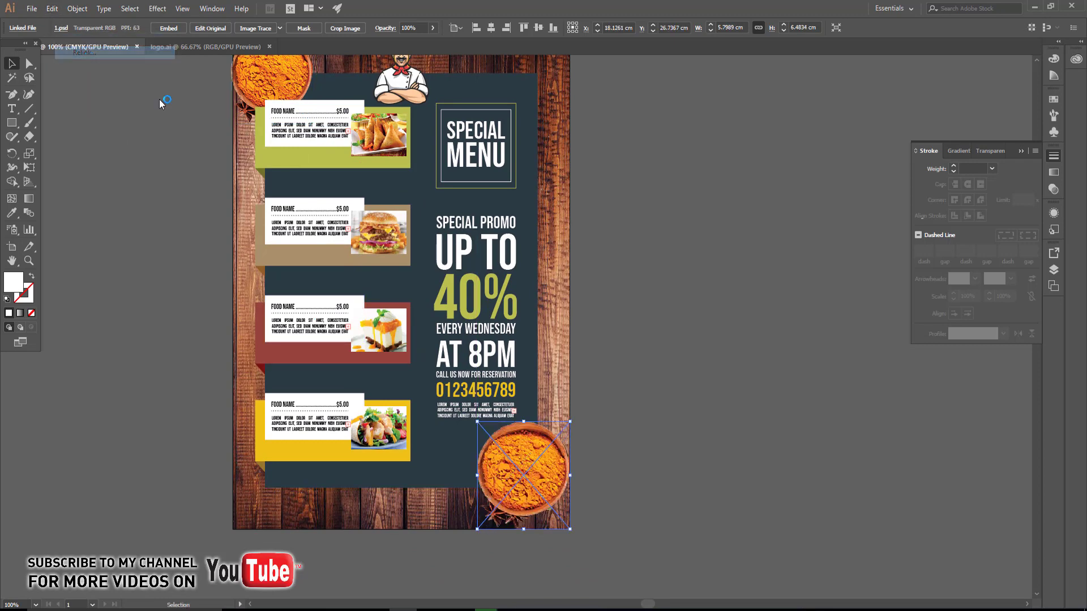
pyautogui.click(250, 102)
pyautogui.doubleClick(249, 102)
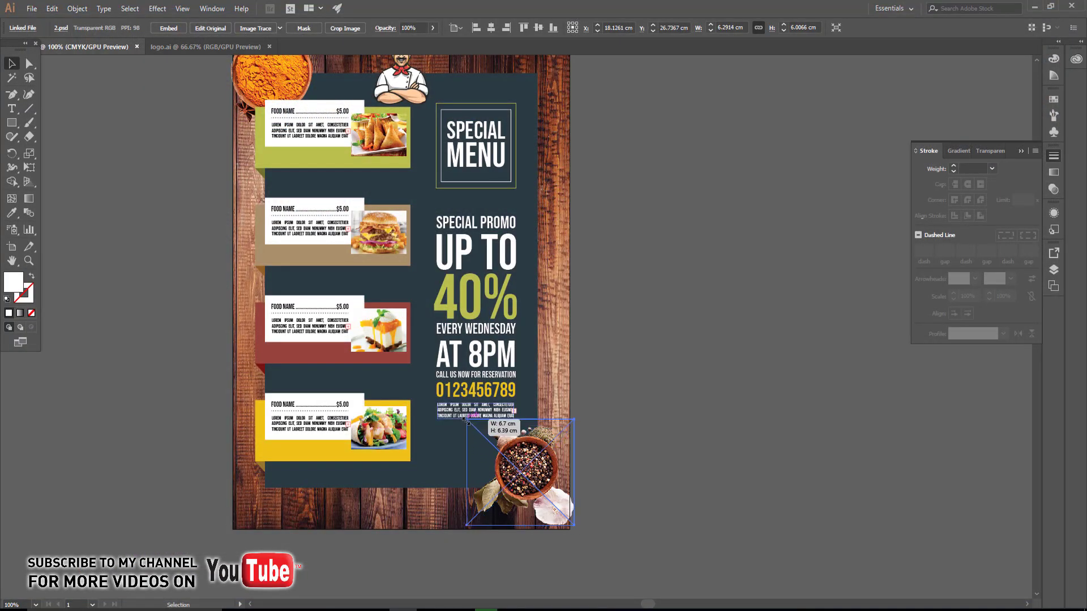
# Enlarge the peppercorn bowl, align it to the artboard's bottom-right corner, and begin placing another image
pyautogui.moveTo(473, 428); pyautogui.dragTo(466, 419)
pyautogui.click(506, 27)
pyautogui.click(553, 29)
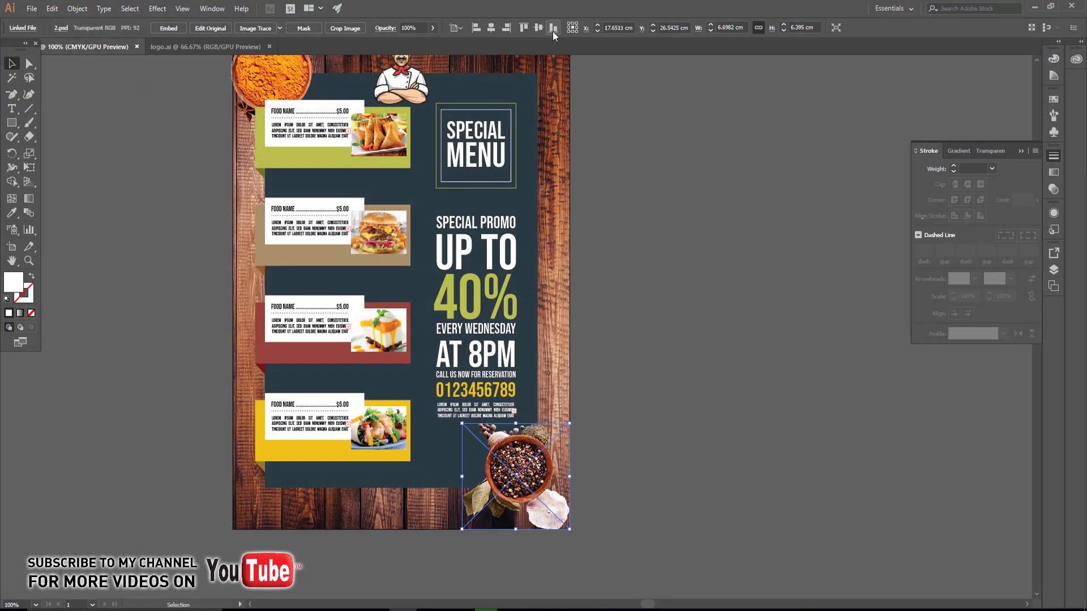
pyautogui.click(671, 387)
pyautogui.scroll(1, 660, 393)
pyautogui.hscroll(-2, 660, 393)
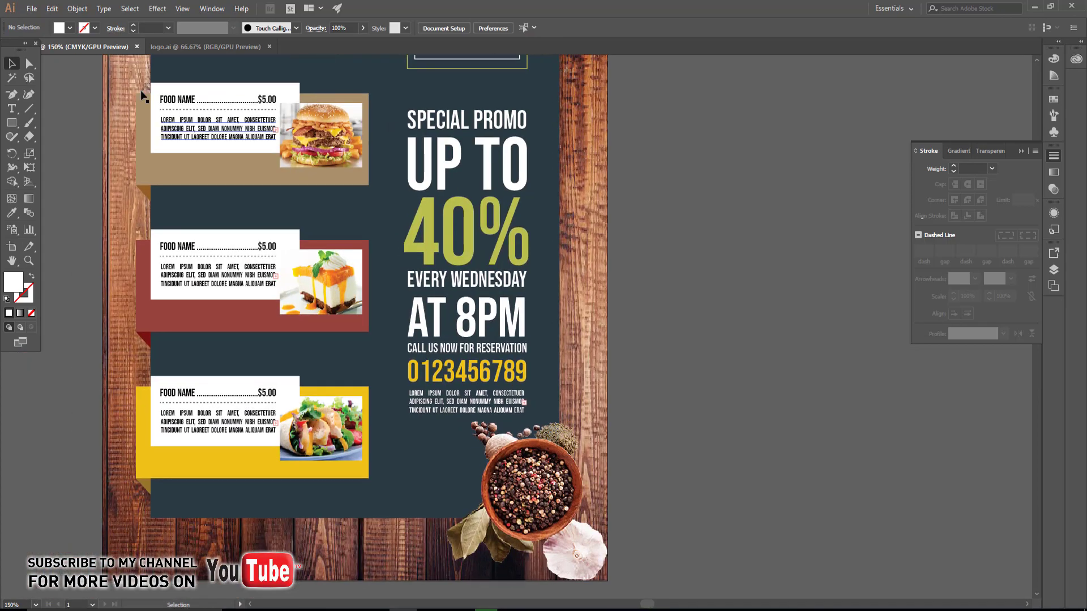
pyautogui.click(30, 9)
pyautogui.click(57, 203)
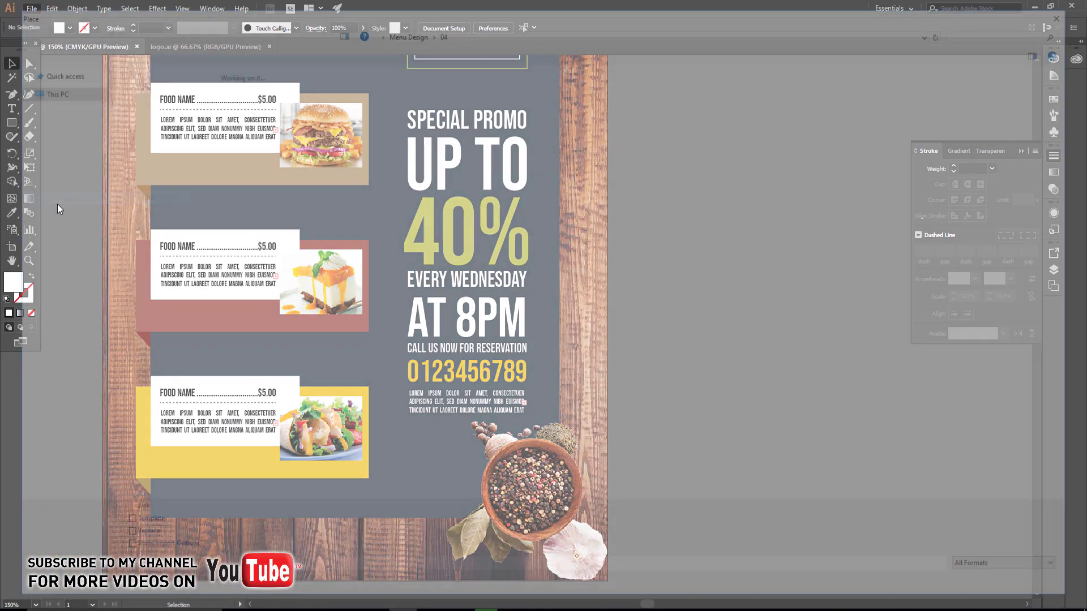
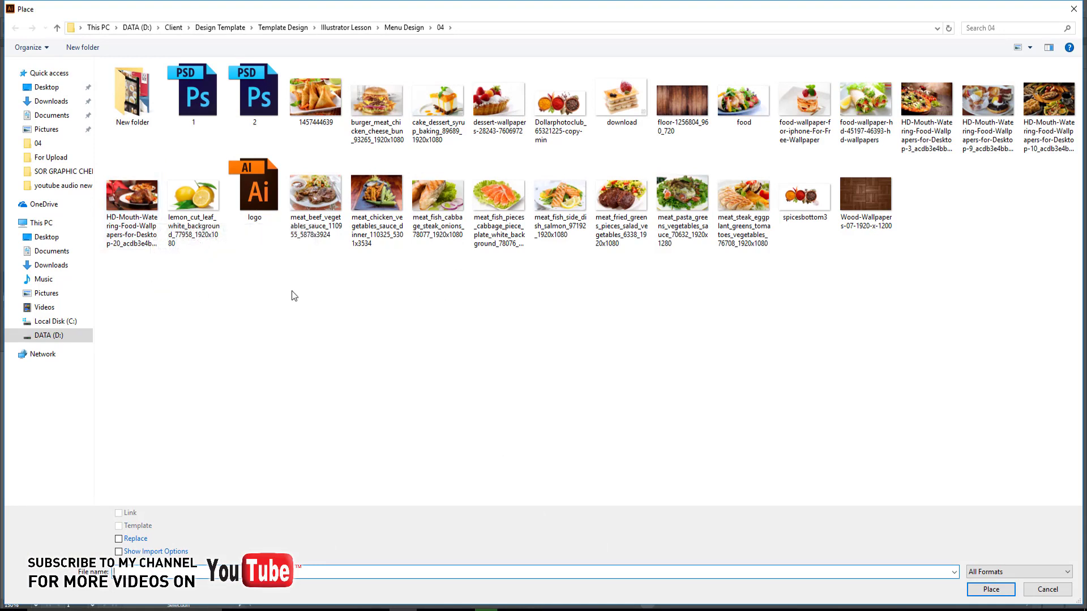
# Cancel placing the downloaded image and select the peppercorn bowl image
pyautogui.click(620, 102)
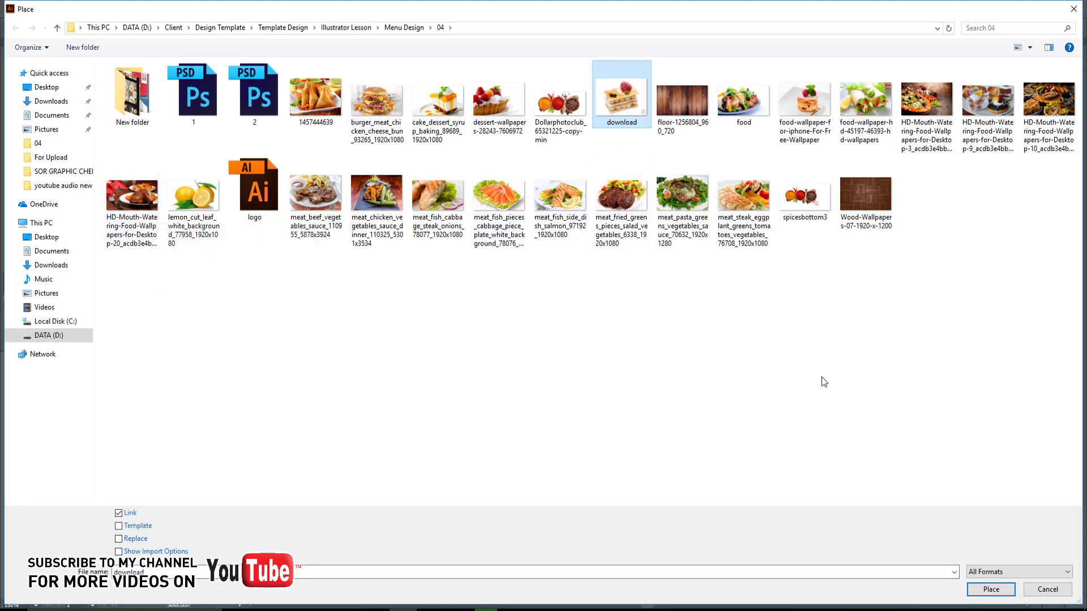
pyautogui.press('Escape')
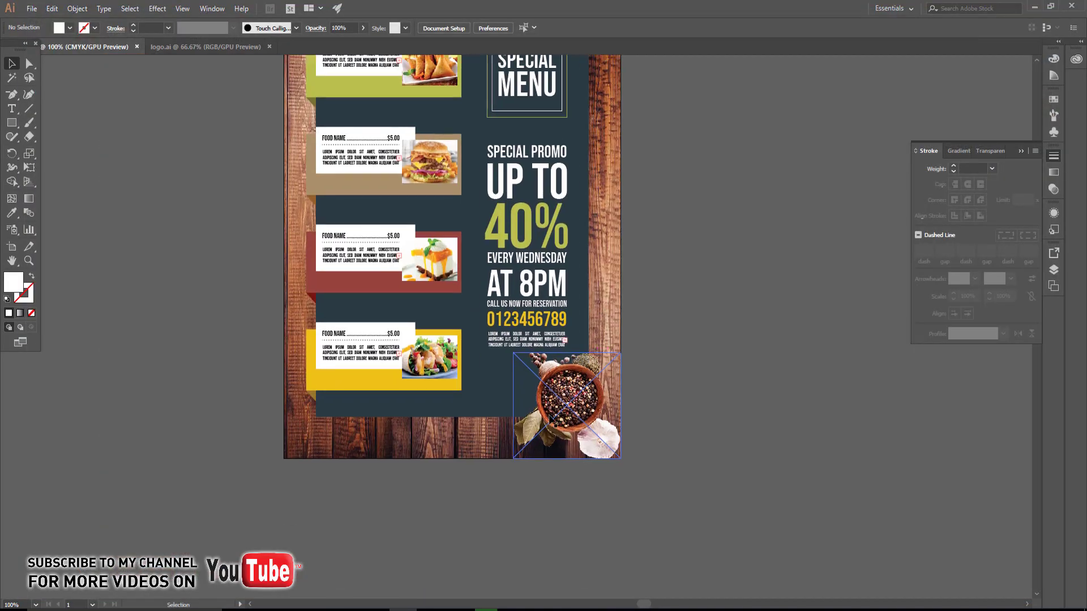
pyautogui.click(563, 421)
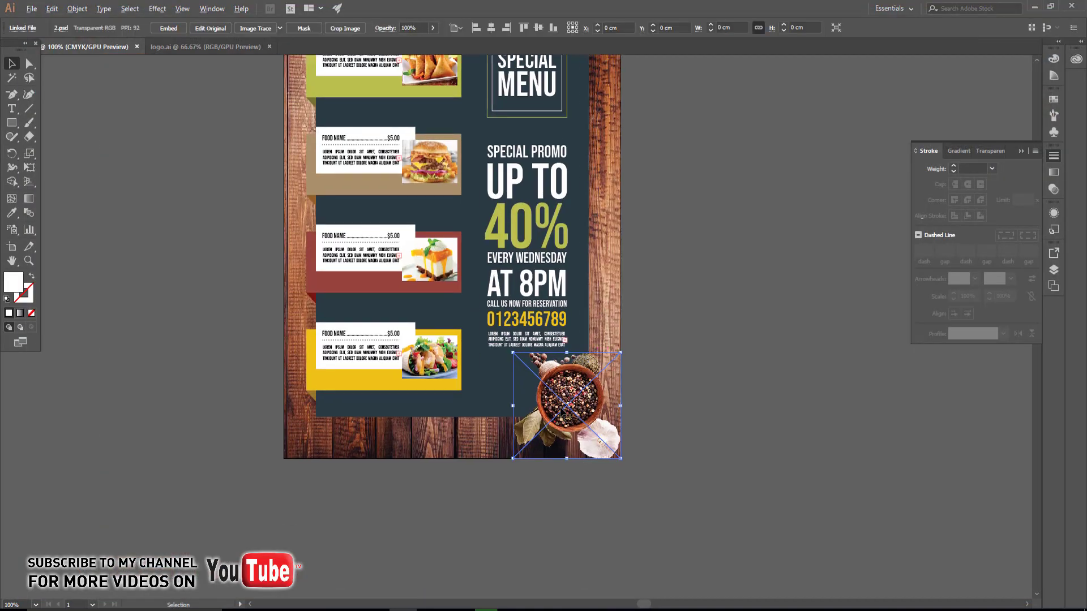
pyautogui.hotkey('ctrl', '+')
pyautogui.hotkey('ctrl', '+')
# Apply a Drop Shadow with -0.25 cm X and Y offsets and 75% opacity
pyautogui.click(158, 9)
pyautogui.moveTo(172, 141)
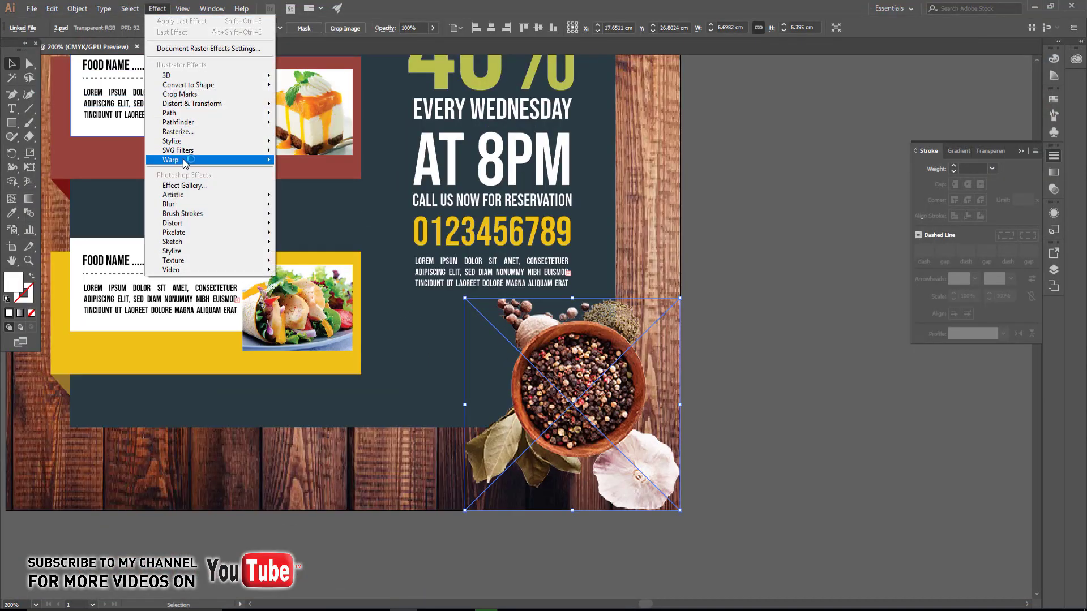
pyautogui.click(314, 143)
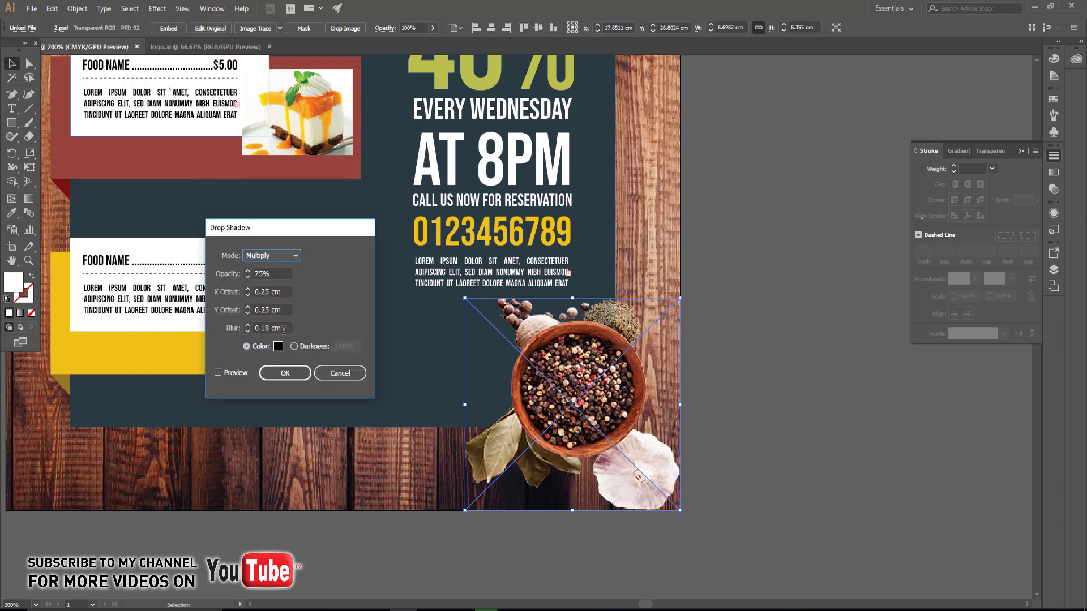
pyautogui.click(236, 373)
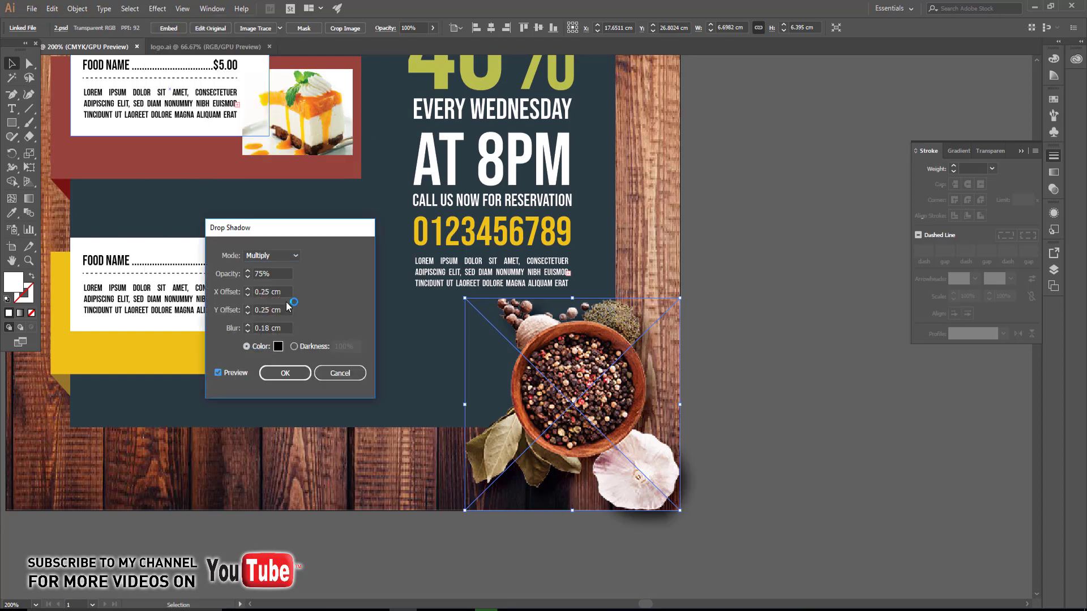
pyautogui.click(255, 292)
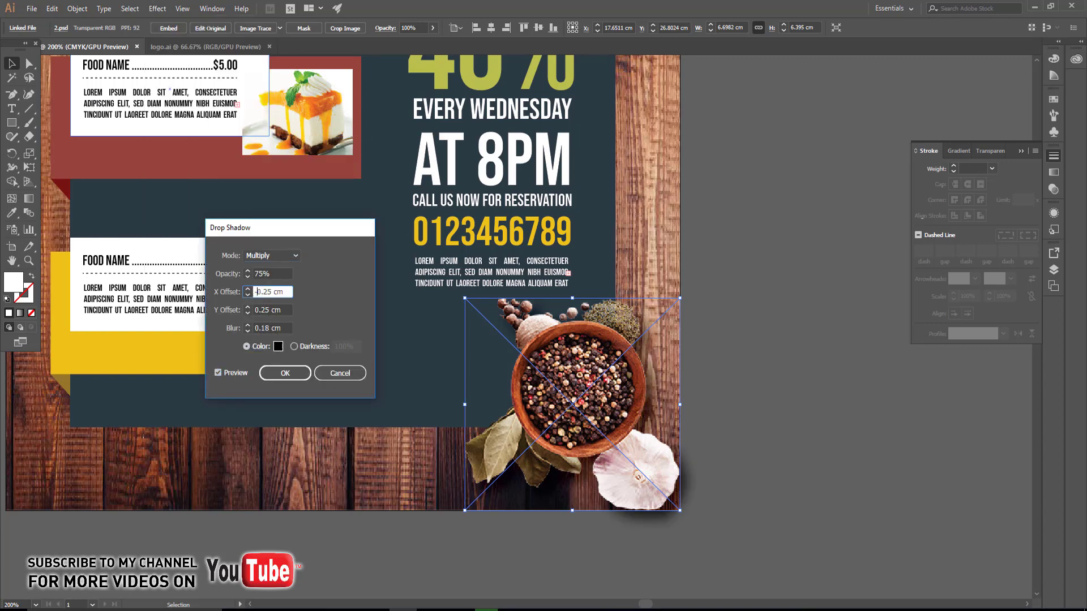
pyautogui.click(256, 310)
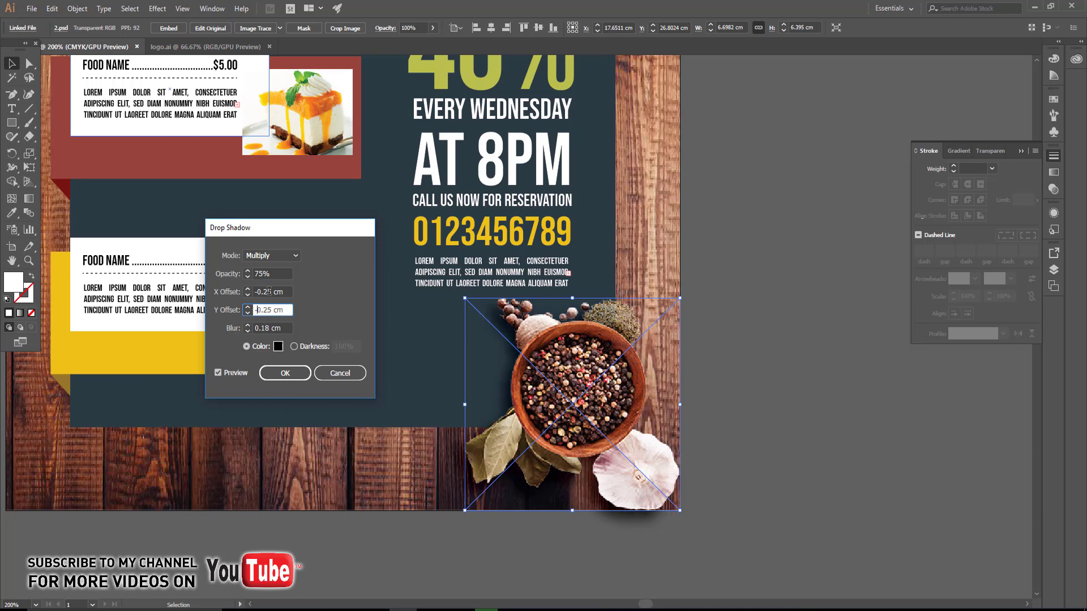
pyautogui.click(270, 291)
pyautogui.click(271, 274)
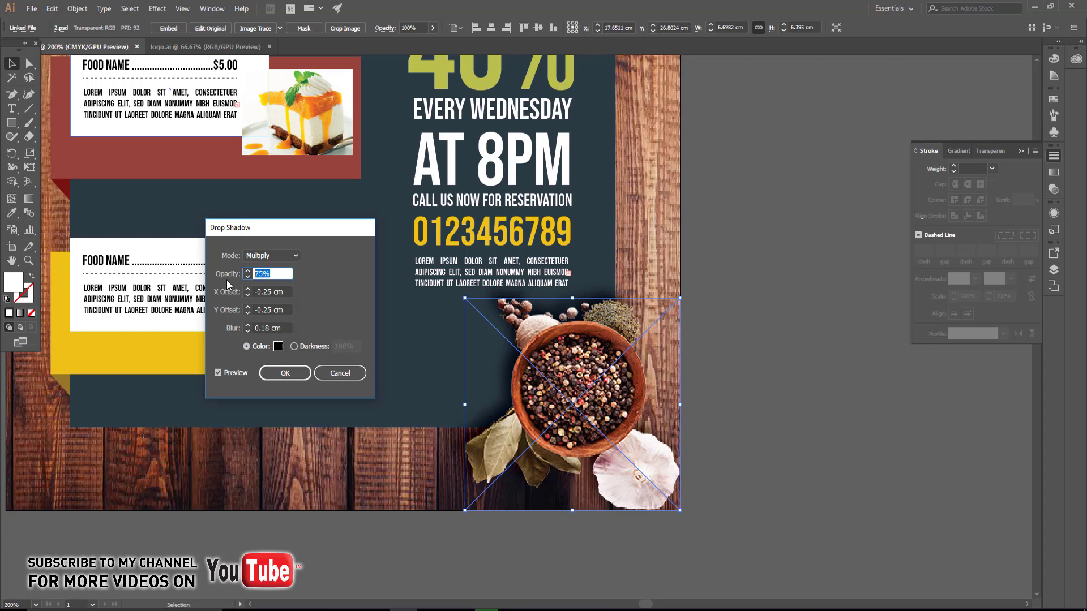
pyautogui.write('50')
pyautogui.click(287, 378)
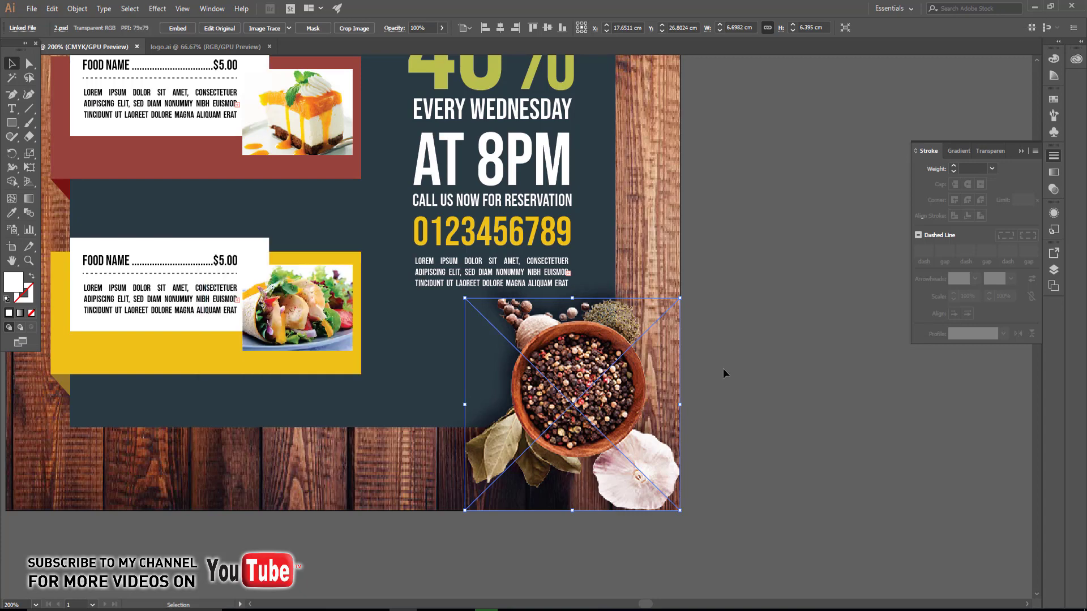
# Give the yellow panel a 50% drop shadow with positive 0.25 cm offsets
pyautogui.click(346, 357)
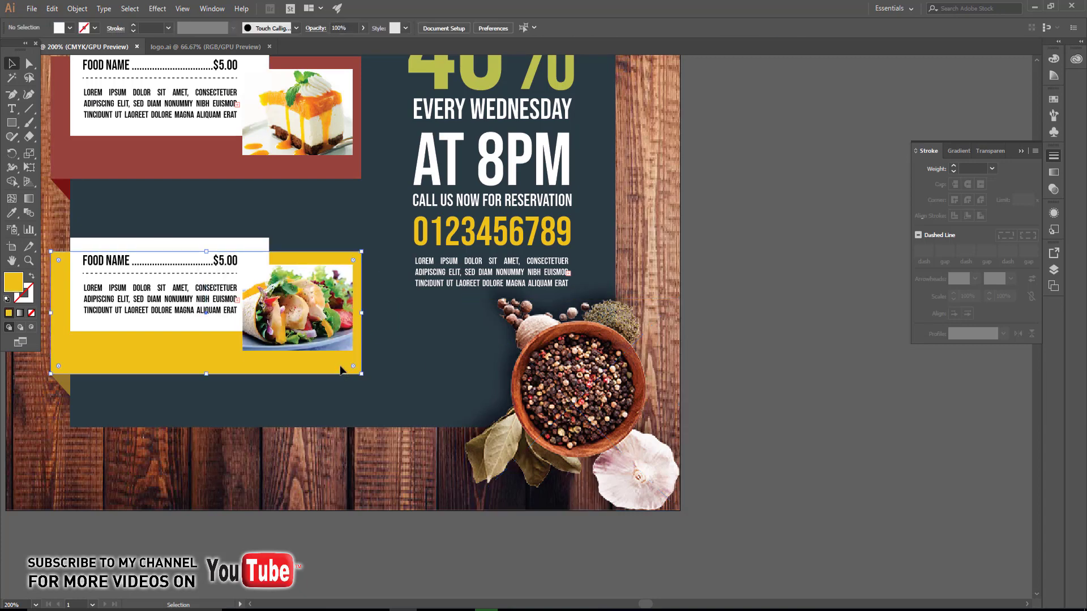
pyautogui.click(162, 11)
pyautogui.click(317, 146)
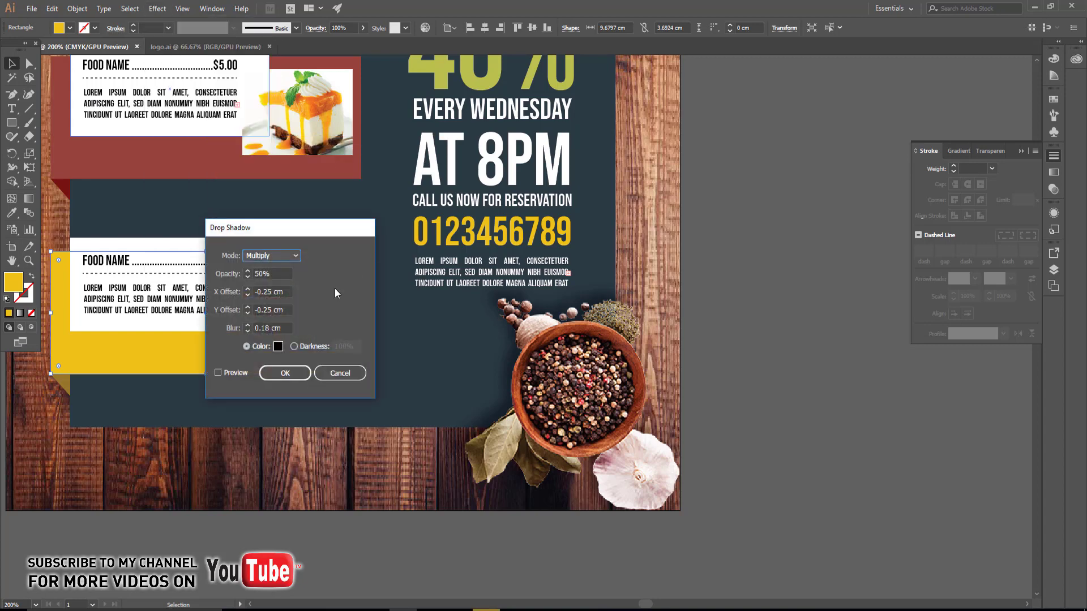
pyautogui.moveTo(258, 294); pyautogui.dragTo(246, 302)
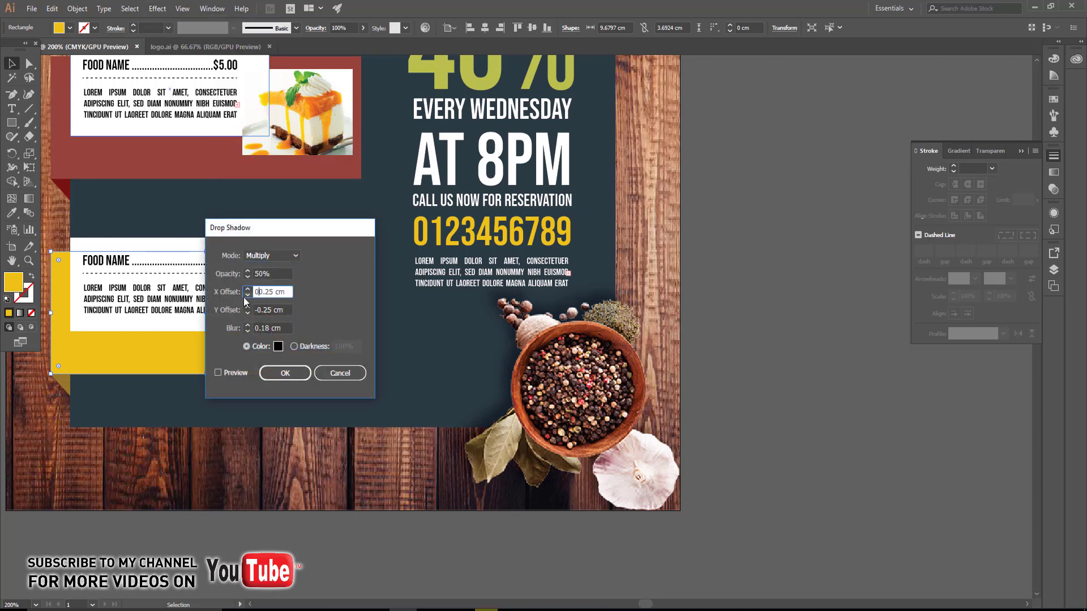
pyautogui.click(254, 310)
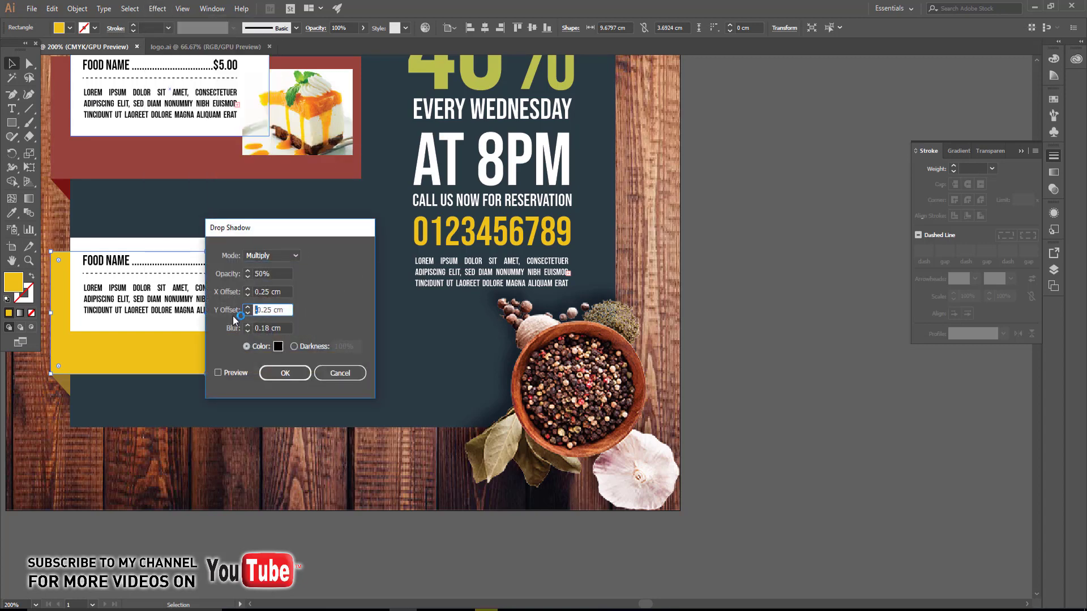
pyautogui.click(218, 373)
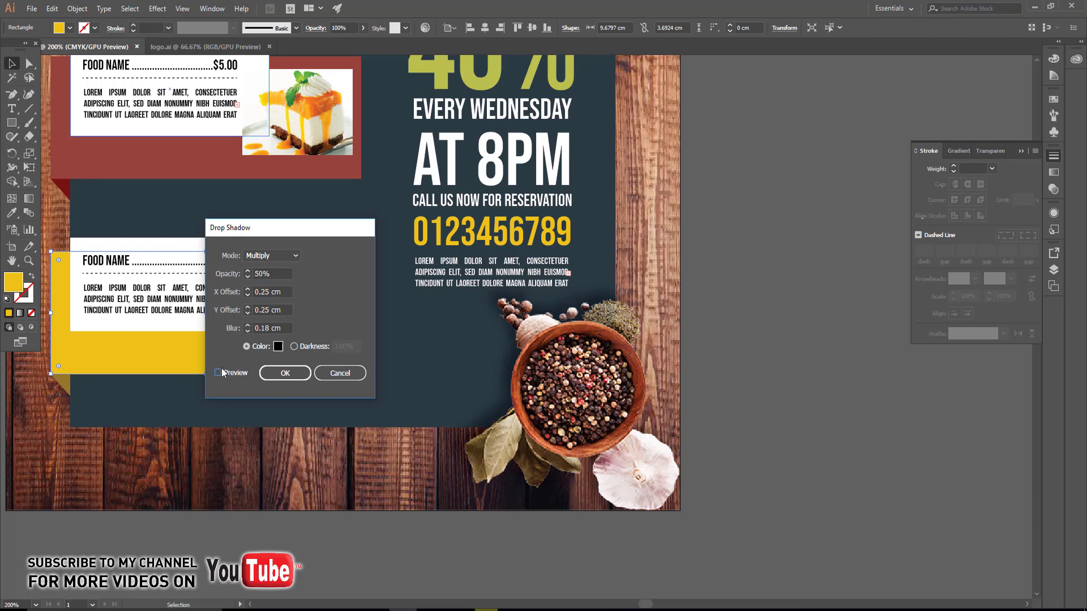
pyautogui.click(287, 375)
# Reapply the same drop shadow to the brown and red panels
pyautogui.click(340, 170)
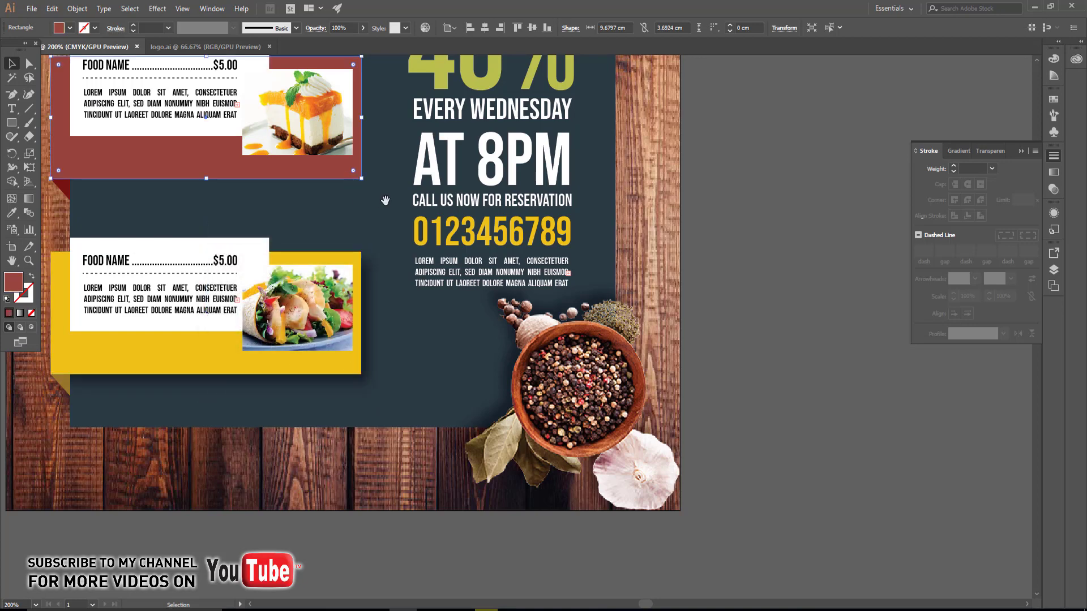
pyautogui.scroll(5, 385, 201)
pyautogui.hotkey('ctrl', '-')
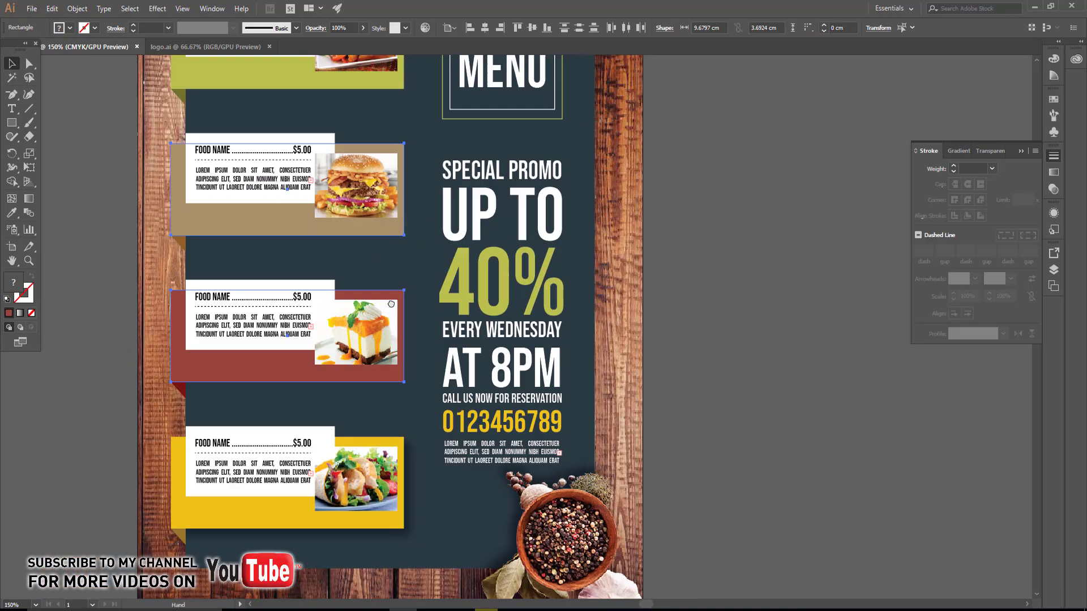
pyautogui.scroll(2, 368, 179)
pyautogui.keyDown('shift'); pyautogui.click(373, 157); pyautogui.keyUp('shift')
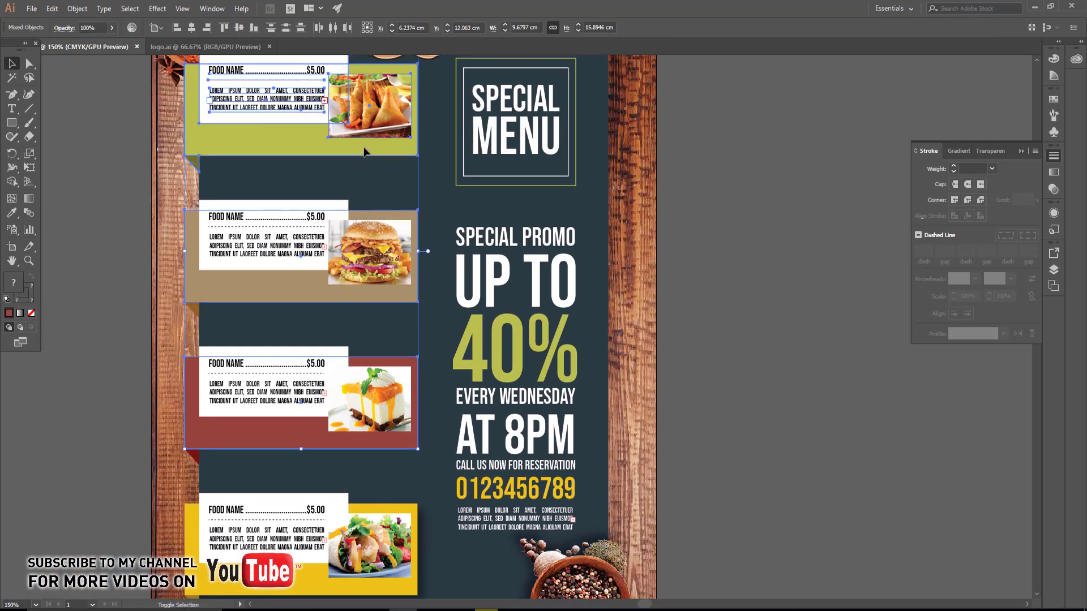
pyautogui.keyDown('shift'); pyautogui.click(366, 152); pyautogui.keyUp('shift')
pyautogui.click(158, 9)
pyautogui.click(187, 18)
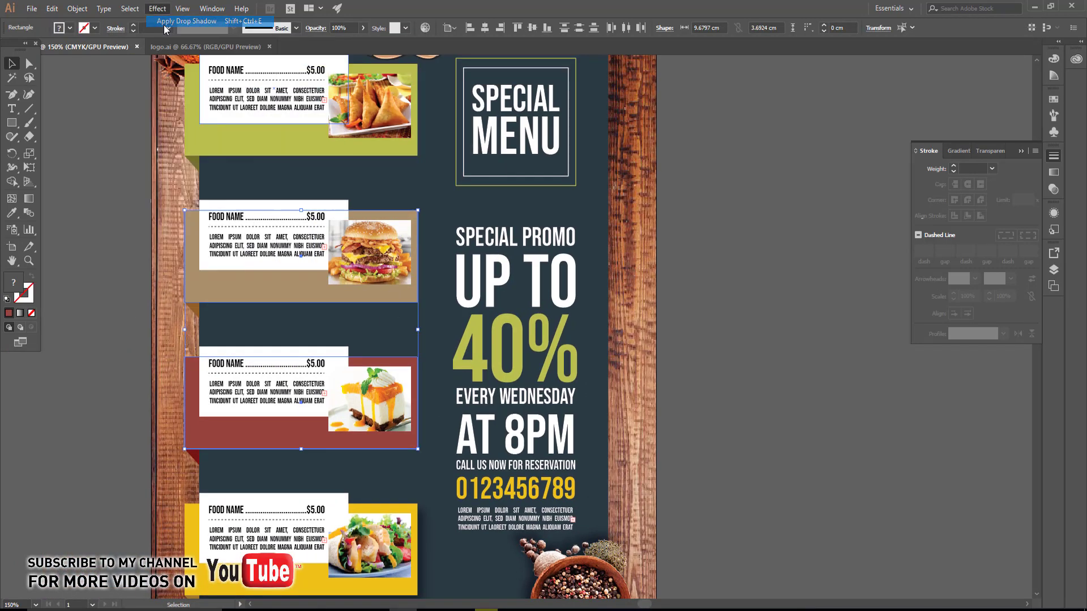
# Ungroup the top green panel group and select the green rectangle alone
pyautogui.click(198, 137)
pyautogui.rightClick(198, 136)
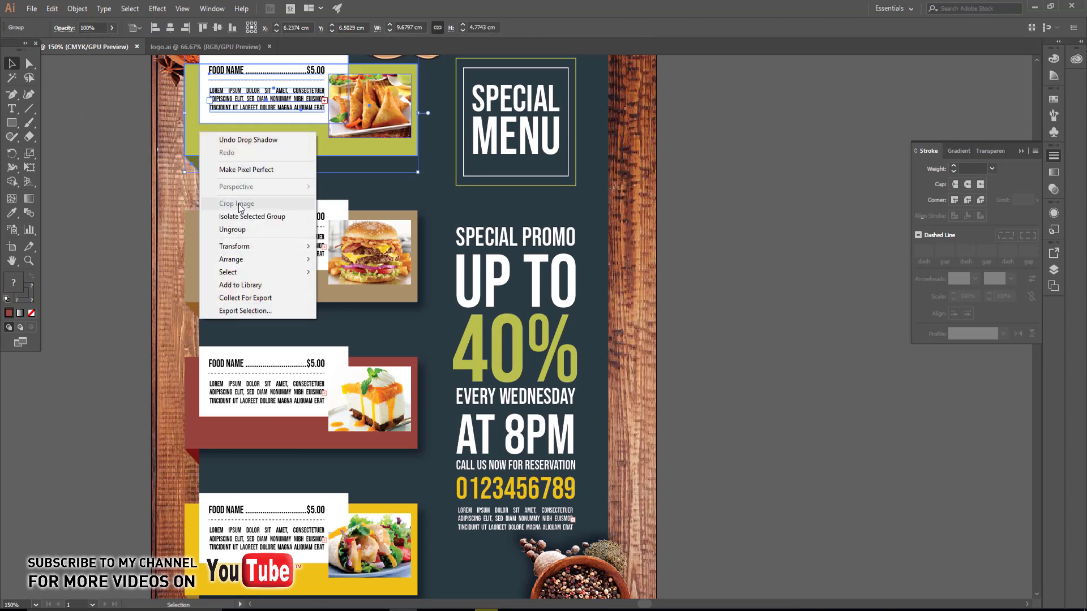
pyautogui.click(240, 232)
pyautogui.click(231, 150)
pyautogui.scroll(3, 231, 150)
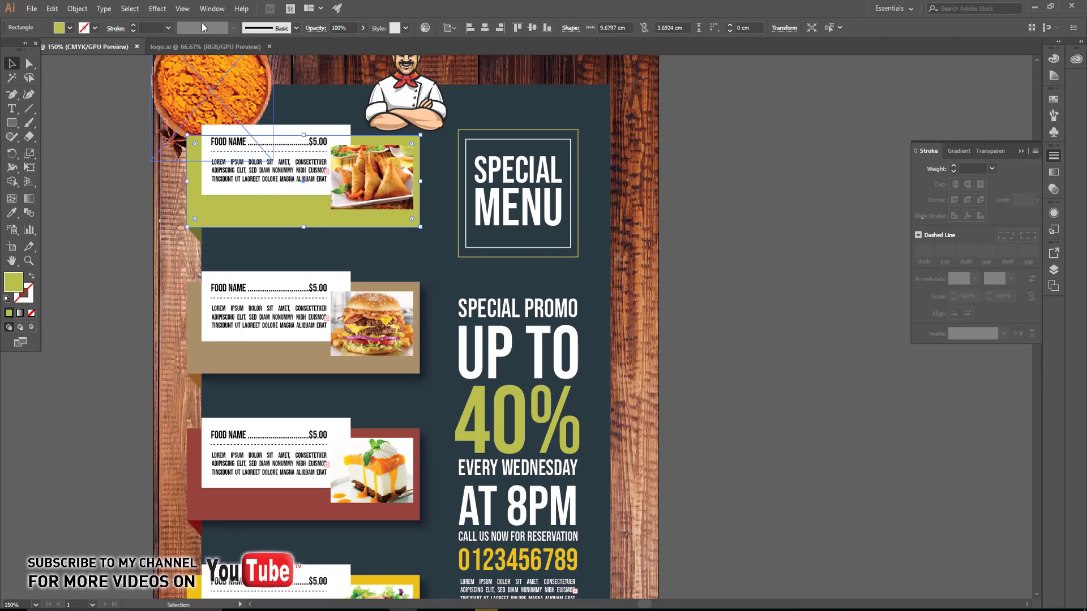
# Apply the same drop shadow to the green panel and turmeric bowl, and enlarge the turmeric bowl
pyautogui.click(158, 8)
pyautogui.click(172, 23)
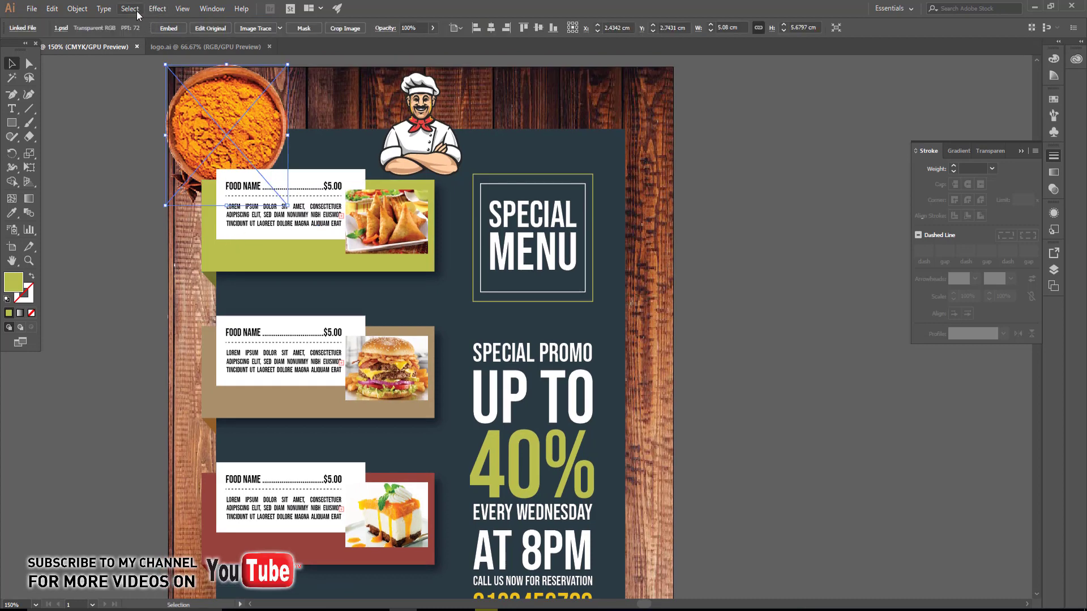
pyautogui.click(157, 8)
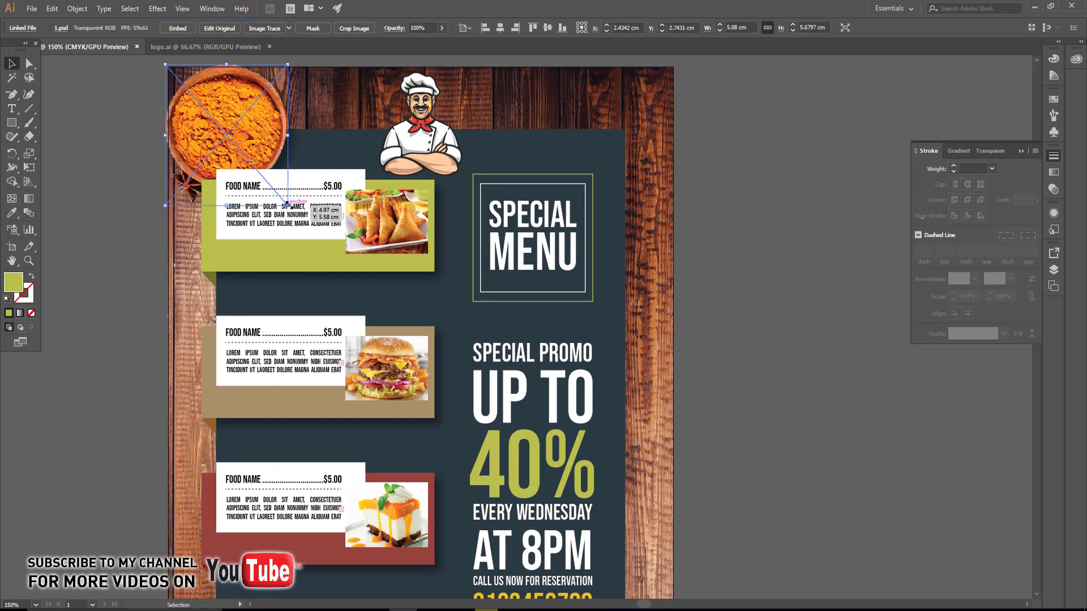
pyautogui.moveTo(288, 206); pyautogui.dragTo(307, 228)
pyautogui.click(148, 300)
pyautogui.hotkey('ctrl', '1')
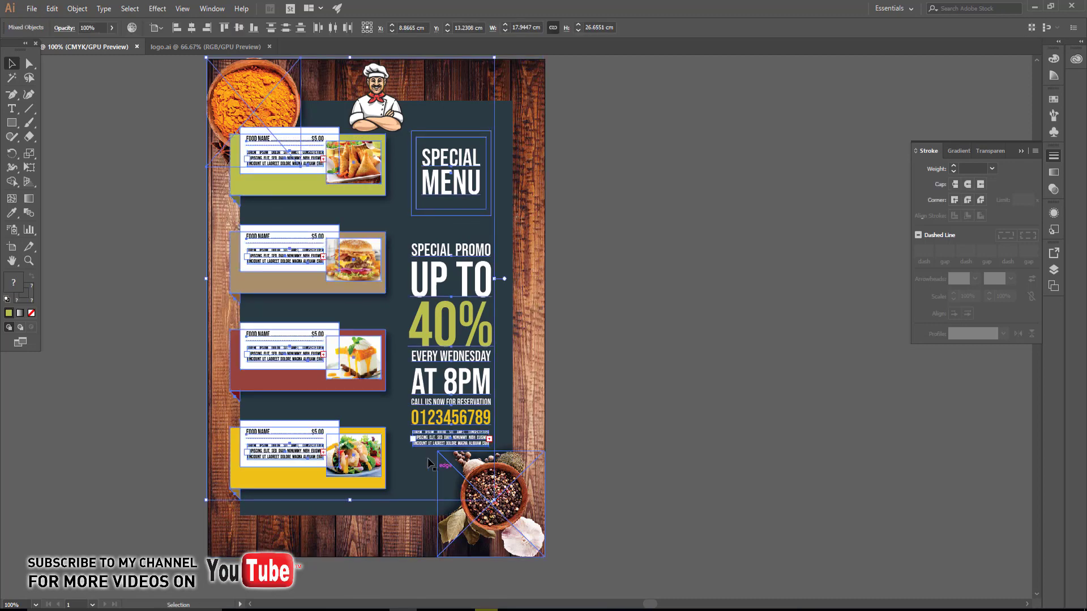
# Nudge the menu content, green card and SPECIAL MENU box slightly down
pyautogui.moveTo(493, 516); pyautogui.dragTo(311, 133)
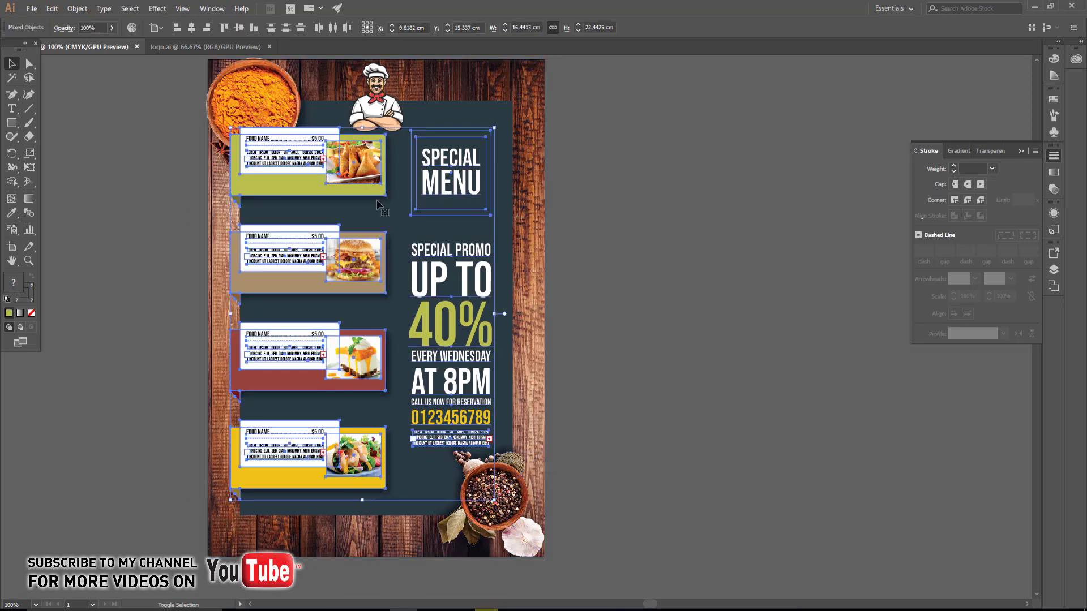
pyautogui.press('Down')
pyautogui.press('Down')
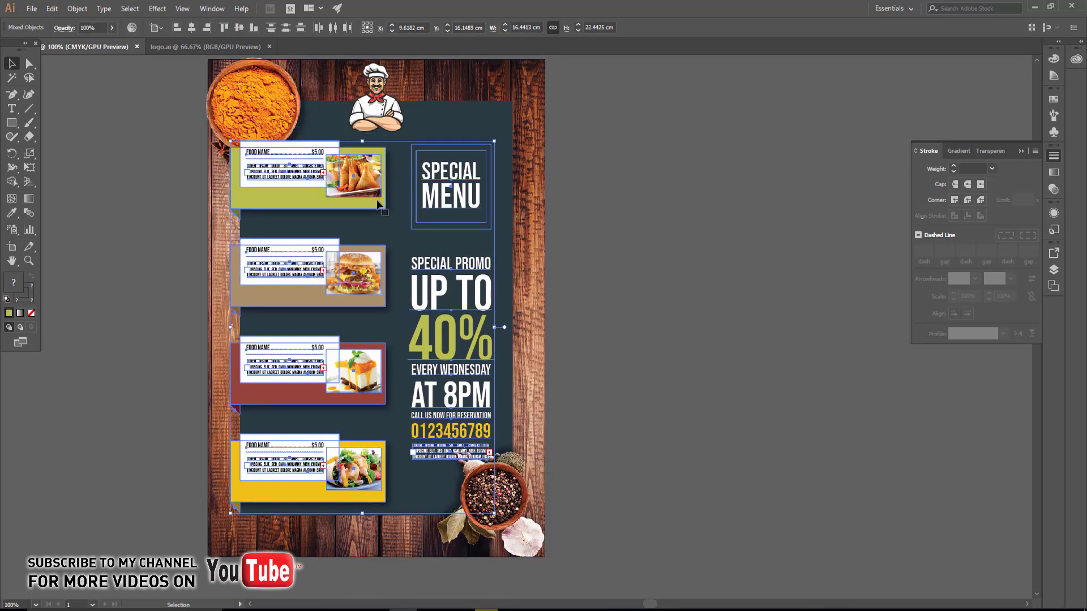
pyautogui.click(551, 207)
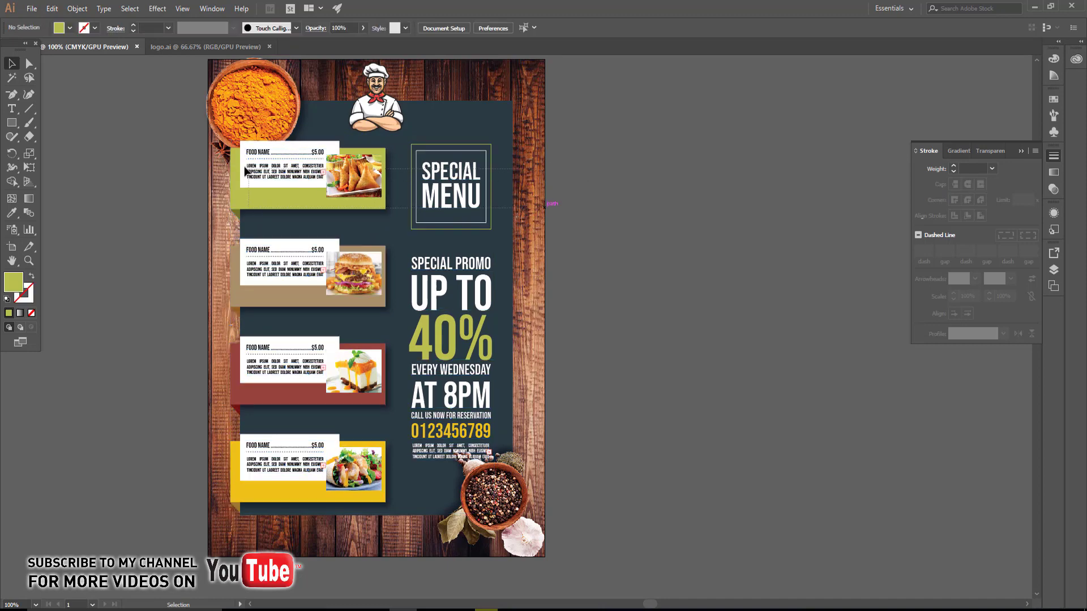
pyautogui.moveTo(245, 170); pyautogui.dragTo(241, 182)
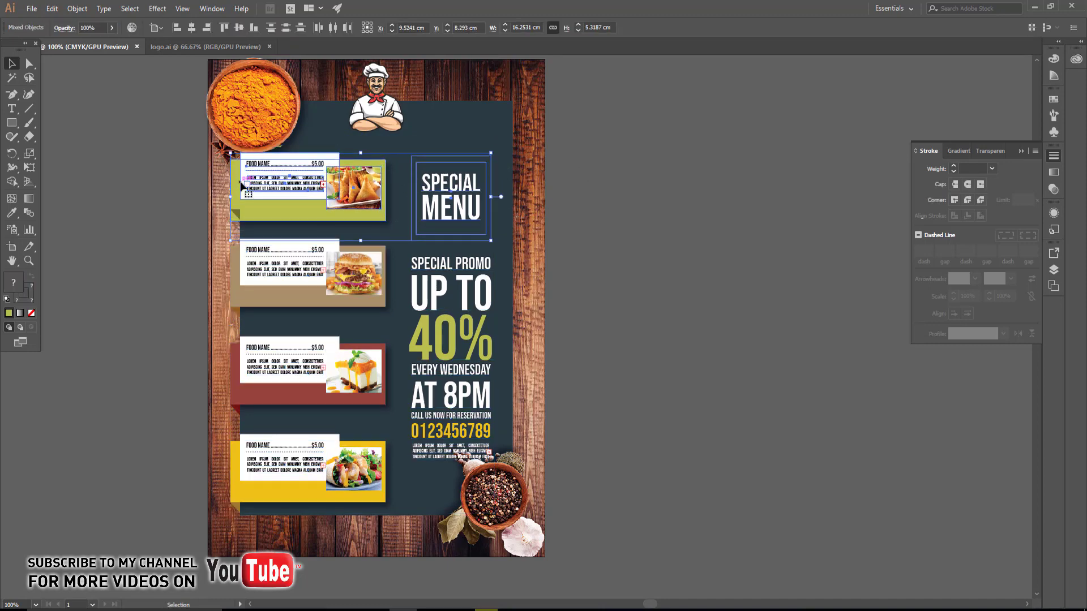
pyautogui.click(188, 199)
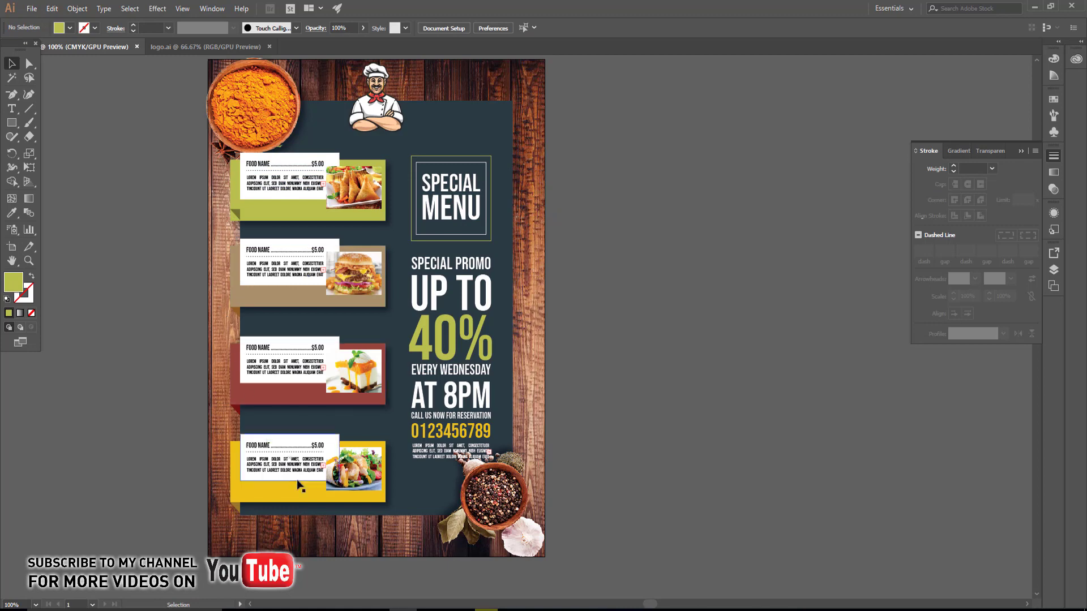
# Nudge the yellow food card up and group its parts
pyautogui.click(245, 473)
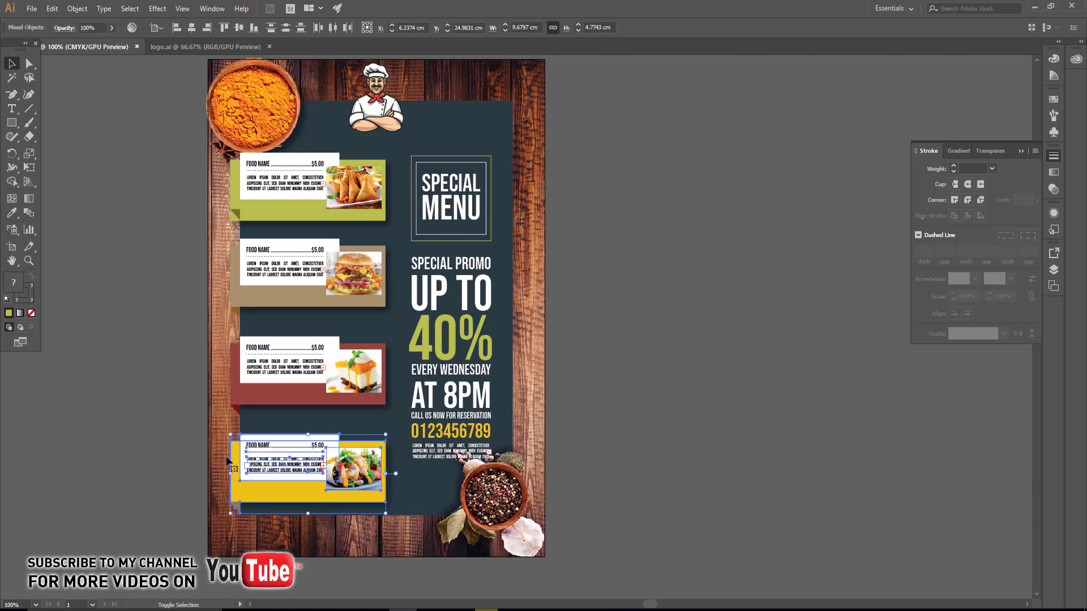
pyautogui.hotkey('shift', 'Up')
pyautogui.hotkey('shift', 'Up')
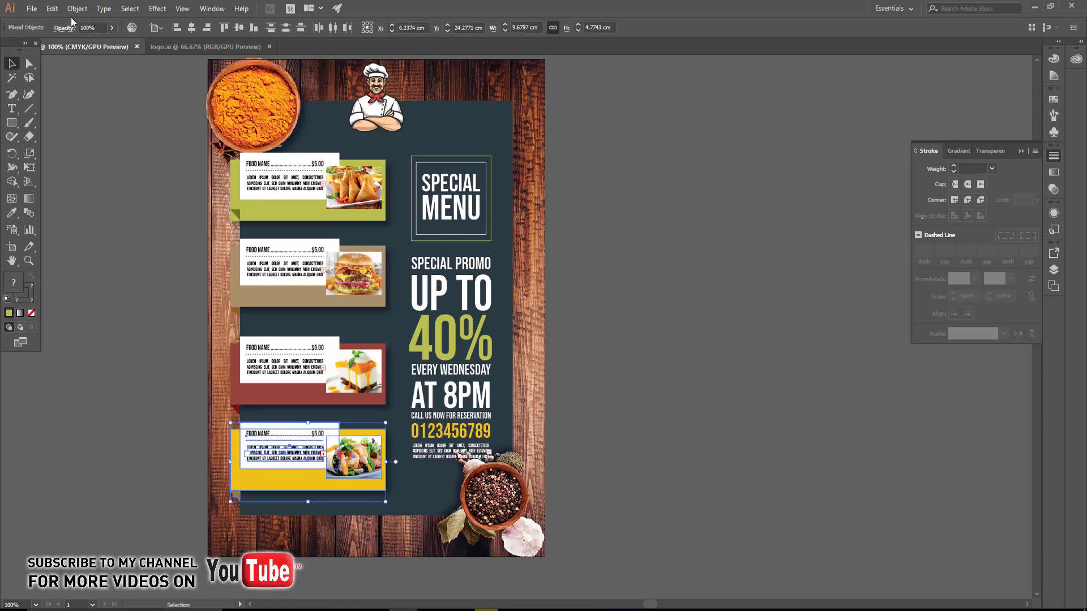
pyautogui.click(77, 9)
pyautogui.click(91, 54)
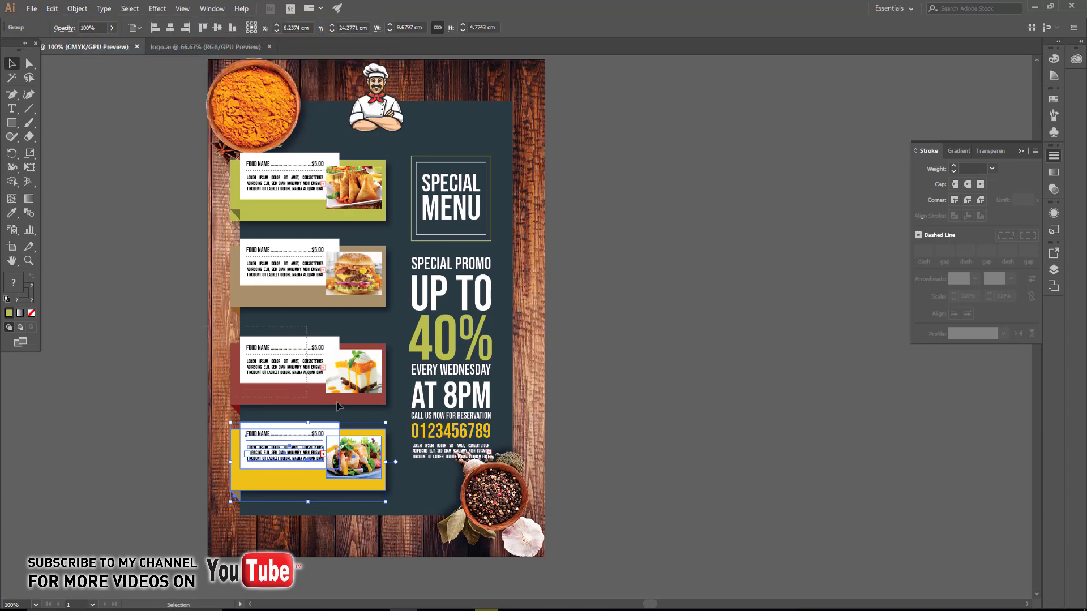
# Align the four cards to selection, distribute vertical centers evenly, and nudge them down
pyautogui.click(384, 414)
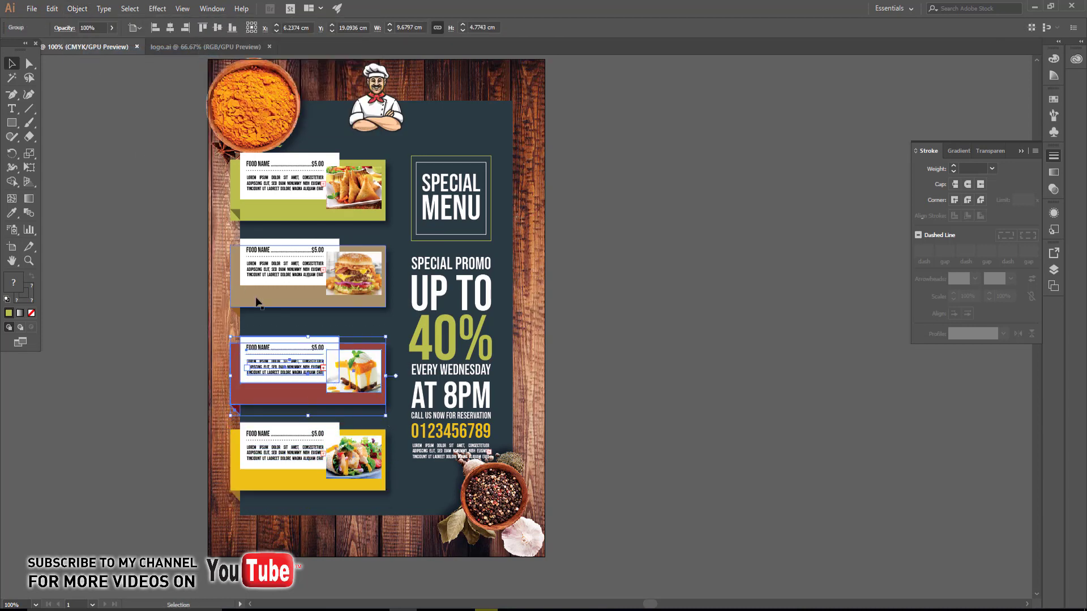
pyautogui.click(384, 316)
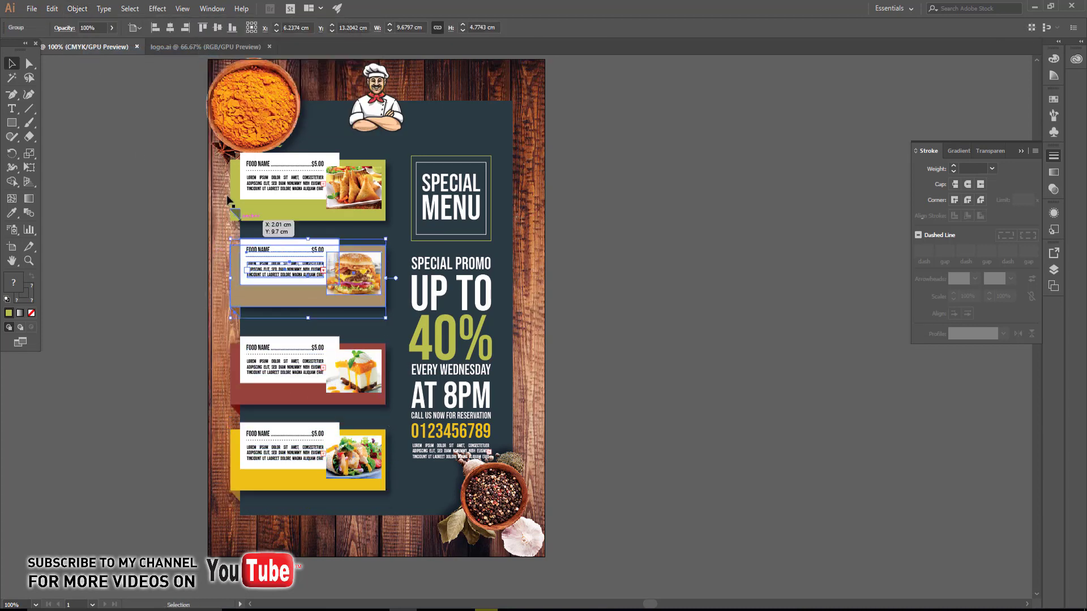
pyautogui.keyDown('shift'); pyautogui.click(375, 219); pyautogui.keyUp('shift')
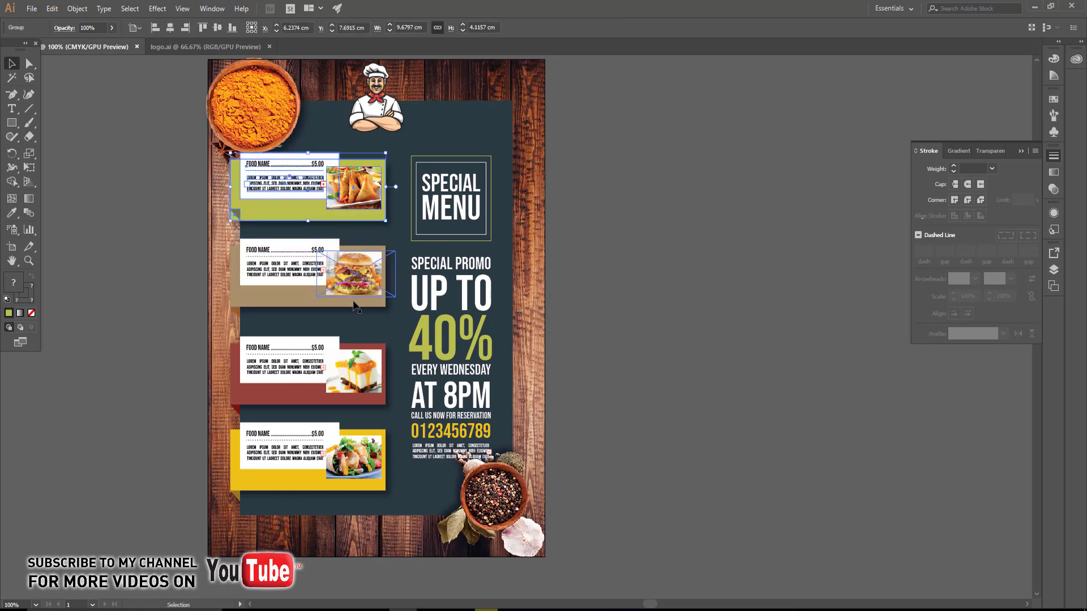
pyautogui.keyDown('shift'); pyautogui.click(339, 372); pyautogui.keyUp('shift')
pyautogui.keyDown('shift'); pyautogui.click(340, 453); pyautogui.keyUp('shift')
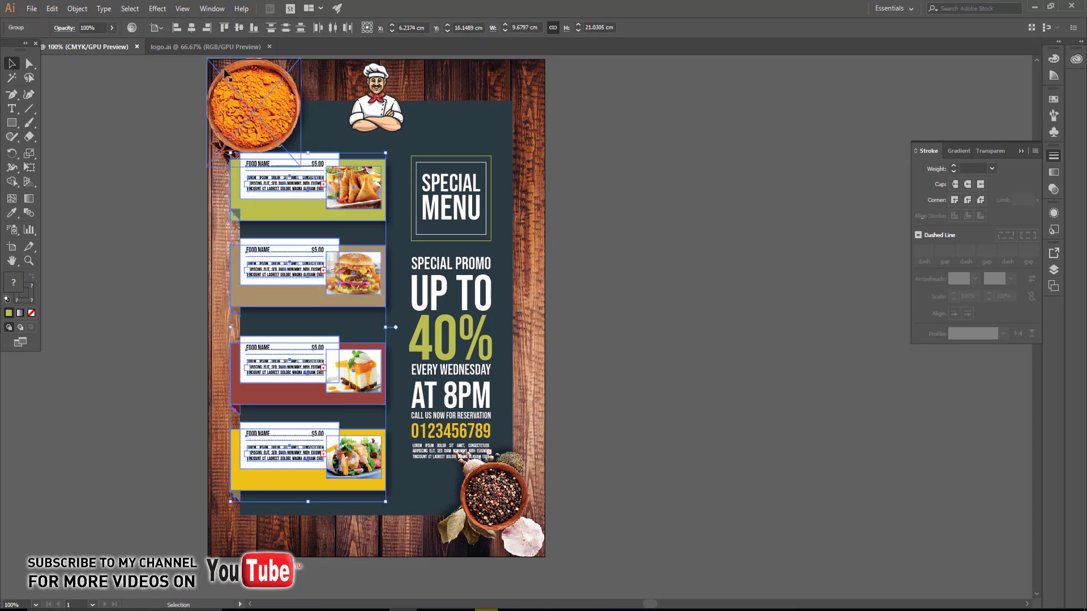
pyautogui.click(157, 28)
pyautogui.click(287, 29)
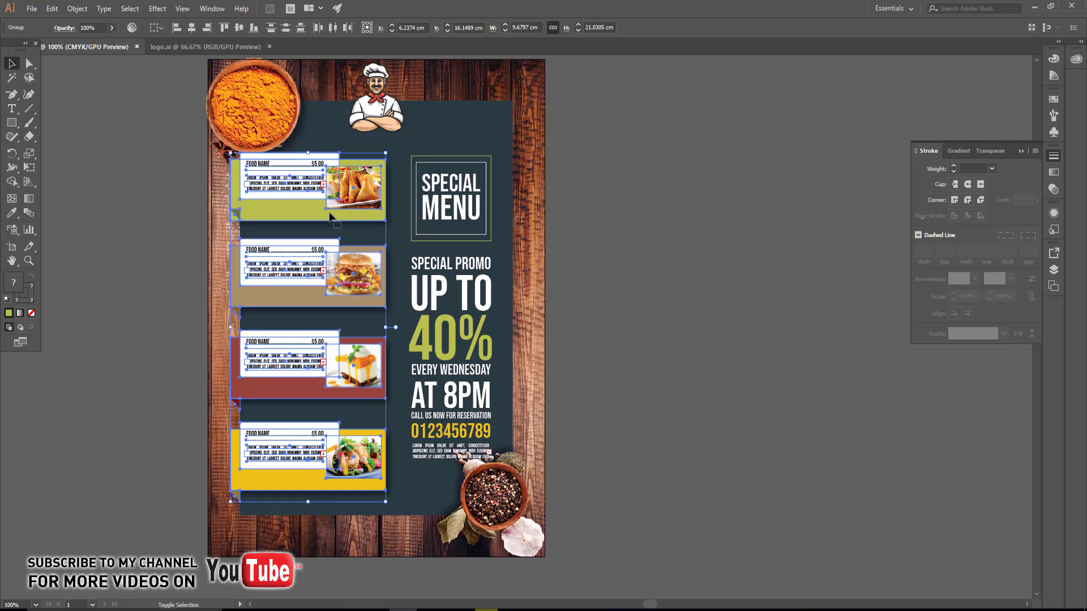
pyautogui.hotkey('shift', 'Down')
# Enlarge the chef illustration above the cards and fine-tune its size
pyautogui.click(380, 131)
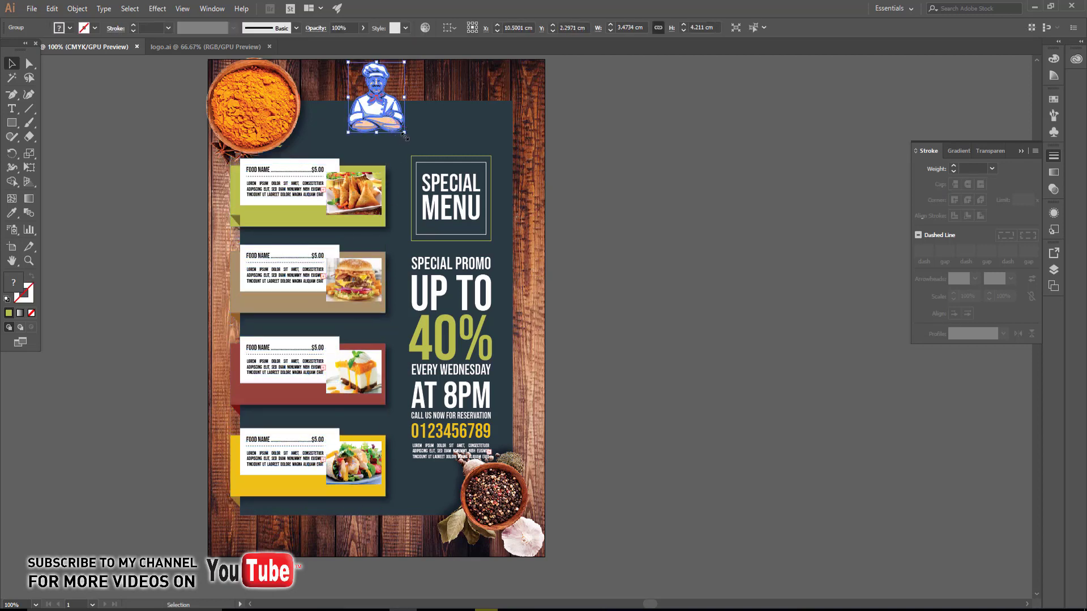
pyautogui.moveTo(404, 136); pyautogui.dragTo(350, 160)
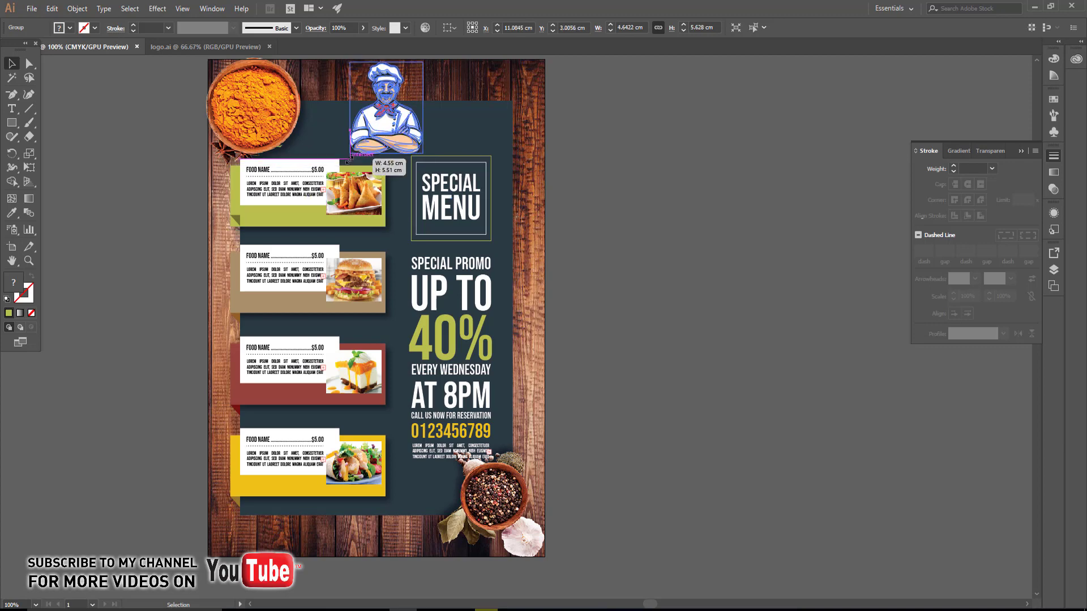
pyautogui.moveTo(349, 160); pyautogui.dragTo(331, 197)
pyautogui.click(671, 202)
pyautogui.moveTo(576, 200); pyautogui.dragTo(617, 255)
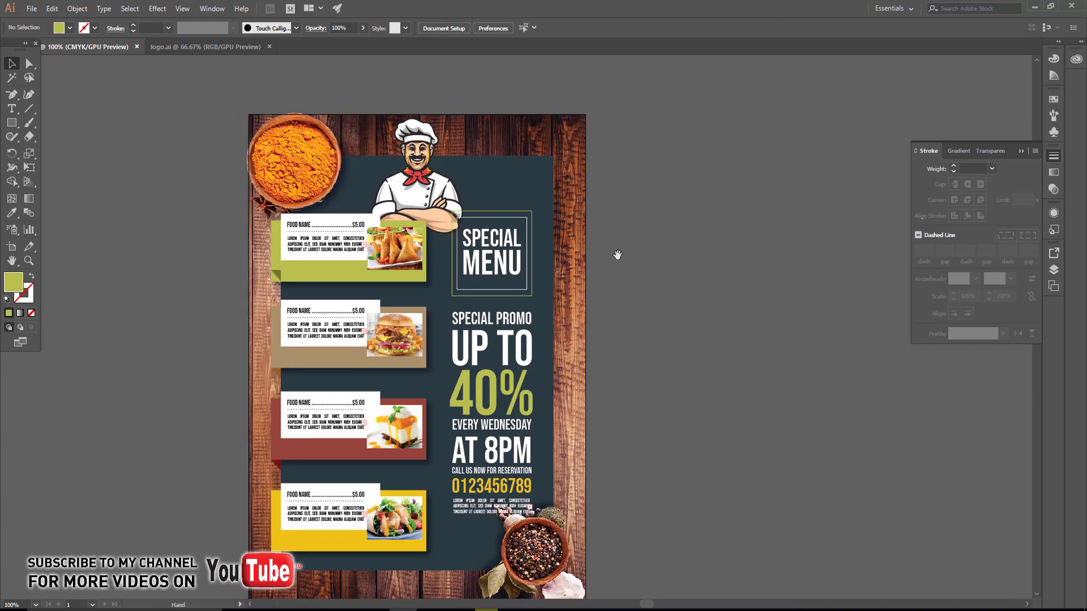
pyautogui.hotkey('ctrl', '=')
pyautogui.hotkey('ctrl', '=')
pyautogui.press('v')
pyautogui.click(450, 314)
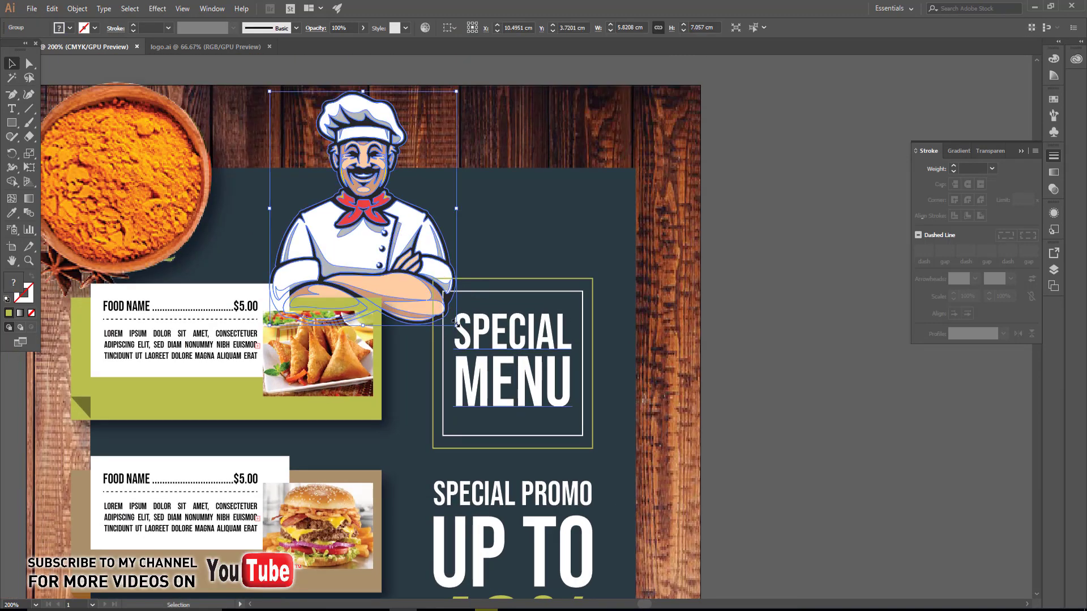
pyautogui.moveTo(456, 323); pyautogui.dragTo(450, 321)
pyautogui.click(662, 255)
# Shrink the peppercorn bowl slightly and show the Layers panel
pyautogui.hotkey('ctrl', '-')
pyautogui.hotkey('ctrl', '-')
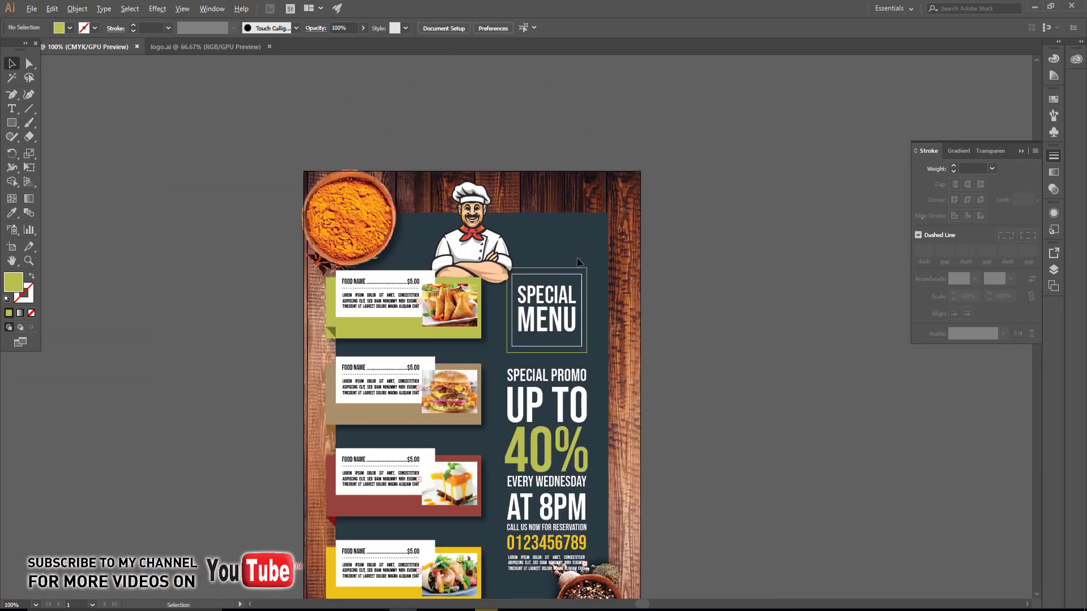
pyautogui.moveTo(577, 261); pyautogui.dragTo(561, 249)
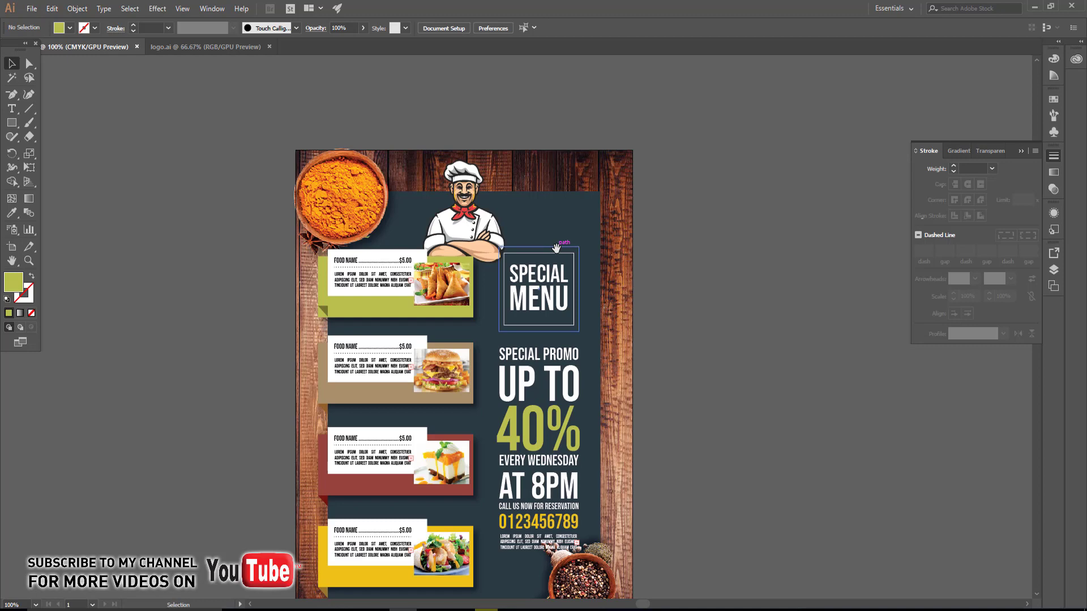
pyautogui.moveTo(559, 400); pyautogui.dragTo(539, 219)
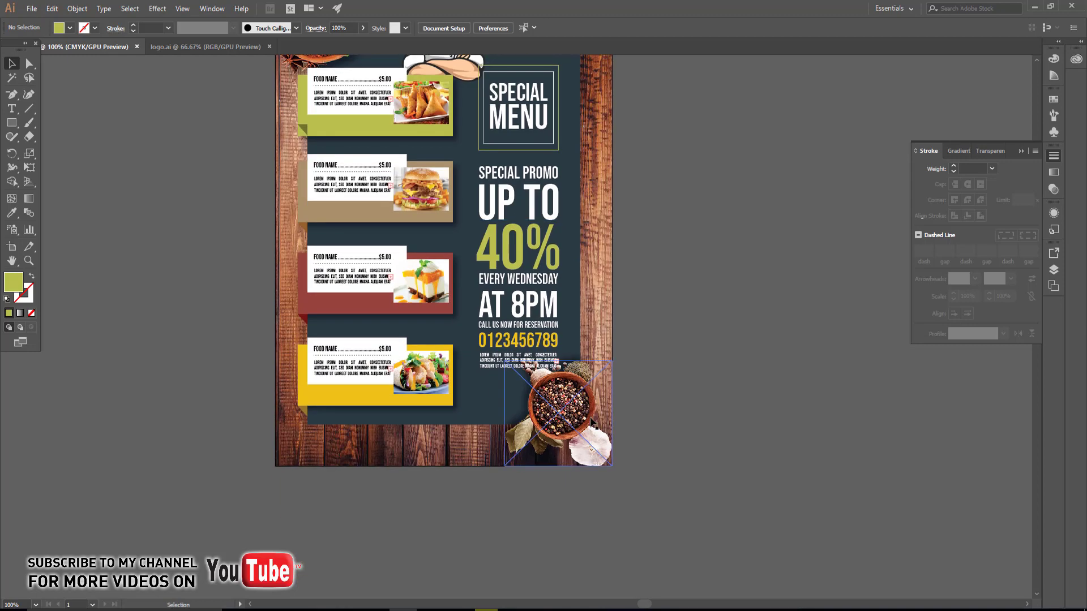
pyautogui.click(591, 449)
pyautogui.moveTo(504, 360); pyautogui.dragTo(503, 372)
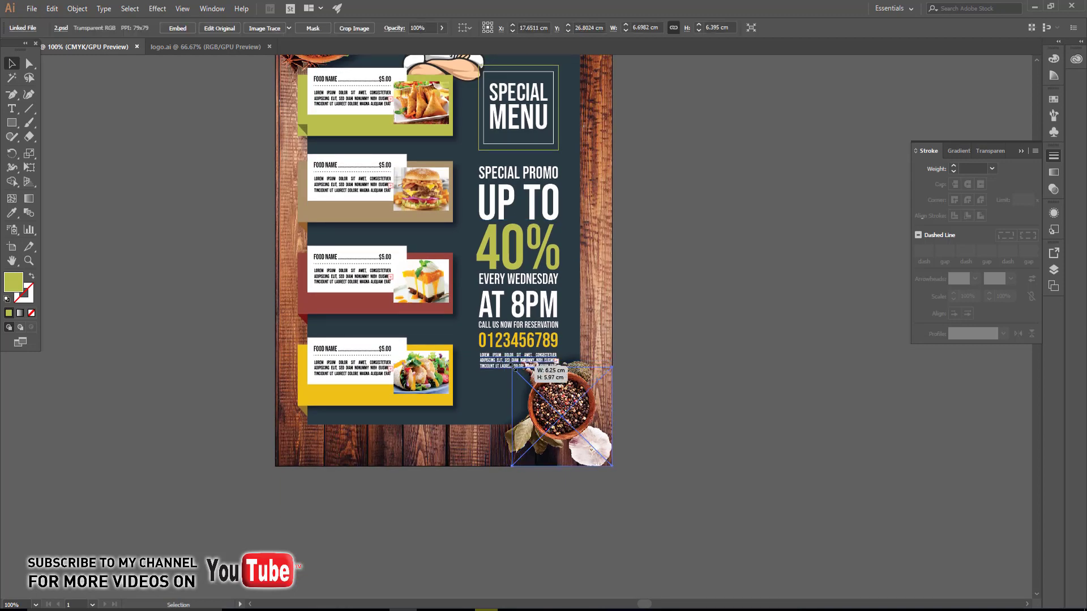
pyautogui.click(626, 400)
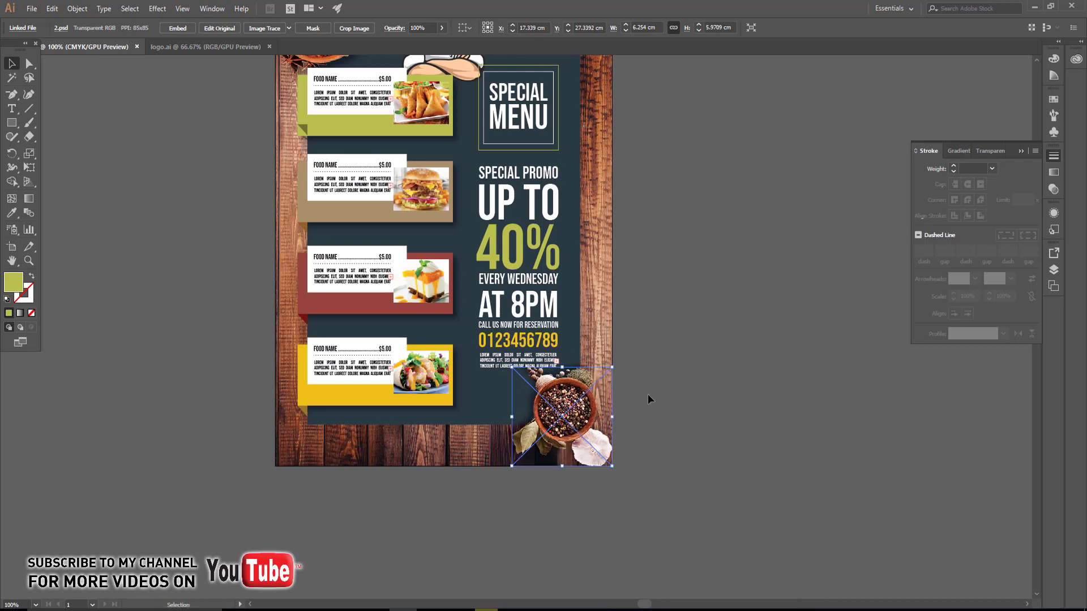
pyautogui.hotkey('ctrl', '-')
pyautogui.click(1053, 270)
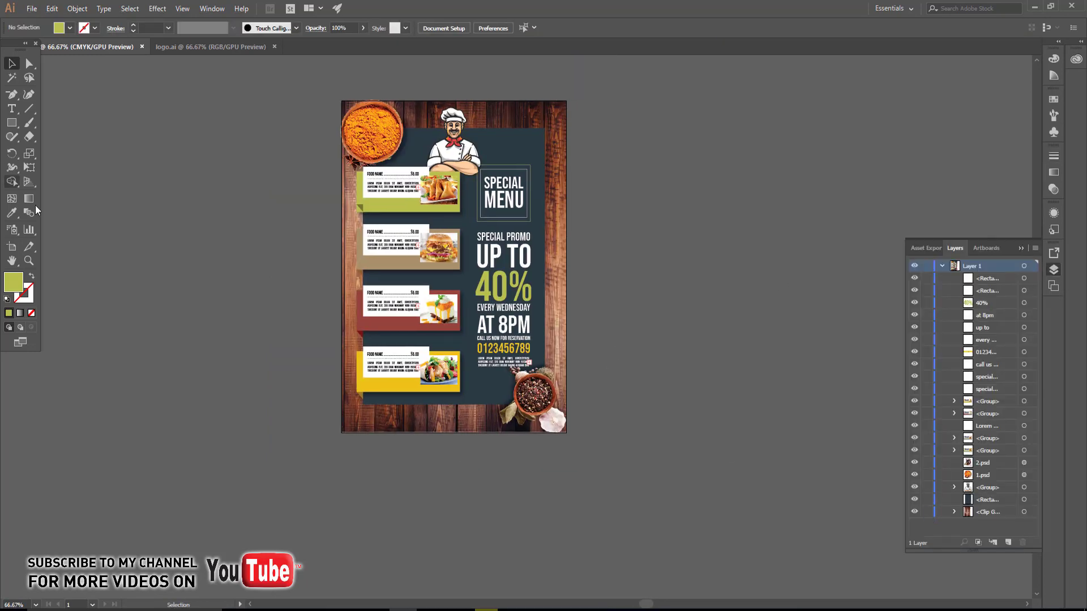
# Duplicate the menu artboard as a second page to the right
pyautogui.click(13, 248)
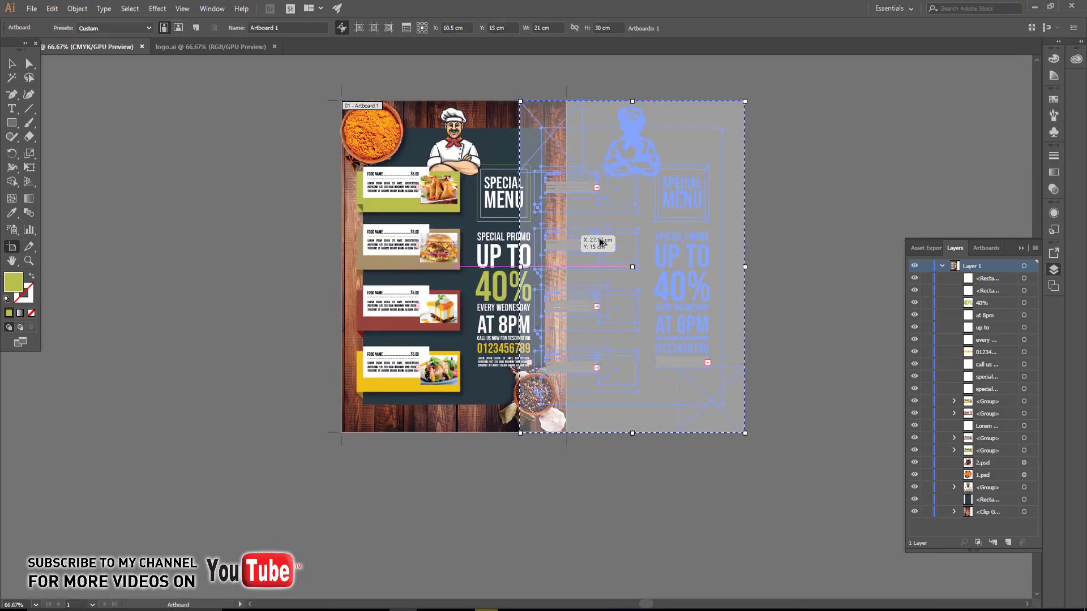
pyautogui.moveTo(379, 229); pyautogui.dragTo(630, 229)
pyautogui.click(12, 64)
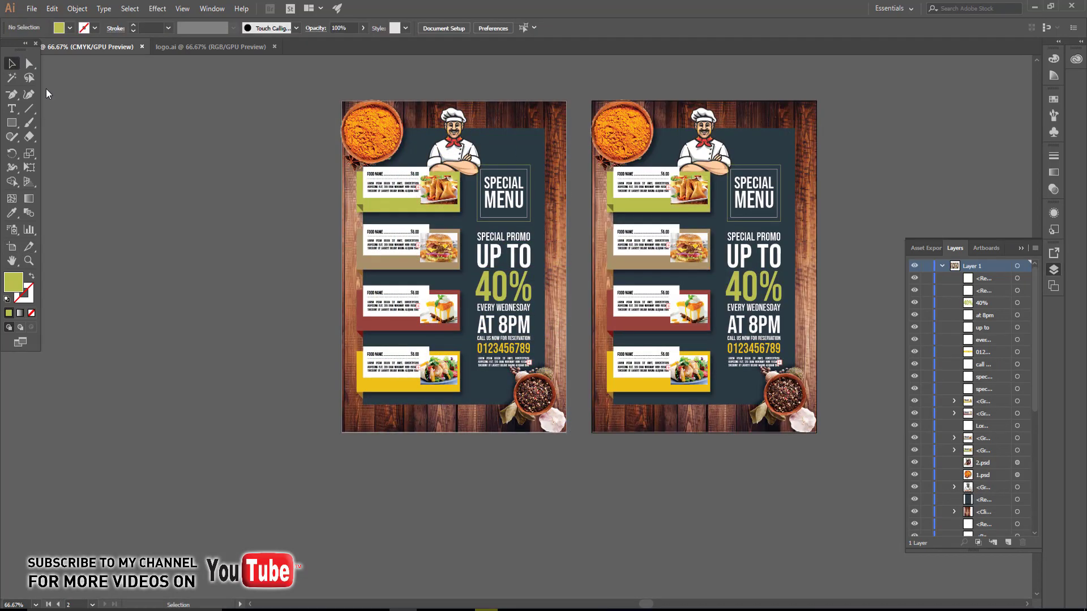
pyautogui.moveTo(339, 235); pyautogui.dragTo(272, 227)
# Group page two's wood background and dark panel, then lock the group
pyautogui.moveTo(781, 79); pyautogui.dragTo(700, 120)
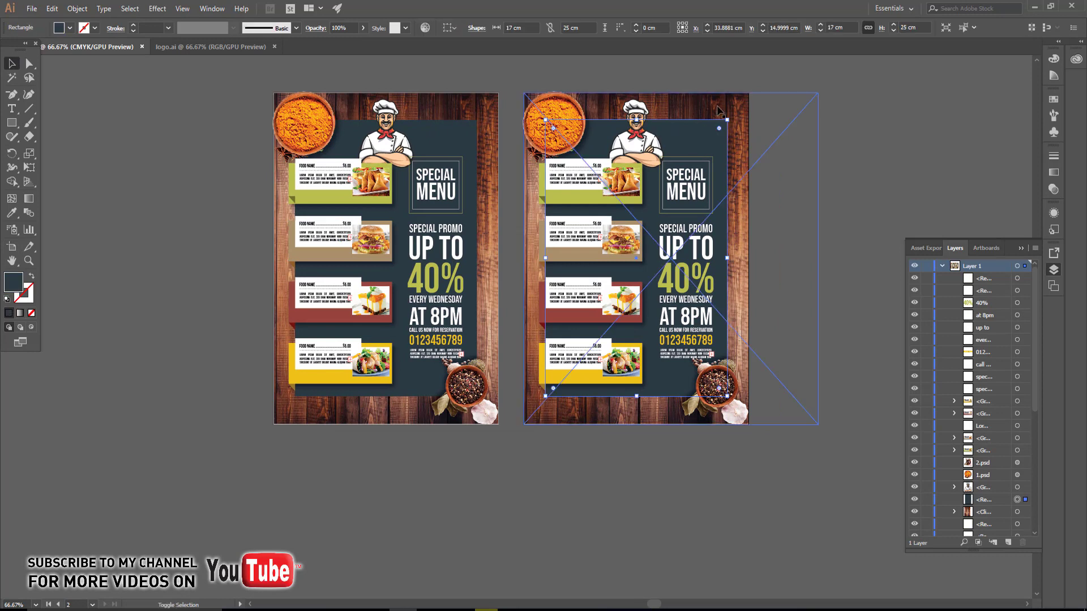
pyautogui.hotkey('ctrl', 'g')
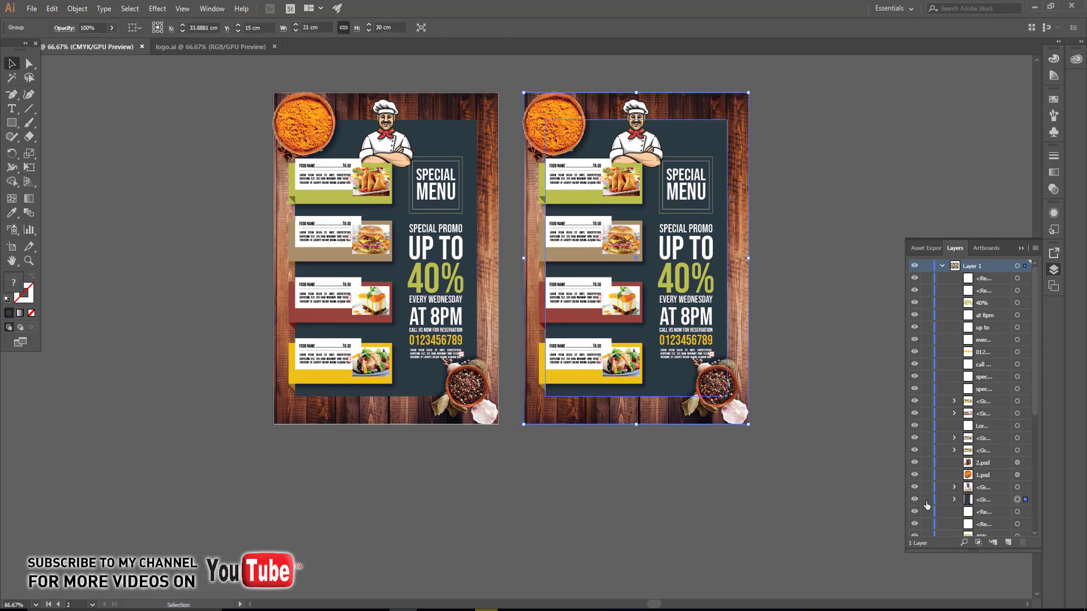
pyautogui.click(927, 500)
pyautogui.scroll(1, 736, 340)
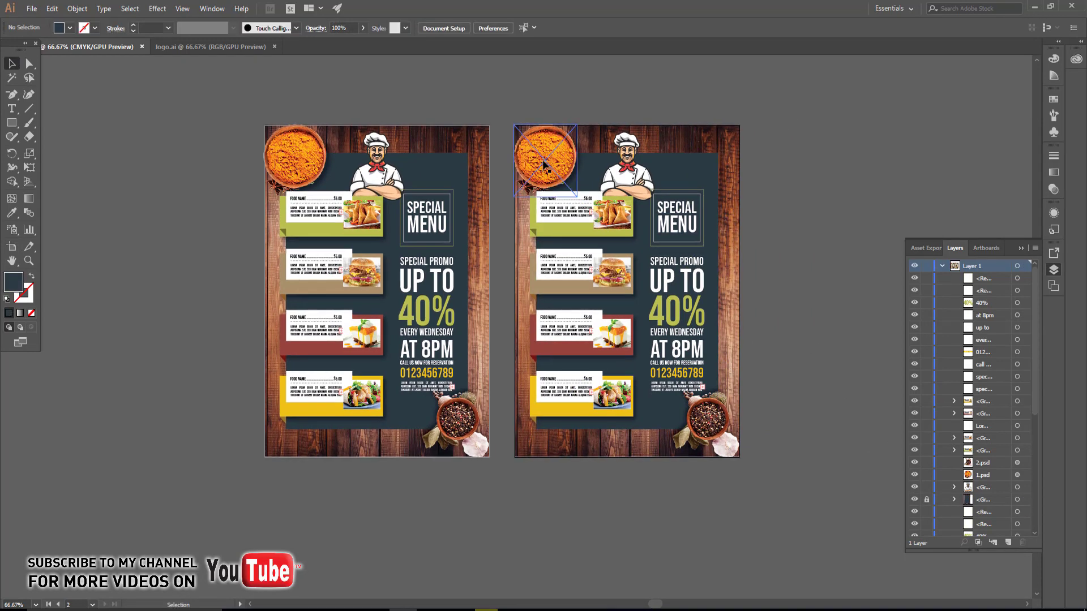
pyautogui.click(578, 215)
pyautogui.scroll(1, 577, 215)
pyautogui.hscroll(2, 651, 368)
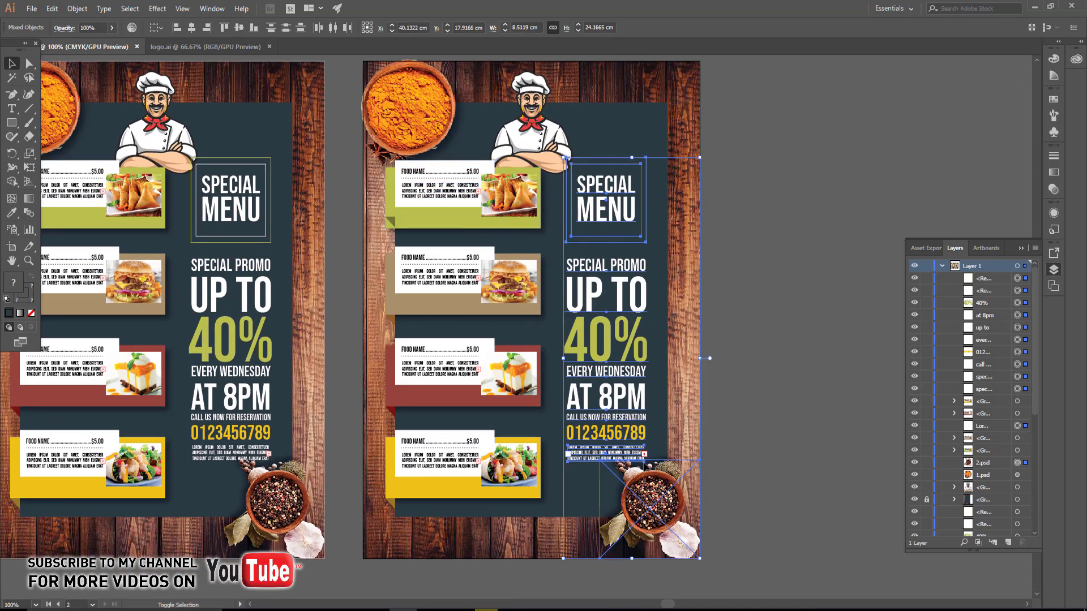
# Send page two's copied promo text behind the background
pyautogui.moveTo(607, 191); pyautogui.dragTo(651, 487)
pyautogui.hotkey('ctrl', 'shift', '[')
pyautogui.click(726, 422)
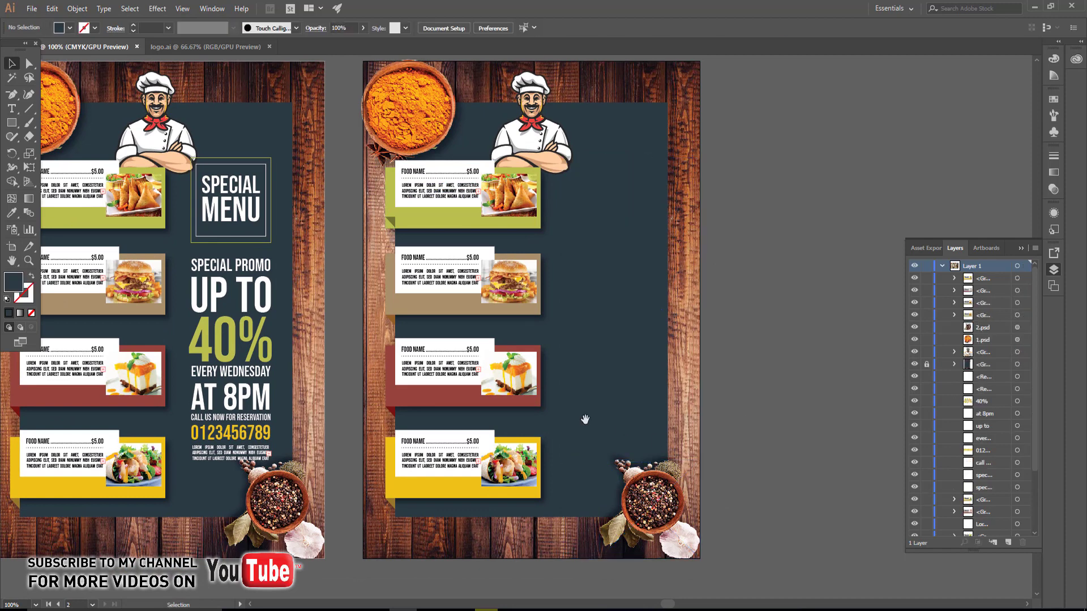
pyautogui.hscroll(-2, 585, 419)
pyautogui.scroll(-1, 584, 419)
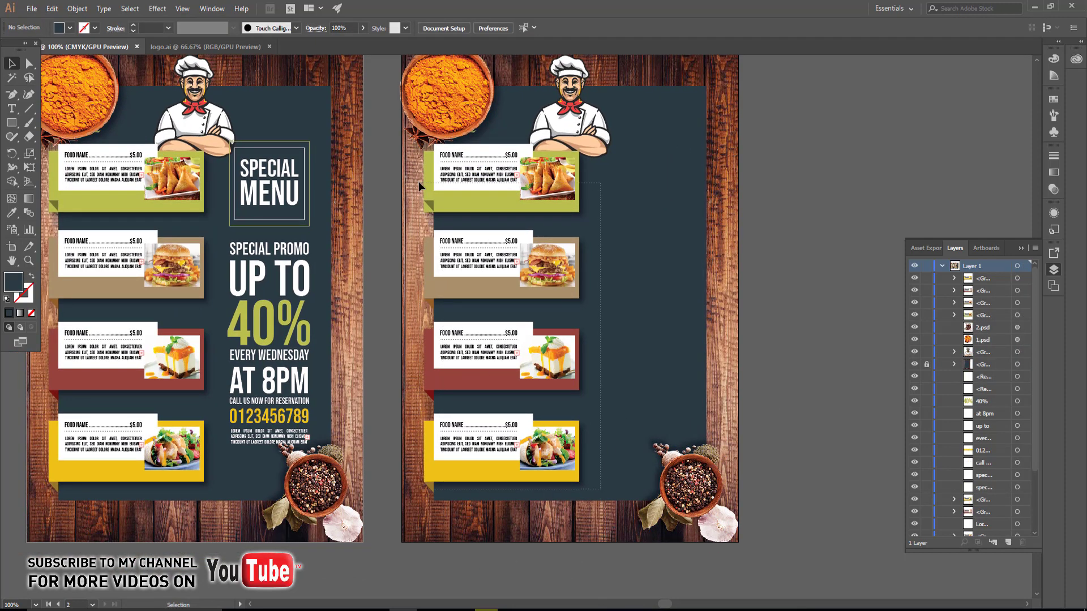
# Scale down page two's four food cards together and move them slightly lower
pyautogui.moveTo(419, 179); pyautogui.dragTo(553, 451)
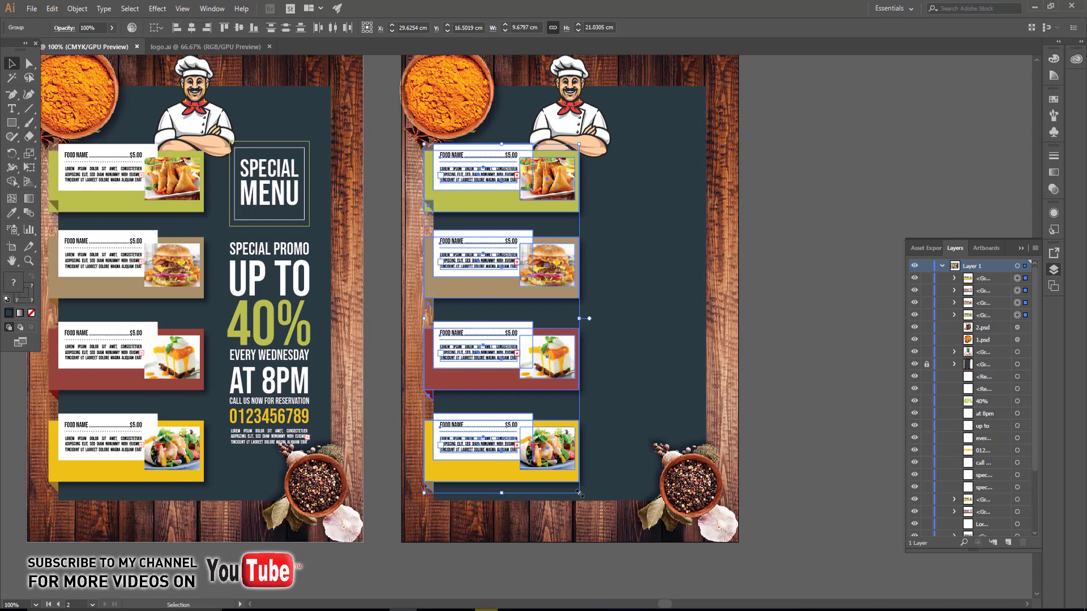
pyautogui.moveTo(580, 493); pyautogui.dragTo(558, 461)
pyautogui.hotkey('ctrl', '+')
pyautogui.moveTo(455, 230); pyautogui.dragTo(456, 263)
pyautogui.hotkey('ctrl', '-')
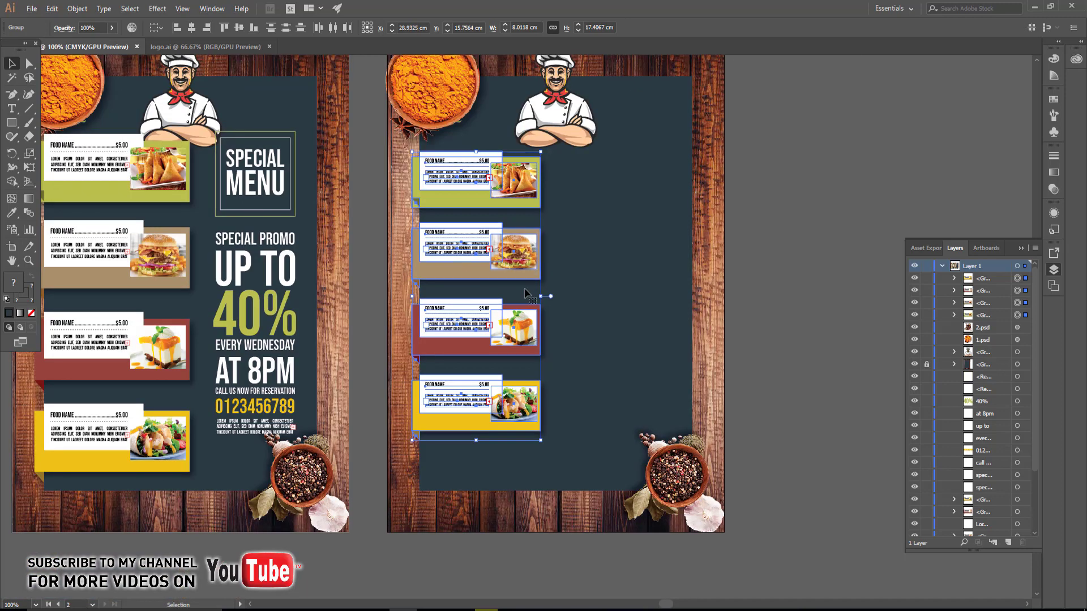
pyautogui.hotkey('shift', 'Down')
pyautogui.hotkey('shift', 'Down')
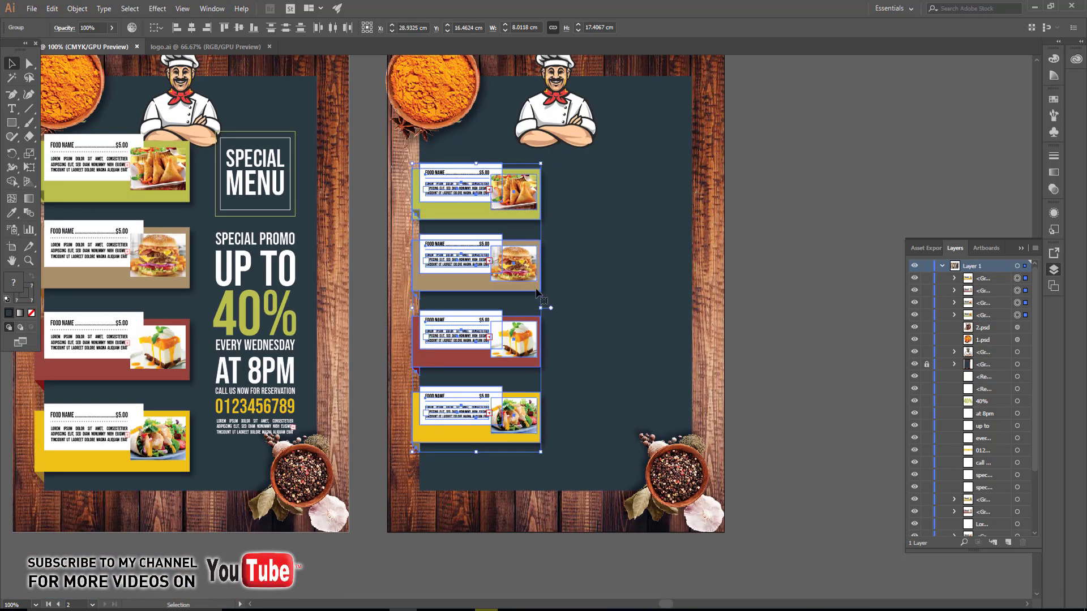
pyautogui.click(577, 442)
# Ungroup the top food card on page two
pyautogui.scroll(5, 405, 217)
pyautogui.scroll(-1, 420, 235)
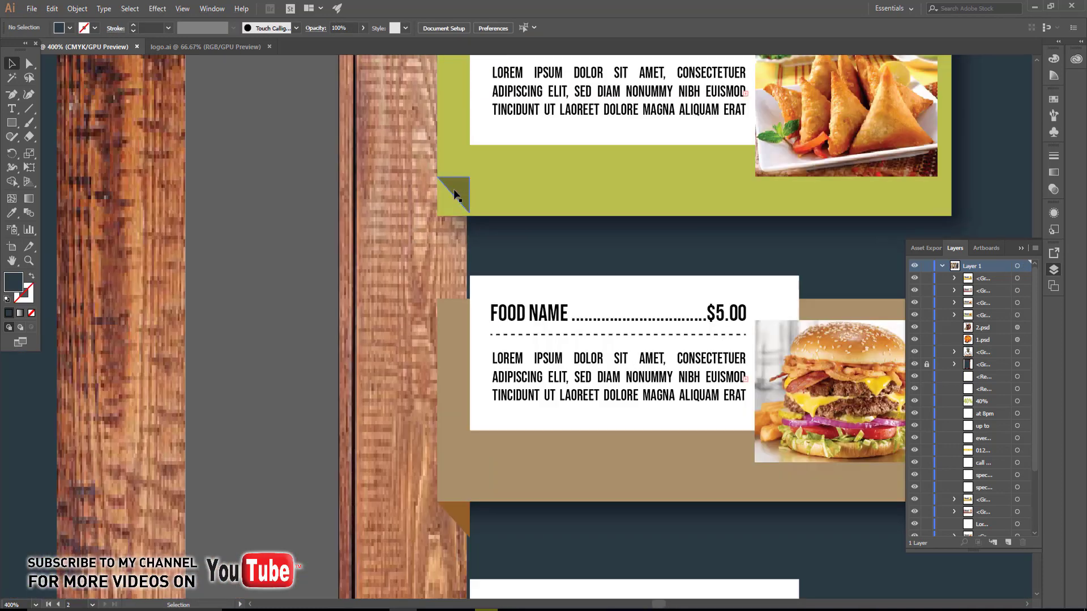
pyautogui.moveTo(451, 219)
pyautogui.mouseDown()
pyautogui.moveTo(456, 184)
pyautogui.moveTo(458, 232)
pyautogui.mouseUp()
pyautogui.rightClick(458, 177)
pyautogui.click(490, 267)
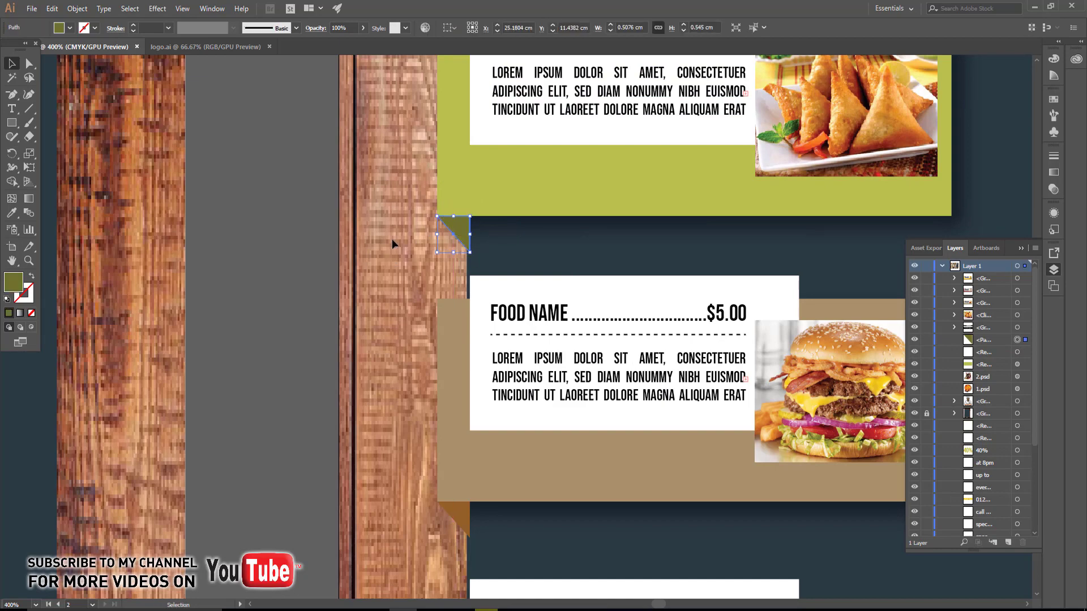
# Copy the four food cards into a second column to the right
pyautogui.scroll(-3, 392, 239)
pyautogui.scroll(-1, 496, 252)
pyautogui.scroll(-1, 496, 252)
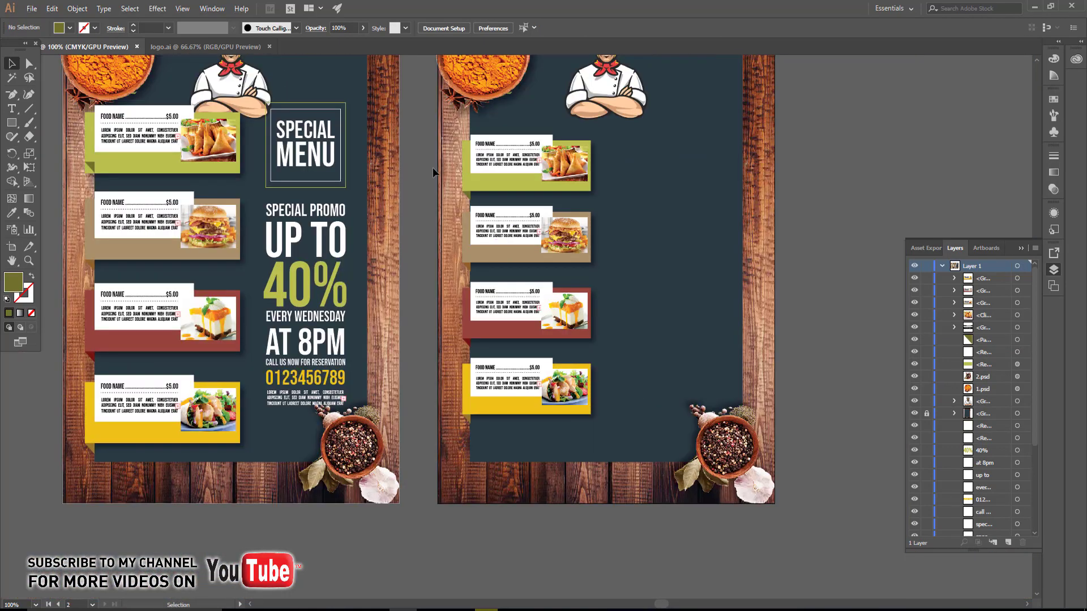
pyautogui.moveTo(605, 414); pyautogui.dragTo(602, 416)
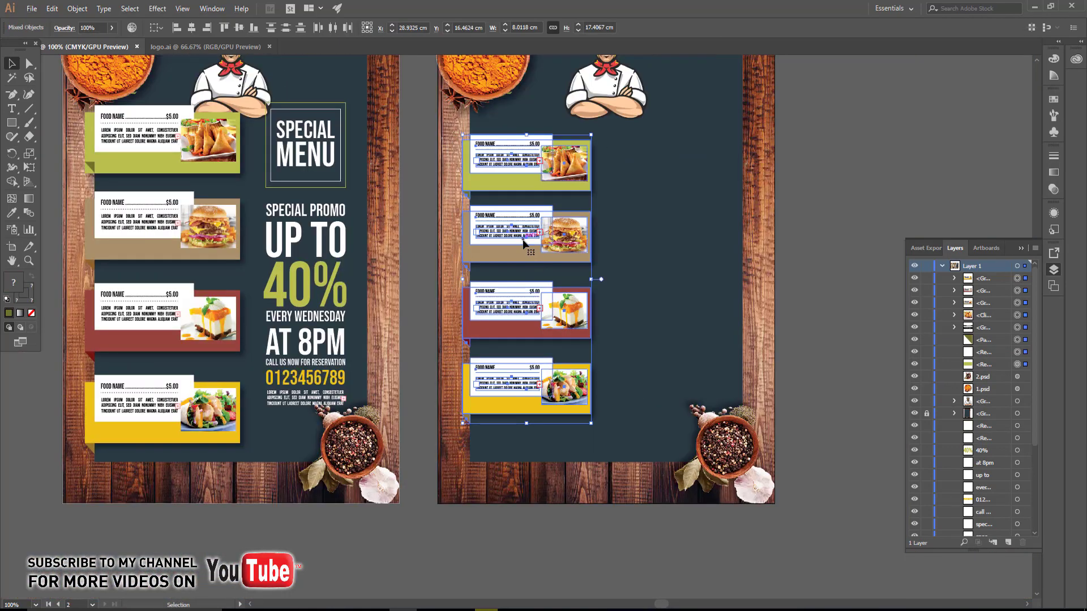
pyautogui.moveTo(525, 253); pyautogui.dragTo(681, 252)
# Select the right-column food cards and ungroup them
pyautogui.click(793, 232)
pyautogui.scroll(1, 753, 251)
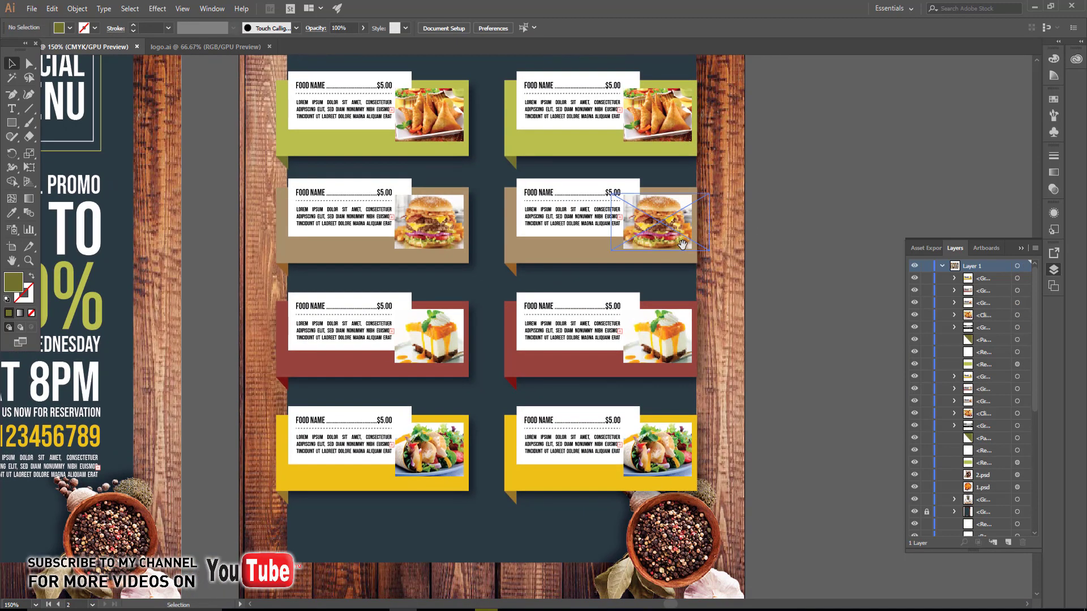
pyautogui.click(661, 227)
pyautogui.click(584, 372)
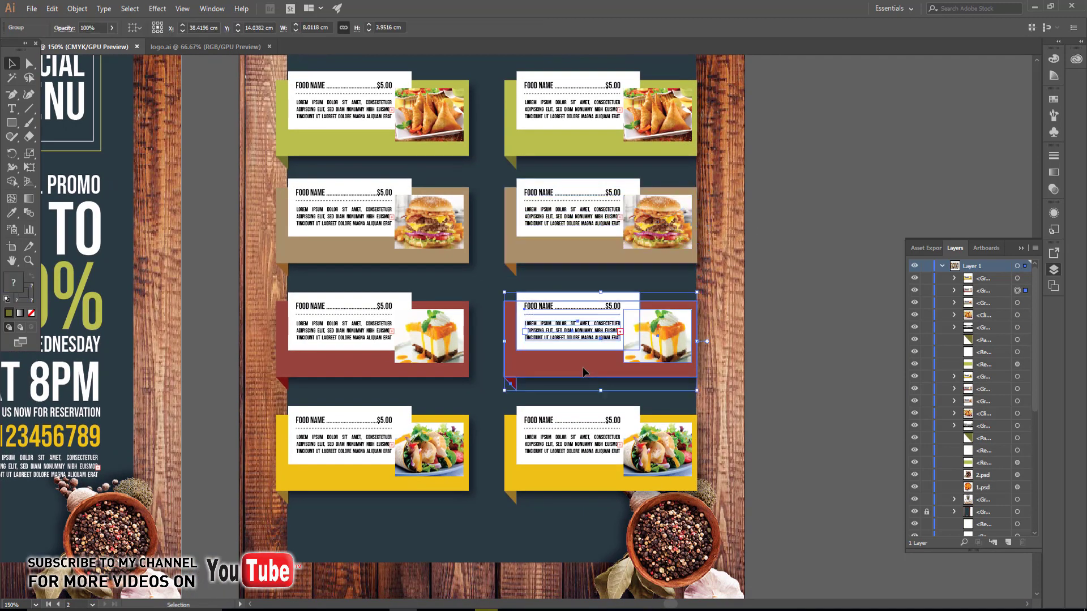
pyautogui.keyDown('shift'); pyautogui.click(584, 422); pyautogui.keyUp('shift')
pyautogui.keyDown('shift'); pyautogui.click(579, 241); pyautogui.keyUp('shift')
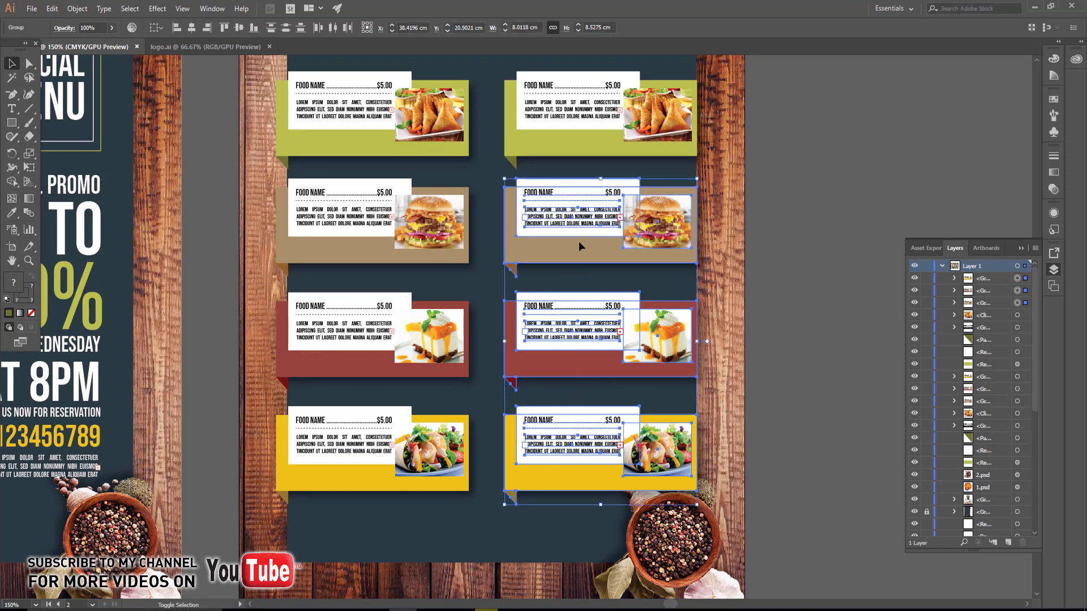
pyautogui.keyDown('shift'); pyautogui.click(563, 133); pyautogui.keyUp('shift')
pyautogui.keyDown('shift'); pyautogui.click(580, 147); pyautogui.keyUp('shift')
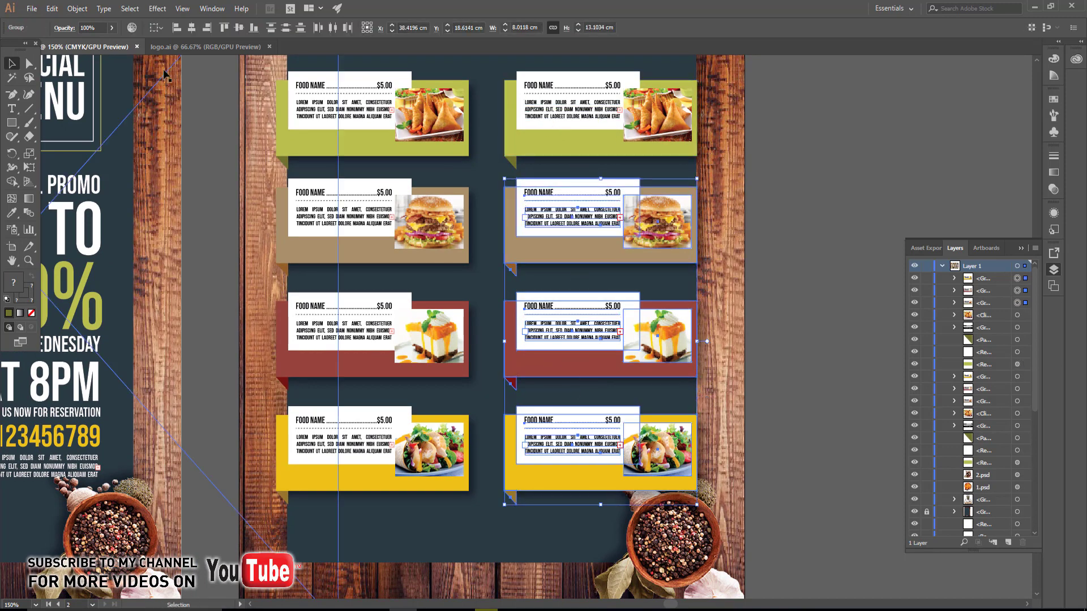
pyautogui.click(76, 8)
pyautogui.click(95, 65)
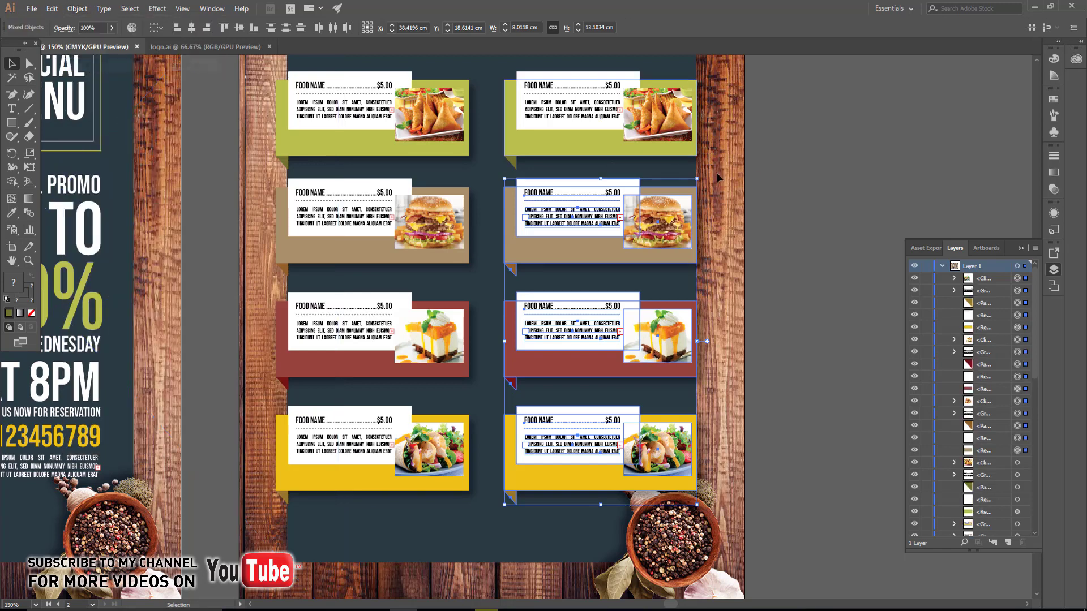
# Reflect the right-column bands and fold tabs across the vertical axis, then nudge them into place
pyautogui.click(558, 254)
pyautogui.keyDown('shift'); pyautogui.click(514, 271); pyautogui.keyUp('shift')
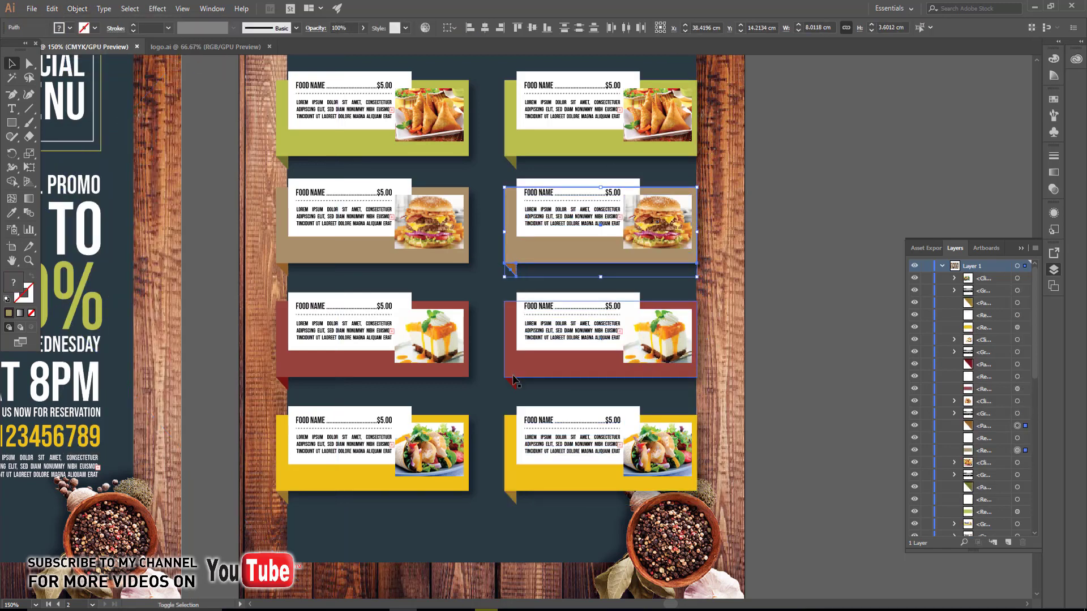
pyautogui.keyDown('shift'); pyautogui.click(512, 383); pyautogui.keyUp('shift')
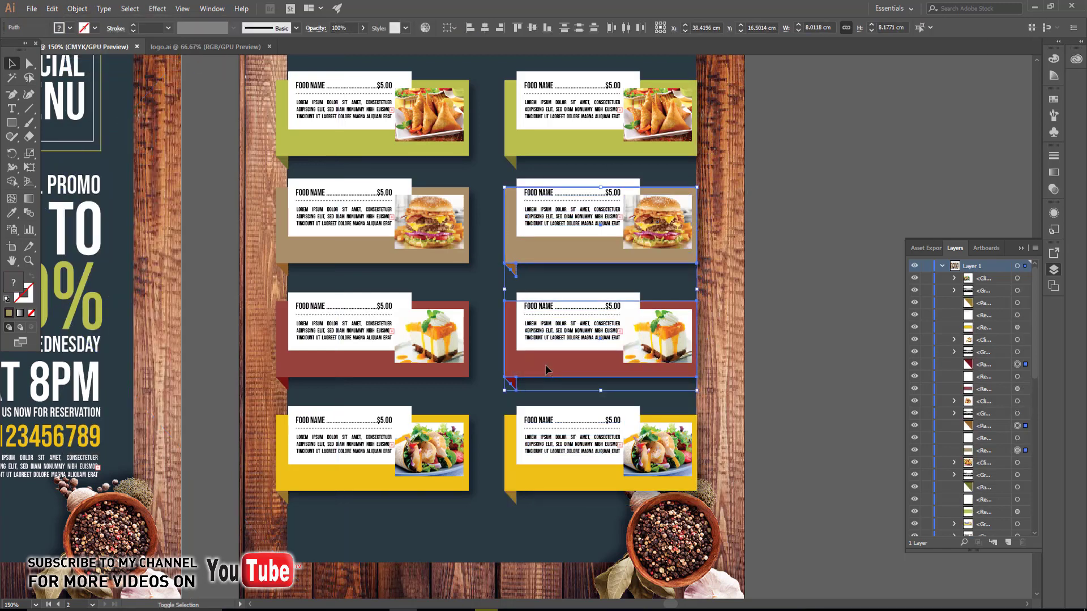
pyautogui.keyDown('shift'); pyautogui.click(513, 482); pyautogui.keyUp('shift')
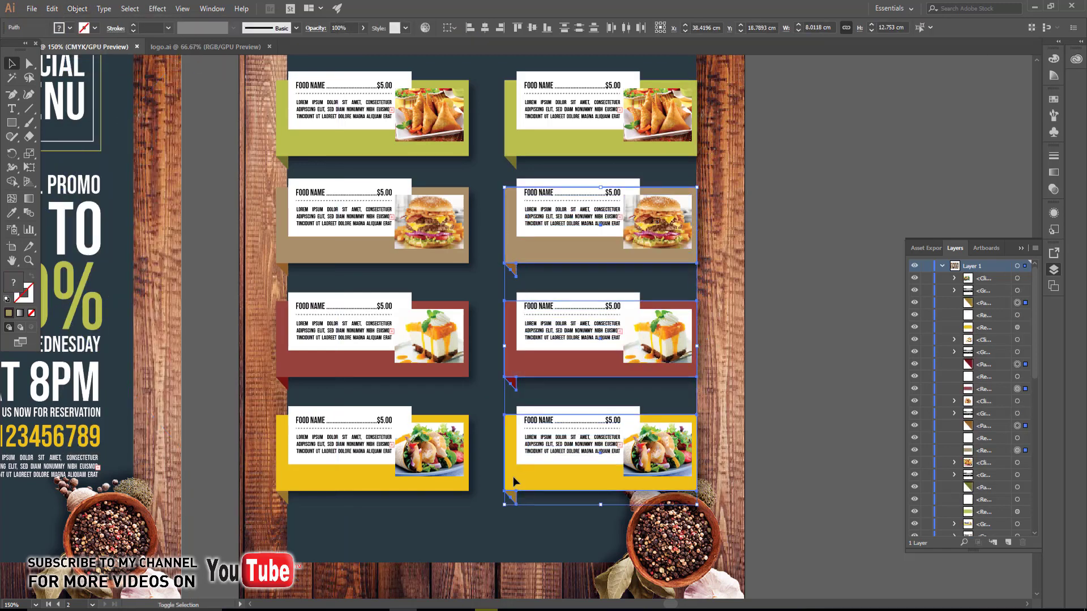
pyautogui.keyDown('shift'); pyautogui.click(540, 147); pyautogui.keyUp('shift')
pyautogui.rightClick(540, 144)
pyautogui.moveTo(575, 300)
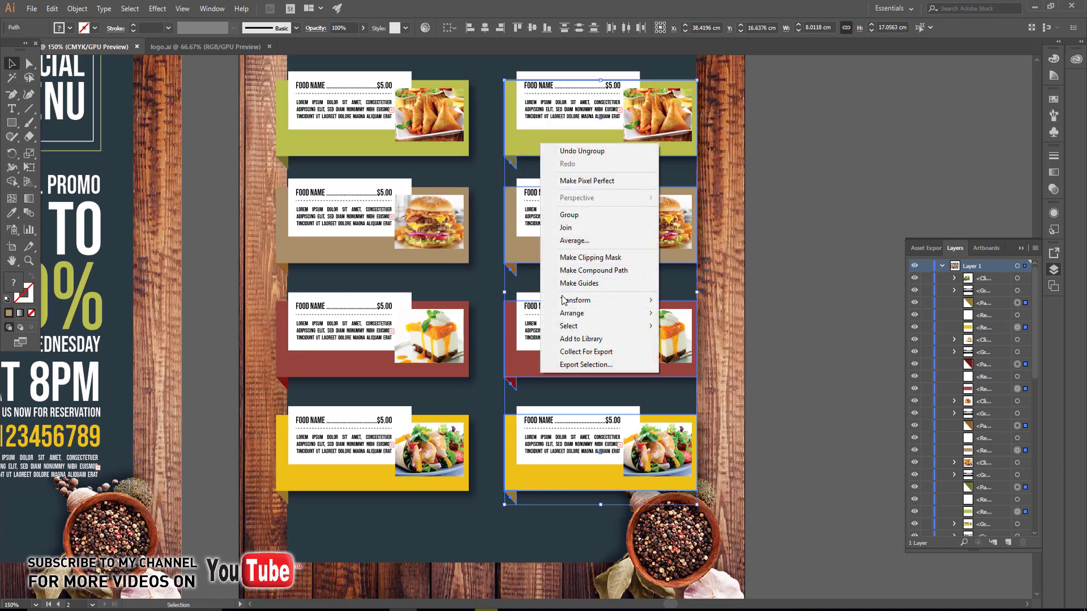
pyautogui.click(688, 343)
pyautogui.click(487, 271)
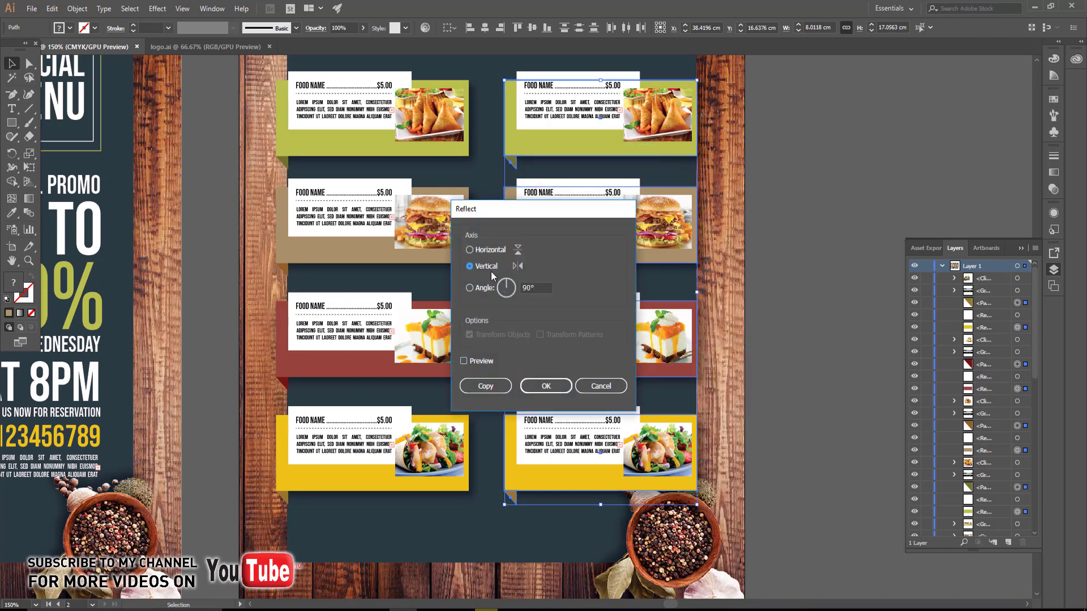
pyautogui.click(549, 385)
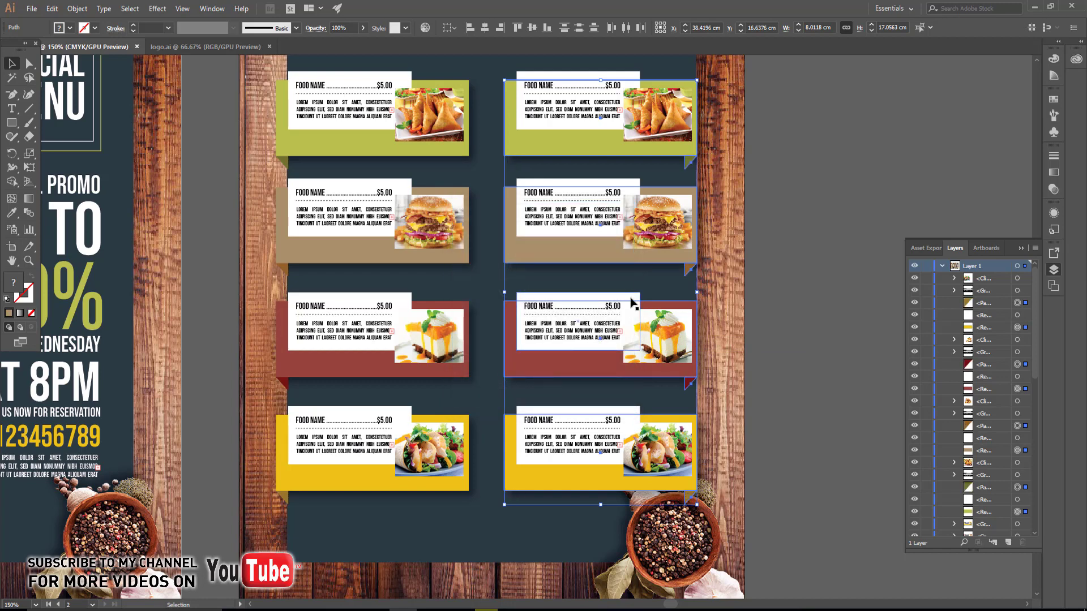
pyautogui.press('Right')
pyautogui.press('Right')
pyautogui.press('Right')
pyautogui.press('Right')
pyautogui.press('Right')
pyautogui.press('Right')
pyautogui.press('Right')
pyautogui.press('Right')
pyautogui.press('Right')
pyautogui.press('Right')
pyautogui.press('Right')
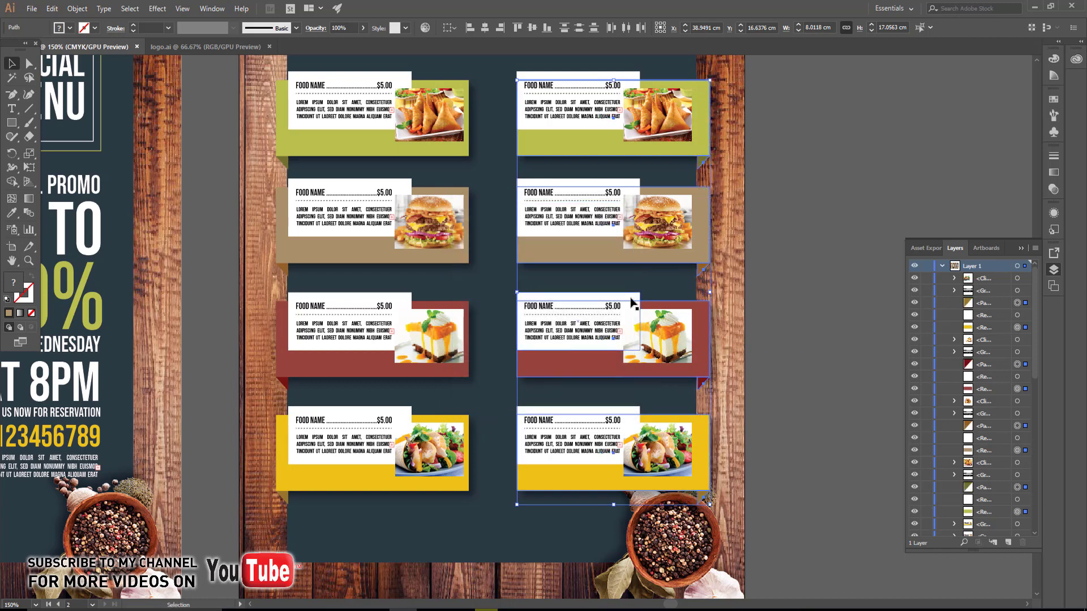
pyautogui.press('Left')
pyautogui.press('Left')
# Move the four right-column food photos to the cards' left side and group them
pyautogui.click(657, 335)
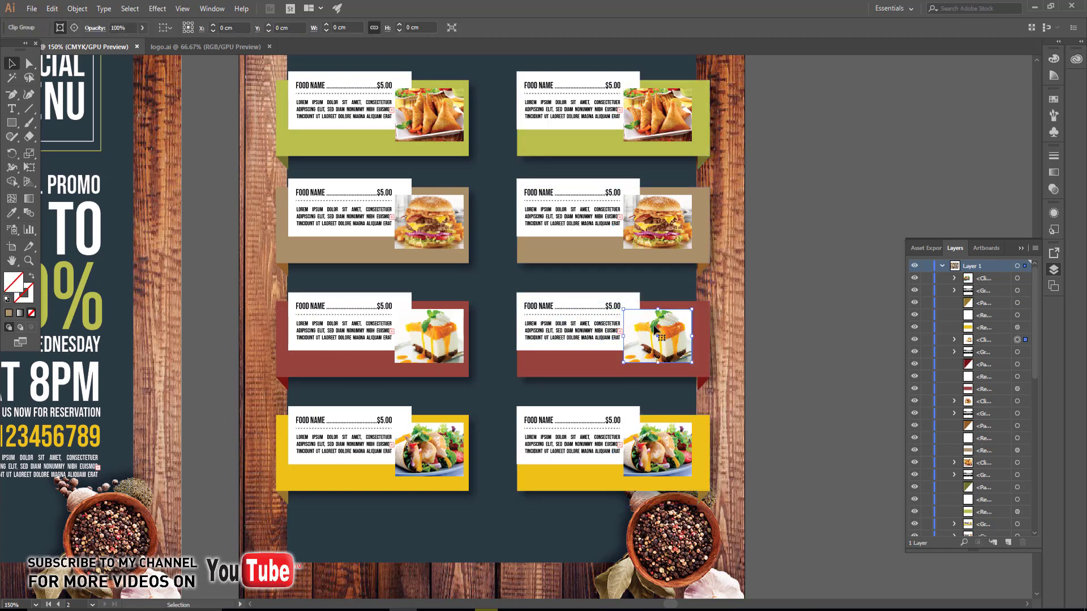
pyautogui.keyDown('shift'); pyautogui.click(654, 431); pyautogui.keyUp('shift')
pyautogui.keyDown('shift'); pyautogui.click(657, 222); pyautogui.keyUp('shift')
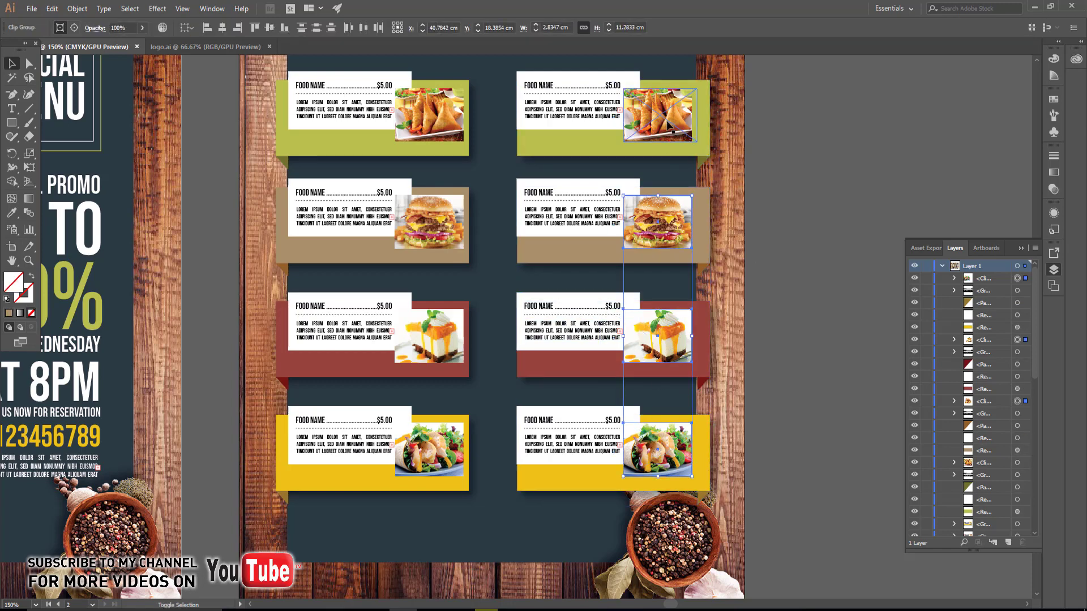
pyautogui.doubleClick(668, 125)
pyautogui.doubleClick(783, 165)
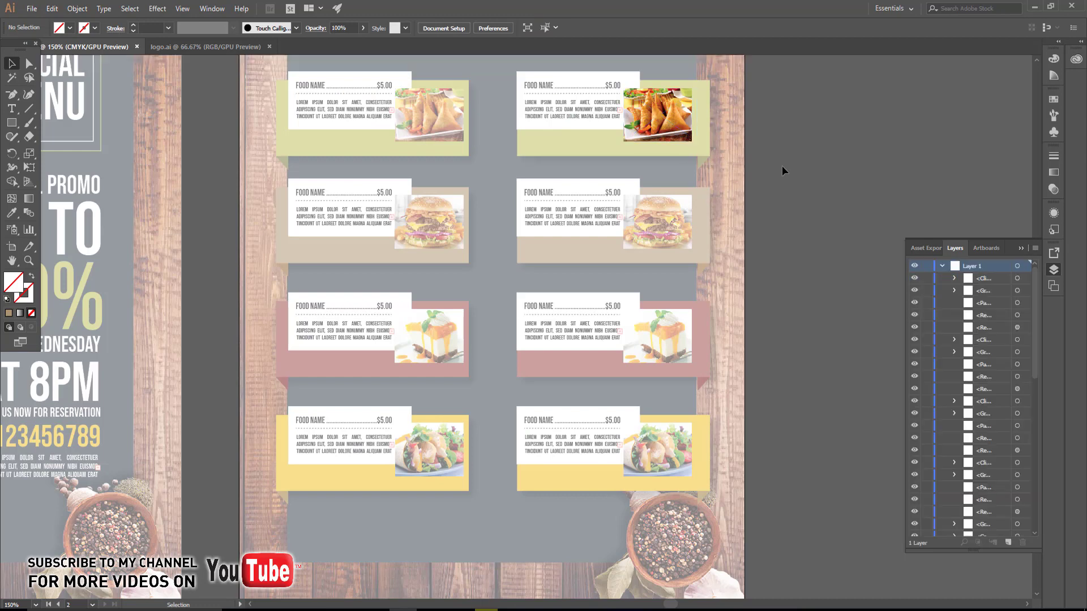
pyautogui.keyDown('shift'); pyautogui.click(656, 219); pyautogui.keyUp('shift')
pyautogui.keyDown('shift'); pyautogui.click(662, 360); pyautogui.keyUp('shift')
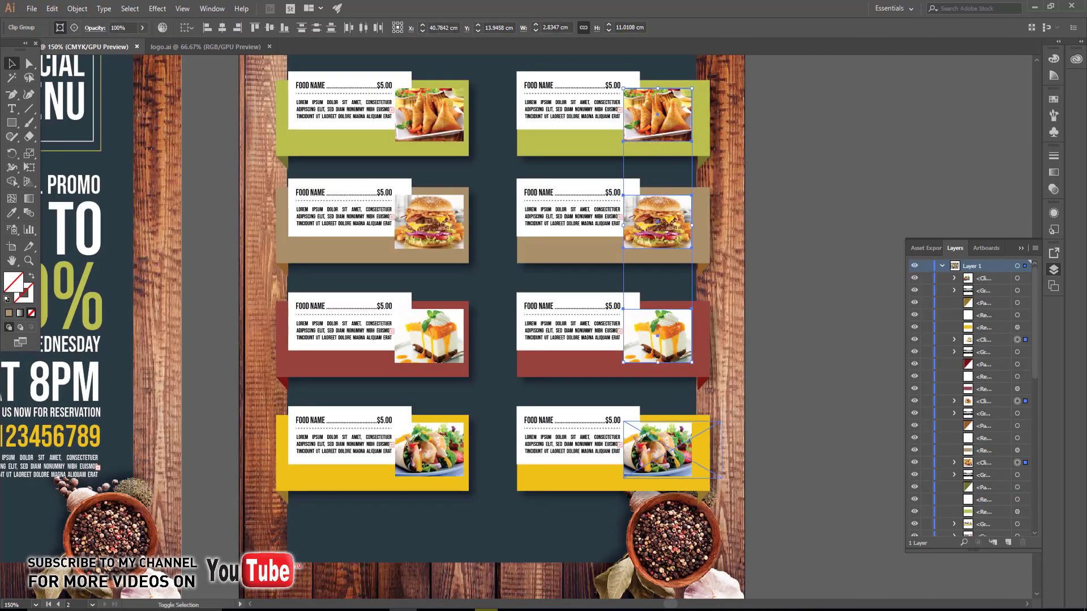
pyautogui.keyDown('shift'); pyautogui.click(668, 458); pyautogui.keyUp('shift')
pyautogui.moveTo(669, 458); pyautogui.dragTo(541, 458)
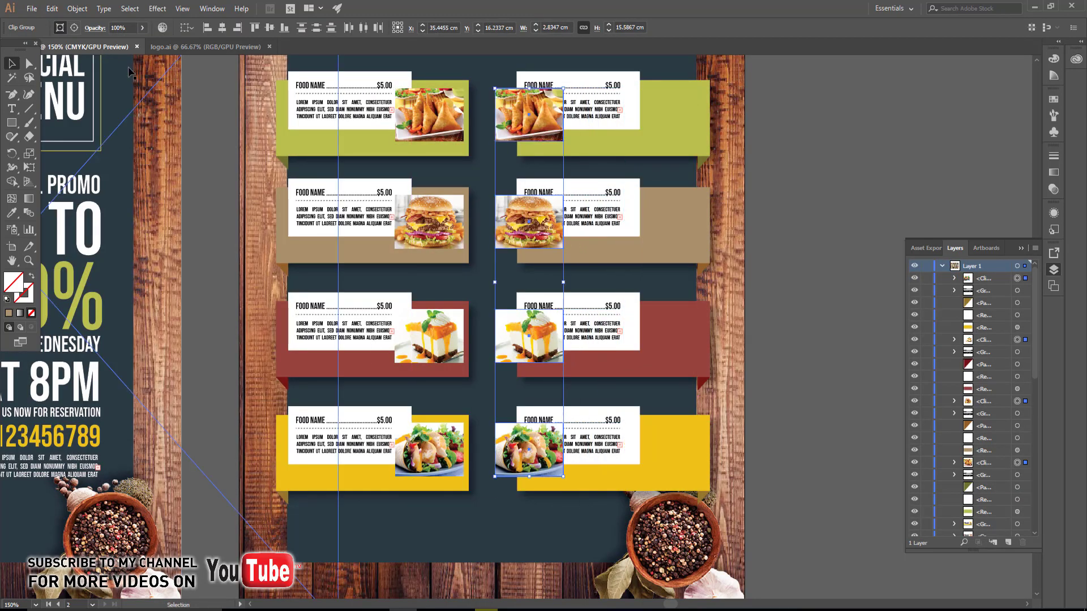
pyautogui.click(77, 9)
pyautogui.click(90, 52)
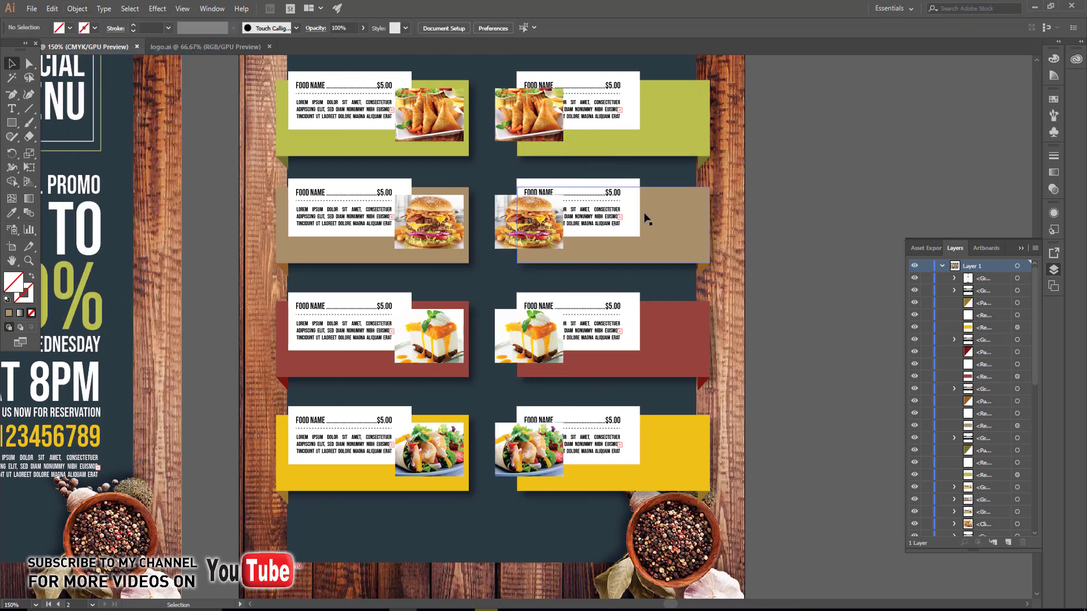
# Group the right-column text boxes, shift them to the bars' right ends, and nudge the photos right
pyautogui.click(610, 220)
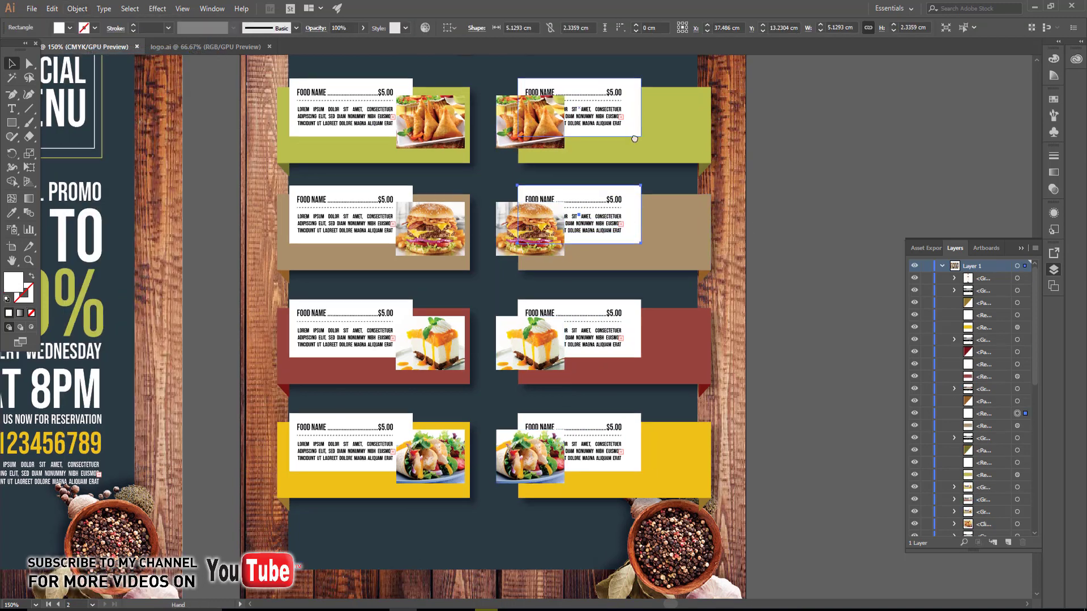
pyautogui.scroll(2, 590, 85)
pyautogui.moveTo(590, 90)
pyautogui.mouseDown()
pyautogui.moveTo(623, 185)
pyautogui.moveTo(636, 503)
pyautogui.mouseUp()
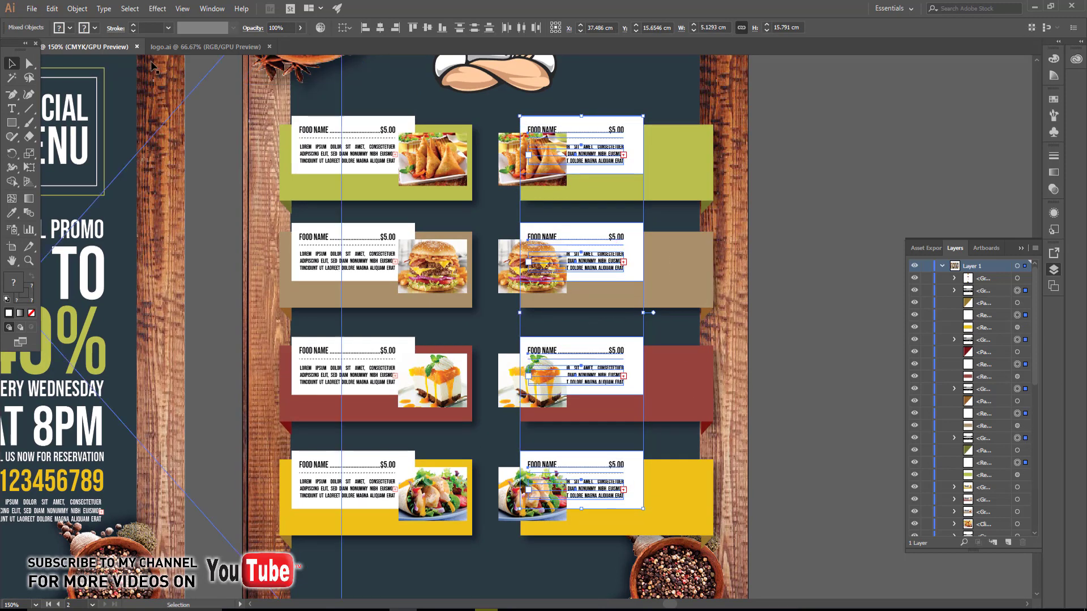
pyautogui.click(82, 7)
pyautogui.click(96, 53)
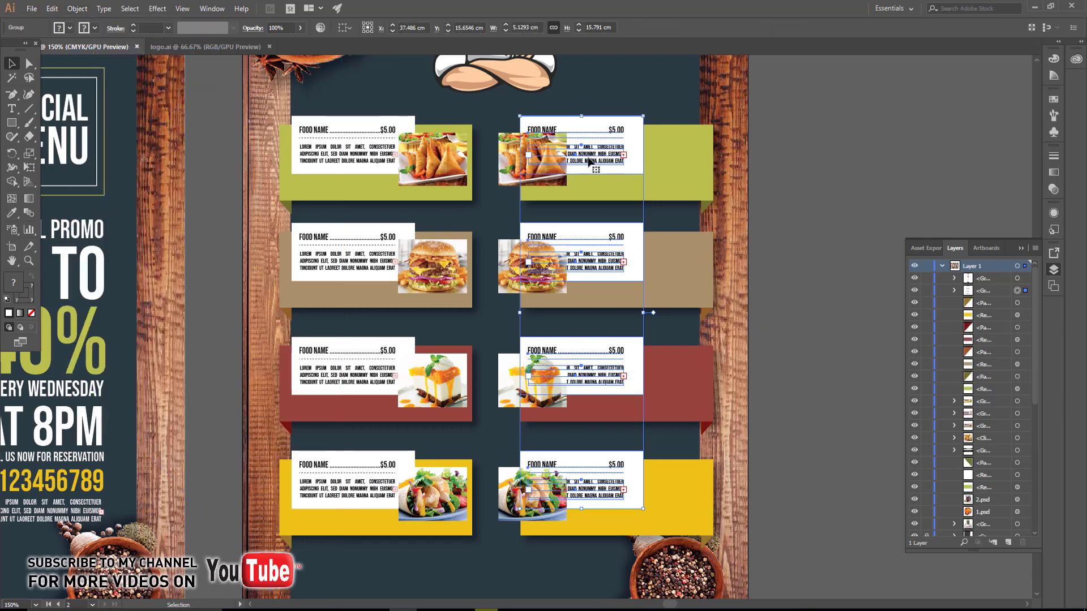
pyautogui.moveTo(592, 167); pyautogui.dragTo(644, 171)
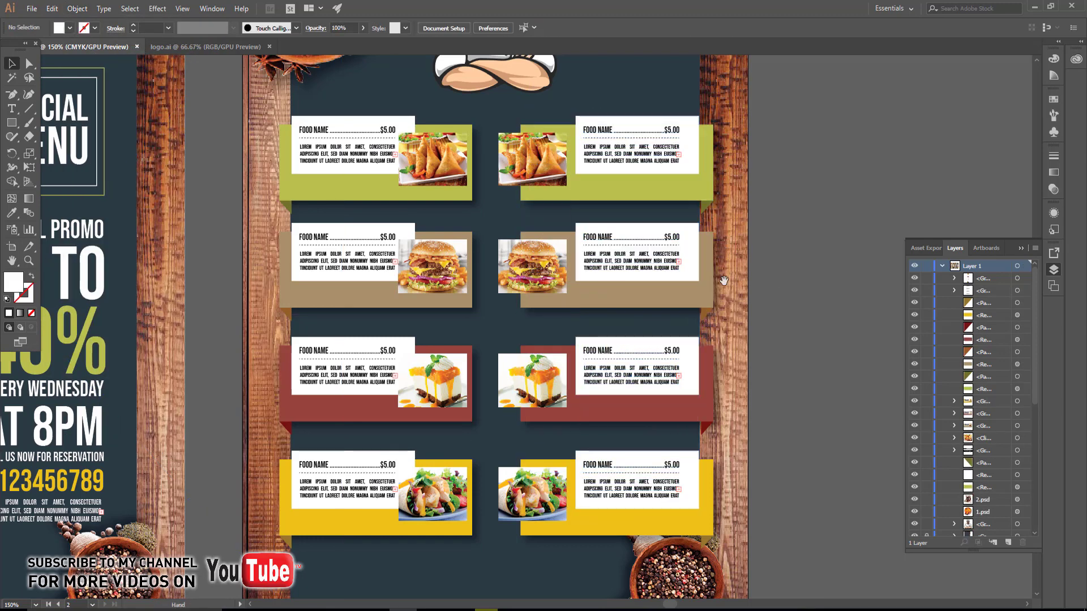
pyautogui.click(544, 374)
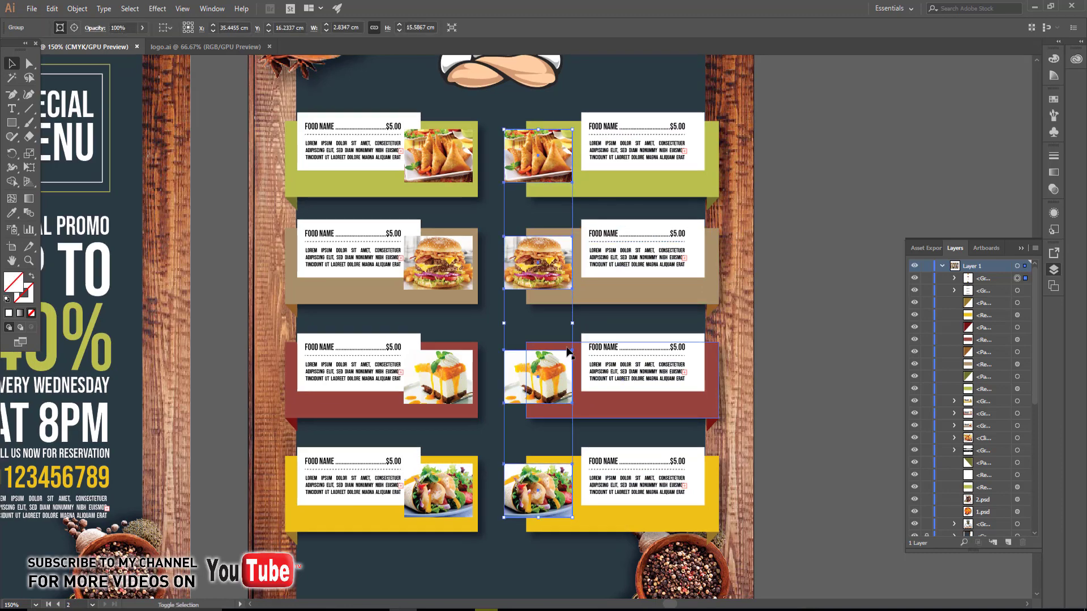
pyautogui.press('Right')
pyautogui.press('Right')
pyautogui.press('Right')
pyautogui.press('Right')
pyautogui.press('Right')
pyautogui.press('Right')
pyautogui.press('Right')
pyautogui.press('Right')
pyautogui.press('Right')
pyautogui.press('Right')
pyautogui.press('Right')
pyautogui.press('Right')
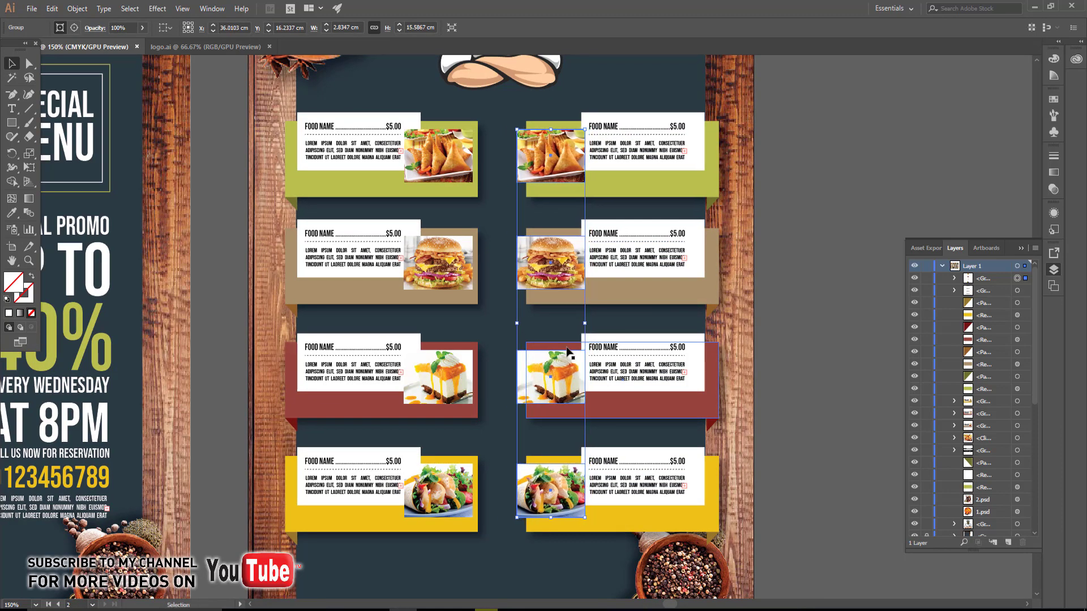
pyautogui.scroll(3, 644, 335)
# Enlarge the chef illustration around its centre and move it down slightly
pyautogui.click(534, 218)
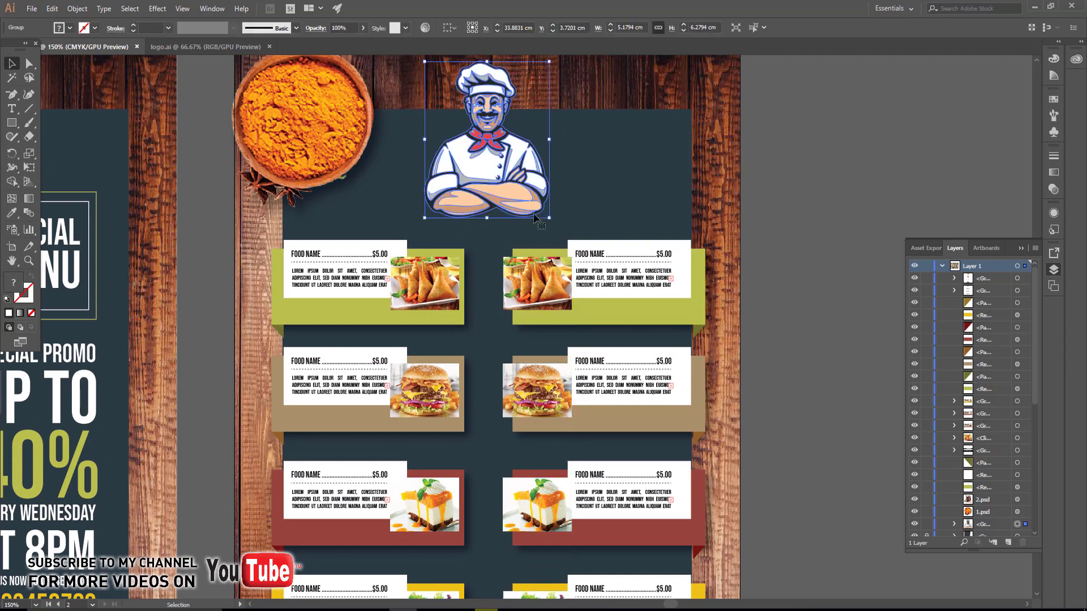
pyautogui.moveTo(550, 218); pyautogui.dragTo(559, 231)
pyautogui.scroll(2, 560, 231)
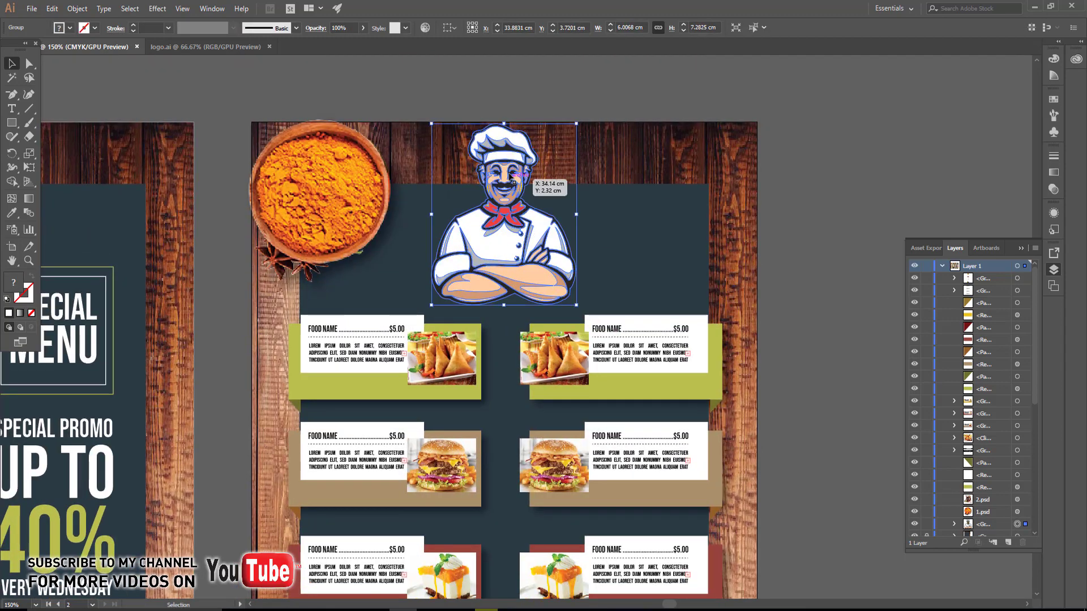
pyautogui.moveTo(526, 168); pyautogui.dragTo(526, 184)
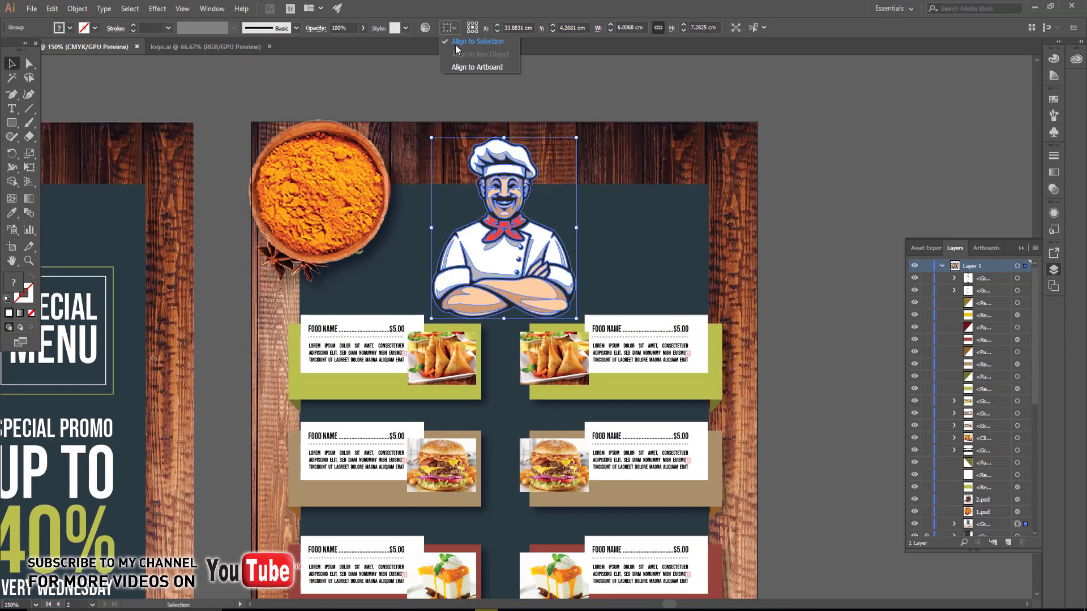
pyautogui.click(533, 102)
pyautogui.scroll(-2, 533, 102)
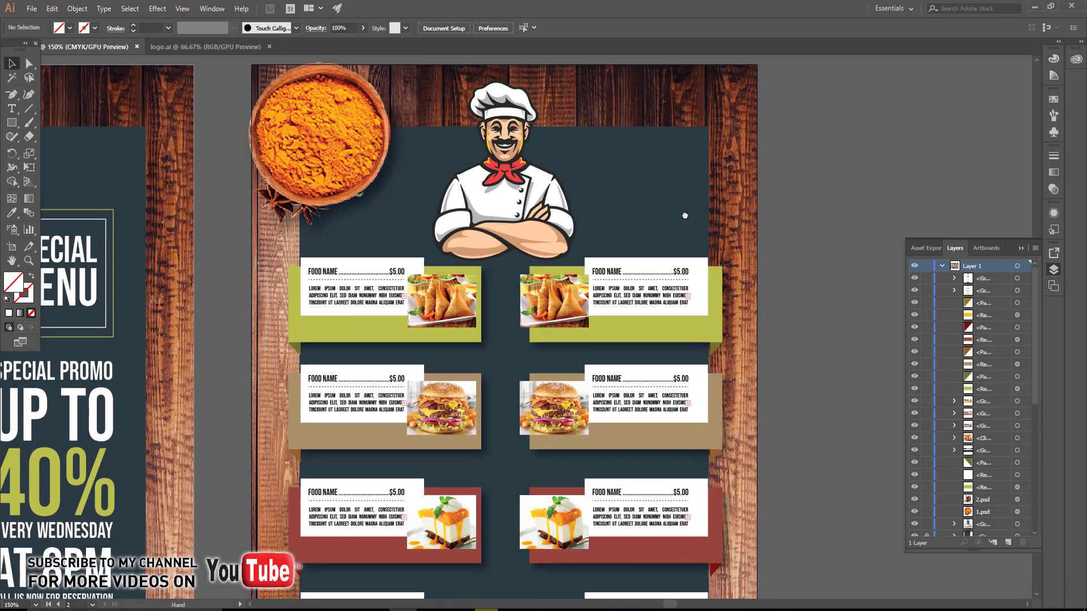
pyautogui.hotkey('ctrl', '-')
pyautogui.moveTo(661, 209); pyautogui.dragTo(661, 172)
pyautogui.scroll(-1, 648, 205)
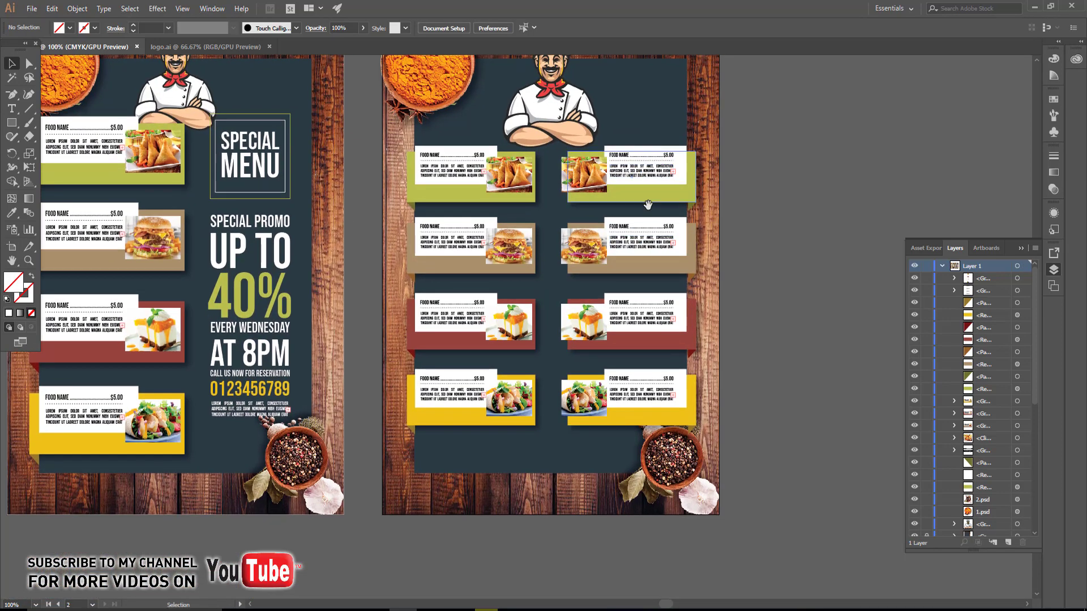
# Delete the turmeric and peppercorn bowl images from page two
pyautogui.click(671, 462)
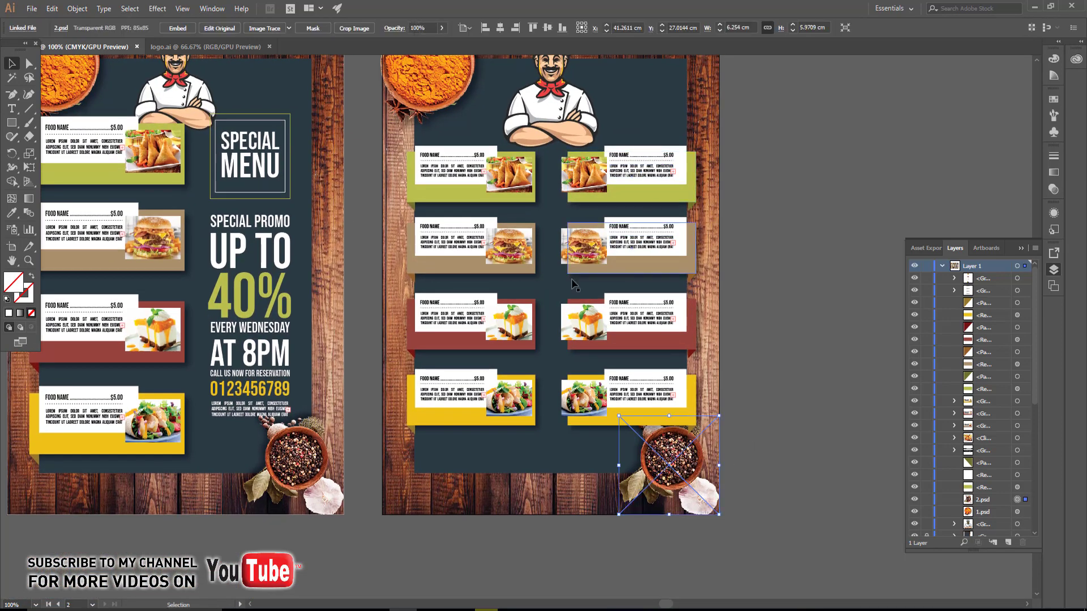
pyautogui.click(432, 102)
pyautogui.moveTo(524, 146); pyautogui.dragTo(520, 228)
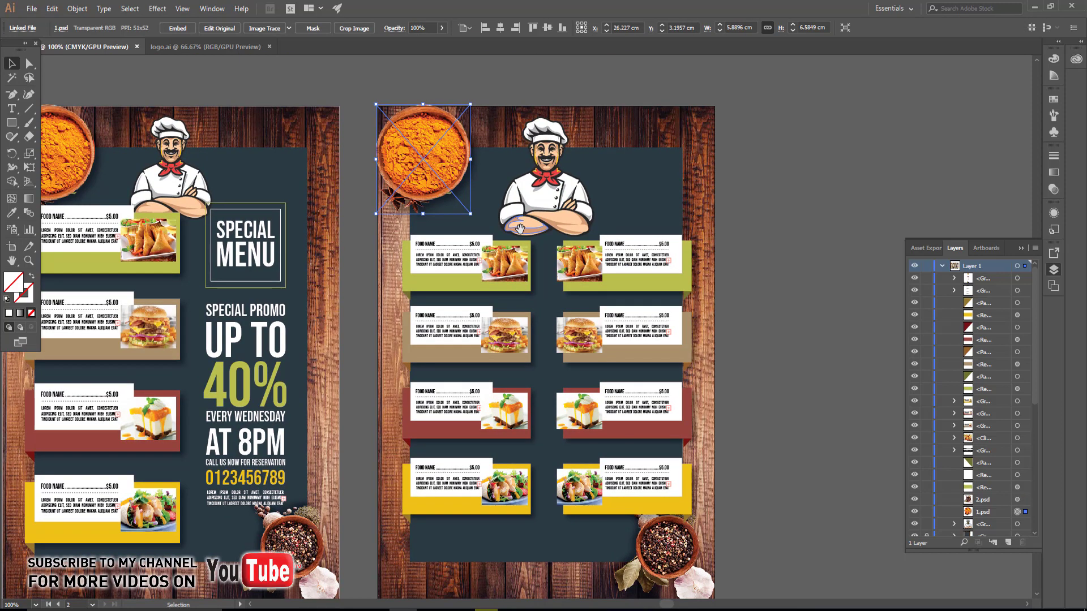
pyautogui.press('Delete')
pyautogui.moveTo(486, 184); pyautogui.dragTo(438, 97)
pyautogui.click(594, 468)
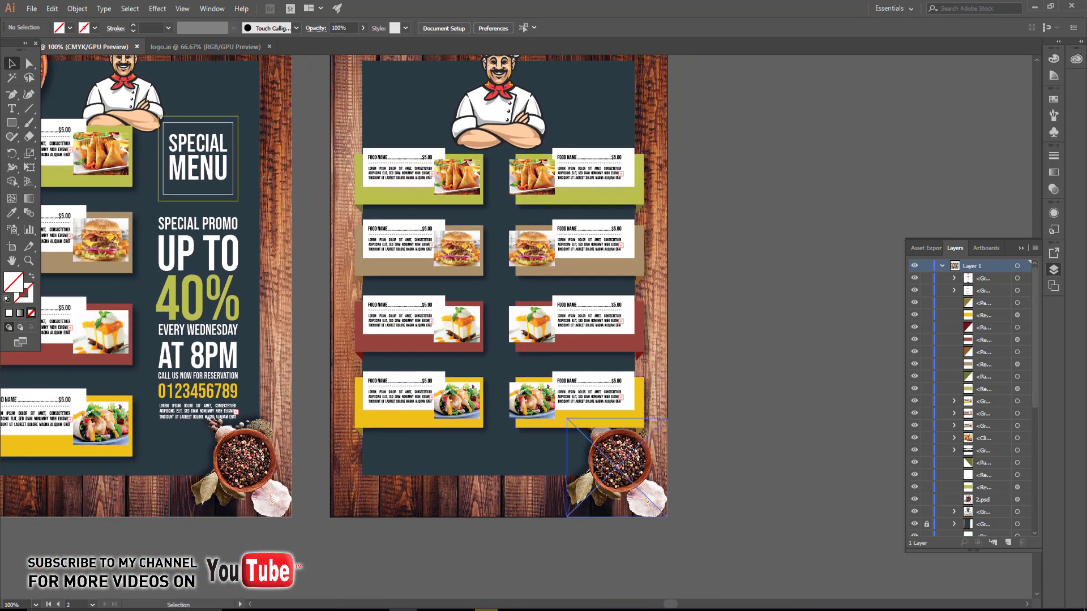
pyautogui.press('Delete')
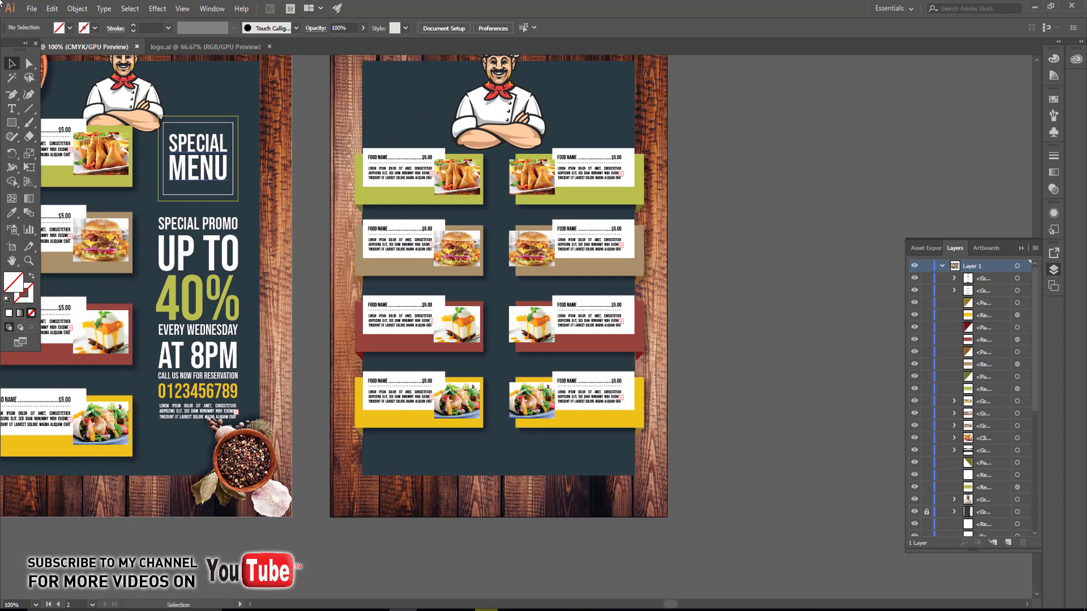
pyautogui.click(32, 9)
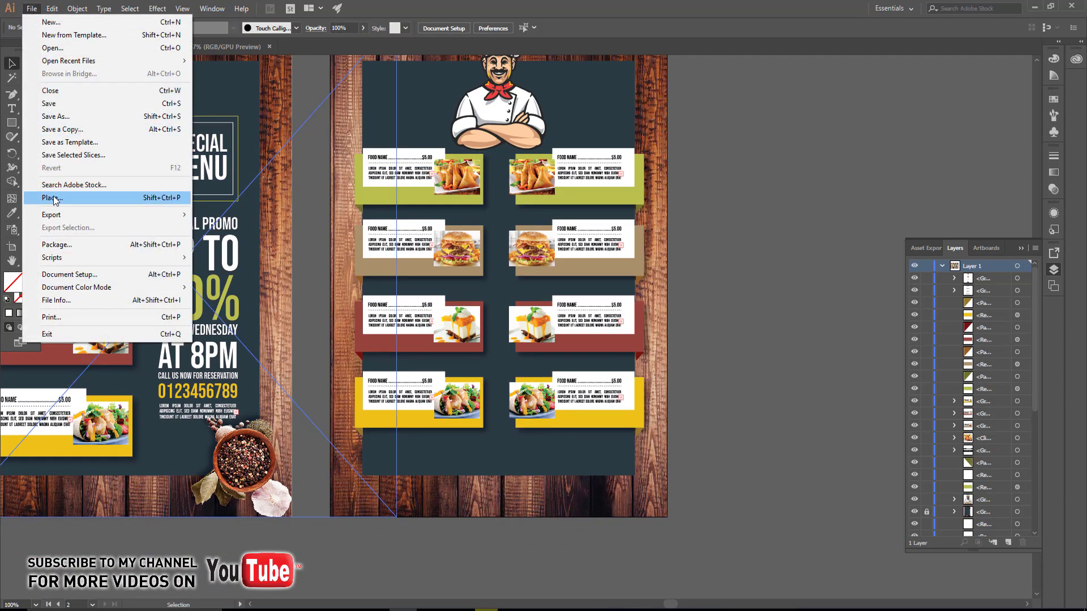
# Place the Dollarphotoclub spice photo on the canvas, then delete it
pyautogui.click(52, 198)
pyautogui.click(576, 110)
pyautogui.doubleClick(575, 110)
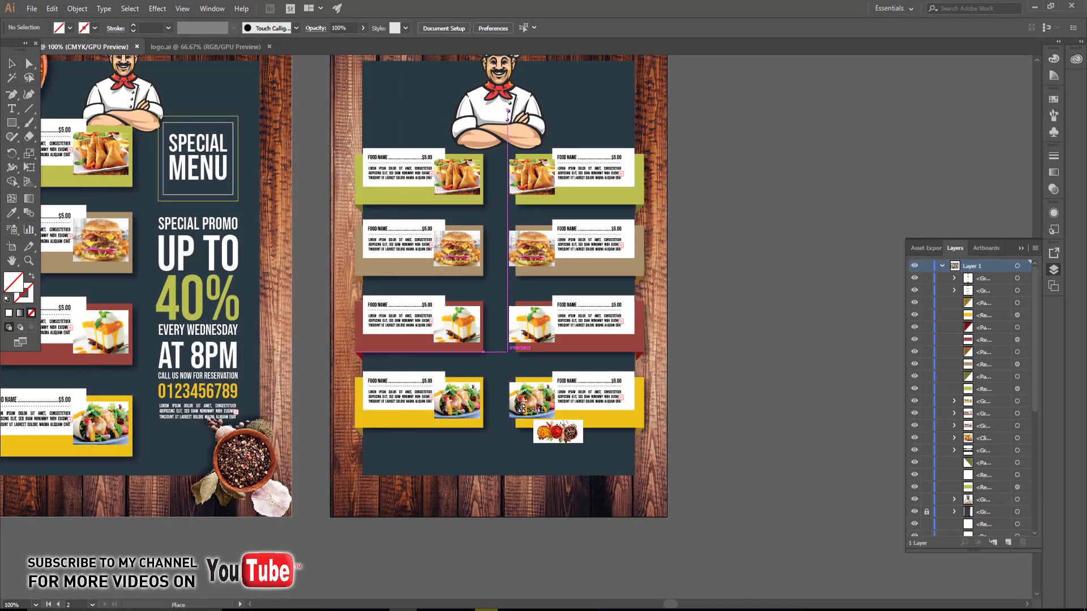
pyautogui.click(469, 445)
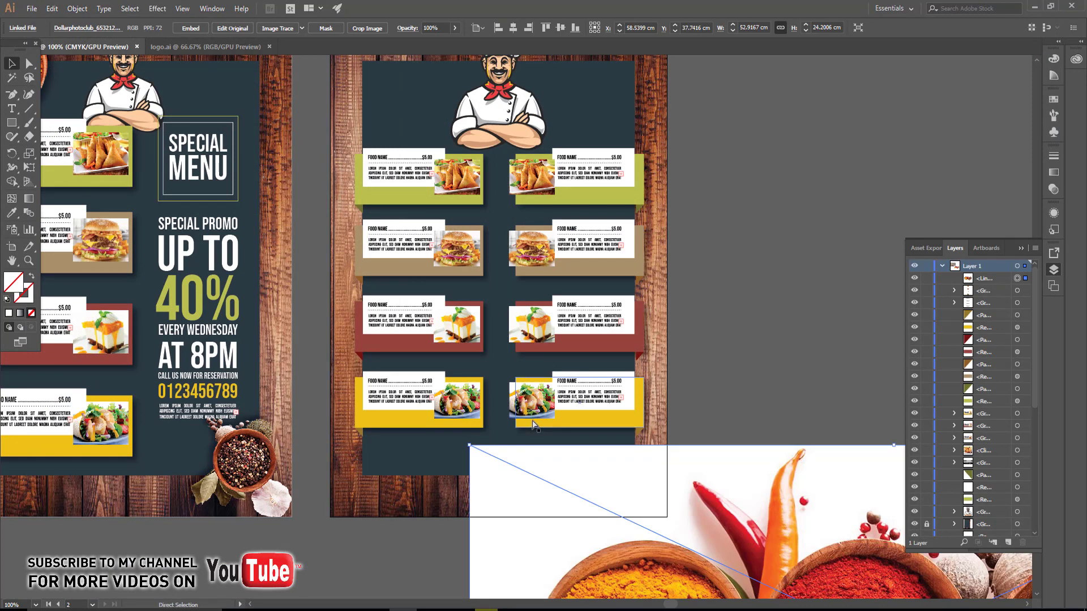
pyautogui.scroll(-3, 586, 401)
pyautogui.press('Delete')
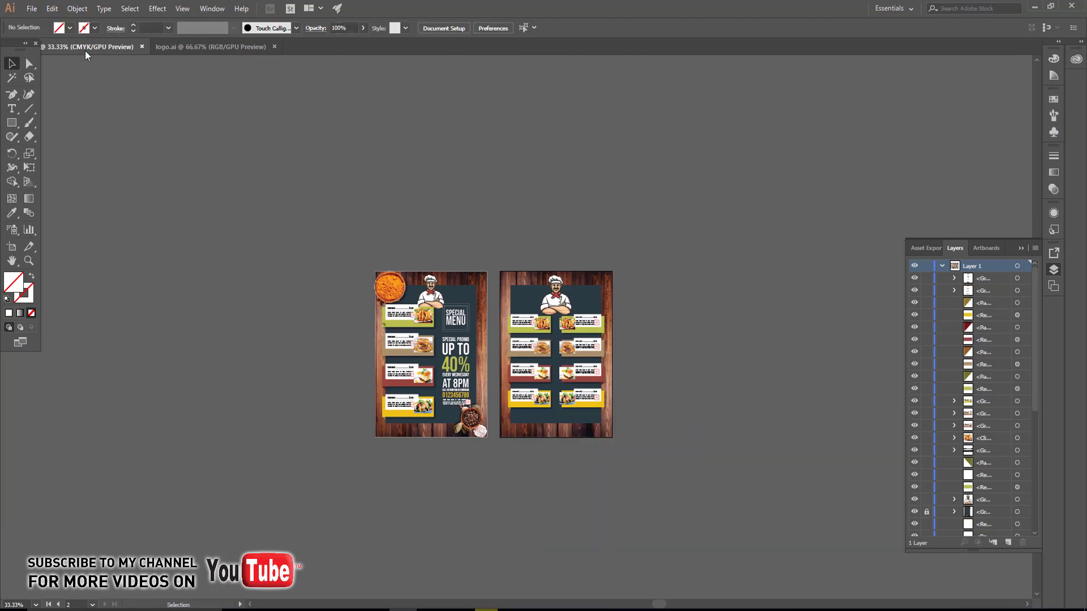
# Place spicesbottom3, shrink it to about half size, and set it at page two's bottom
pyautogui.click(31, 8)
pyautogui.click(97, 199)
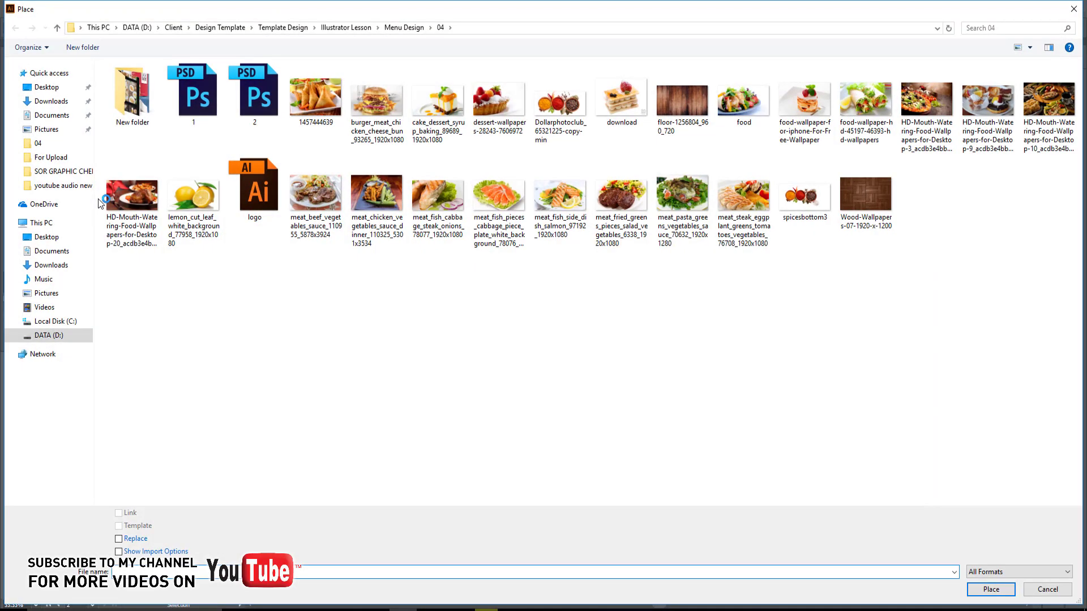
pyautogui.click(803, 208)
pyautogui.doubleClick(803, 207)
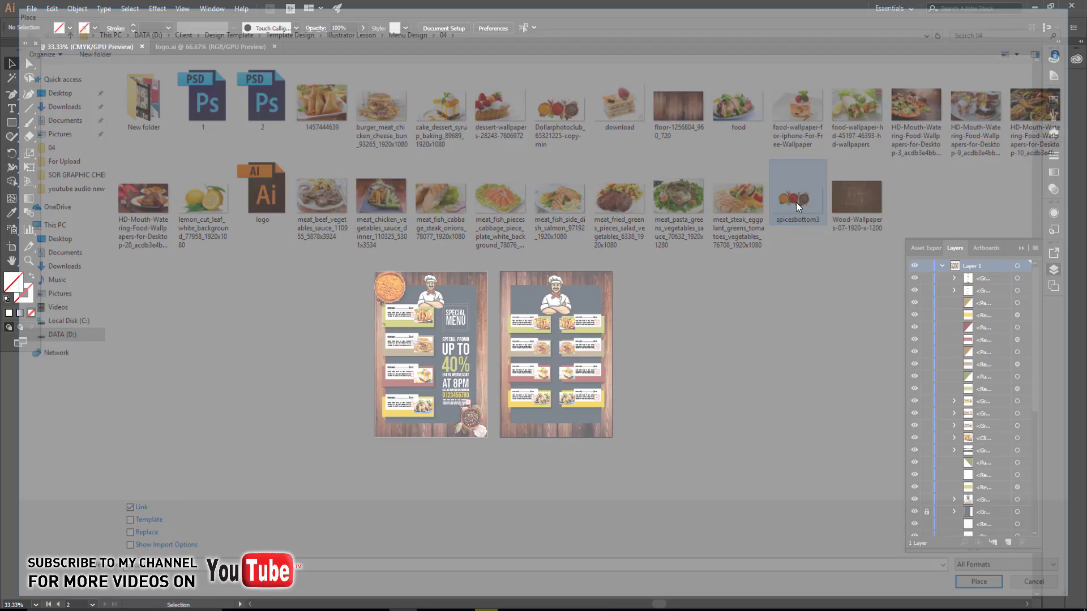
pyautogui.click(414, 350)
pyautogui.scroll(2, 514, 417)
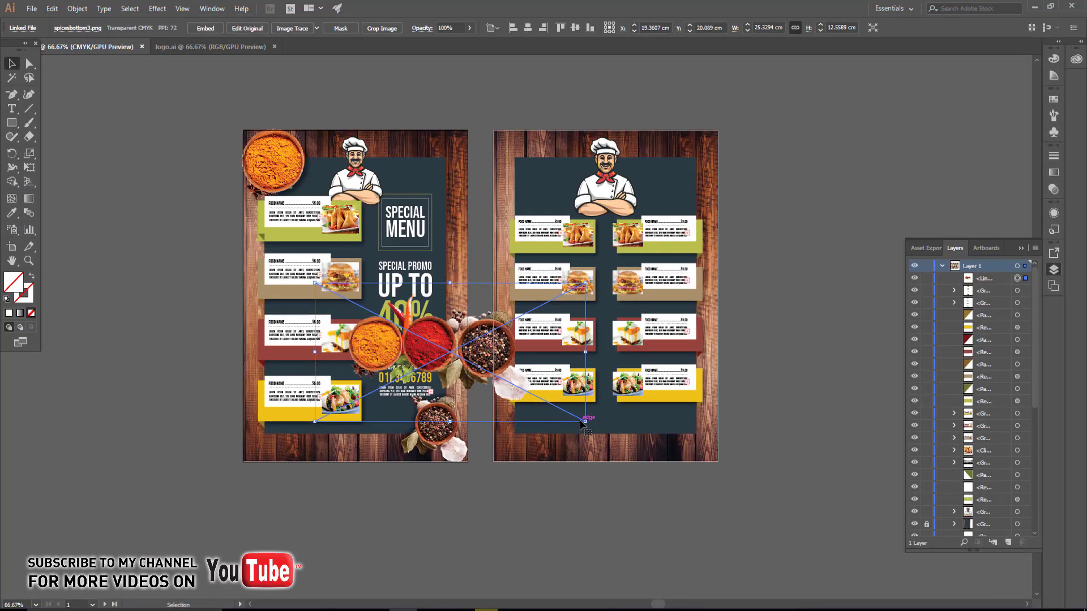
pyautogui.moveTo(586, 422); pyautogui.dragTo(467, 361)
pyautogui.moveTo(415, 335); pyautogui.dragTo(629, 455)
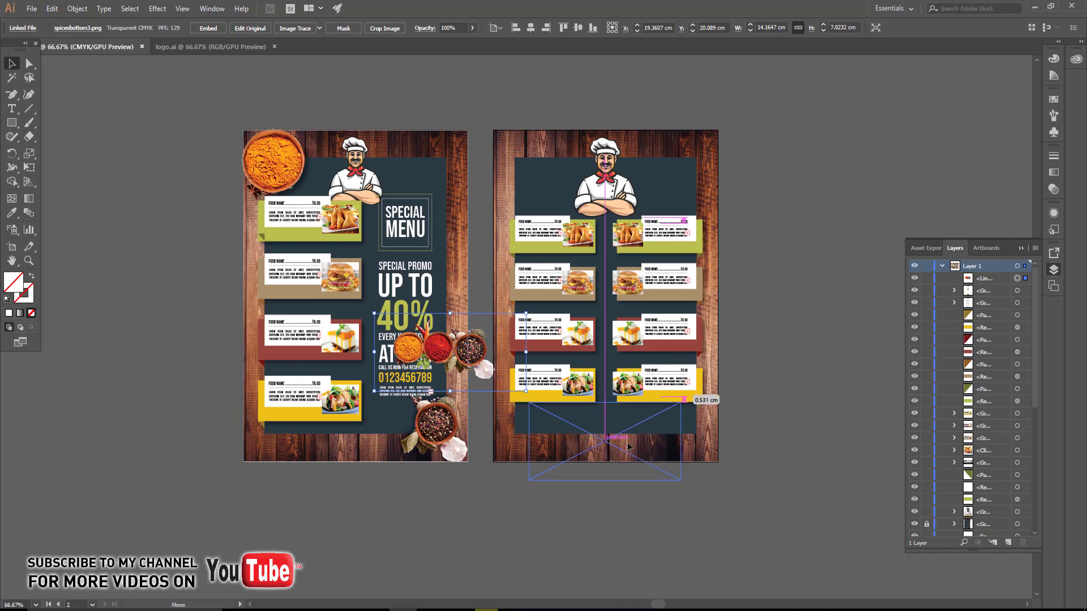
pyautogui.scroll(3, 629, 455)
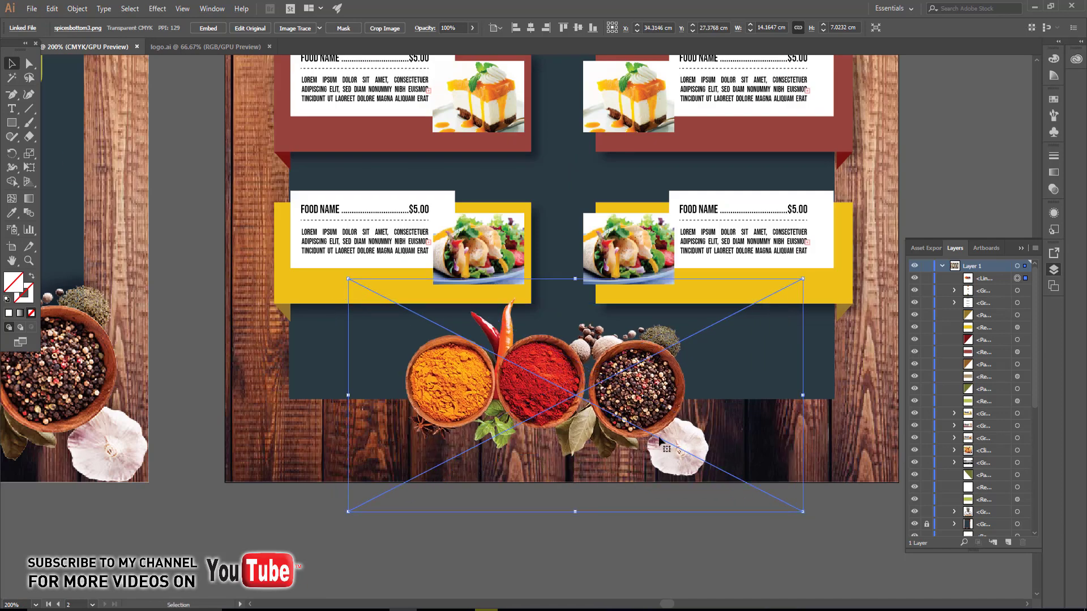
pyautogui.press('Up')
pyautogui.press('Up')
pyautogui.press('Up')
pyautogui.scroll(-3, 570, 551)
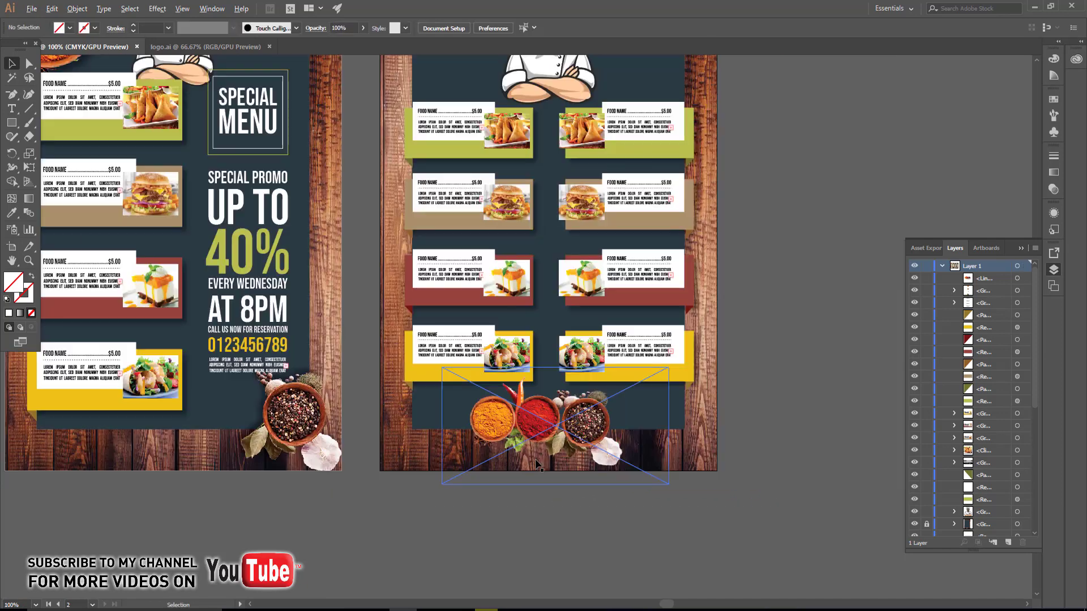
pyautogui.scroll(2, 524, 280)
pyautogui.click(488, 150)
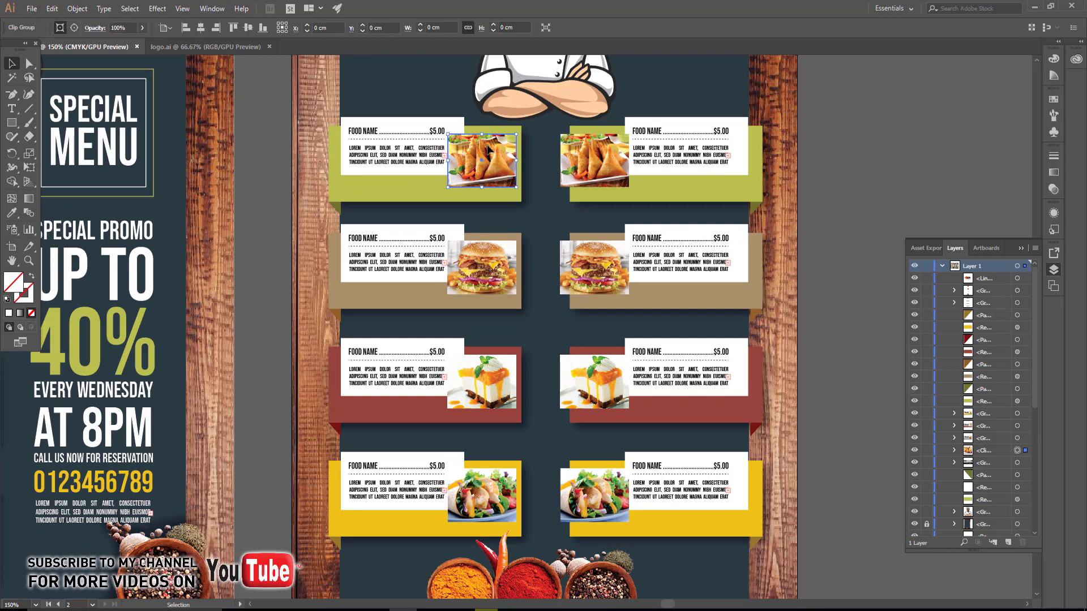
# Relink the top card's samosa photo to the wrap image and enlarge it
pyautogui.click(74, 28)
pyautogui.click(110, 55)
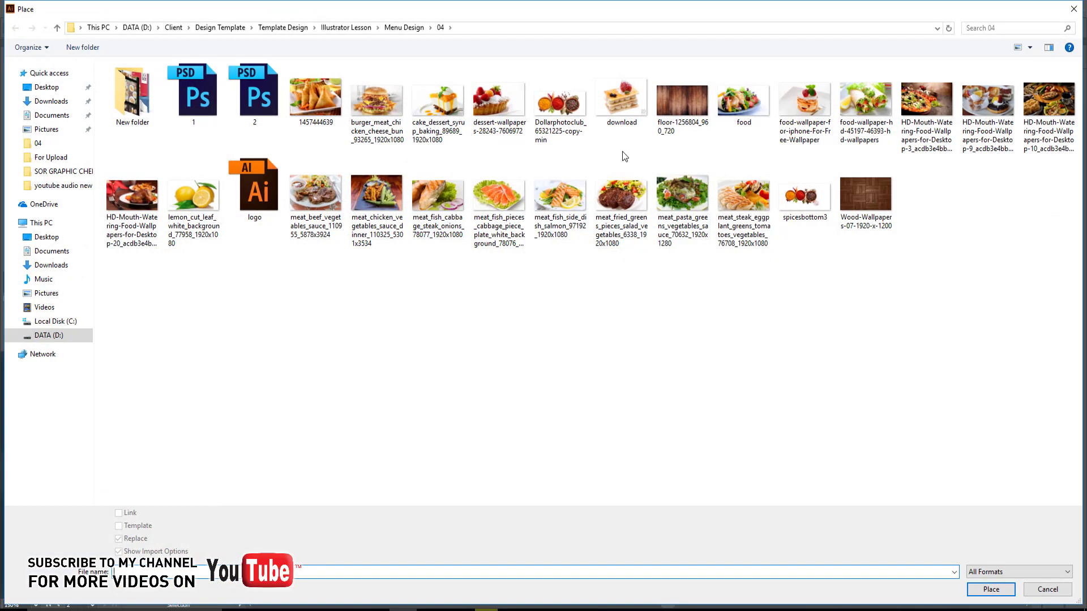
pyautogui.doubleClick(861, 121)
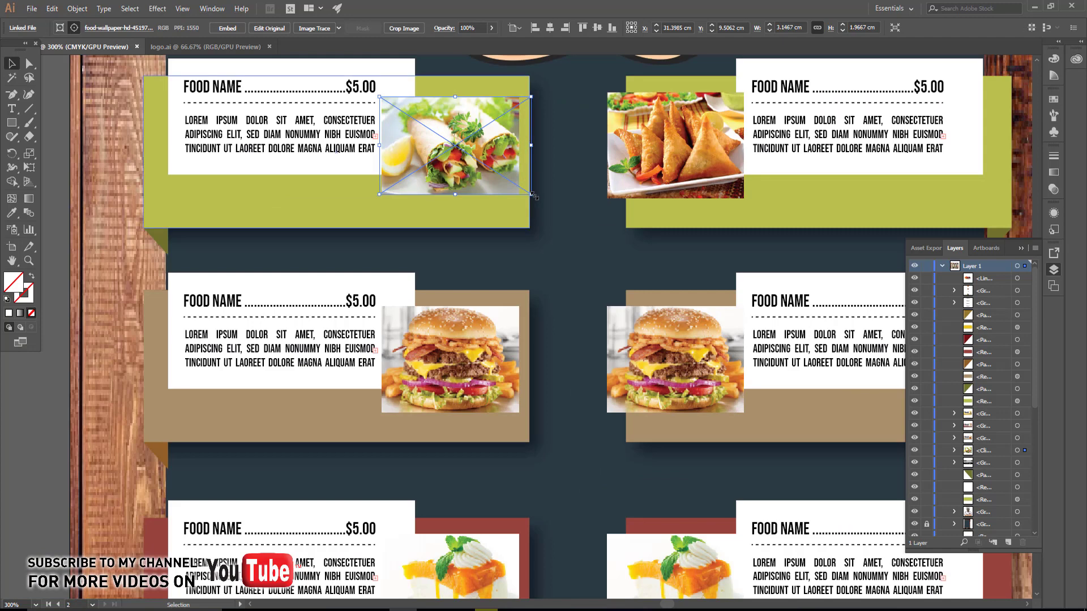
pyautogui.moveTo(521, 185); pyautogui.dragTo(533, 192)
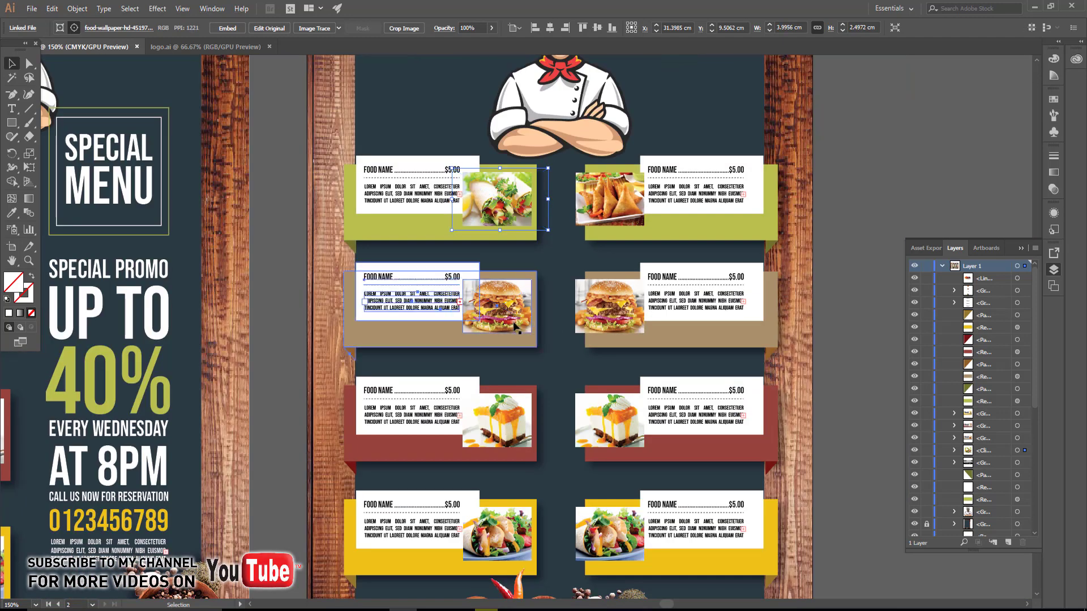
# Relink the burger card's photo to the pizza image
pyautogui.click(439, 272)
pyautogui.keyDown('shift'); pyautogui.click(504, 413); pyautogui.keyUp('shift')
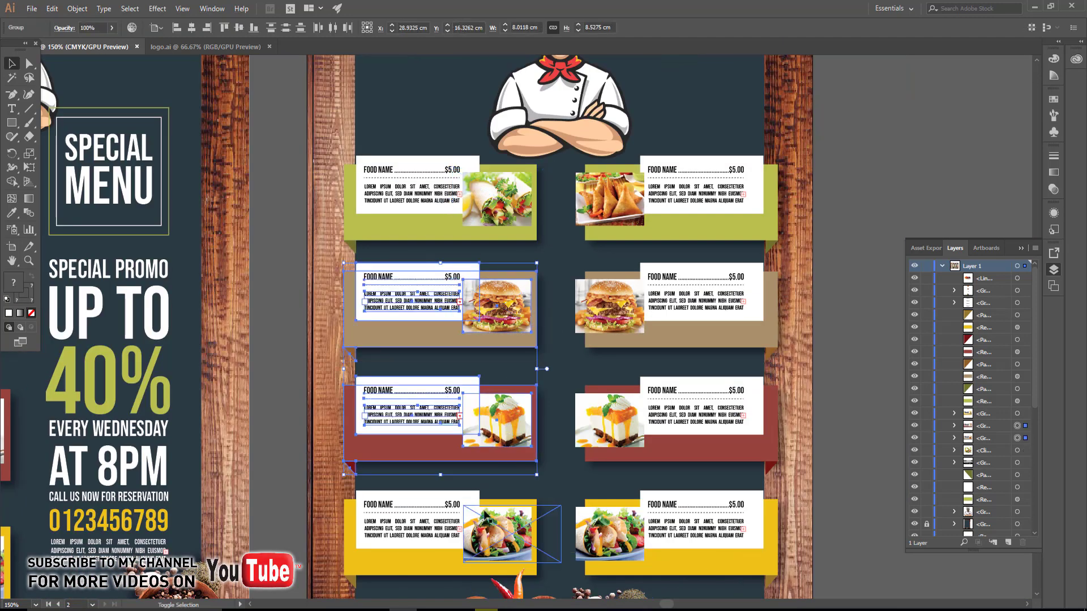
pyautogui.doubleClick(513, 311)
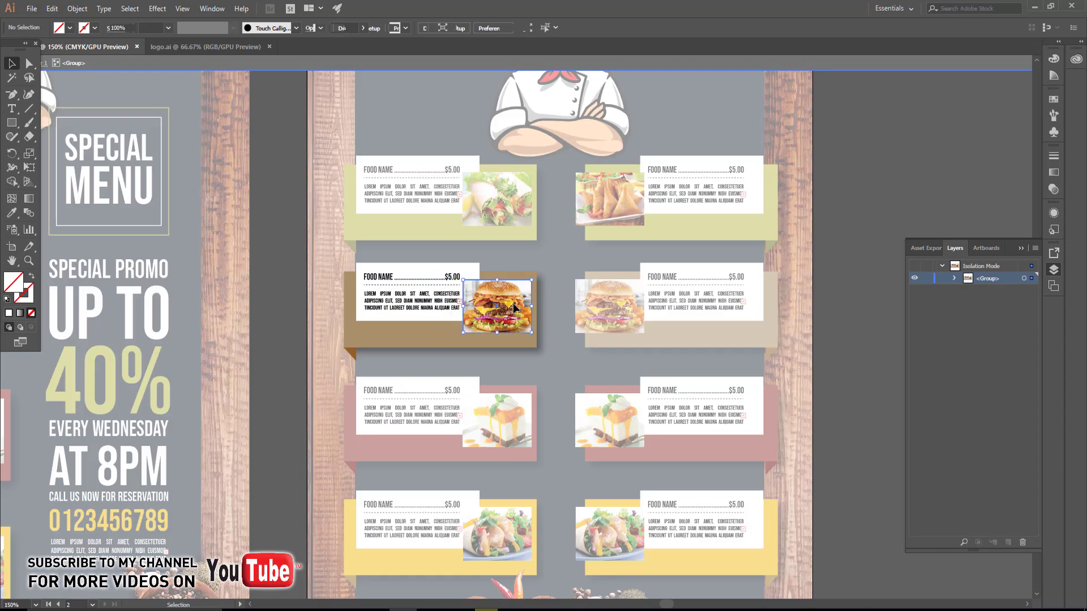
pyautogui.click(84, 27)
pyautogui.click(142, 53)
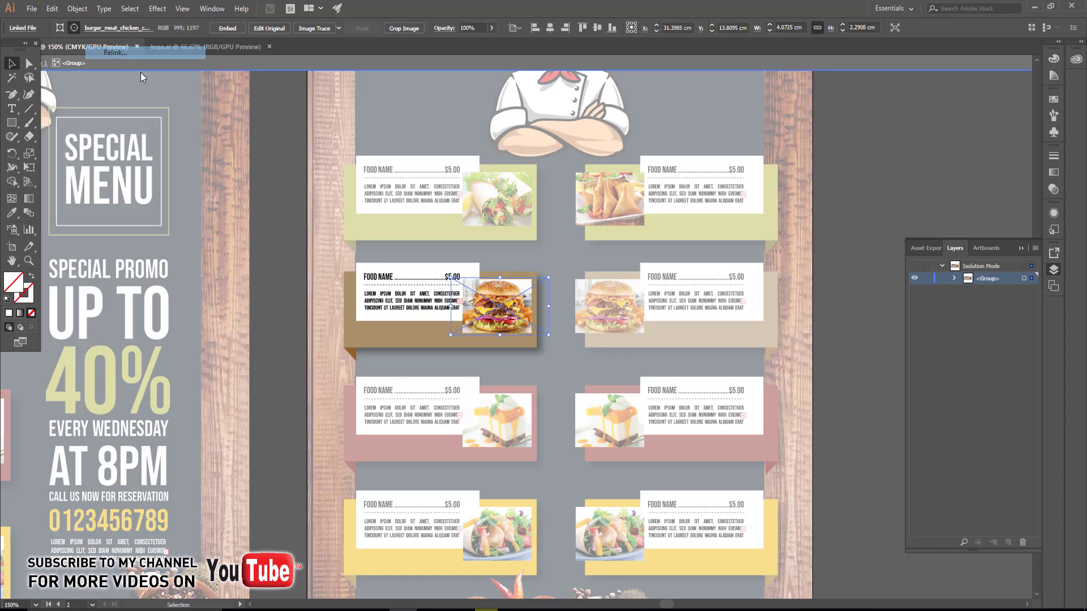
pyautogui.click(926, 108)
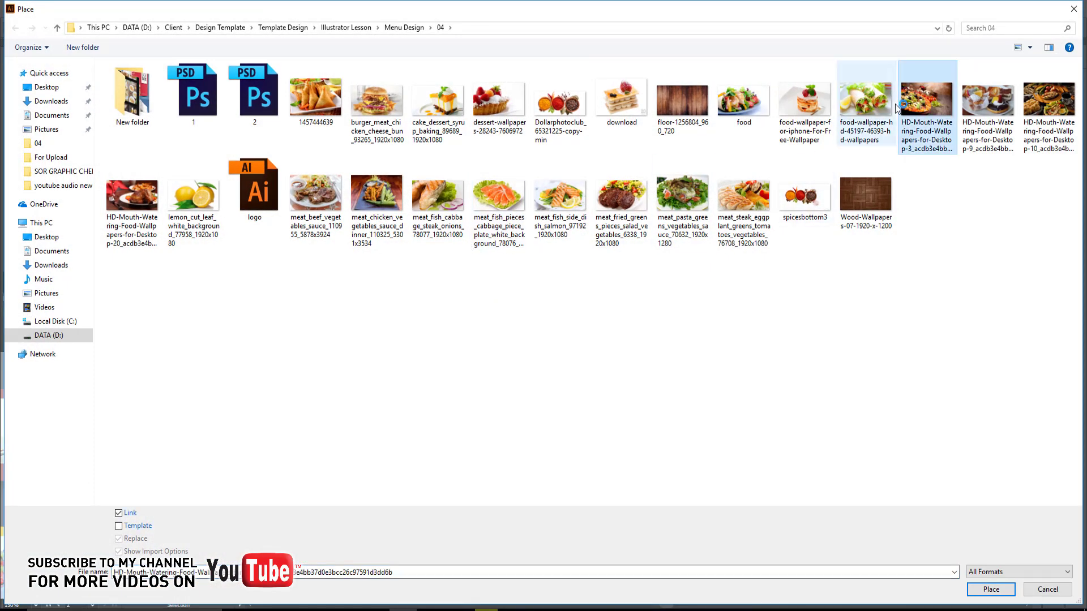
pyautogui.press('Return')
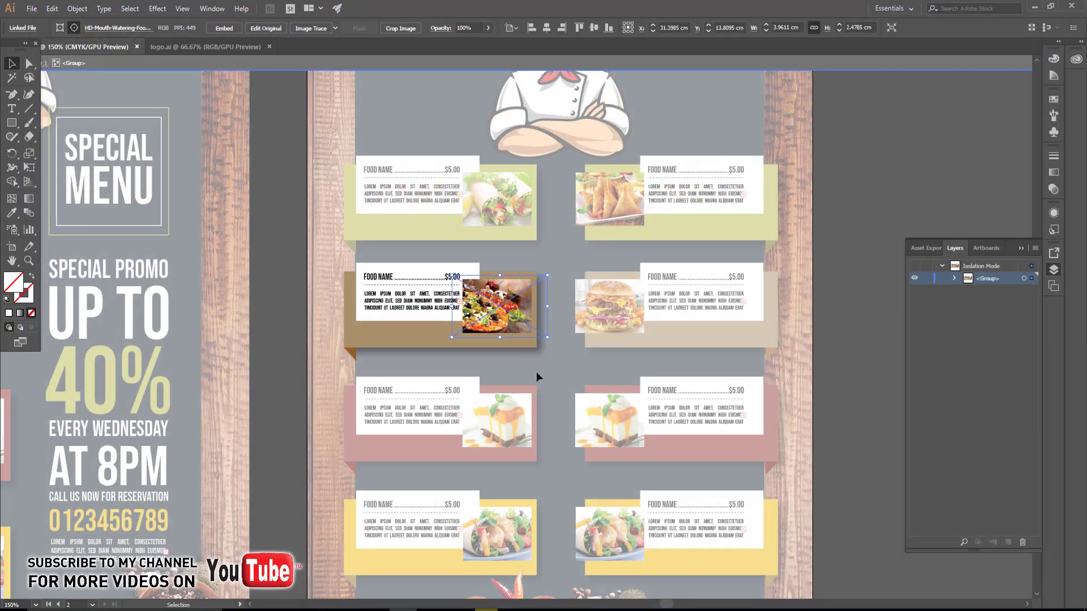
pyautogui.doubleClick(537, 373)
# Relink the cake card's photo to a replacement food image
pyautogui.click(516, 416)
pyautogui.doubleClick(515, 416)
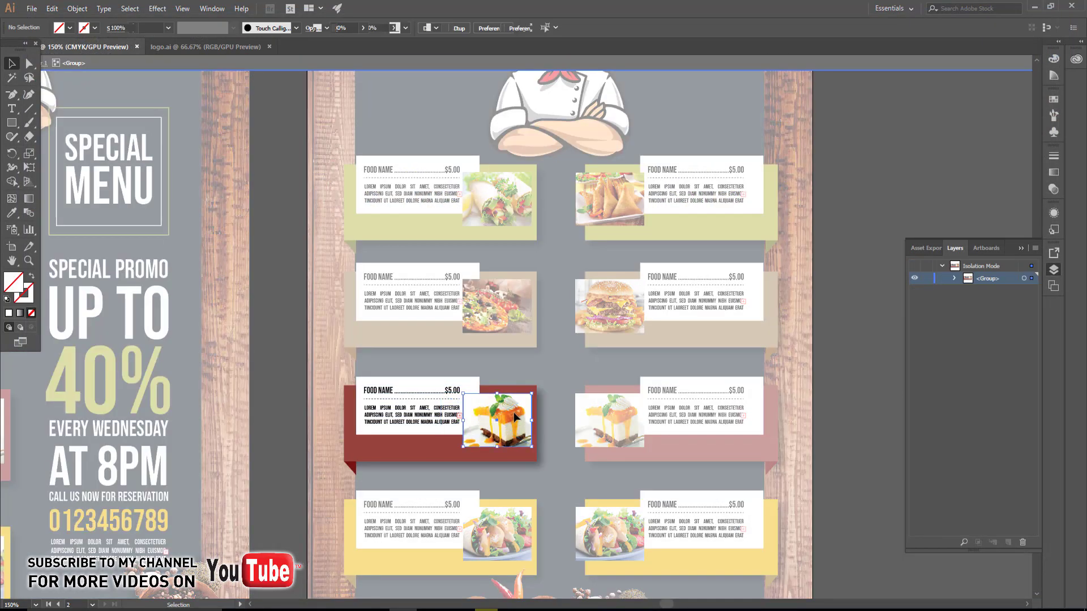
pyautogui.click(84, 27)
pyautogui.click(106, 52)
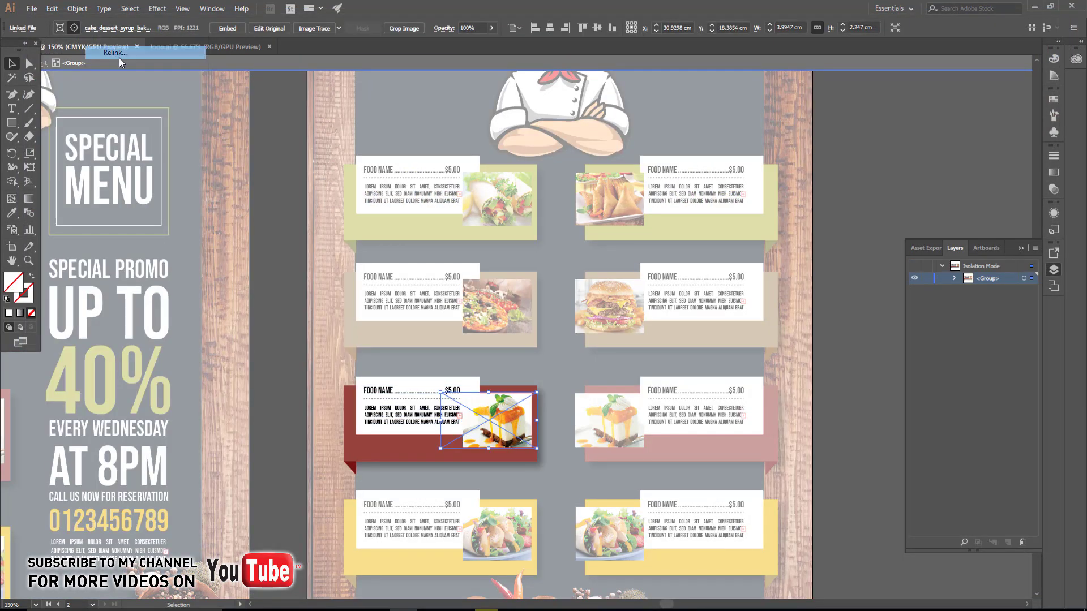
pyautogui.click(976, 117)
pyautogui.doubleClick(976, 116)
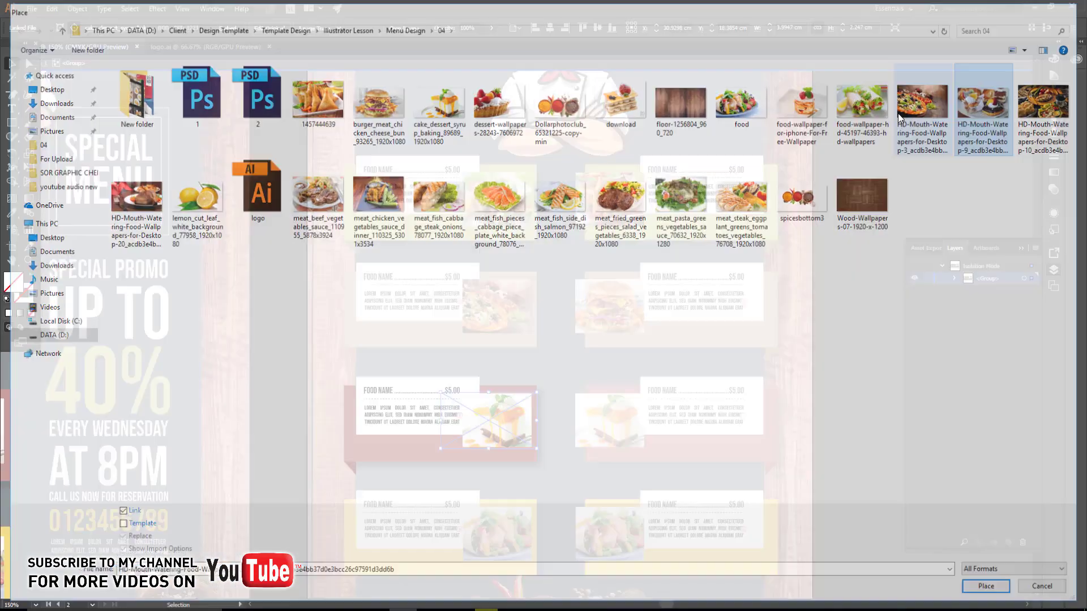
pyautogui.doubleClick(550, 482)
# Relink the yellow card's salad photo to the beef image
pyautogui.scroll(-4, 510, 339)
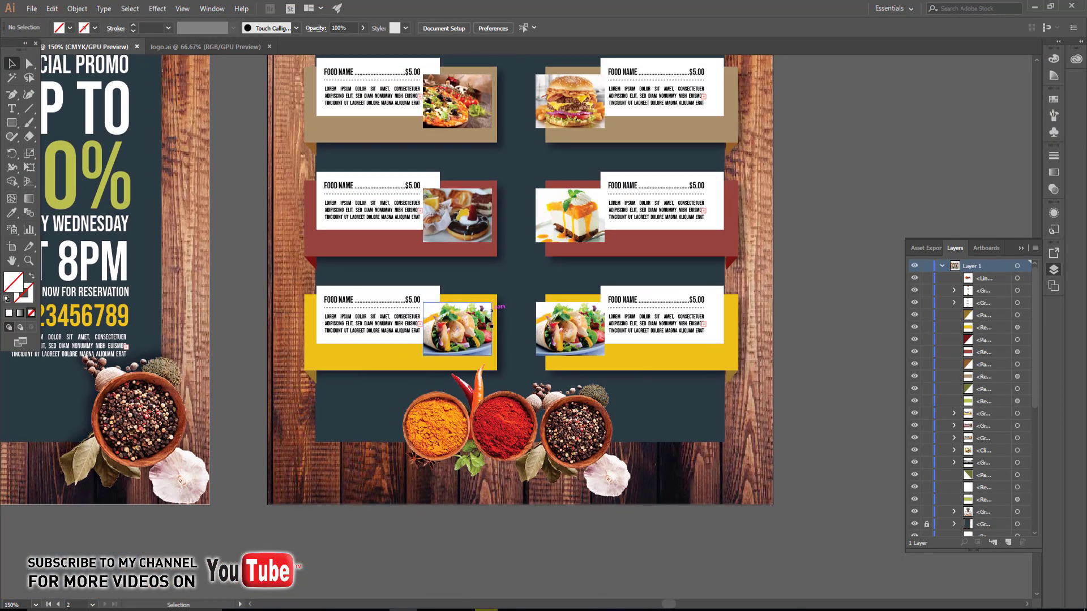
pyautogui.doubleClick(458, 328)
pyautogui.click(63, 27)
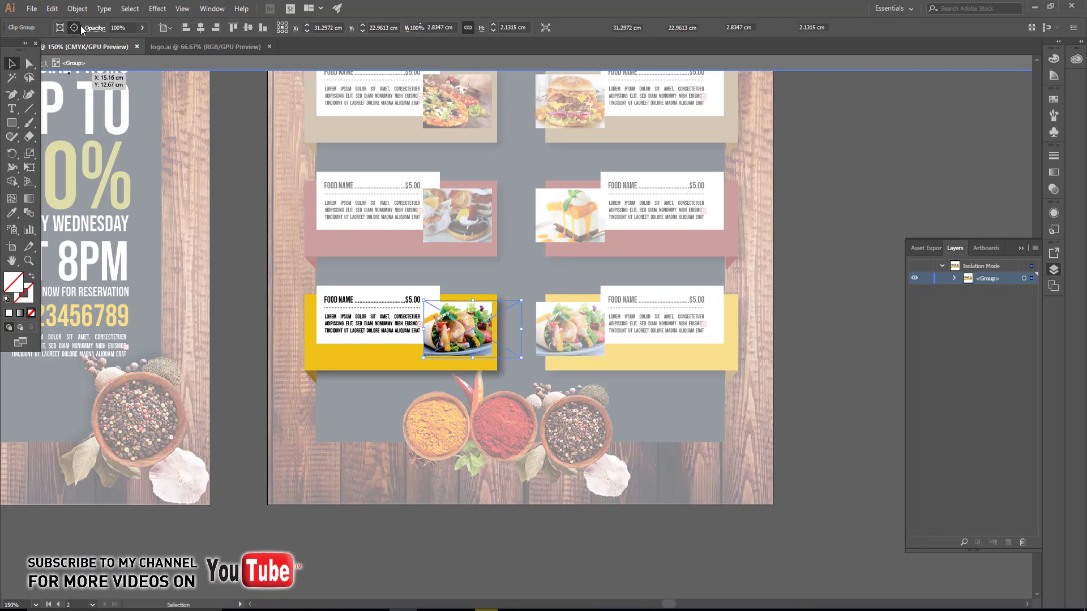
pyautogui.click(102, 27)
pyautogui.click(106, 52)
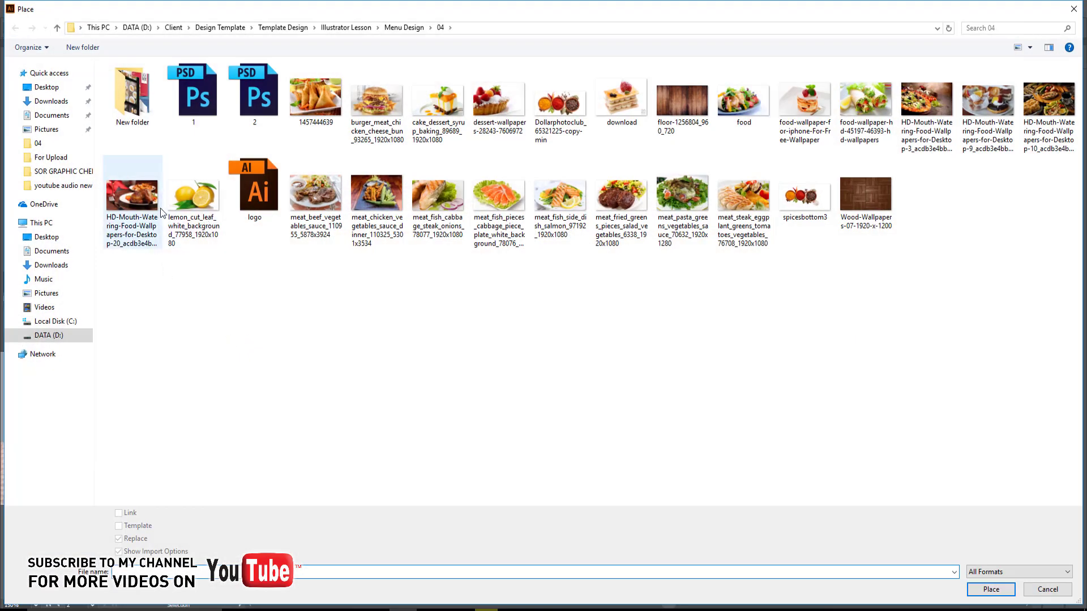
pyautogui.doubleClick(332, 203)
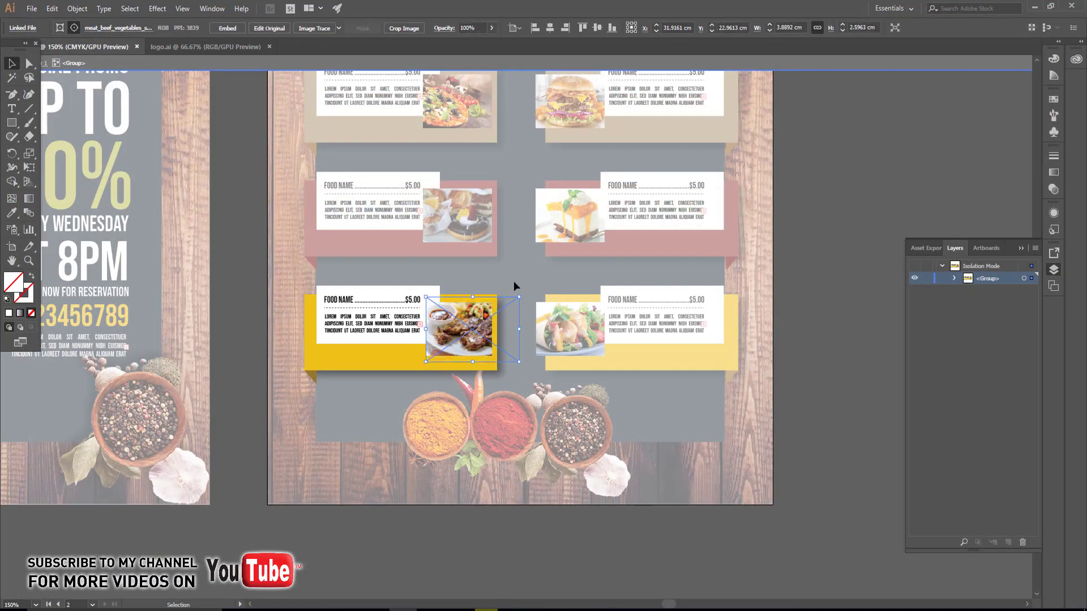
pyautogui.doubleClick(514, 283)
# Ungroup the right-column photos and relink the samosa photo to an enlarged chicken image
pyautogui.scroll(4, 514, 284)
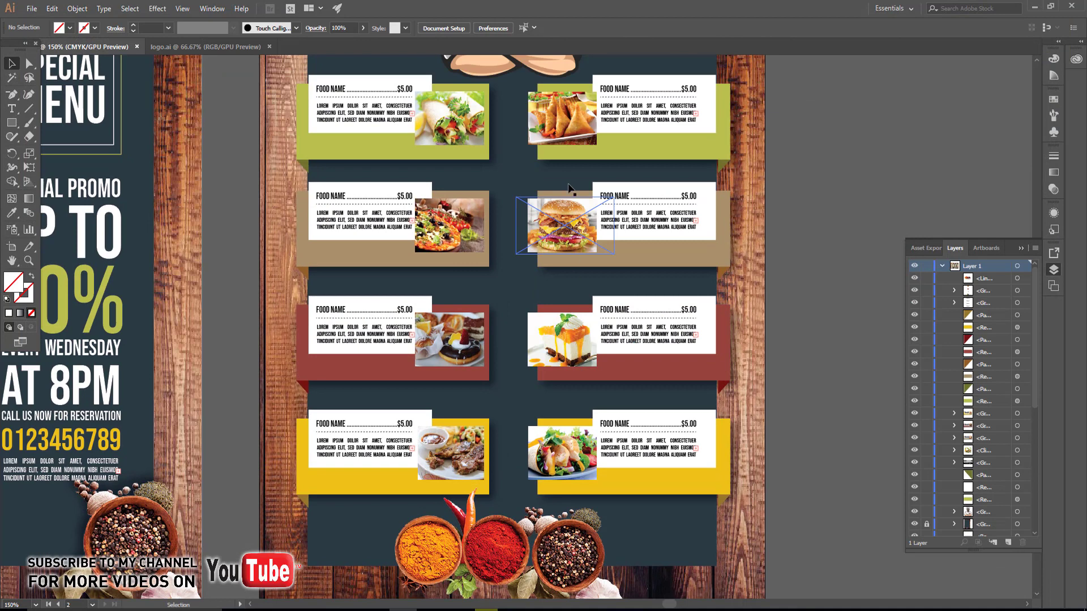
pyautogui.rightClick(573, 220)
pyautogui.click(603, 306)
pyautogui.click(547, 143)
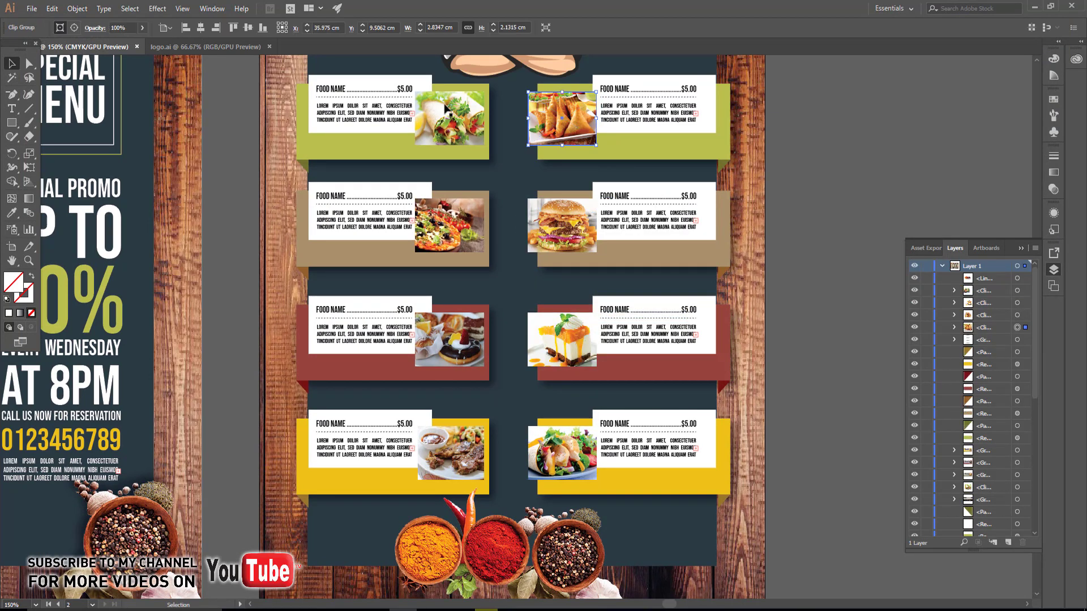
pyautogui.click(75, 28)
pyautogui.click(108, 51)
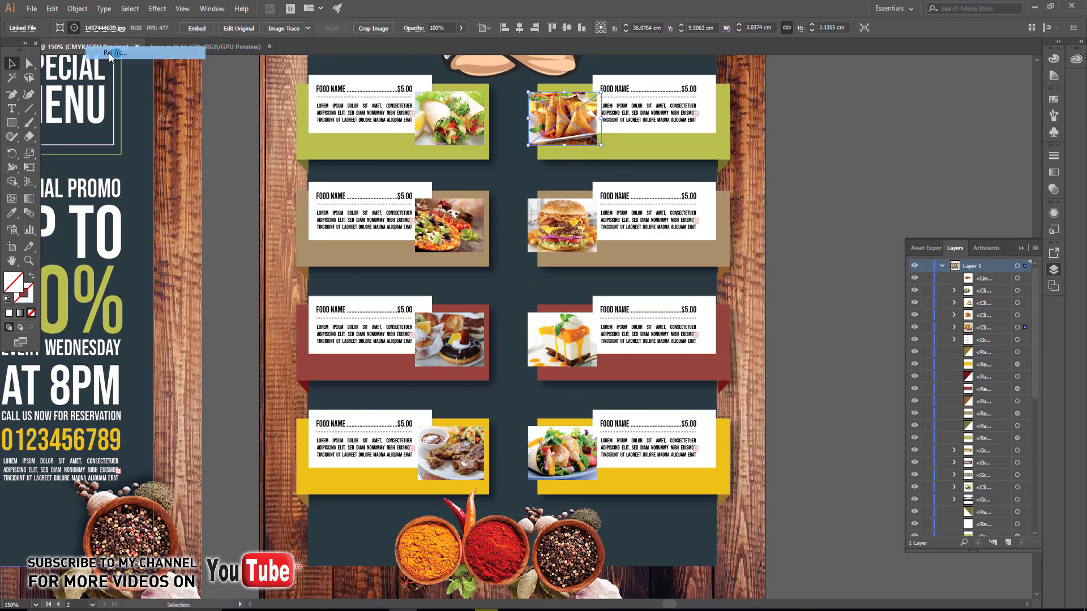
pyautogui.doubleClick(383, 198)
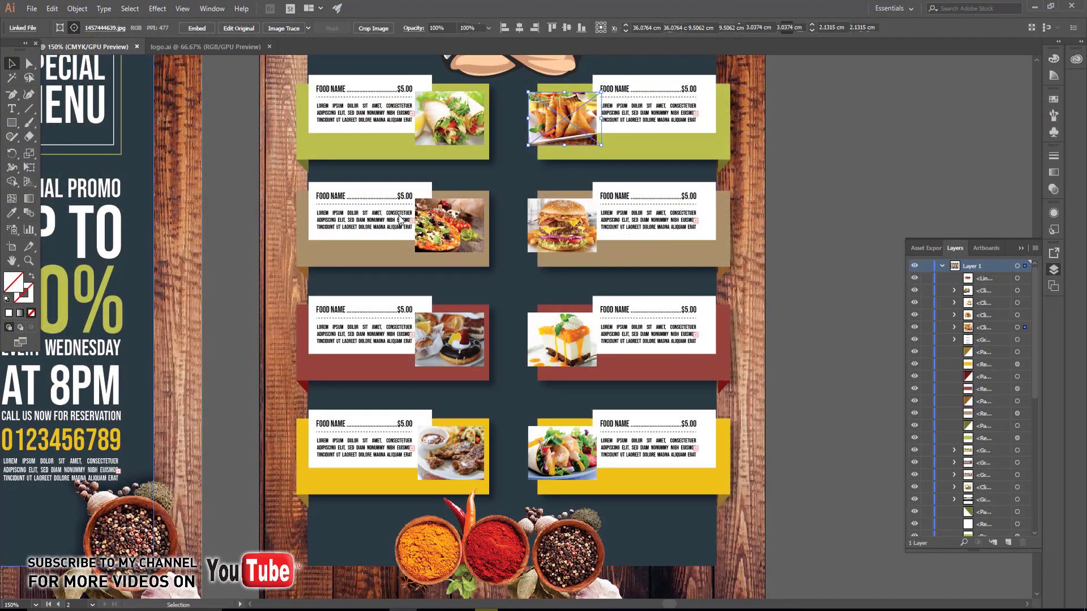
pyautogui.moveTo(602, 143); pyautogui.dragTo(608, 148)
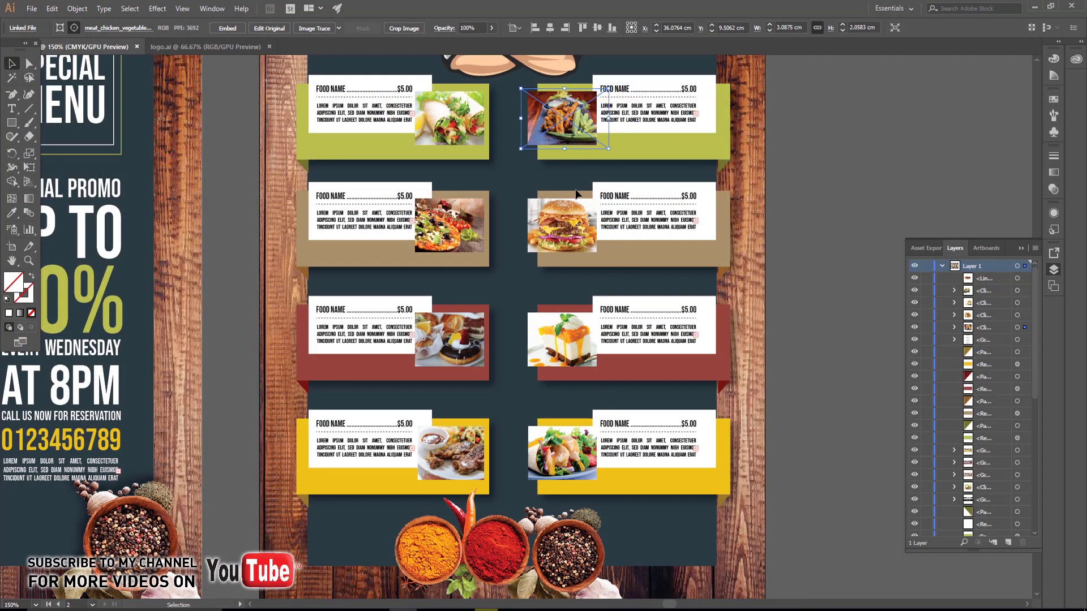
# Relink the right-column burger photo to the salmon image
pyautogui.click(558, 224)
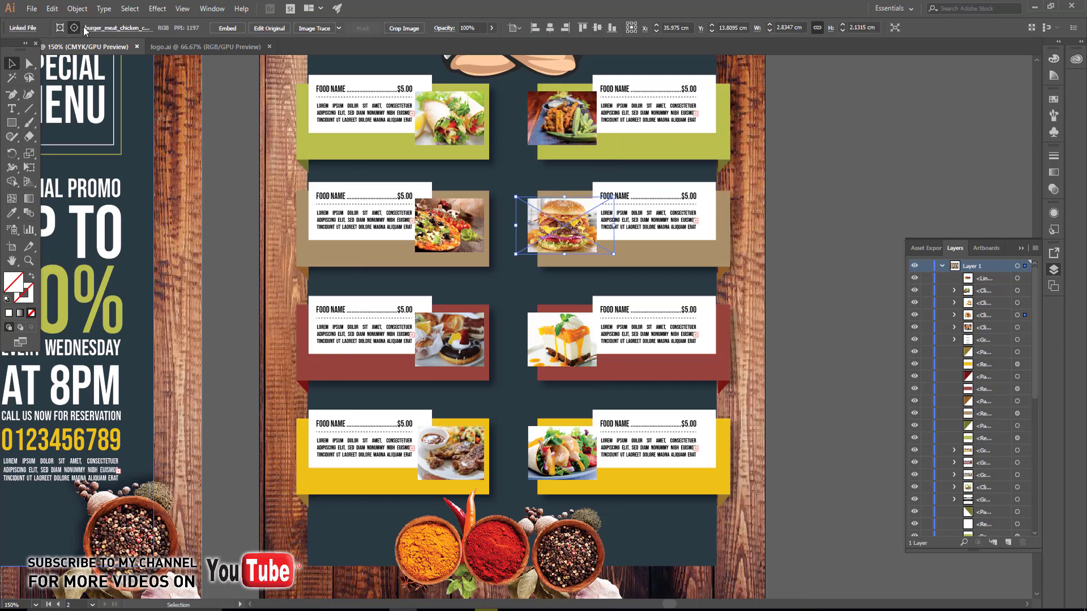
pyautogui.click(83, 28)
pyautogui.click(111, 52)
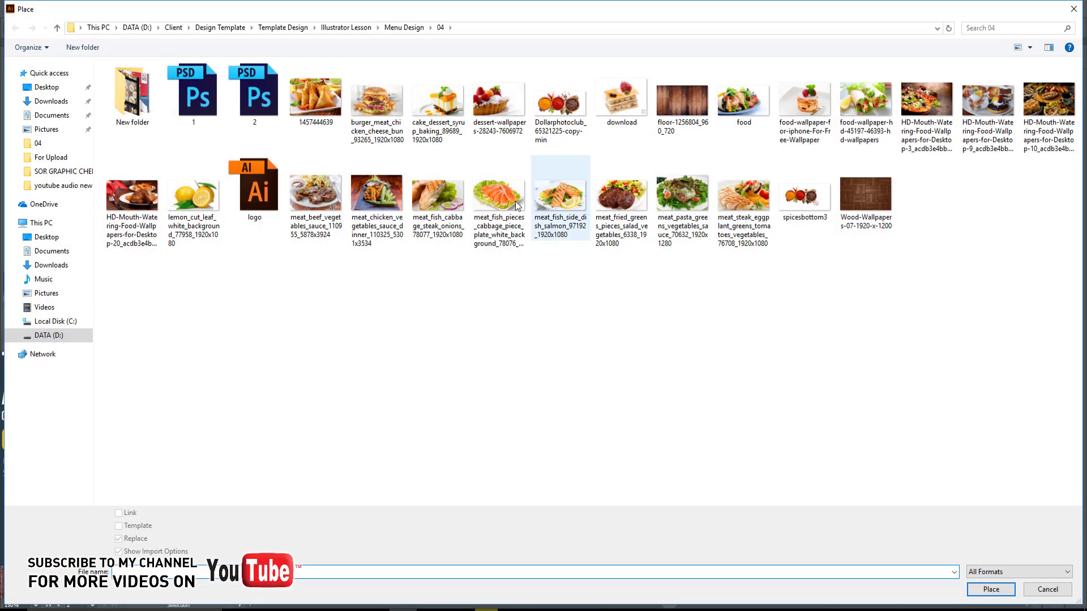
pyautogui.doubleClick(517, 206)
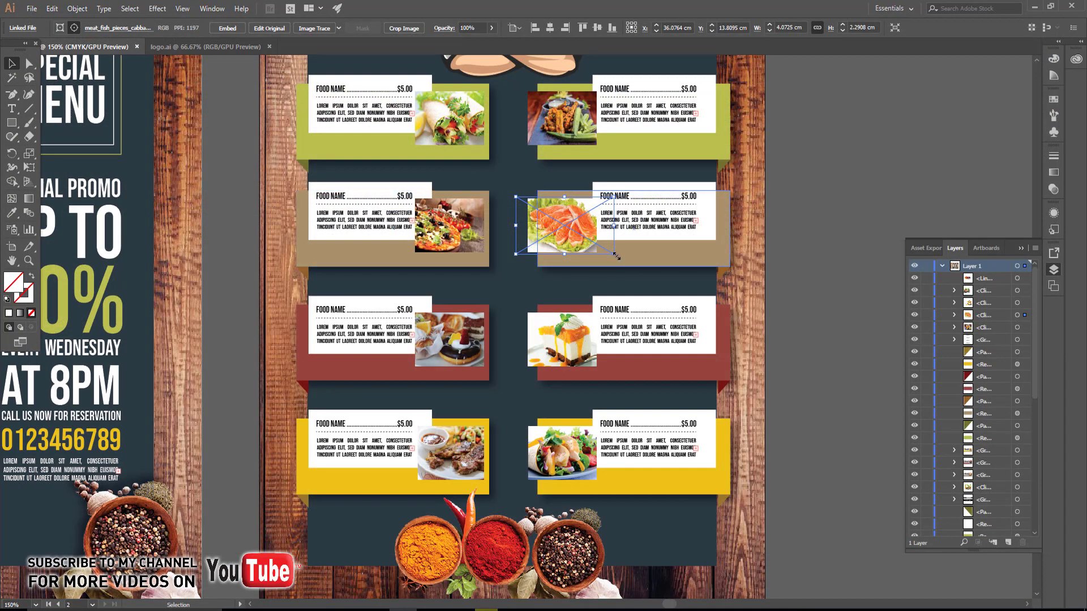
# Relink the right-column cake photo to the fish image, enlarging it and trimming its frame
pyautogui.click(547, 334)
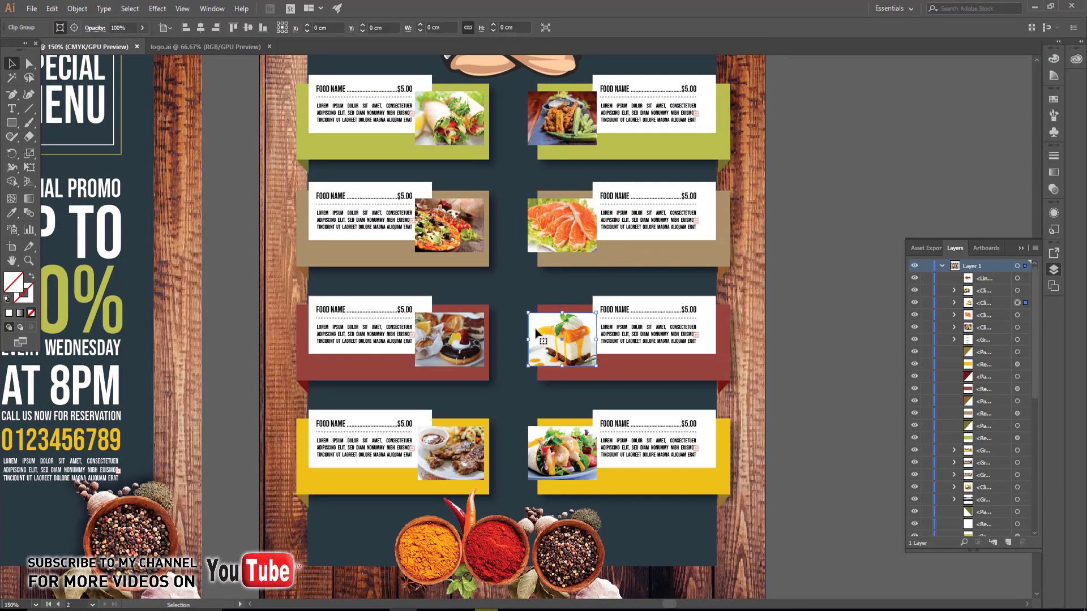
pyautogui.click(96, 28)
pyautogui.click(107, 52)
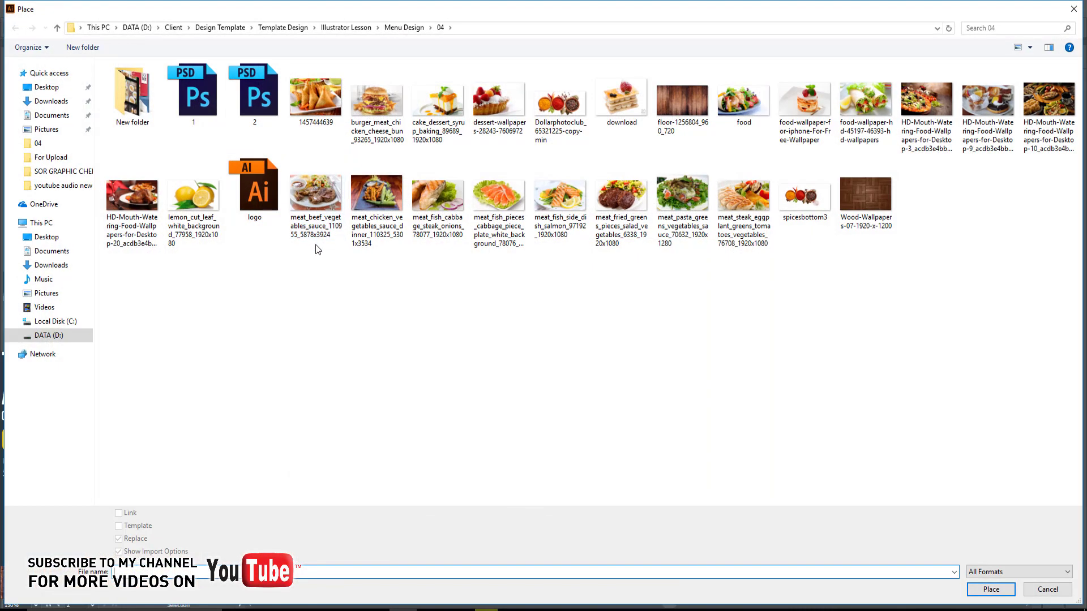
pyautogui.doubleClick(439, 197)
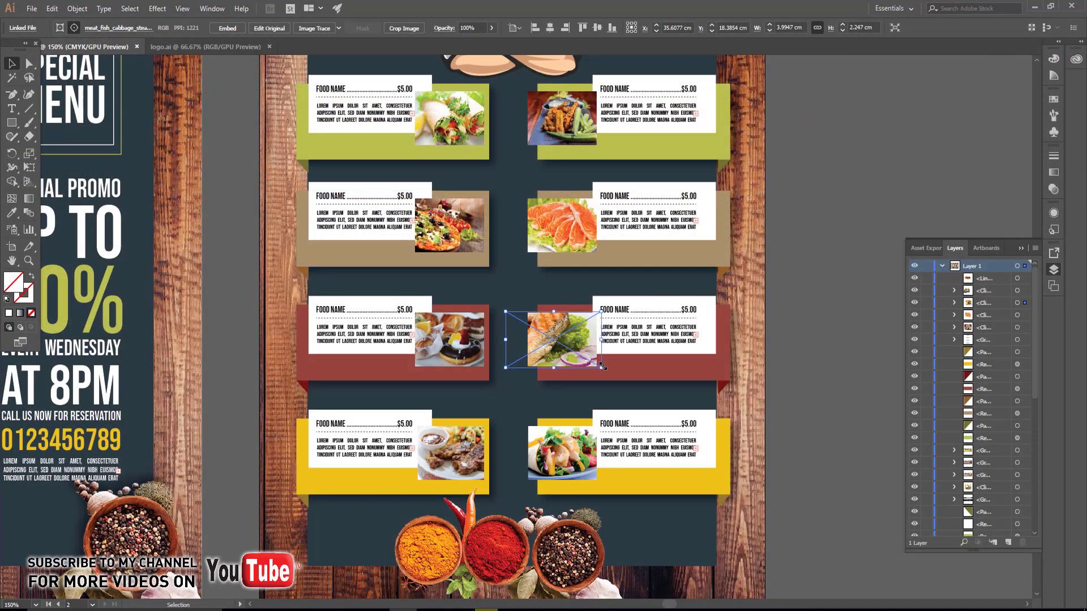
pyautogui.moveTo(604, 367); pyautogui.dragTo(602, 338)
pyautogui.hotkey('ctrl', '+')
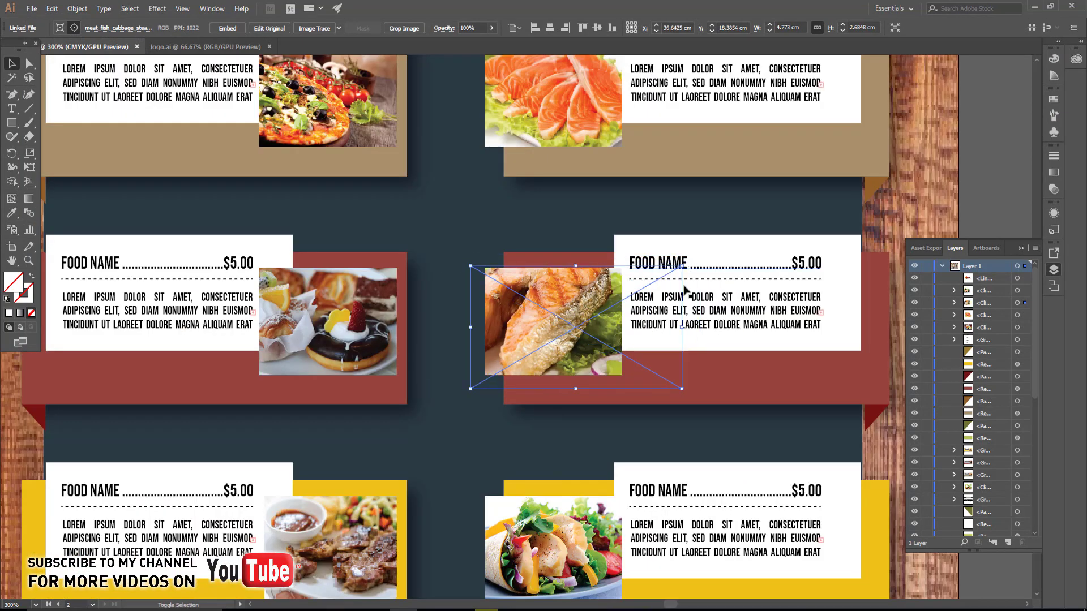
pyautogui.moveTo(682, 388)
pyautogui.mouseDown()
pyautogui.moveTo(663, 389)
pyautogui.moveTo(659, 377)
pyautogui.mouseUp()
pyautogui.click(498, 448)
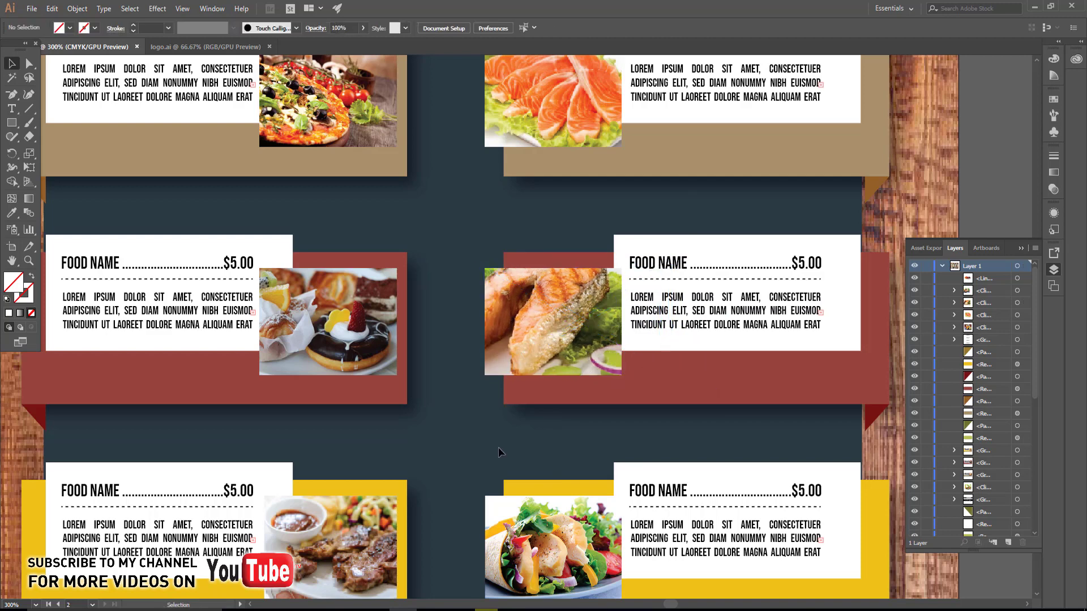
pyautogui.scroll(-5, 498, 447)
# Relink the lower-right wrap photo to grilled salmon, resized and repositioned inside its clip frame
pyautogui.click(521, 362)
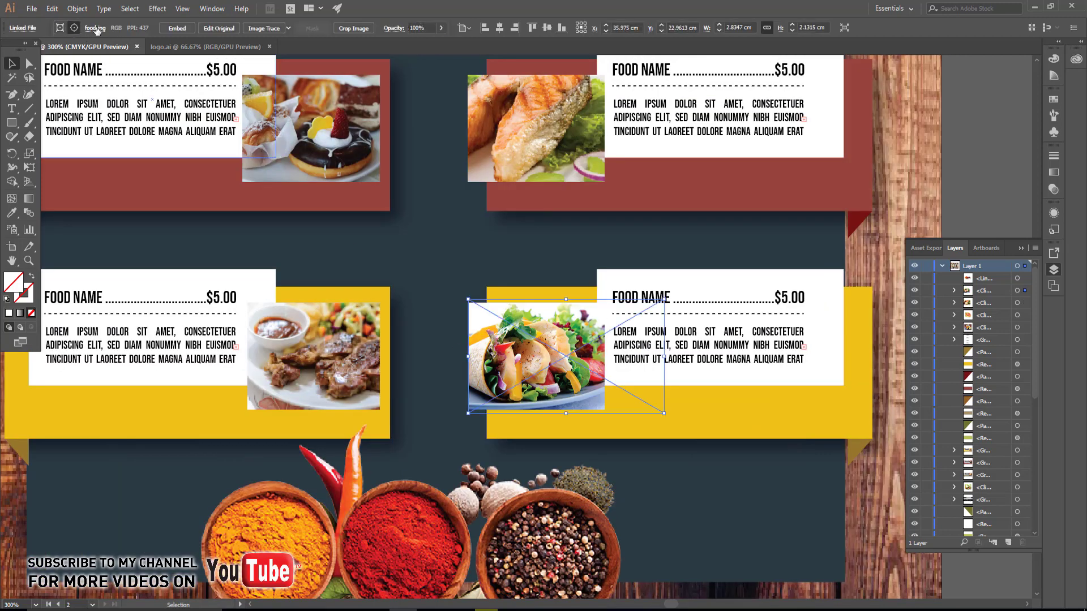
pyautogui.click(96, 29)
pyautogui.click(111, 53)
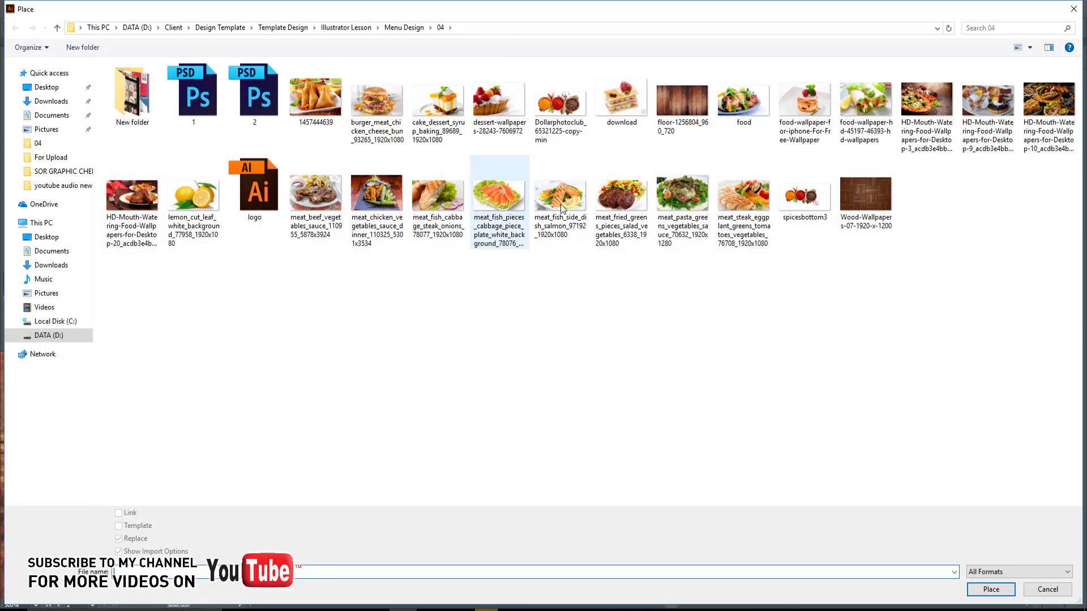
pyautogui.doubleClick(562, 209)
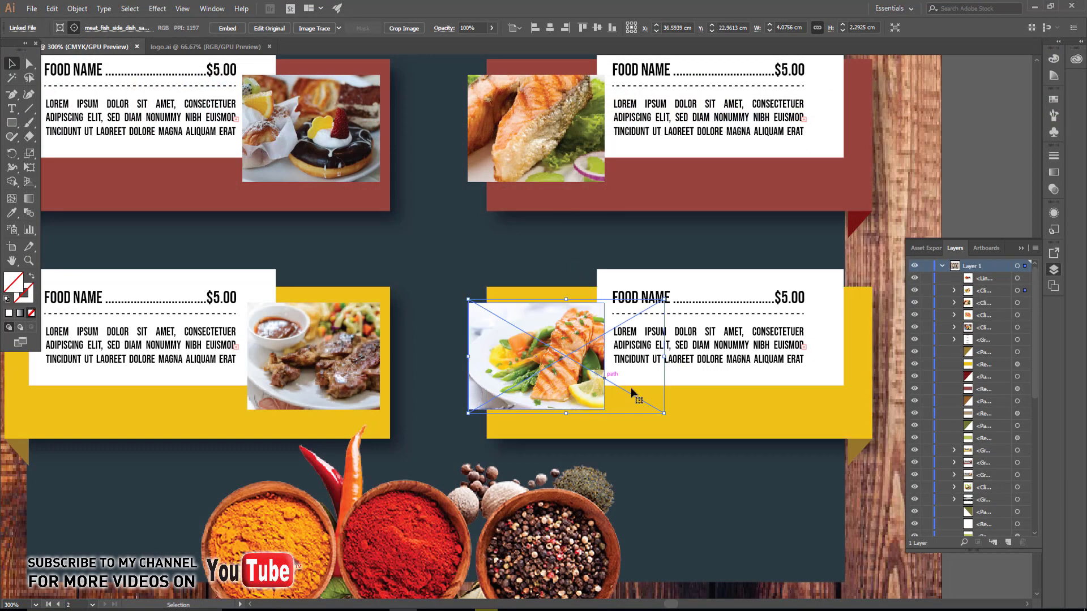
pyautogui.doubleClick(470, 309)
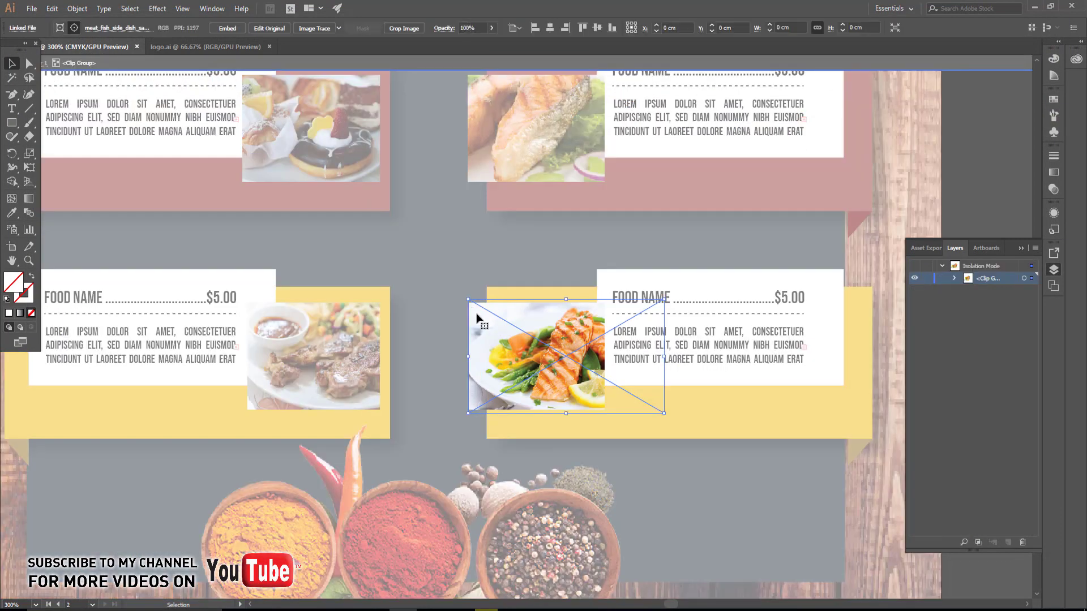
pyautogui.moveTo(469, 299)
pyautogui.mouseDown()
pyautogui.moveTo(453, 284)
pyautogui.moveTo(466, 299)
pyautogui.mouseUp()
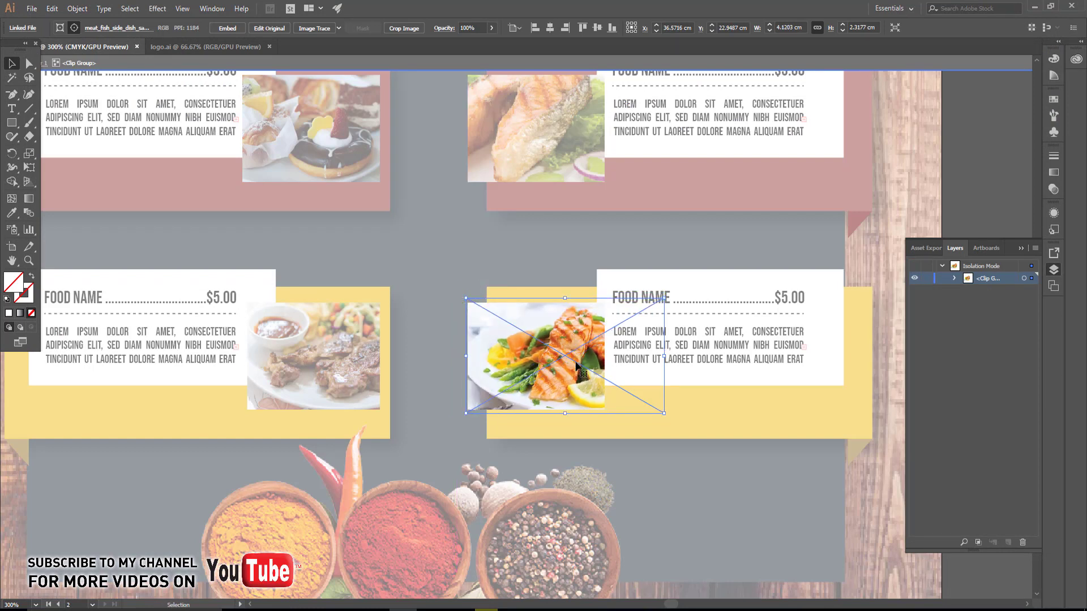
pyautogui.moveTo(581, 394); pyautogui.dragTo(563, 391)
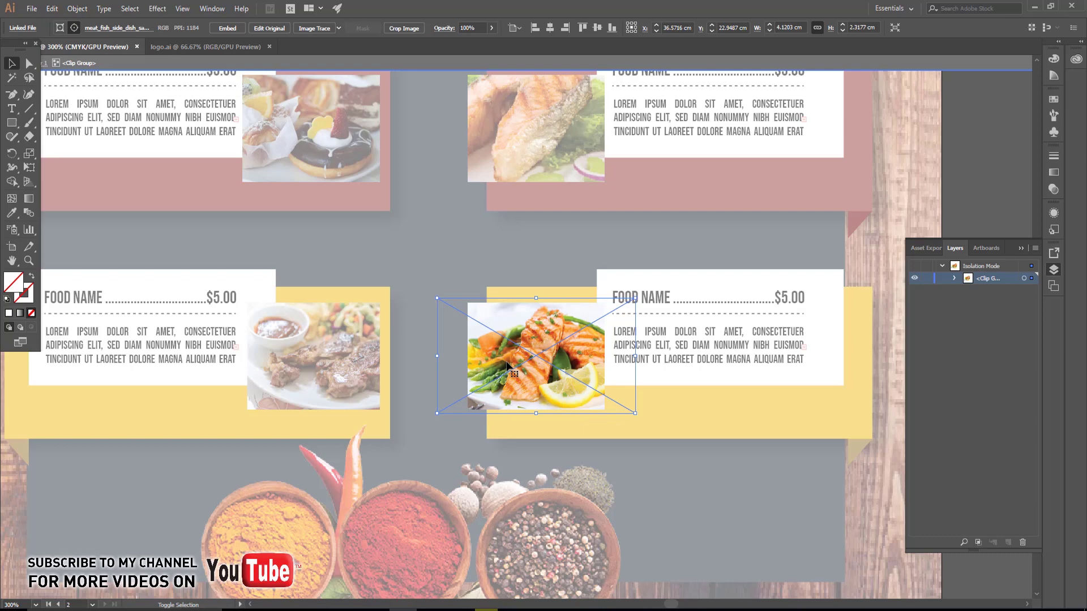
pyautogui.doubleClick(470, 254)
pyautogui.hotkey('ctrl', '-')
pyautogui.hotkey('ctrl', '-')
pyautogui.moveTo(476, 170)
pyautogui.mouseDown()
pyautogui.moveTo(510, 245)
pyautogui.moveTo(627, 238)
pyautogui.moveTo(559, 249)
pyautogui.mouseUp()
pyautogui.hotkey('ctrl', '-')
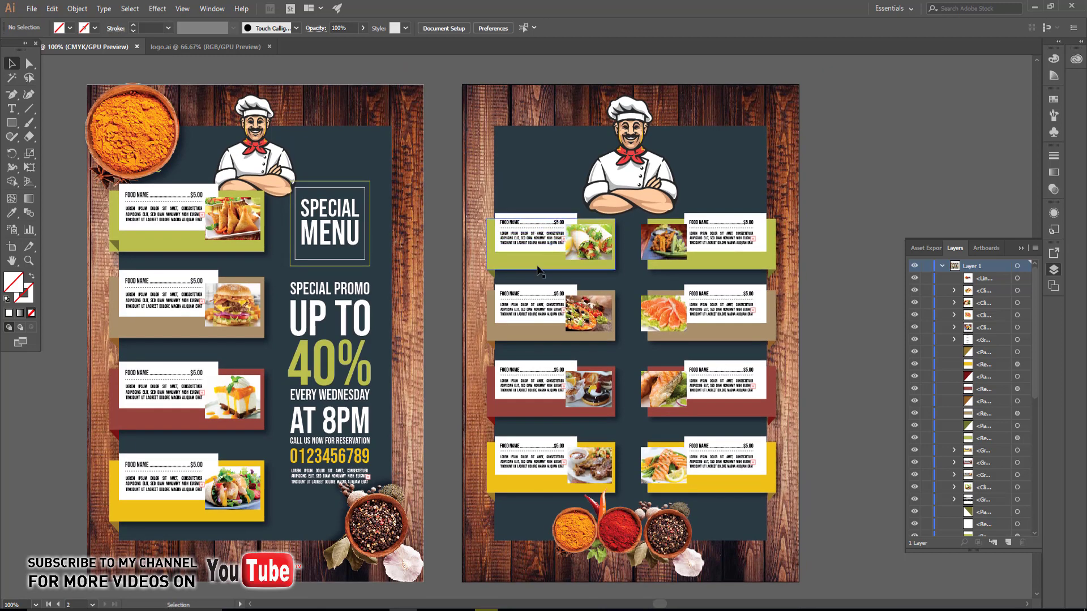
# Scale the page-two spice bowls image to about 19.24 × 10.11 cm, stacked above the wood
pyautogui.moveTo(595, 356); pyautogui.dragTo(564, 345)
pyautogui.click(593, 485)
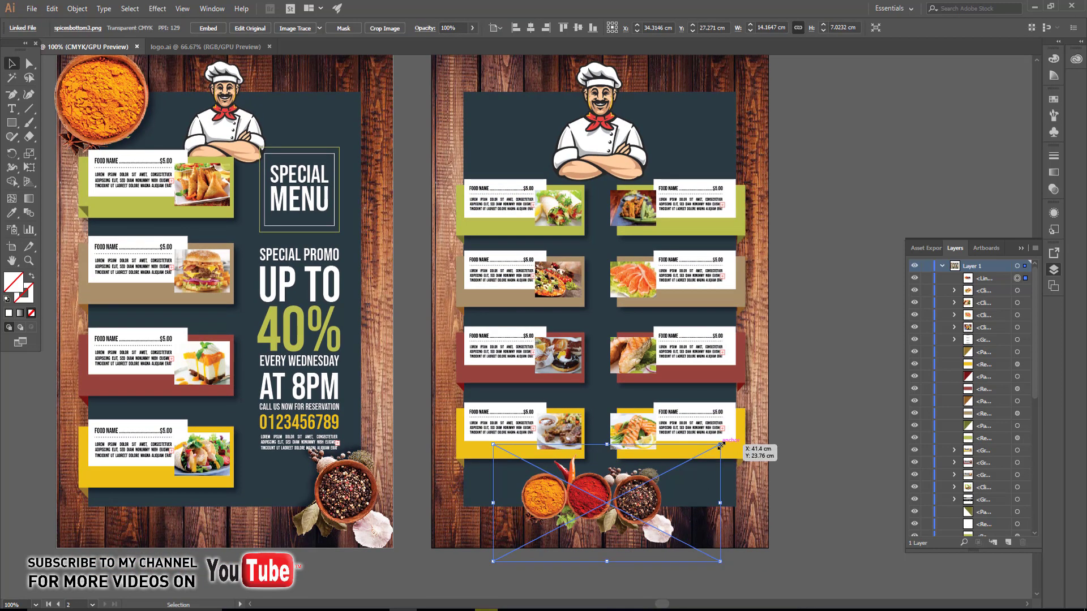
pyautogui.moveTo(693, 463); pyautogui.dragTo(749, 417)
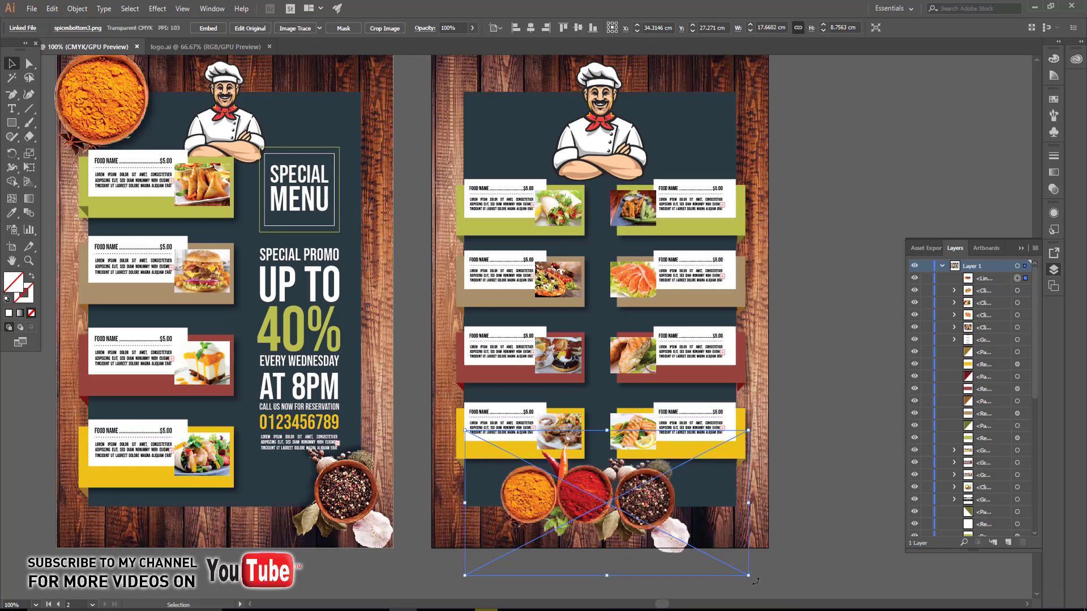
pyautogui.moveTo(756, 582); pyautogui.dragTo(726, 563)
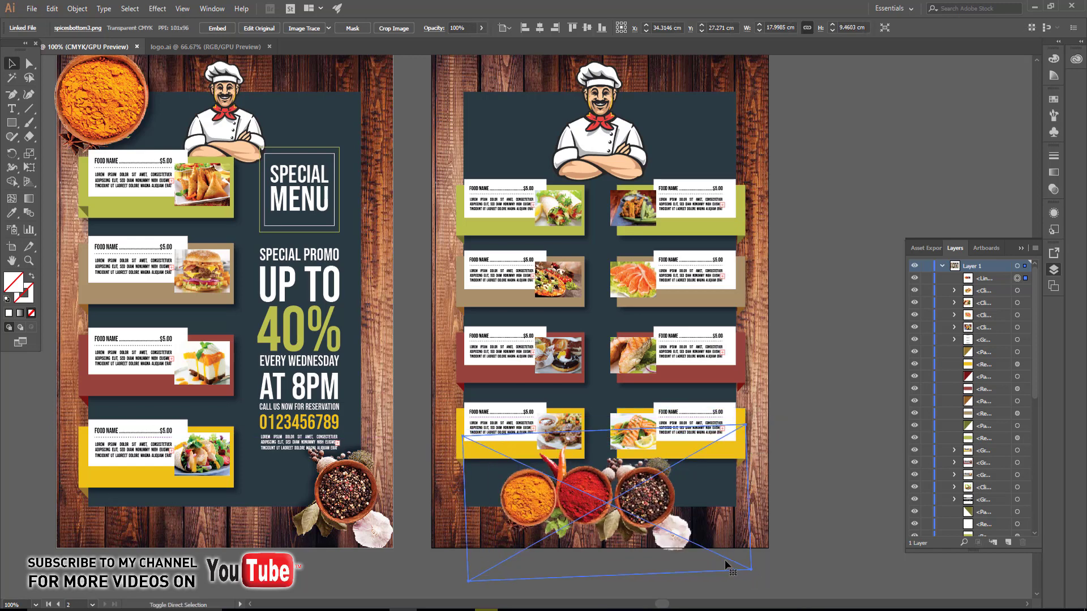
pyautogui.hotkey('ctrl', 'shift', '[')
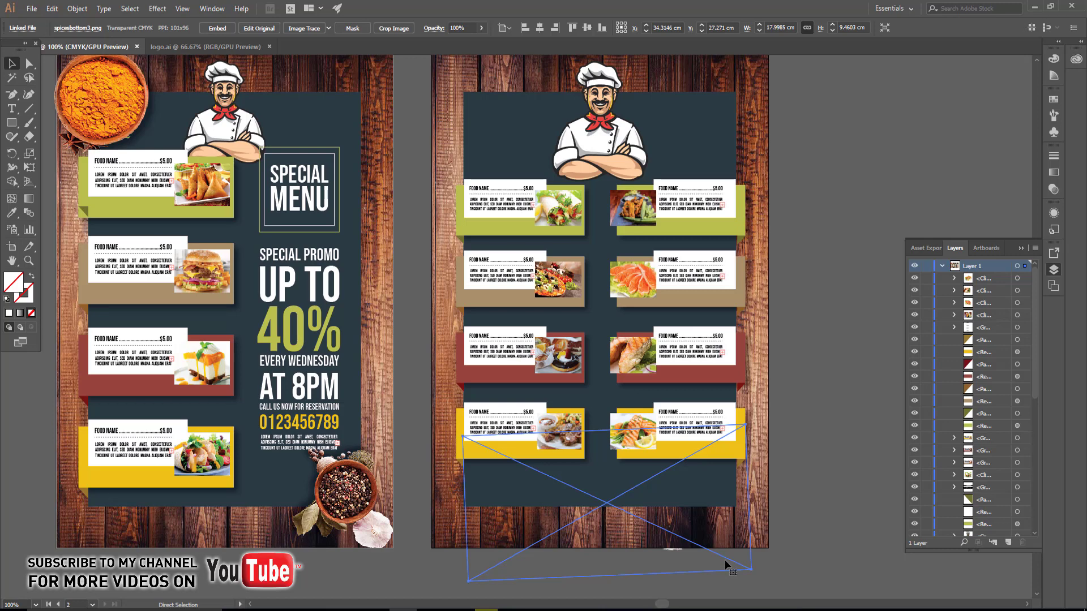
pyautogui.hotkey('ctrl', ']')
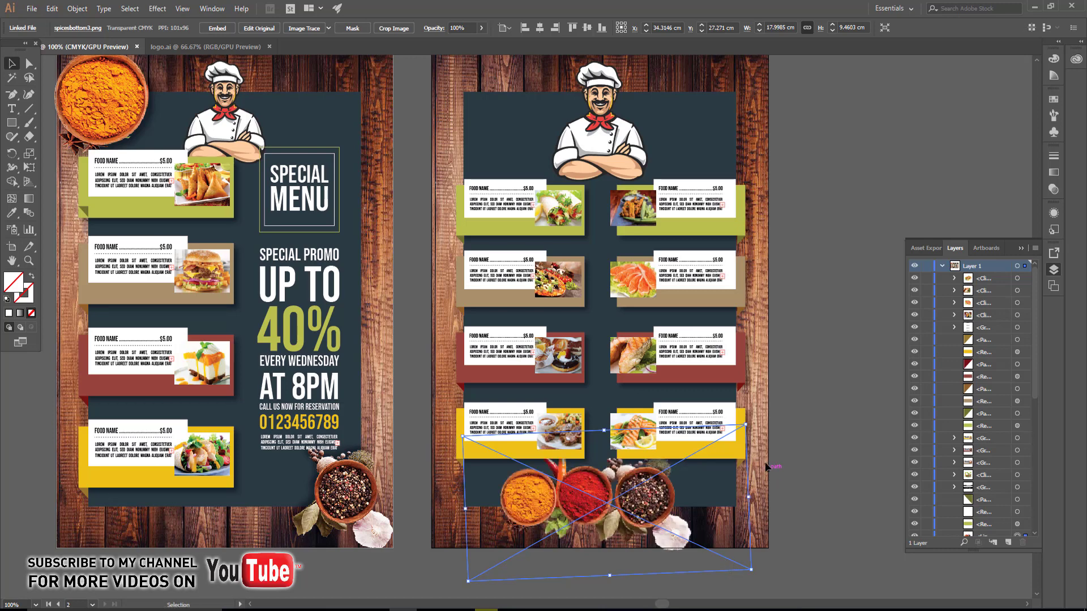
pyautogui.moveTo(746, 424); pyautogui.dragTo(756, 419)
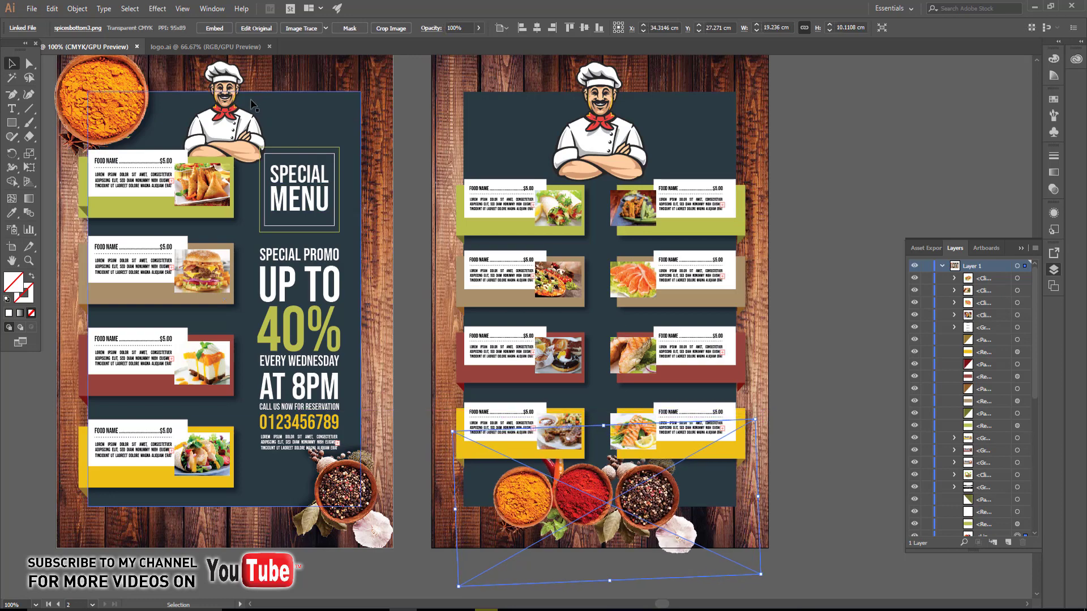
pyautogui.click(157, 9)
pyautogui.press('Escape')
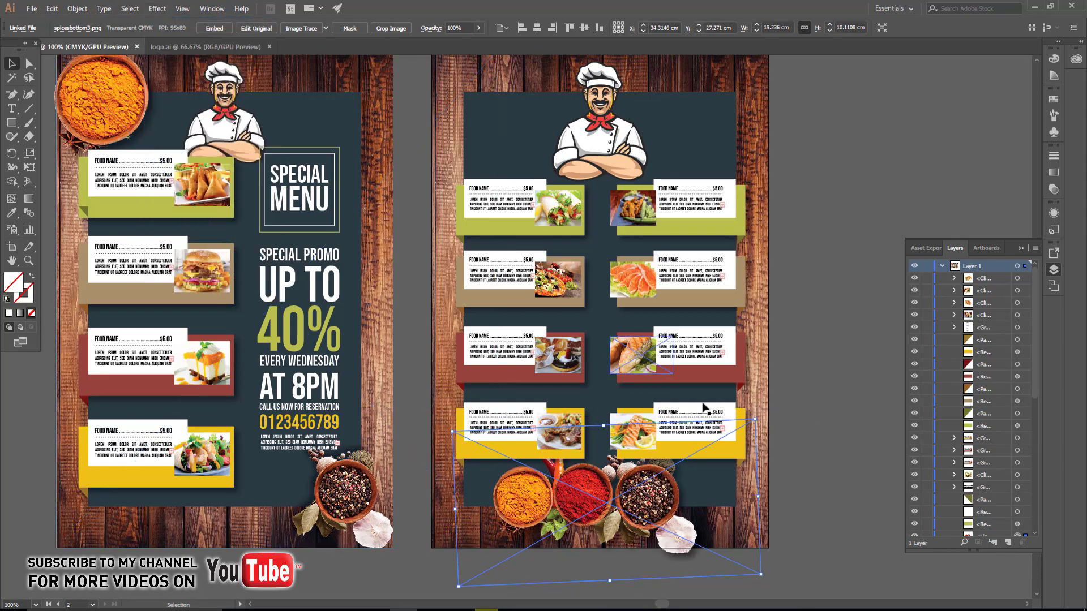
pyautogui.click(782, 408)
pyautogui.scroll(-2, 782, 409)
# Select all of the second page's artwork and group it into one object
pyautogui.scroll(2, 712, 439)
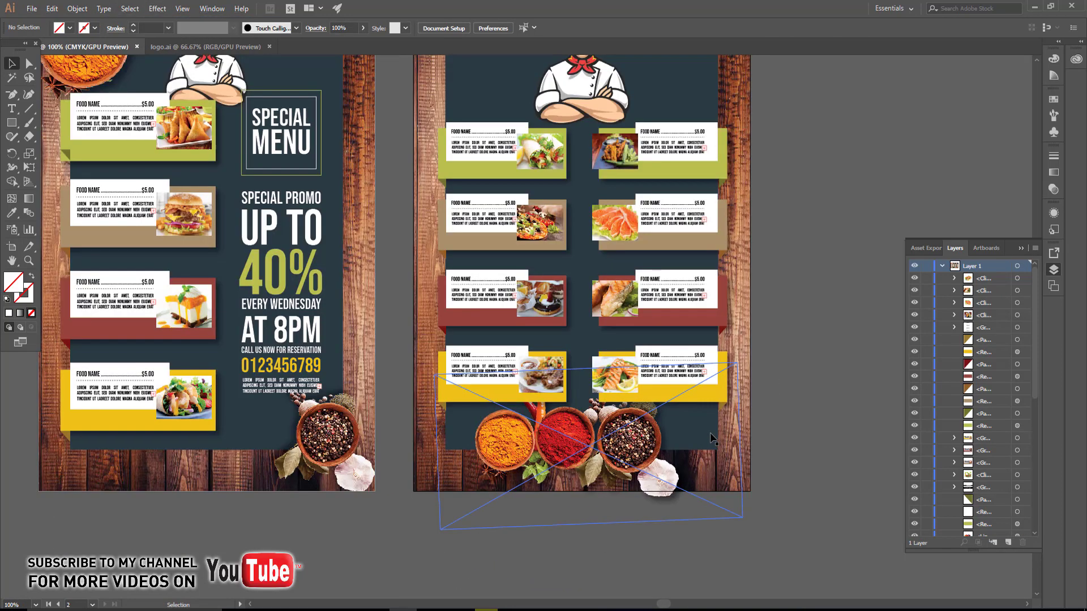
pyautogui.scroll(-3, 963, 368)
pyautogui.scroll(-3, 963, 368)
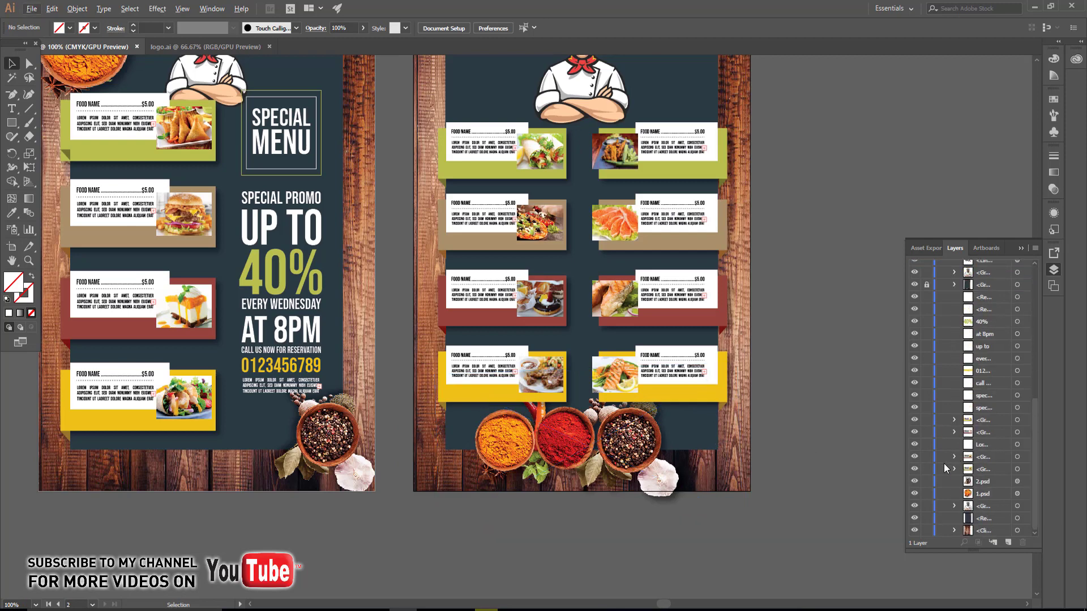
pyautogui.scroll(-1, 670, 306)
pyautogui.scroll(-1, 670, 306)
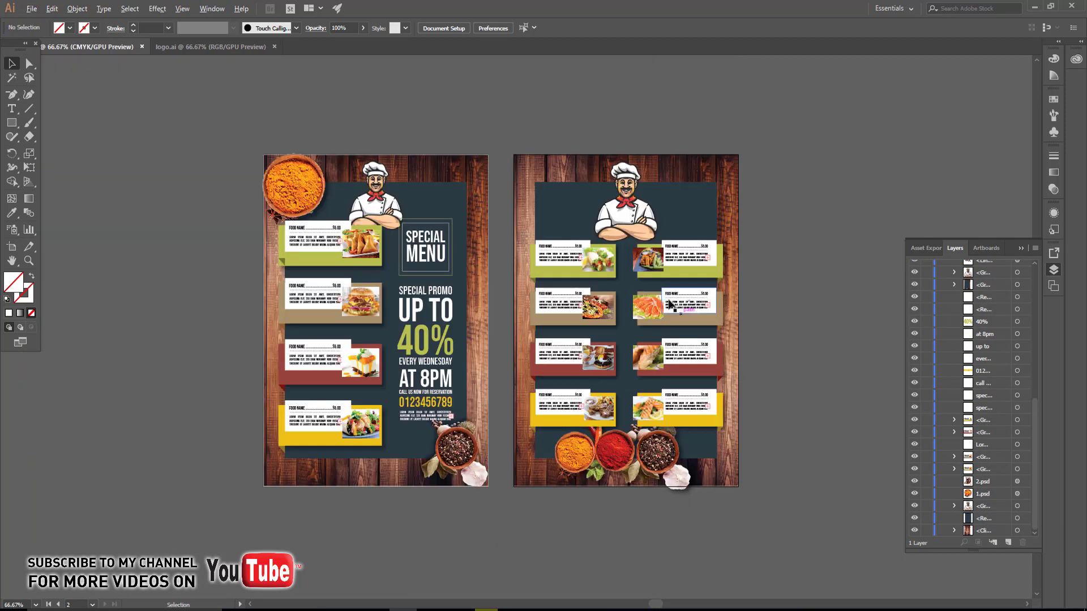
pyautogui.hotkey('ctrl', 'alt', 'a')
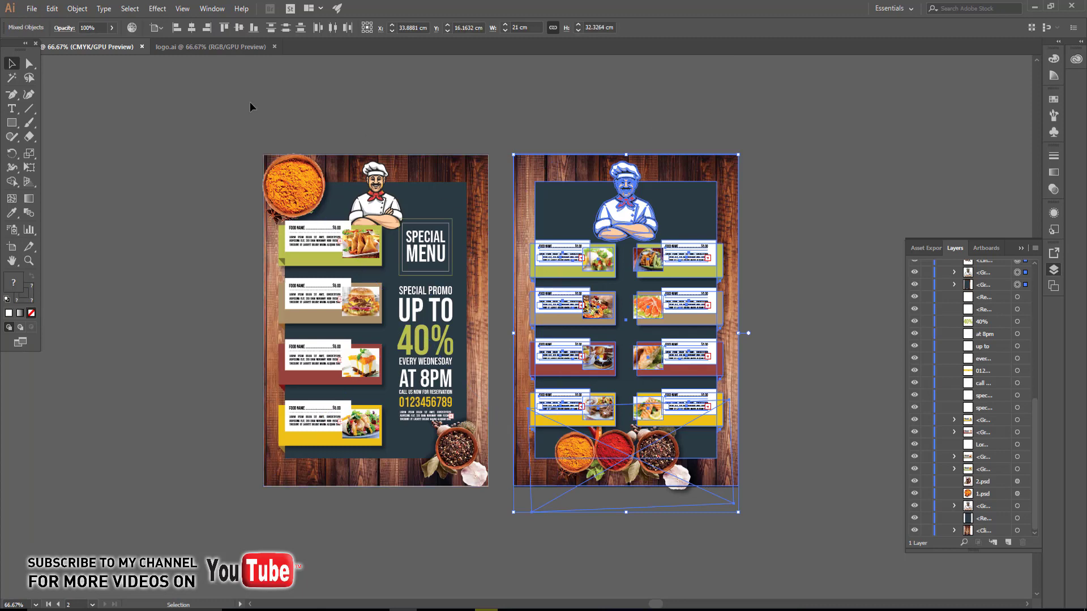
pyautogui.click(77, 8)
pyautogui.click(96, 52)
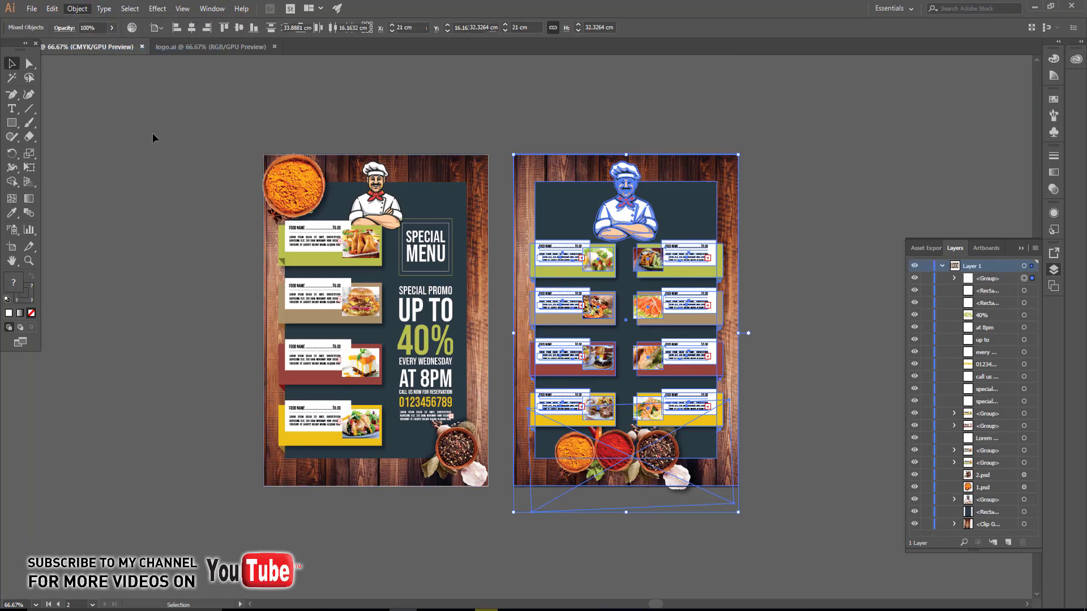
pyautogui.click(153, 136)
# Create a 21 × 30 cm rectangle and align it to the second artboard's edges
pyautogui.click(503, 167)
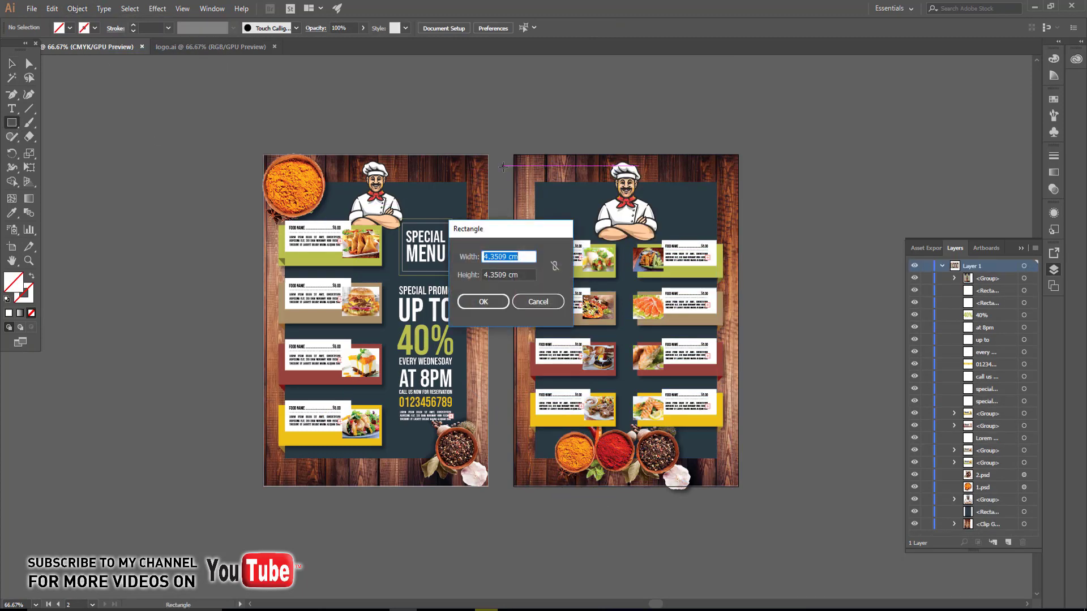
pyautogui.press('Tab')
pyautogui.write('30')
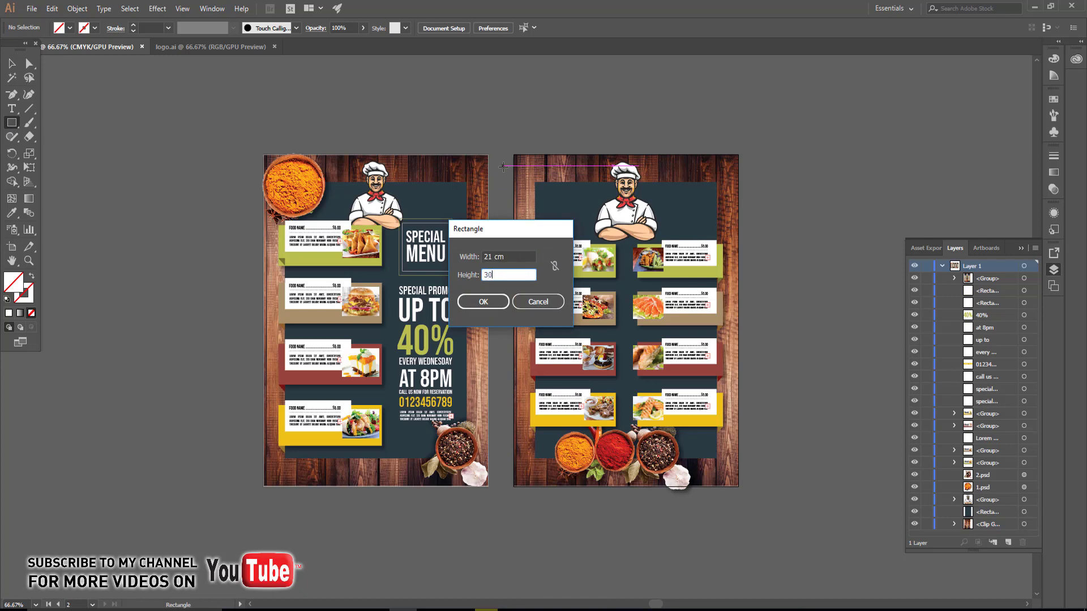
pyautogui.press('Return')
pyautogui.click(12, 63)
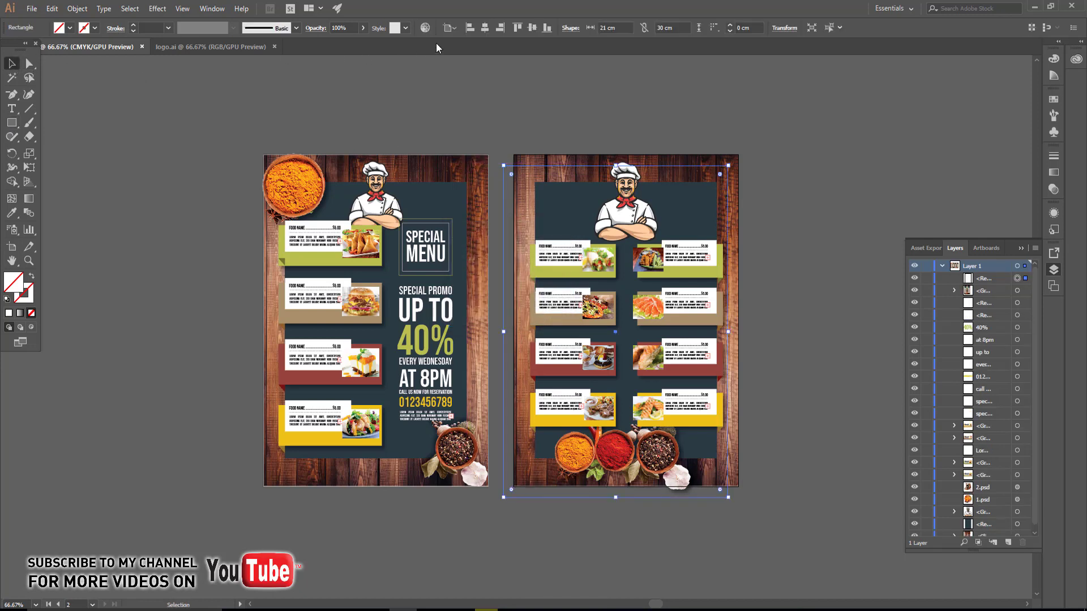
pyautogui.click(449, 28)
pyautogui.click(475, 46)
pyautogui.click(470, 28)
# Clip the grouped page-two artwork to the rectangle with Make Clipping Mask
pyautogui.keyDown('shift'); pyautogui.click(569, 189); pyautogui.keyUp('shift')
pyautogui.rightClick(572, 193)
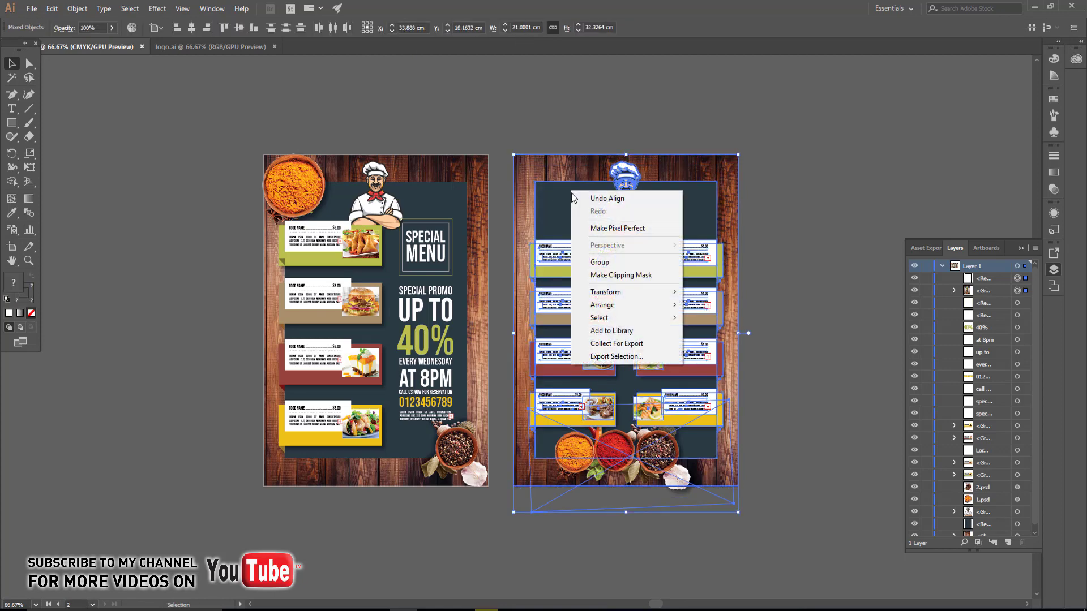
pyautogui.click(621, 275)
pyautogui.click(498, 122)
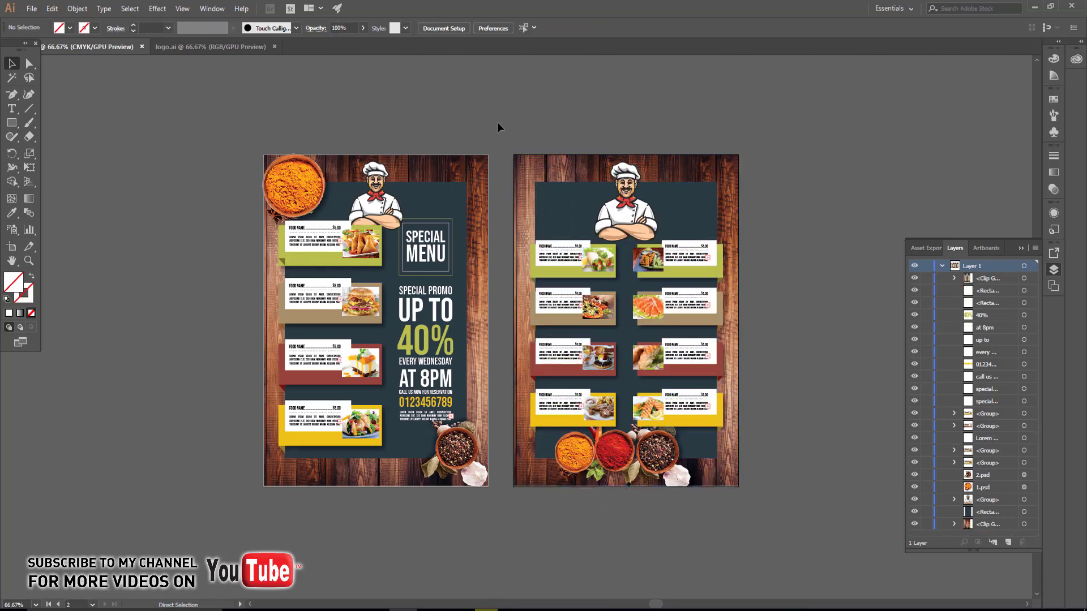
# Zoom in to review both pages, select the wrap photo and collapse the layers list
pyautogui.hotkey('ctrl', '1')
pyautogui.hscroll(-3, 635, 214)
pyautogui.scroll(1, 635, 214)
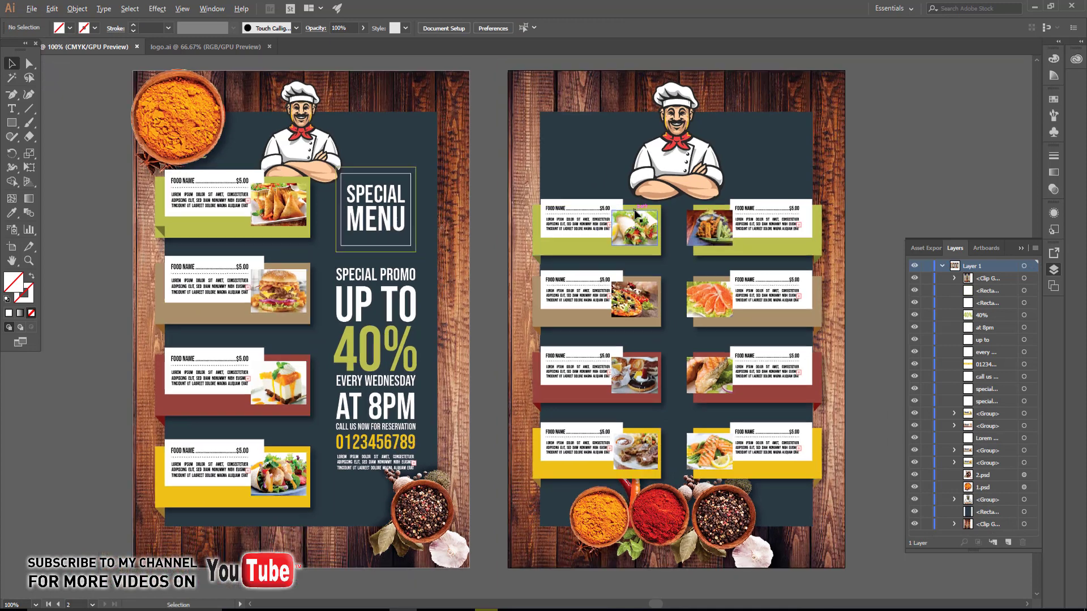
pyautogui.click(635, 214)
pyautogui.click(1021, 248)
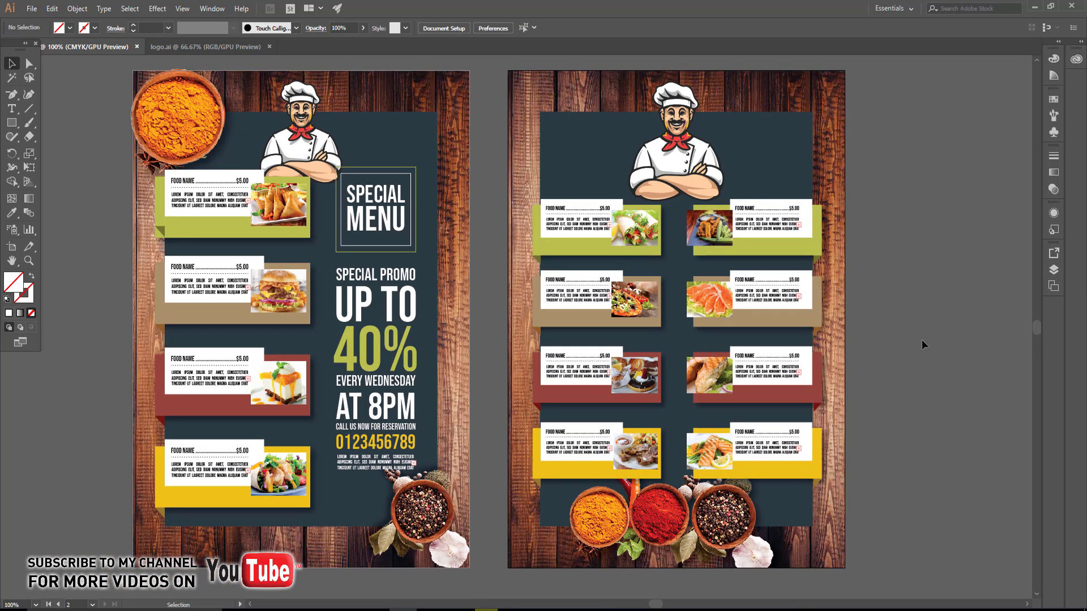